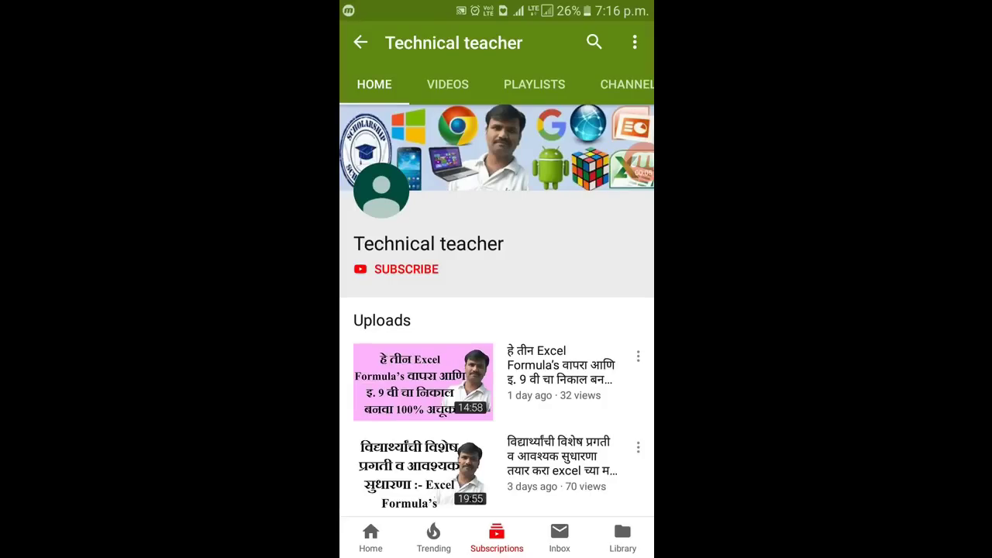
Subscribe to the Technical teacher channel from its YouTube page.
click(404, 269)
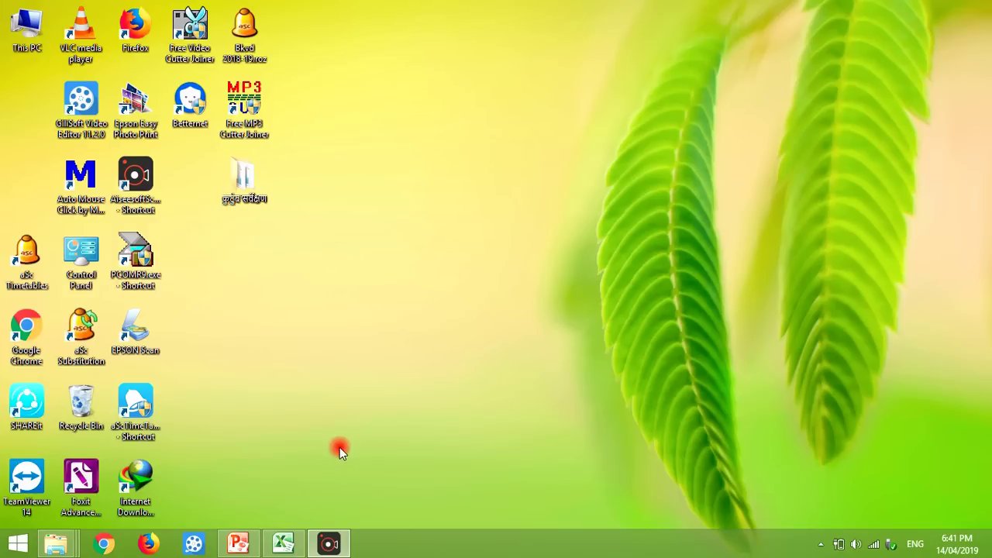
Bring up the EXCEL FORMULA workbook and follow Sheet1's IF hyperlink to the marks table.
click(286, 544)
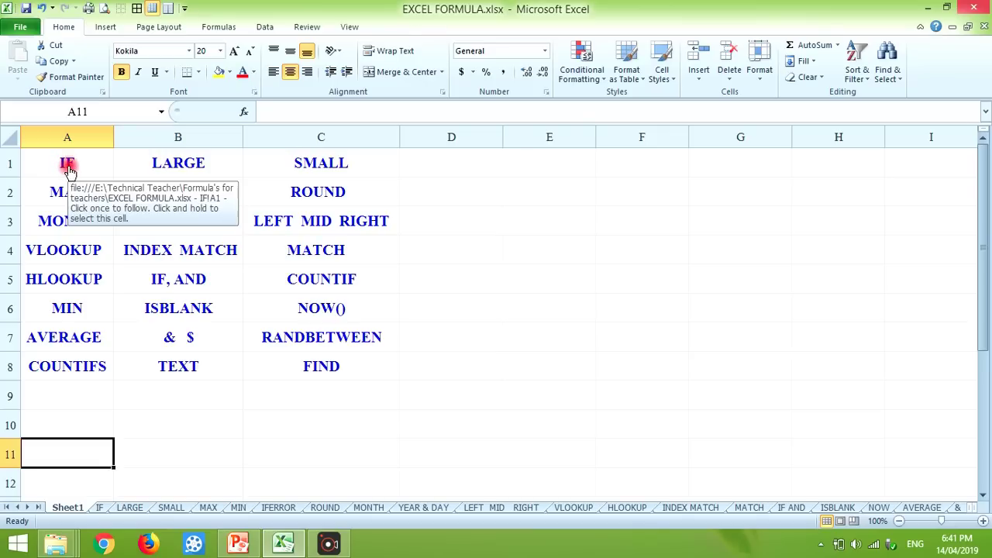
click(67, 166)
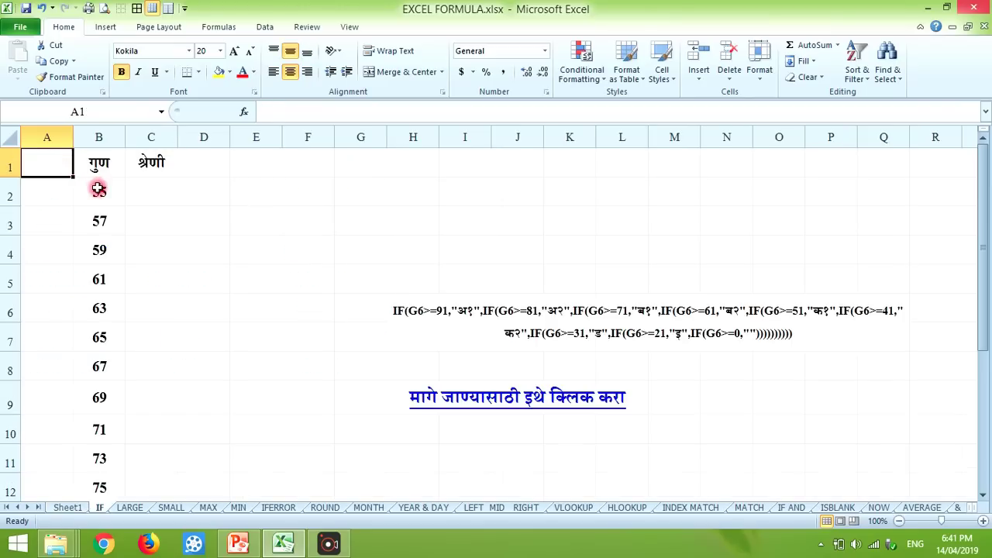
Enter a '-' placeholder in C2 beside the first mark, 55.
click(98, 189)
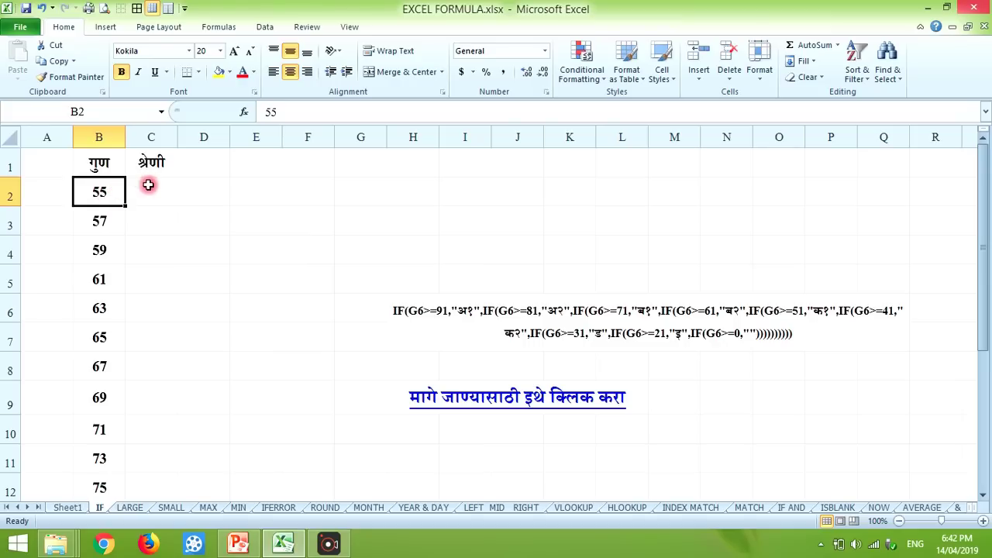
click(148, 184)
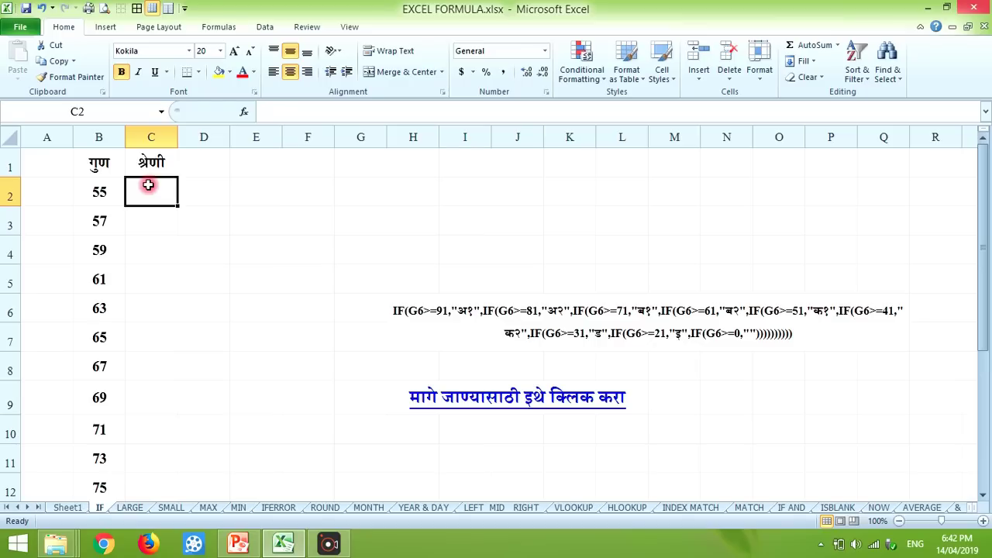
text(-)
key(Return)
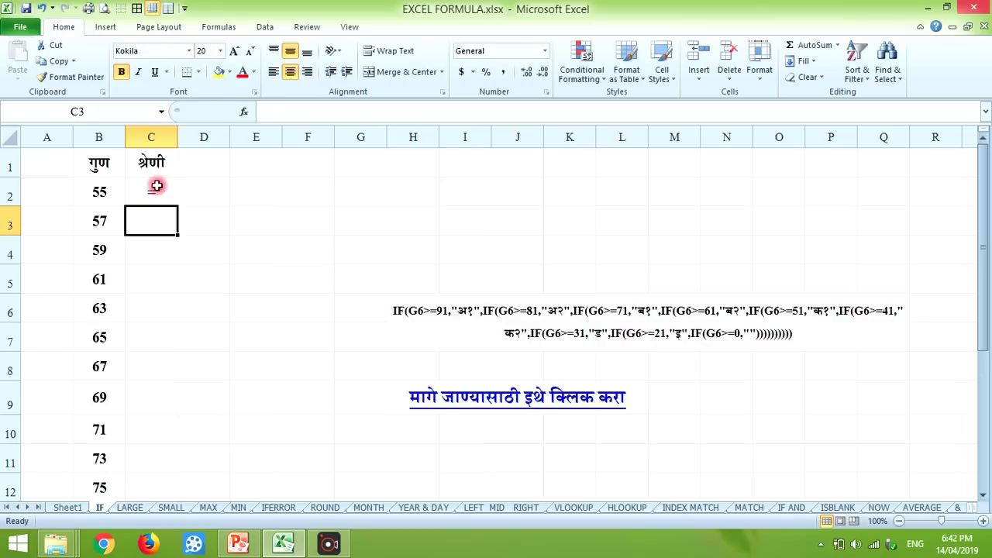
Copy the nested IF grading formula text from H6 in the formula bar.
click(404, 313)
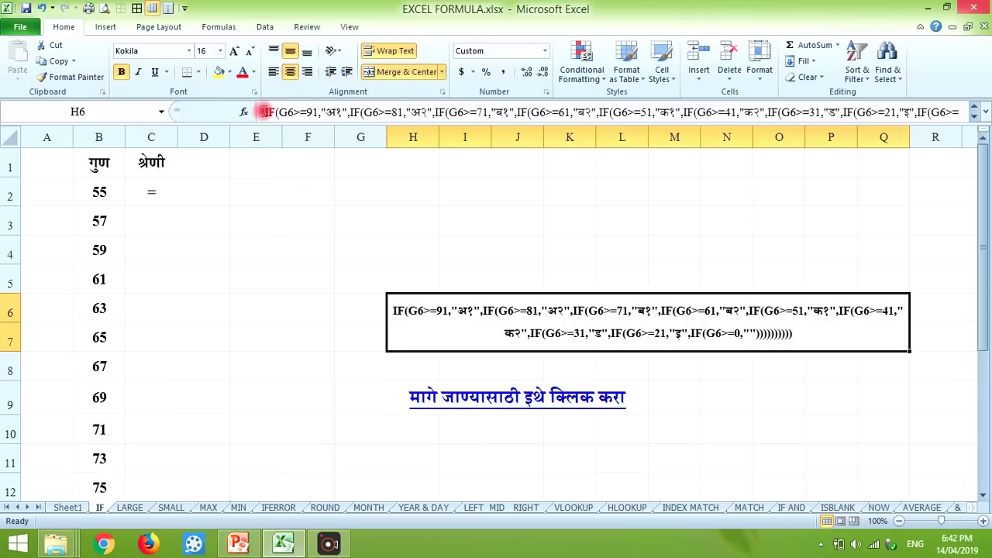
click(264, 113)
key(ctrl+shift+End)
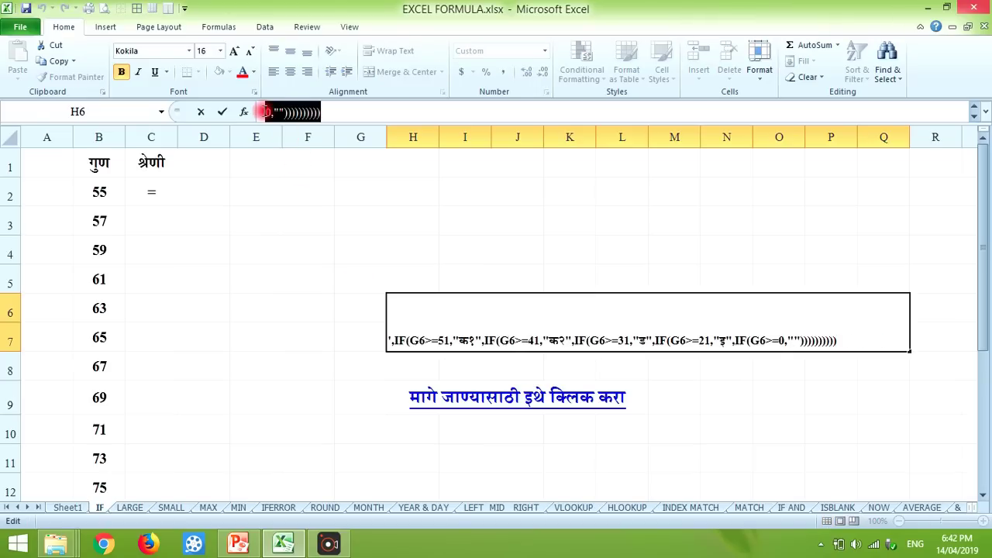
key(ctrl+c)
Paste the IF formula into C2 and accept Excel's proposed correction.
click(157, 187)
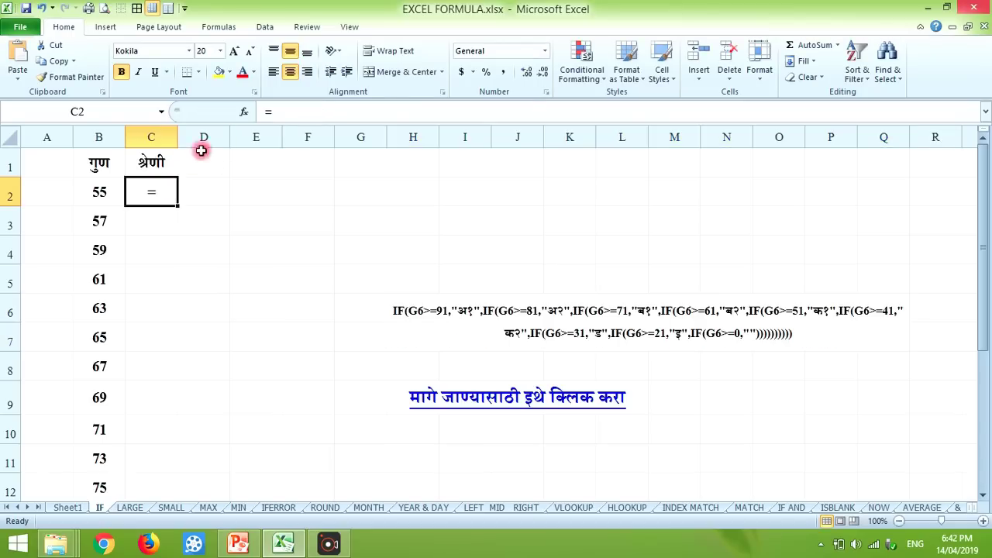
click(289, 114)
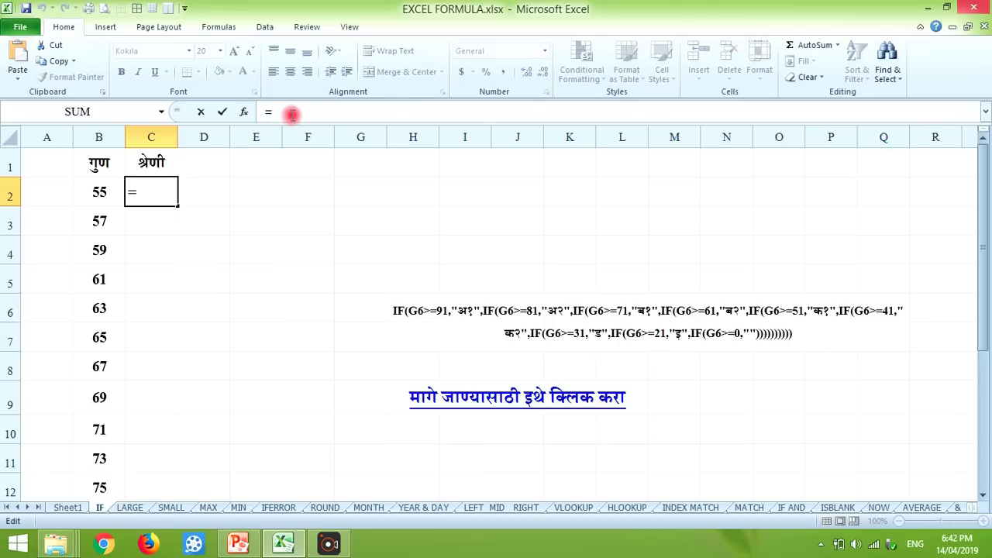
key(ctrl+v)
key(Return)
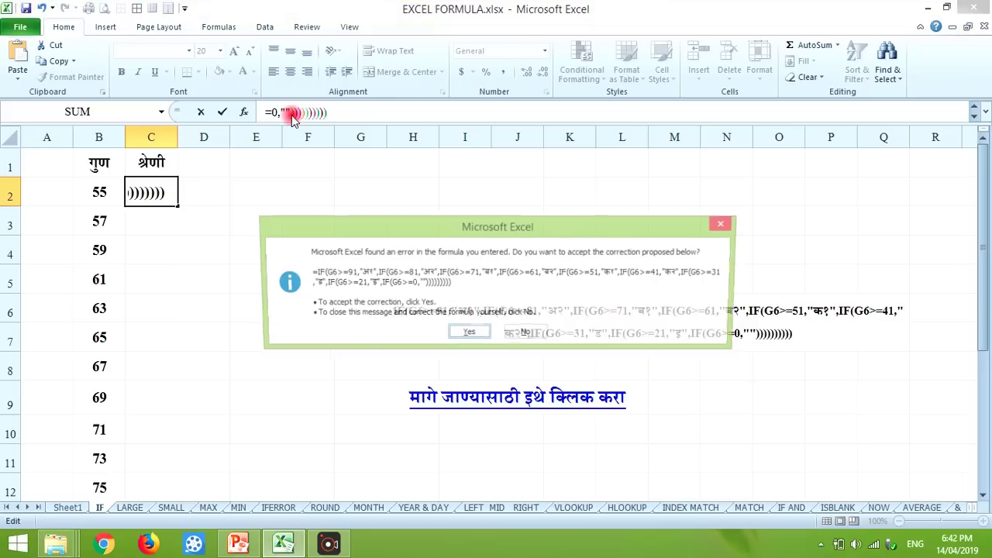
click(468, 335)
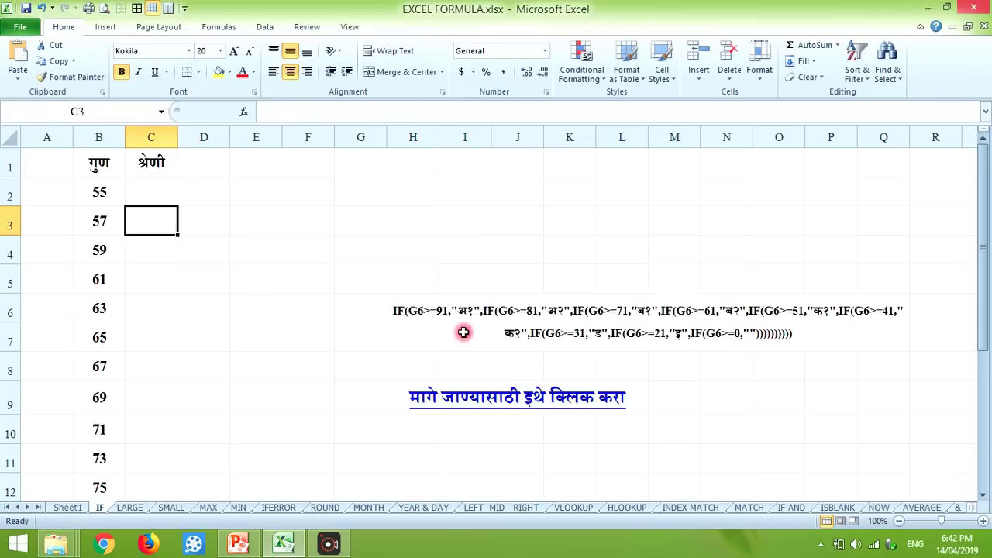
Recommit C2's formula, still referencing G6, and select C2:D2 for fixing.
click(160, 195)
click(339, 113)
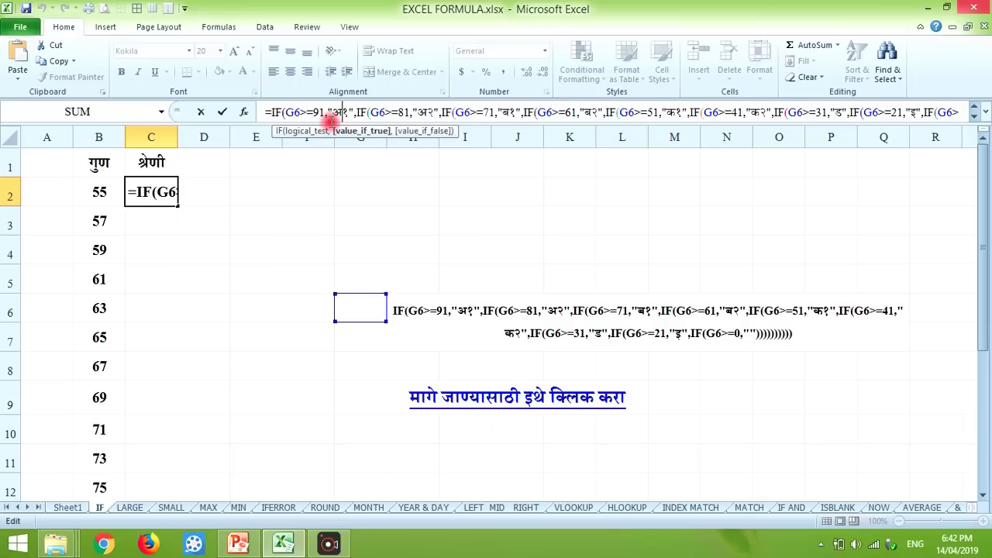
key(Return)
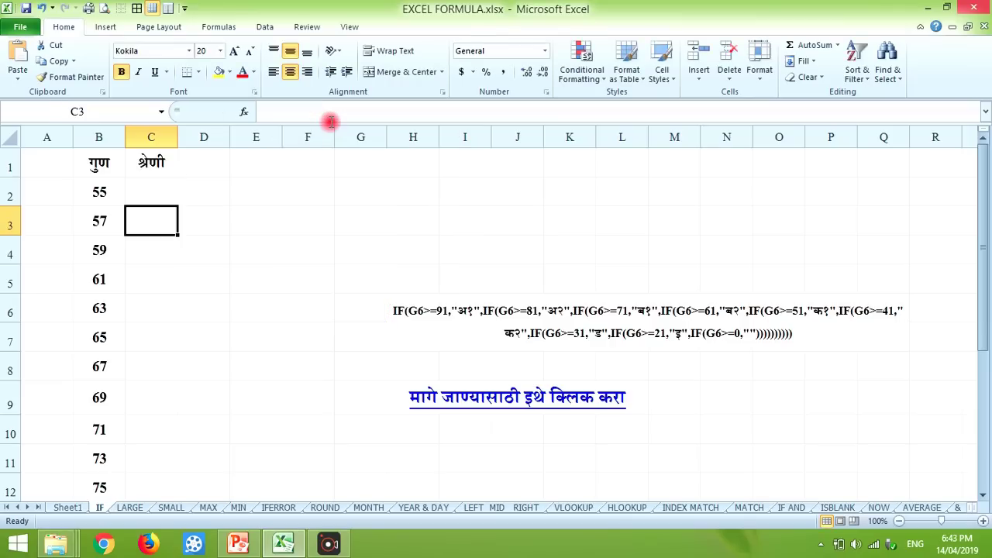
click(101, 191)
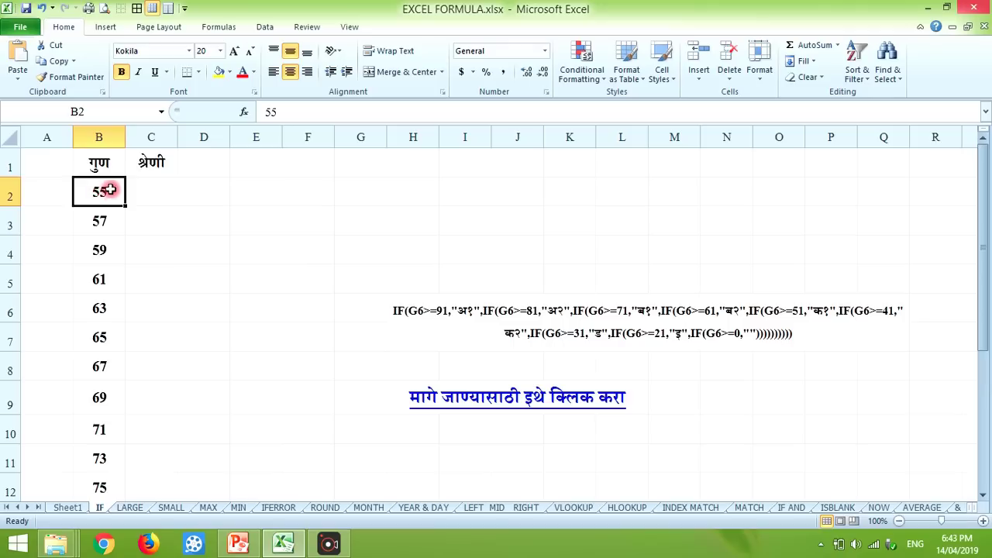
click(146, 190)
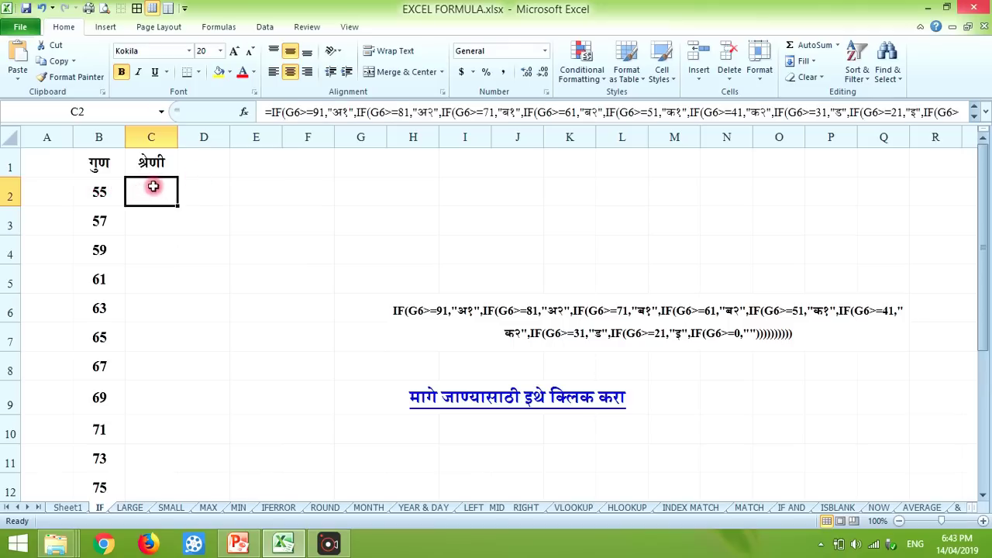
drag(150, 186, 203, 195)
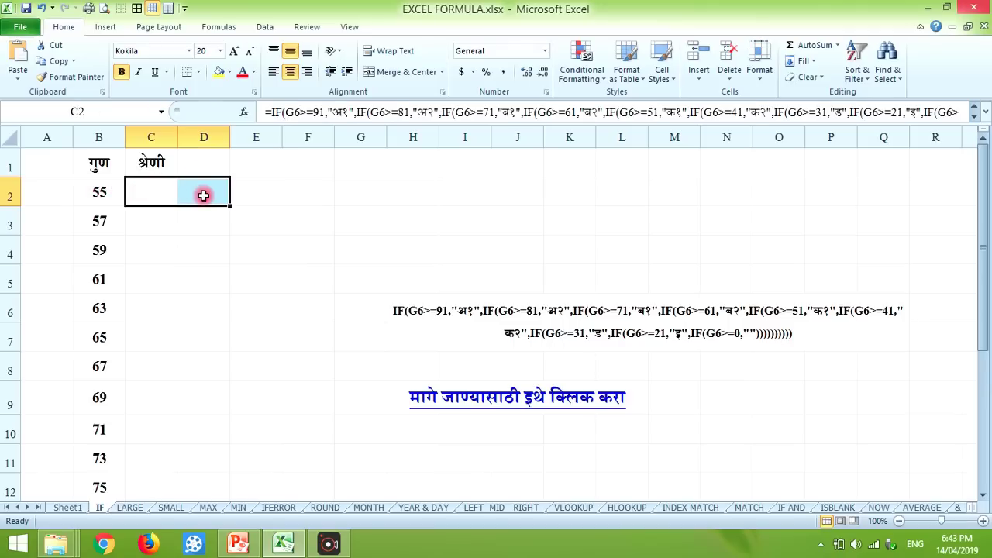
Replace all G6 references with B2 in the grading formula, so C2 shows क१.
key(ctrl+h)
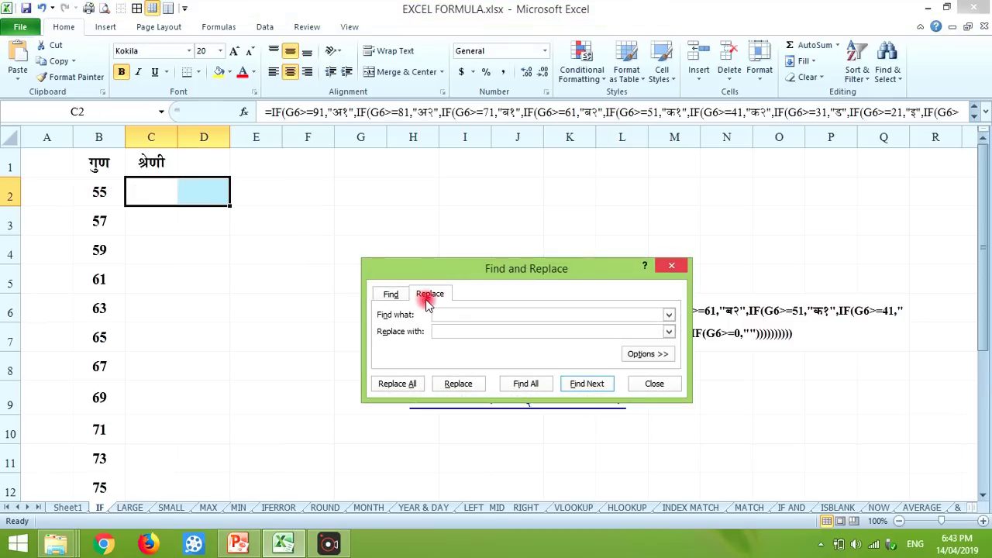
text(g6)
key(Tab)
text(b2)
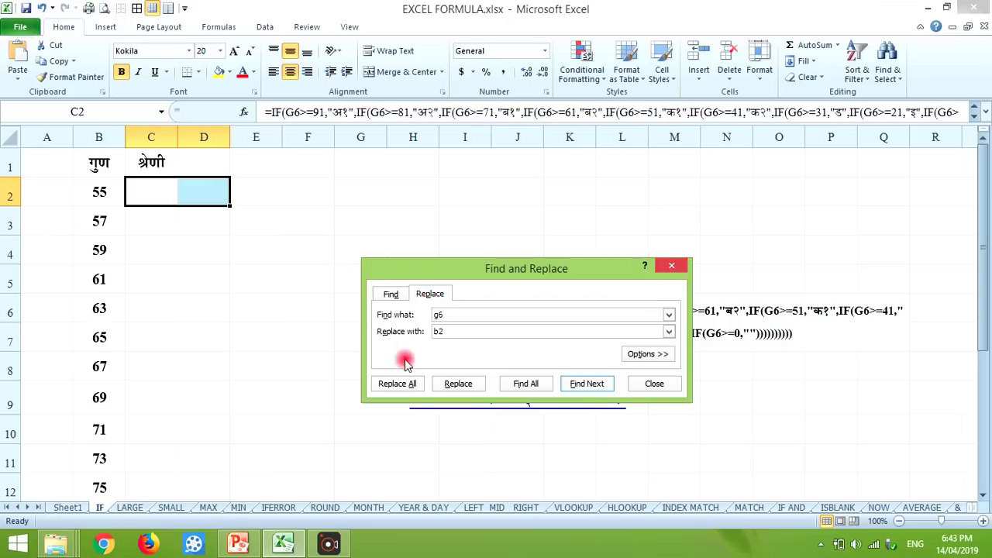
click(400, 383)
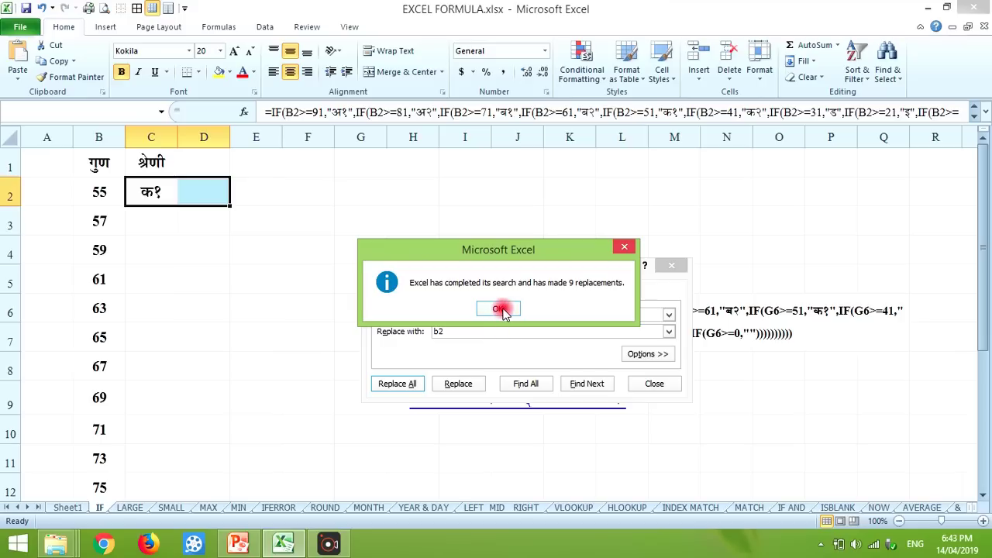
click(499, 308)
click(643, 382)
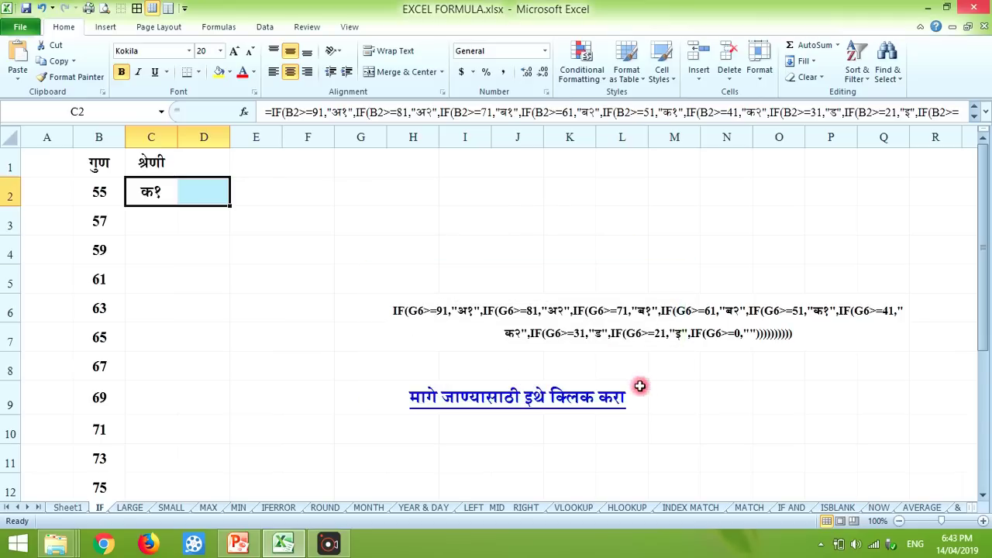
click(157, 197)
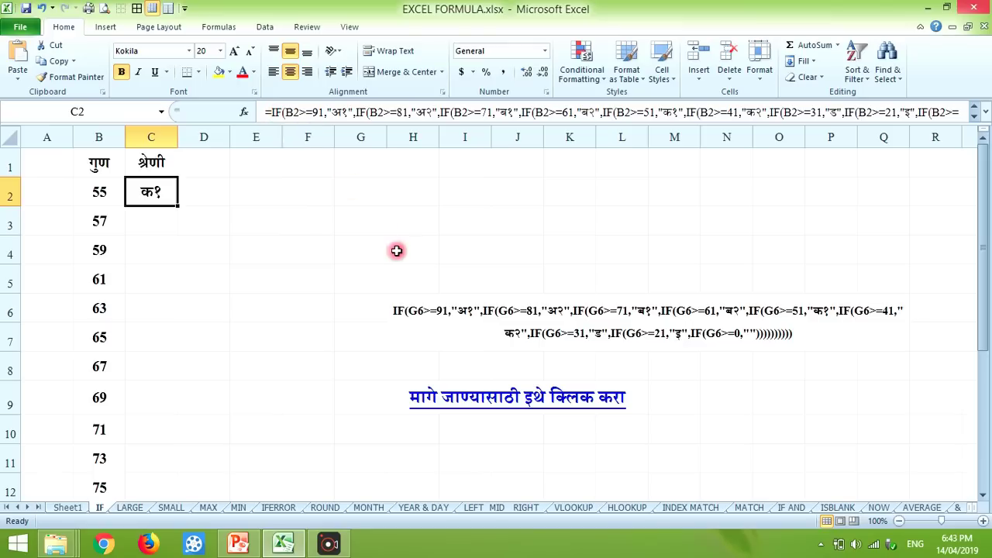
Fill C2's grade formula down column C, check the grades, and return to Sheet1.
double_click(179, 206)
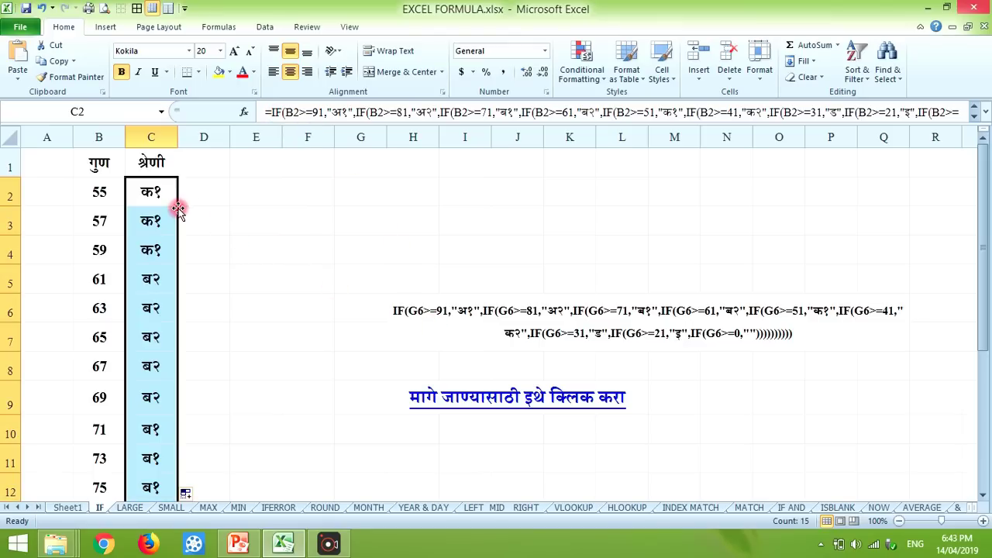
click(155, 198)
key(Down)
key(Down)
key(Down)
key(Down)
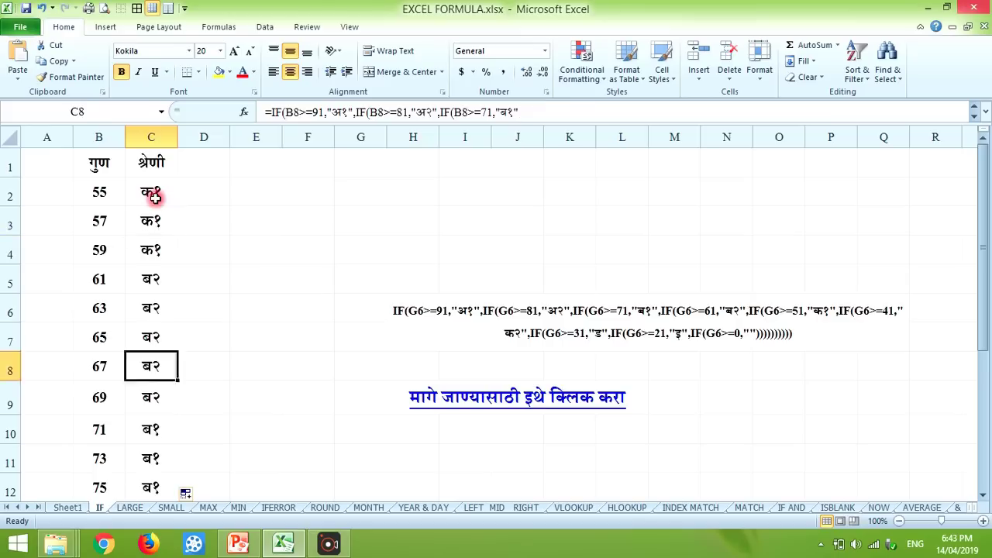
key(Down)
key(Down)
key(Down)
key(Up)
key(Up)
key(Up)
key(Up)
key(Up)
key(Up)
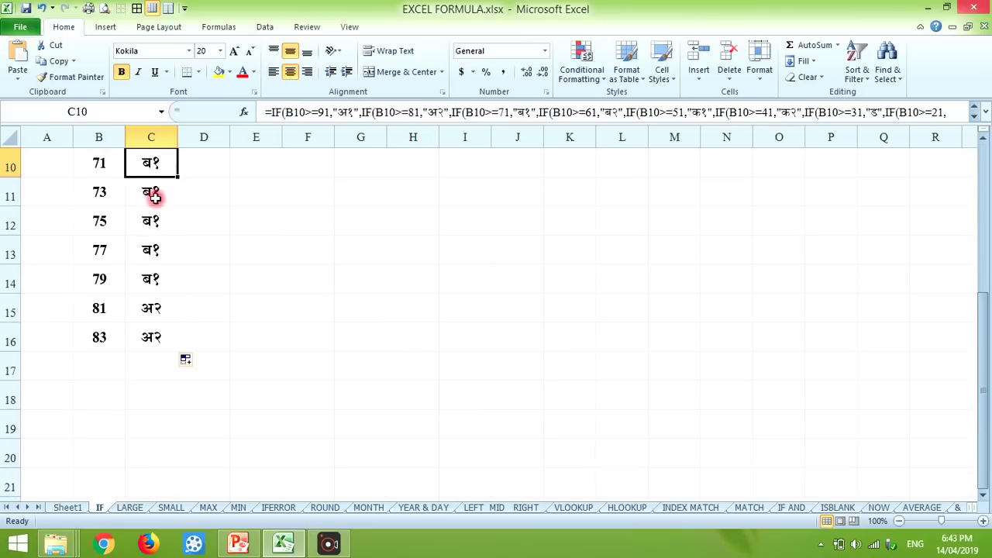
key(Up)
key(Up)
key(ctrl+Up)
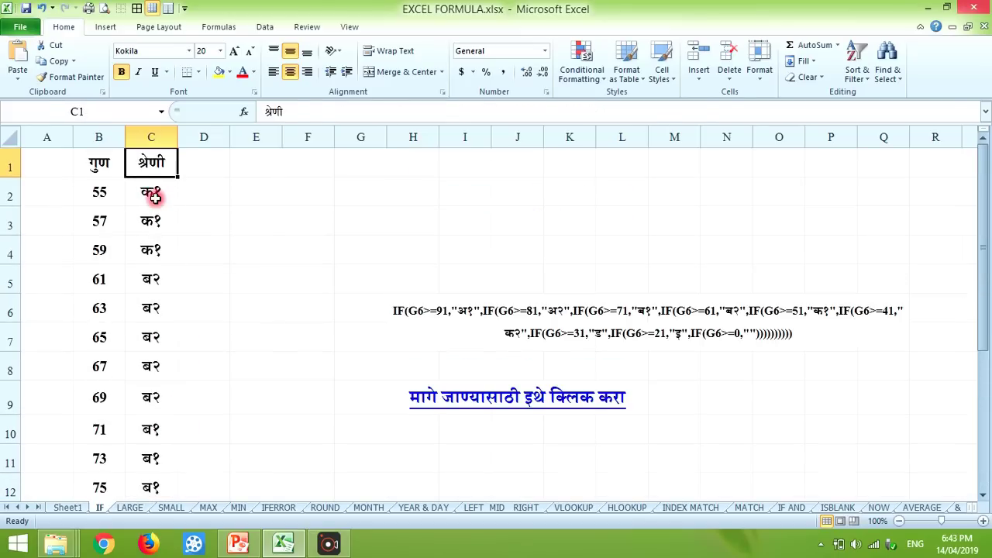
key(Down)
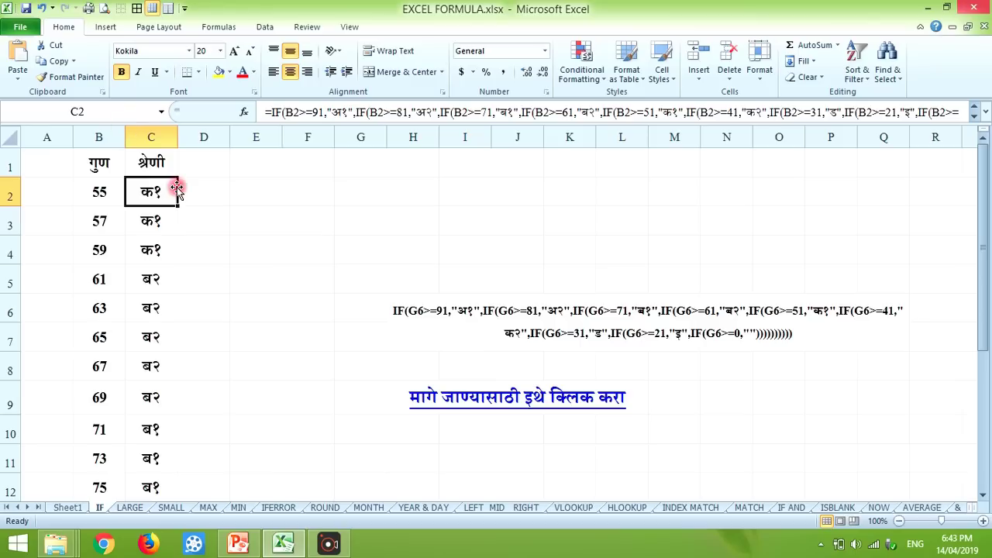
click(462, 396)
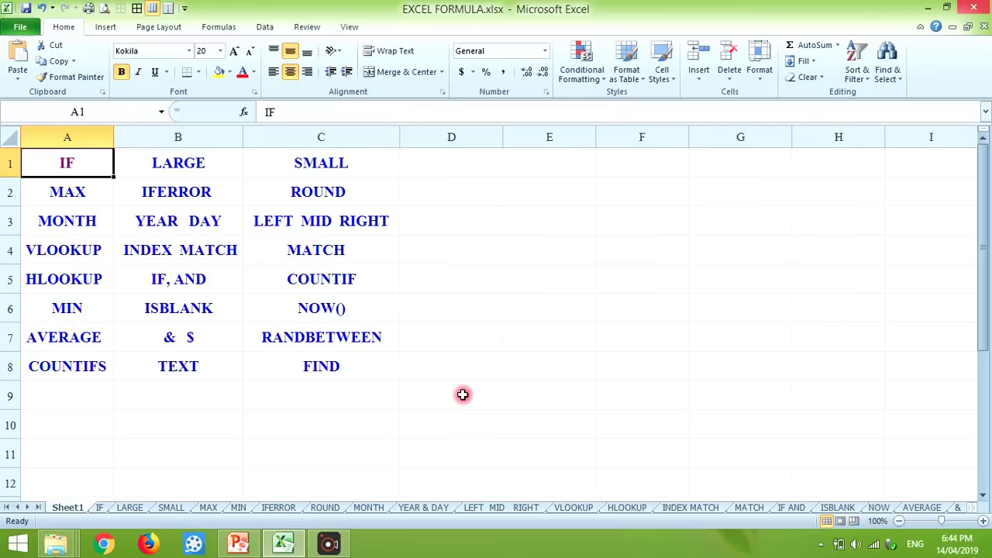
Follow the LARGE hyperlink in B1 to the LARGE demonstration sheet.
click(187, 165)
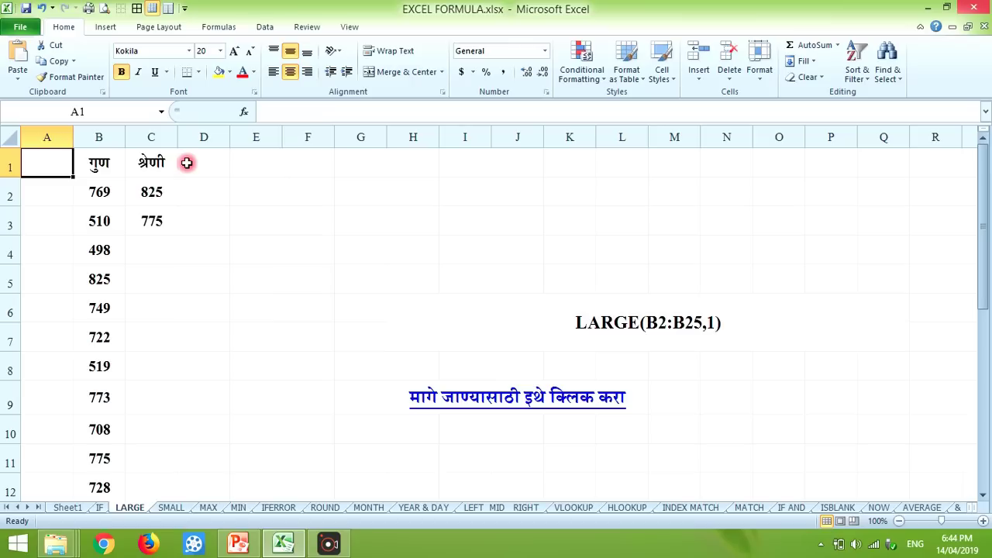
click(158, 192)
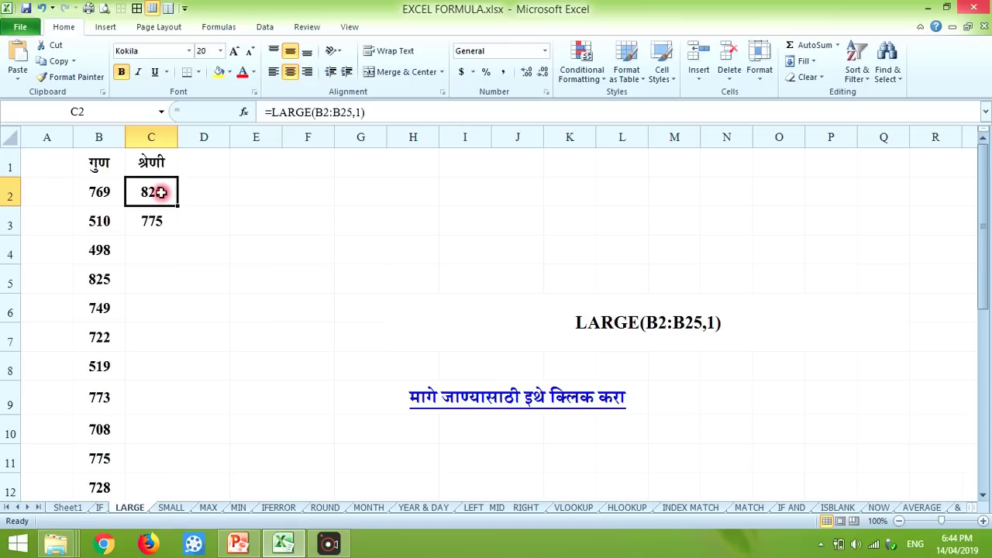
click(106, 198)
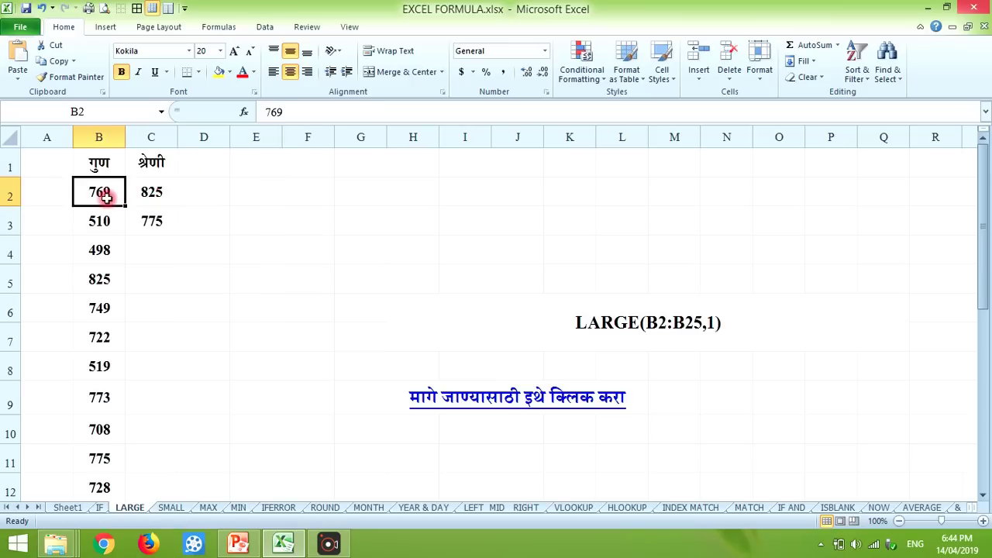
key(Down)
key(Down)
key(Down)
key(Down)
key(Down)
key(Down)
key(Down)
key(Down)
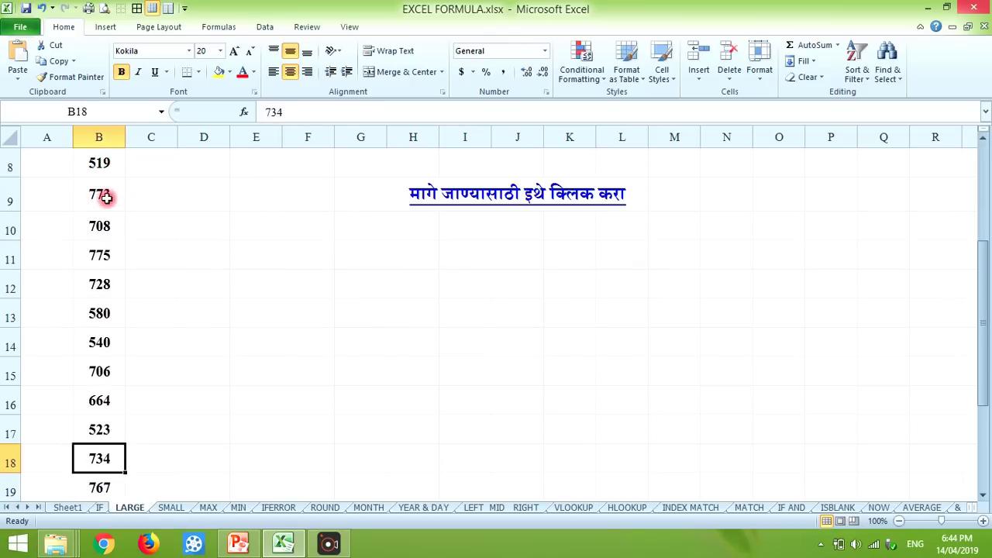
key(Up)
key(Up)
key(Up)
key(ctrl+Up)
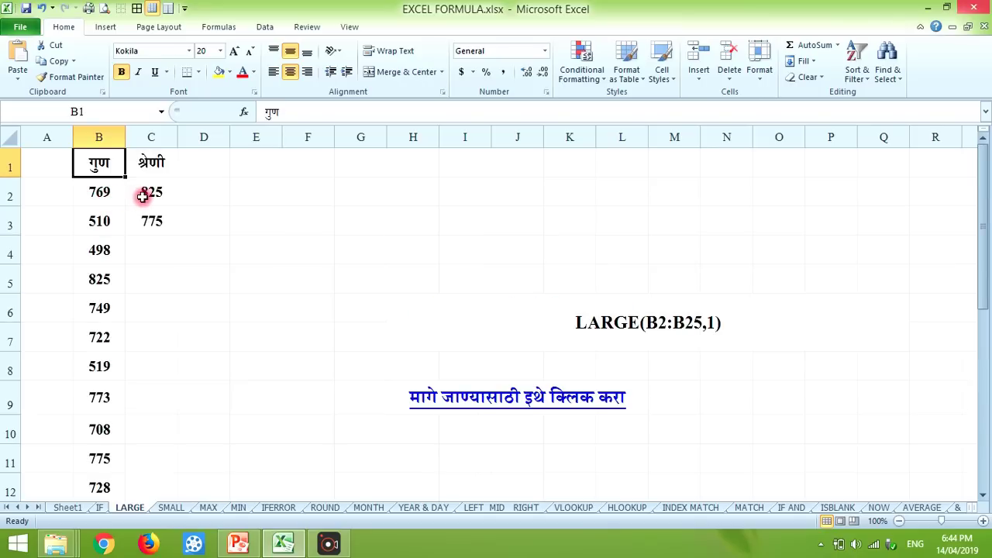
click(147, 197)
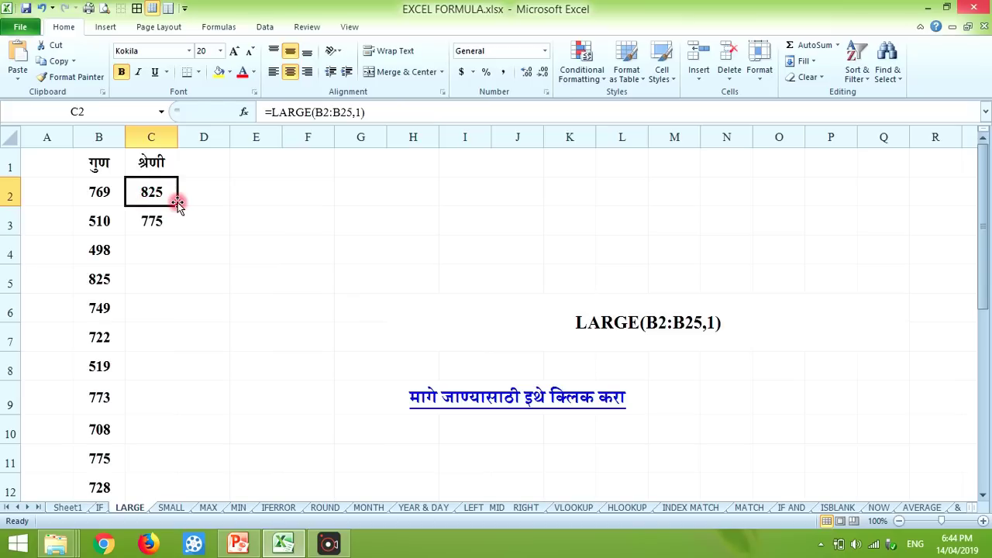
text(=l)
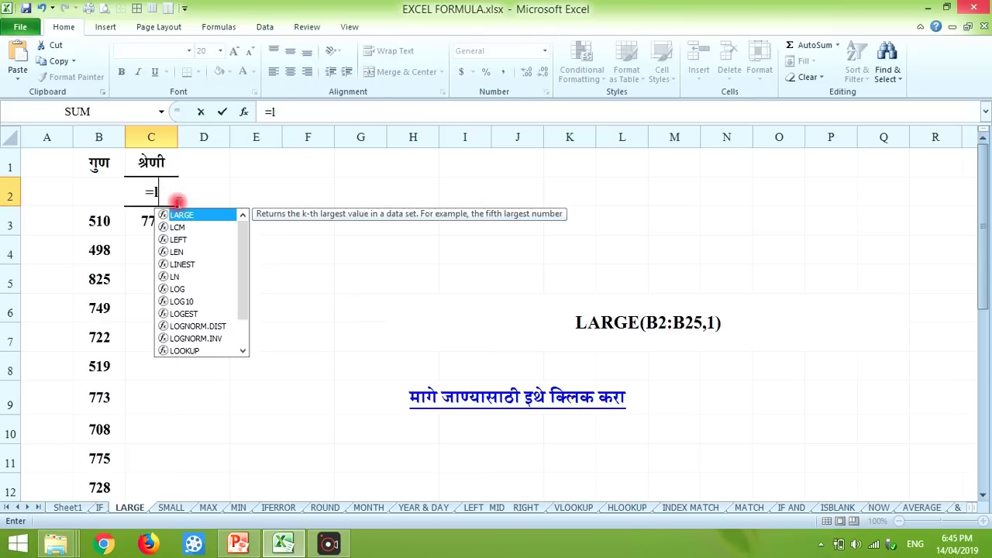
text(arge)
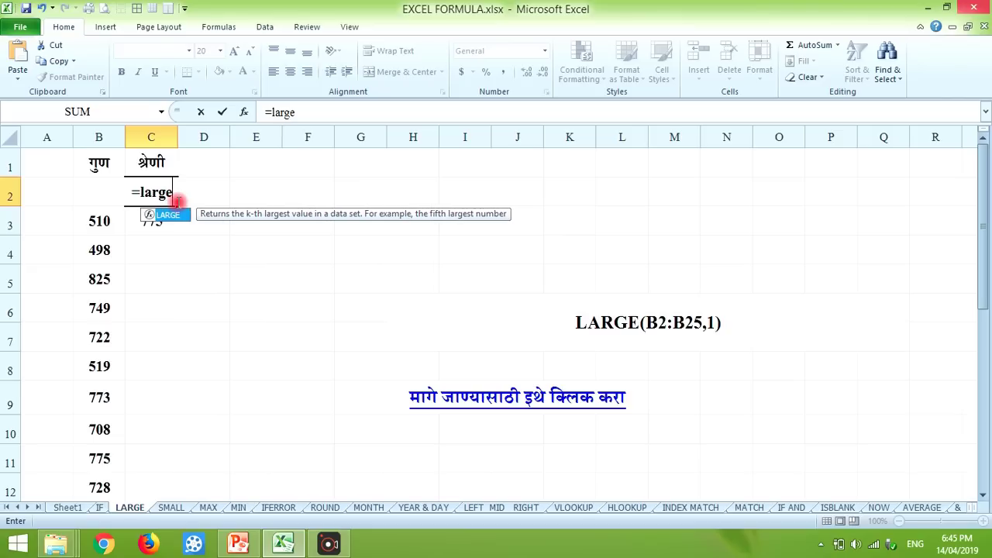
text(()
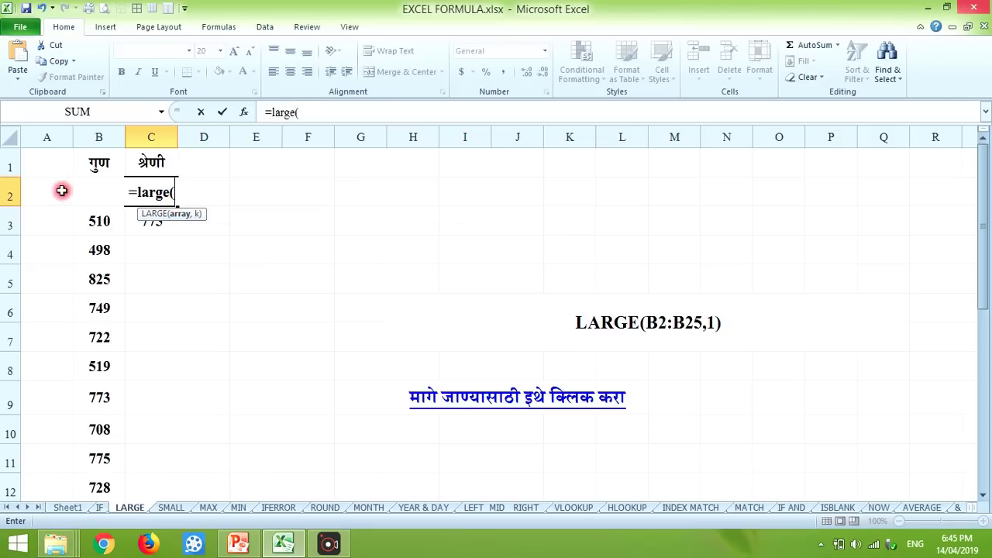
click(64, 190)
key(Right)
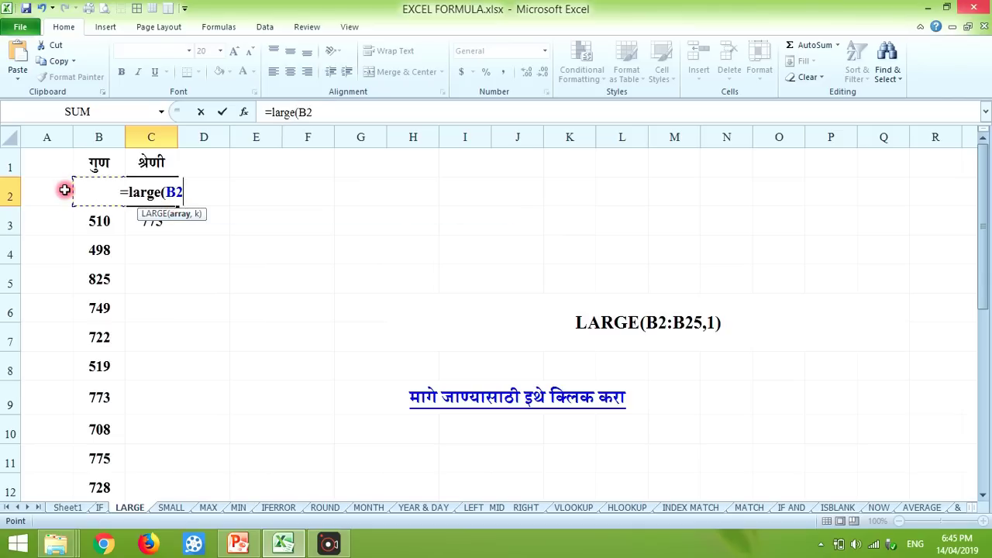
key(shift+Down)
key(shift+Down)
key(shift+Down)
key(shift+Down)
key(shift+Down)
key(shift+Down)
key(shift+Down)
key(shift+Down)
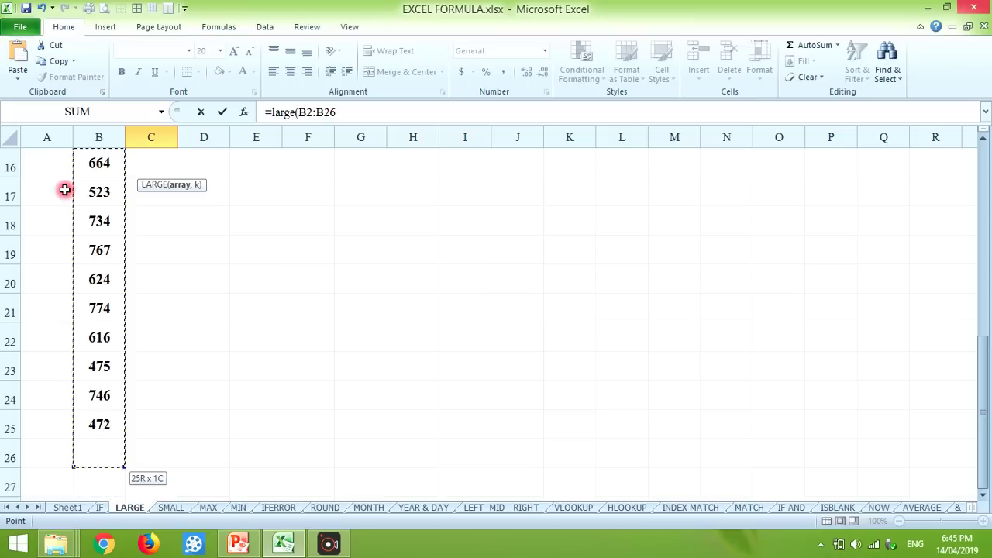
key(shift+Up)
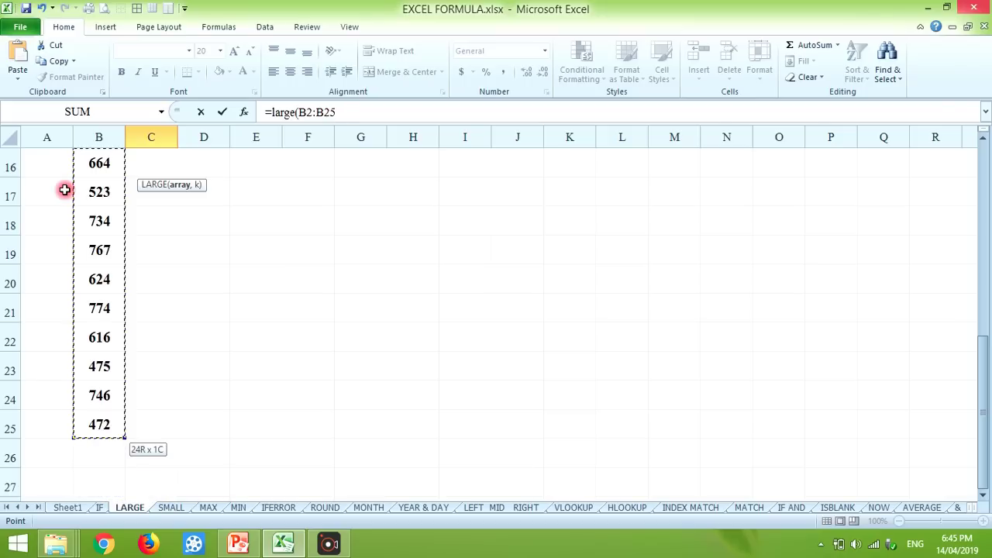
text(,)
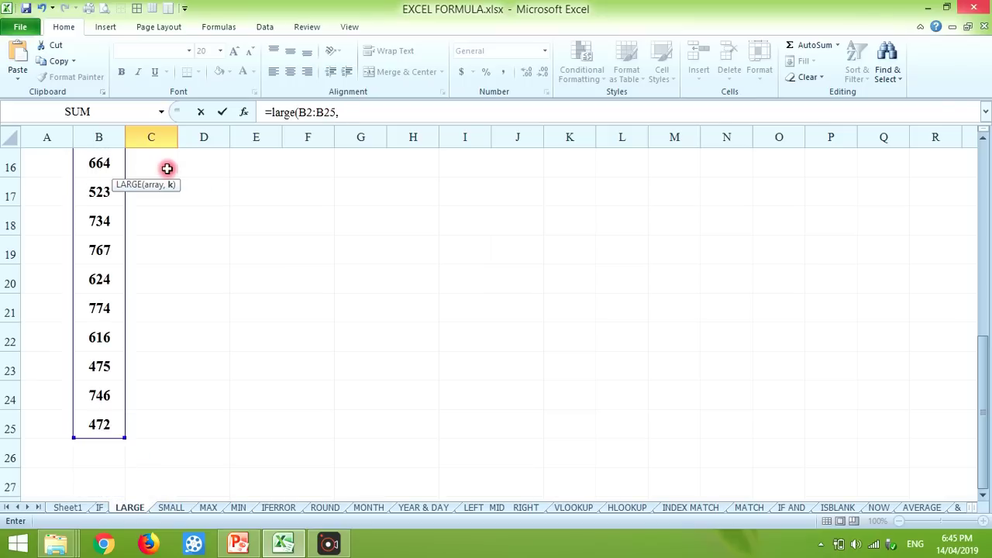
text(1)
key(Return)
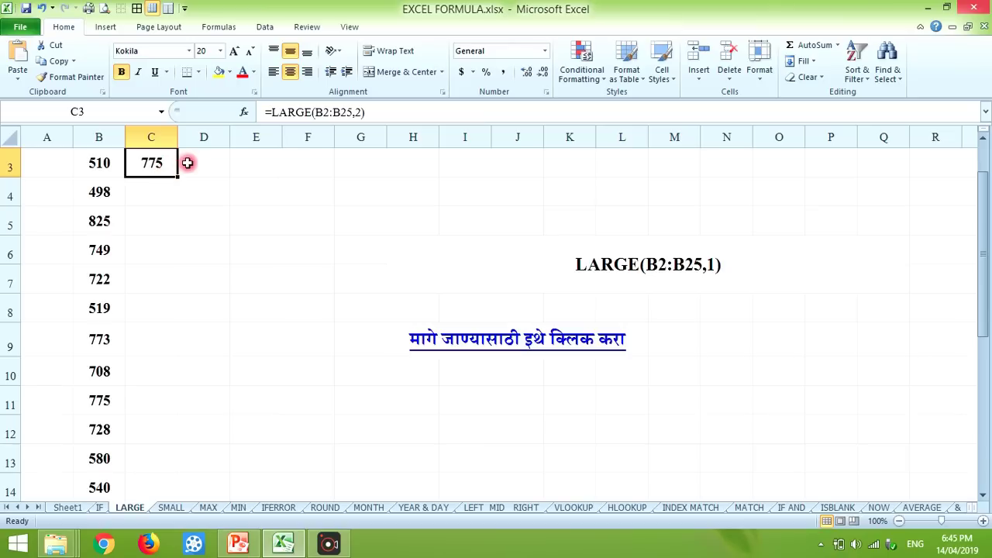
scroll(188, 162, up, 1)
scroll(188, 162, up, 1)
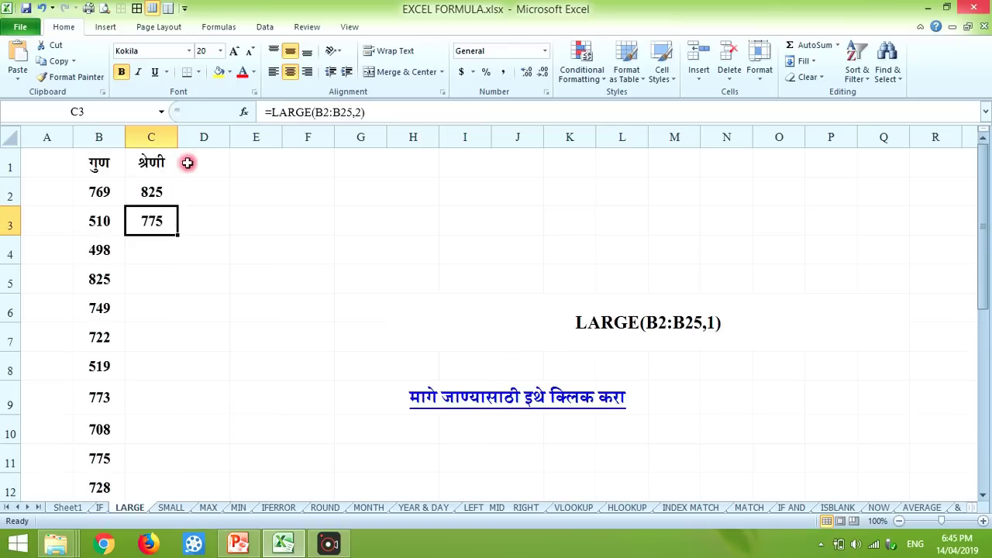
key(Up)
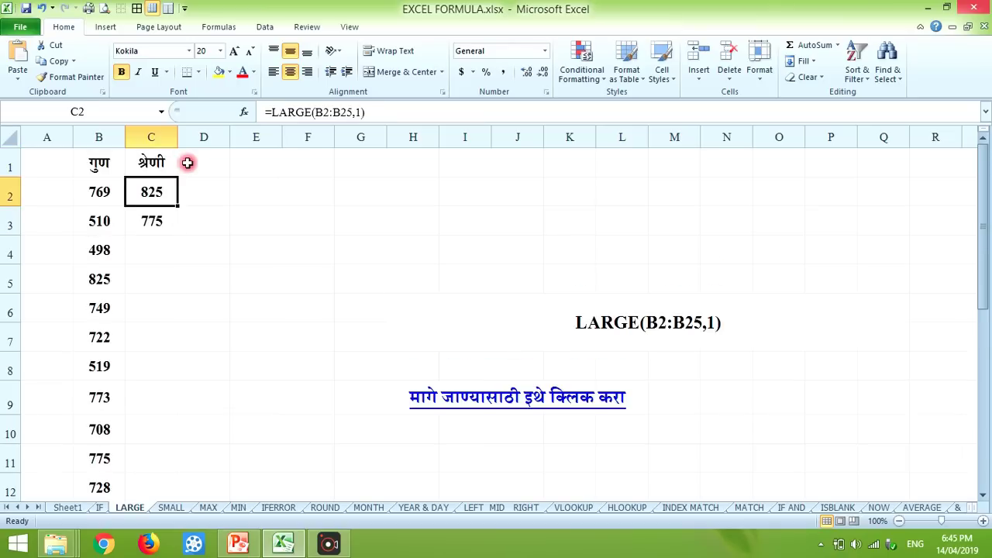
click(101, 191)
key(Down)
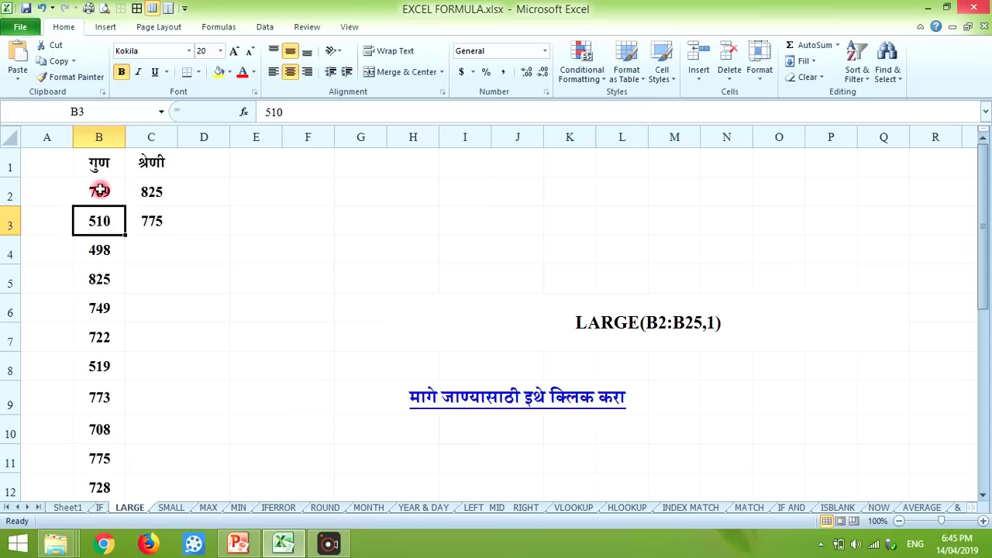
key(Down)
key(Down)
key(Down)
key(Down)
key(Down)
key(Down)
key(Down)
key(Down)
key(Down)
key(Down)
key(Down)
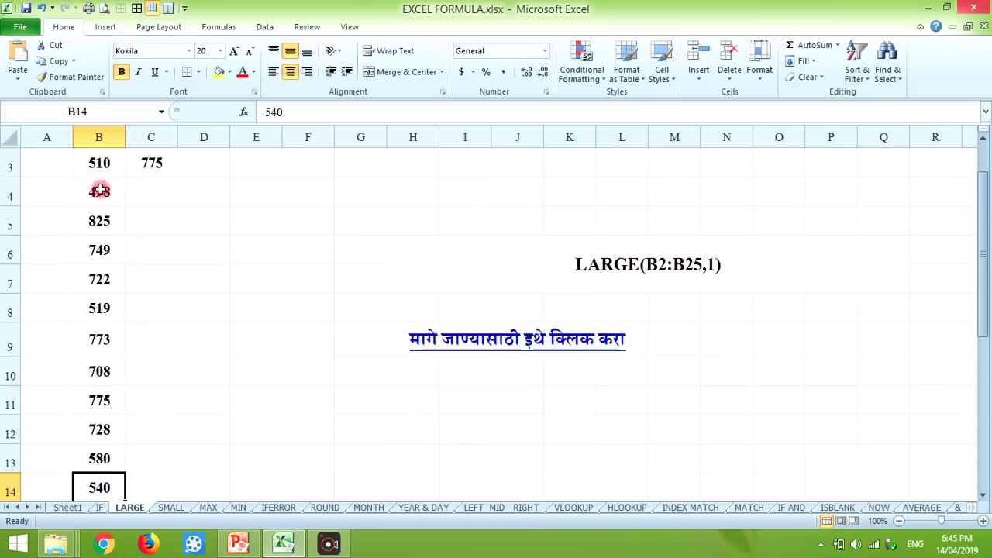
key(Down)
key(Down)
key(Up)
key(Up)
key(Up)
key(ctrl+Up)
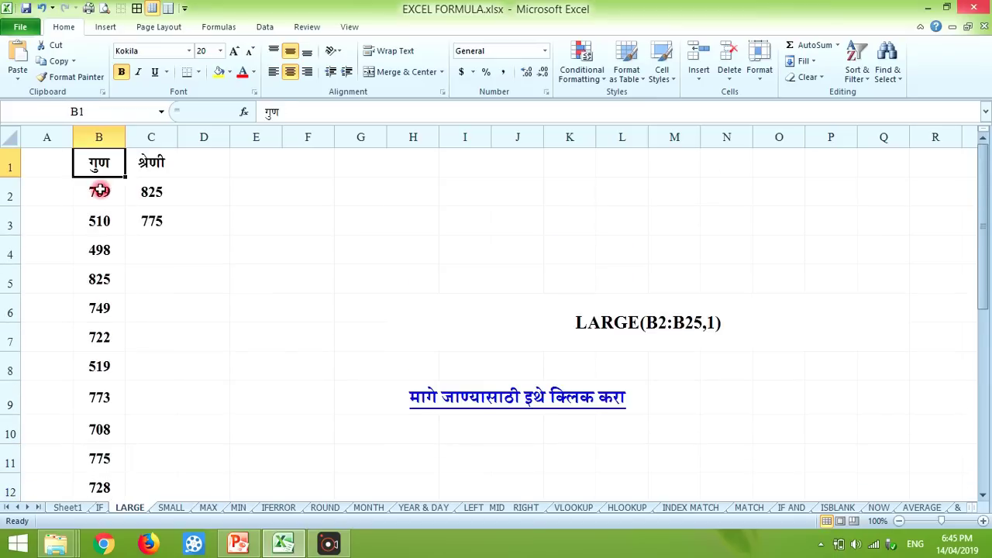
key(Down)
key(Down)
key(Down)
key(Down)
key(Down)
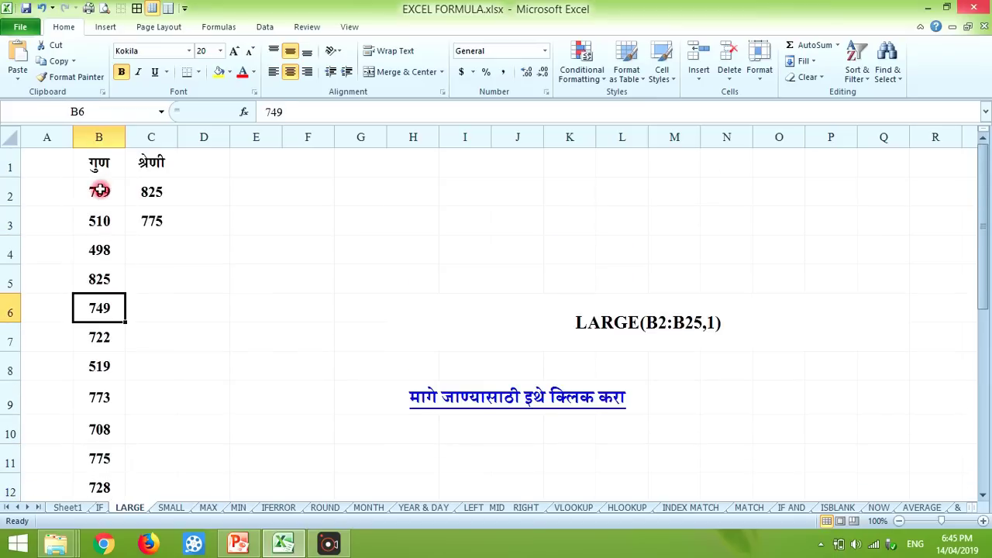
key(Up)
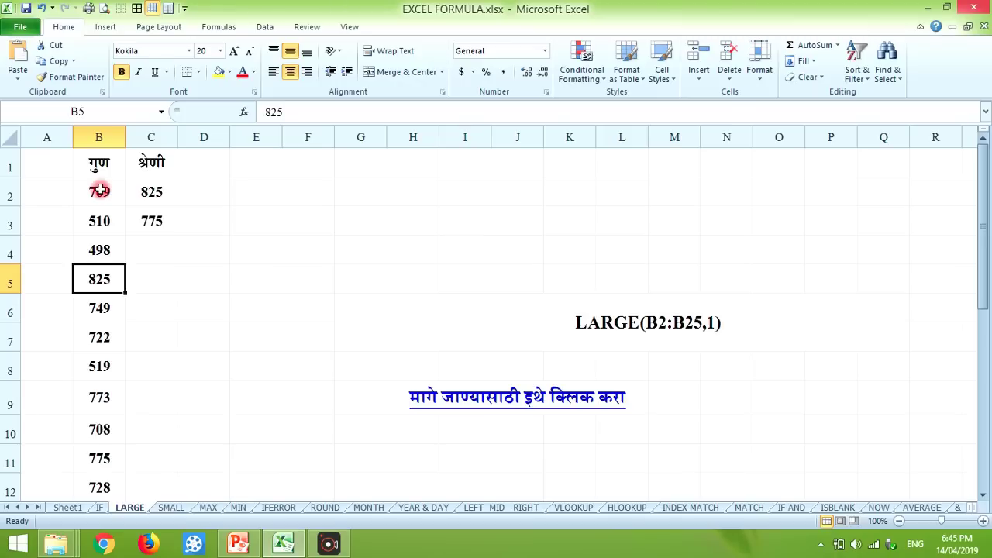
click(144, 194)
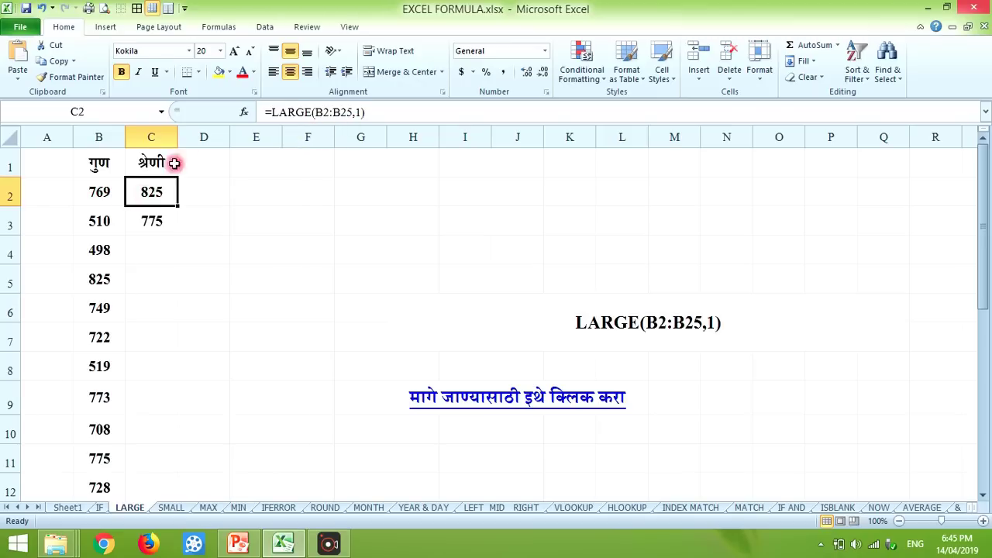
Number A2:A25 from 1 to 24 by entering 1 and 2 and filling down.
click(36, 193)
text(1)
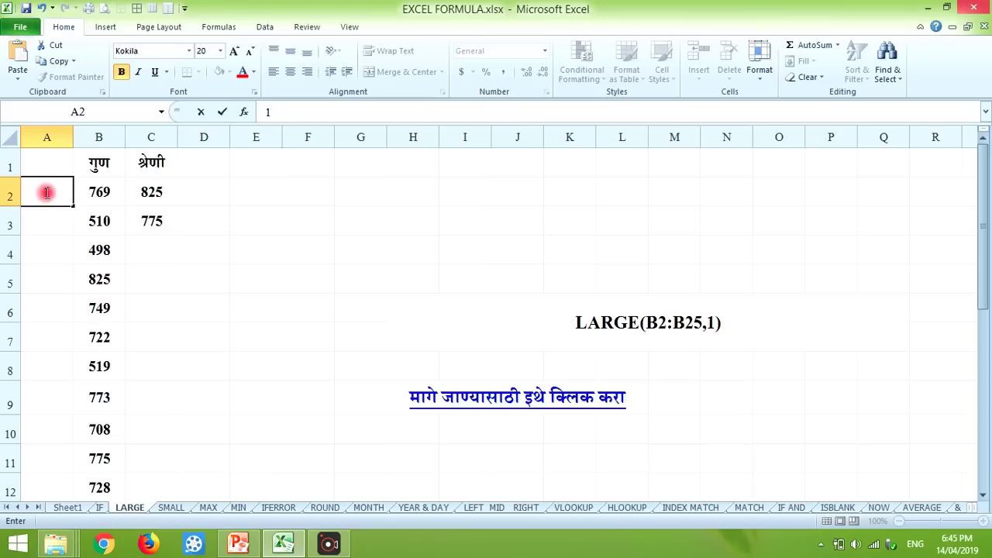
key(Return)
text(2)
key(Return)
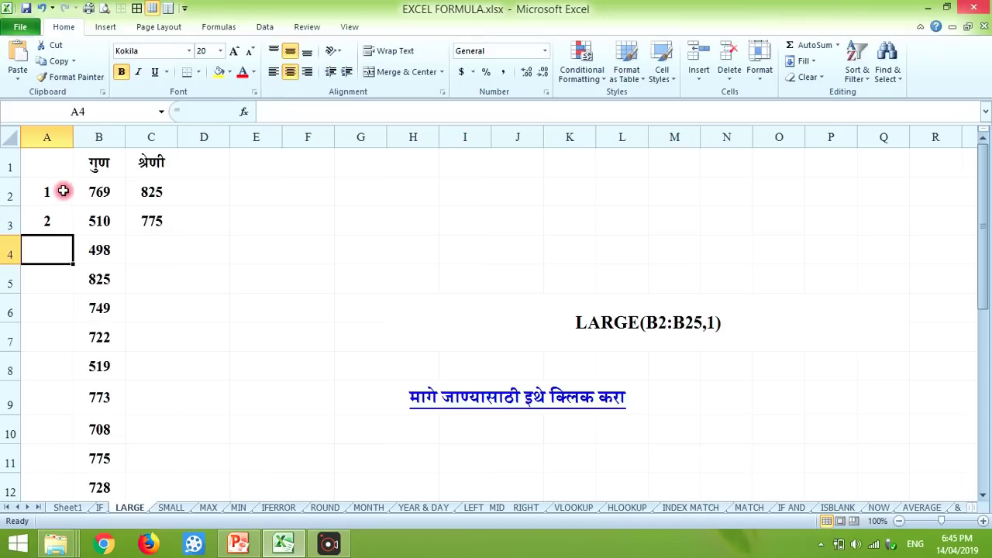
mouse_move(64, 191)
mouse_down()
mouse_move(81, 431)
mouse_move(61, 521)
mouse_up()
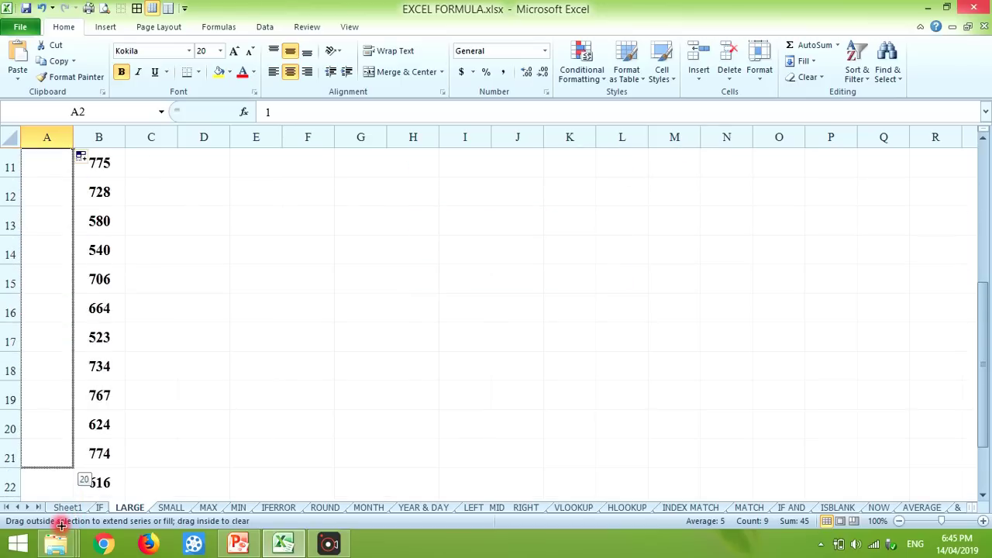
drag(60, 521, 62, 461)
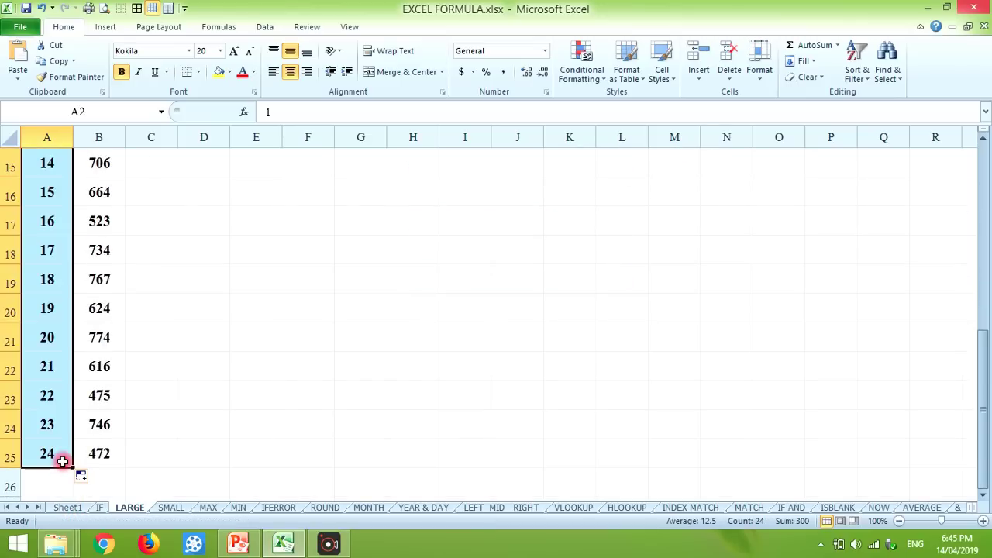
key(ctrl+Home)
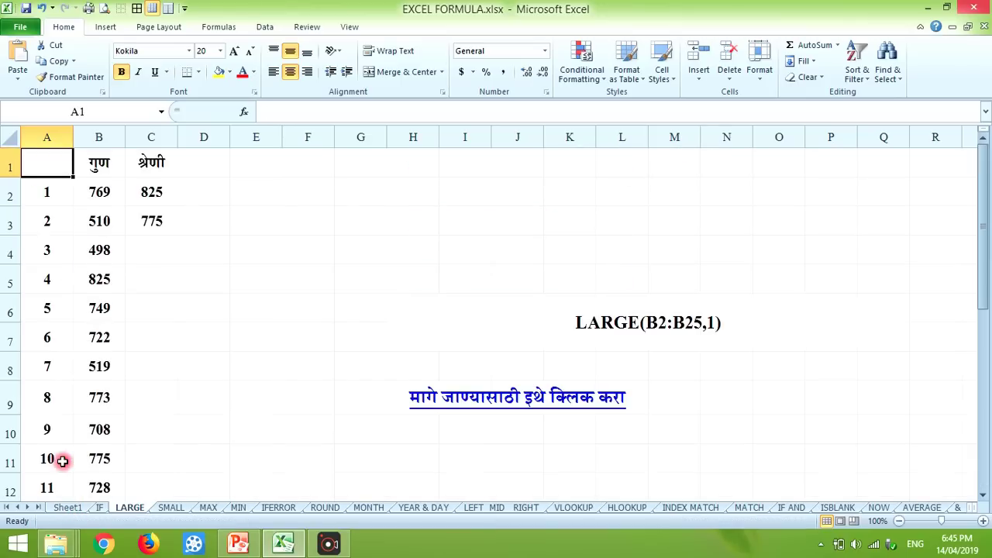
click(152, 192)
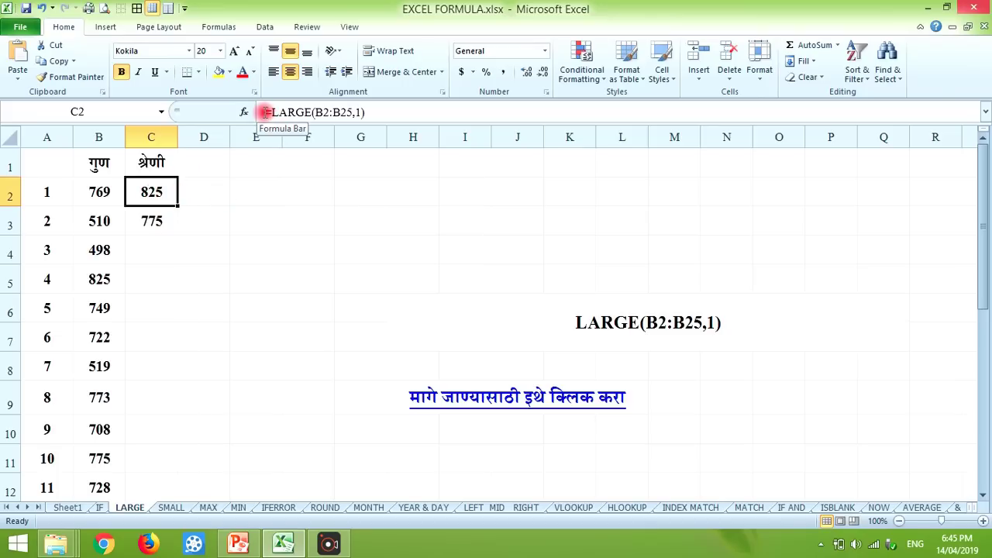
Change C2's formula to =LARGE(B2:B25,A2), taking the rank from A2.
click(358, 113)
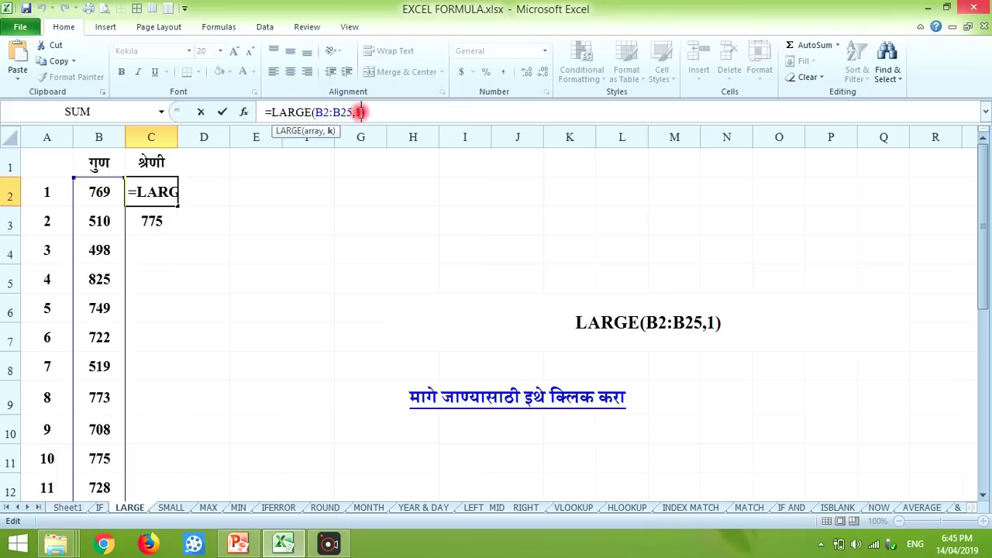
key(BackSpace)
click(41, 193)
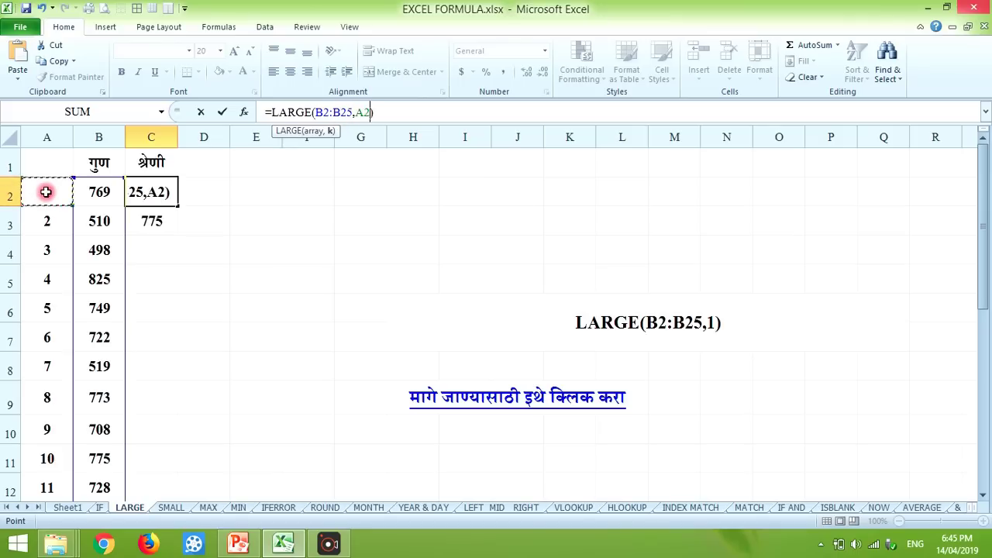
key(Return)
click(144, 193)
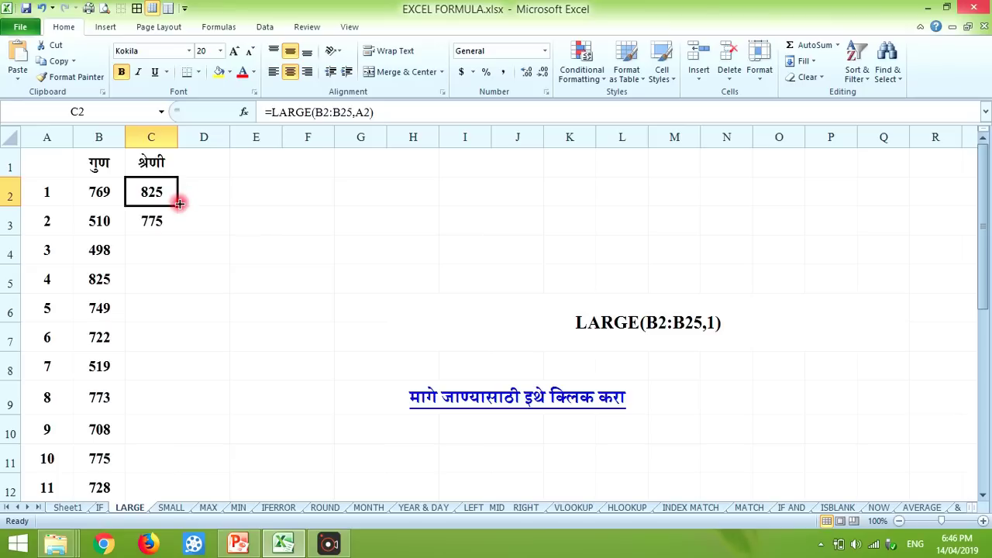
Copy the LARGE formula down into C3 and C4, where C4 returns 774.
drag(179, 208, 179, 236)
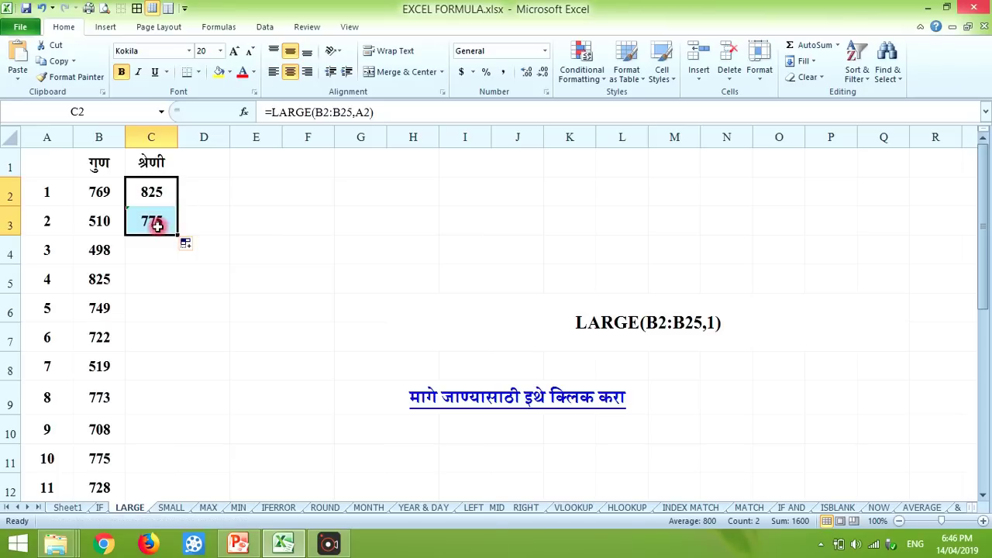
click(160, 222)
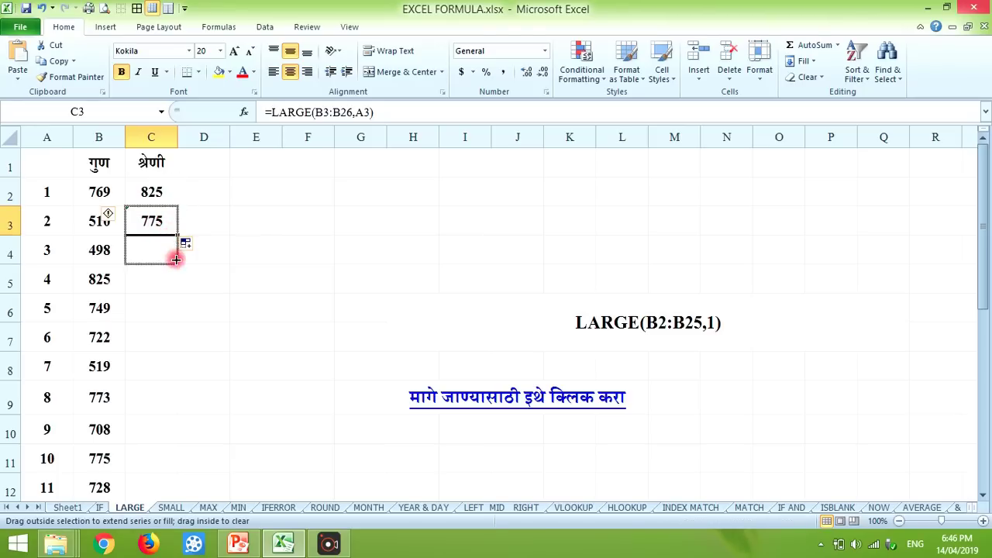
drag(176, 235, 173, 256)
click(160, 252)
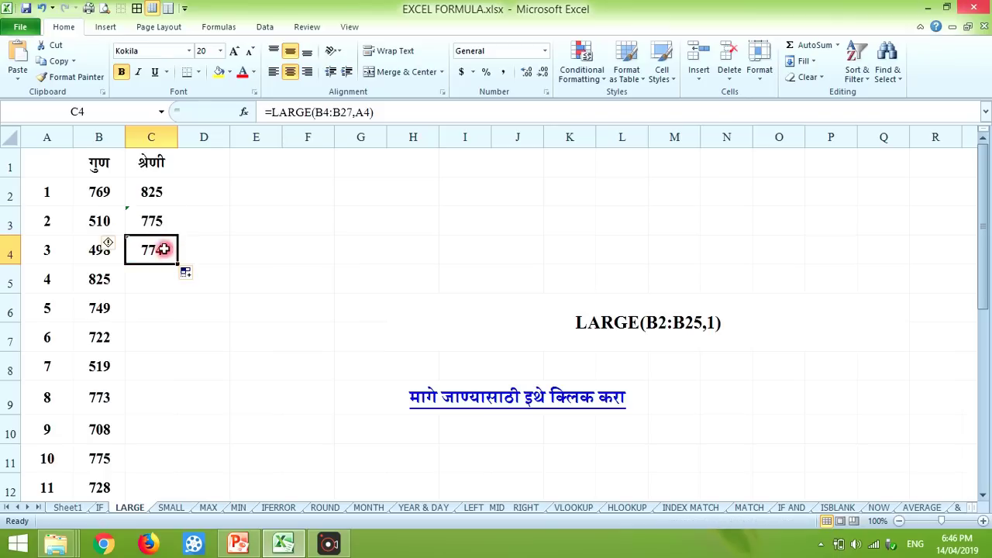
click(159, 222)
click(160, 246)
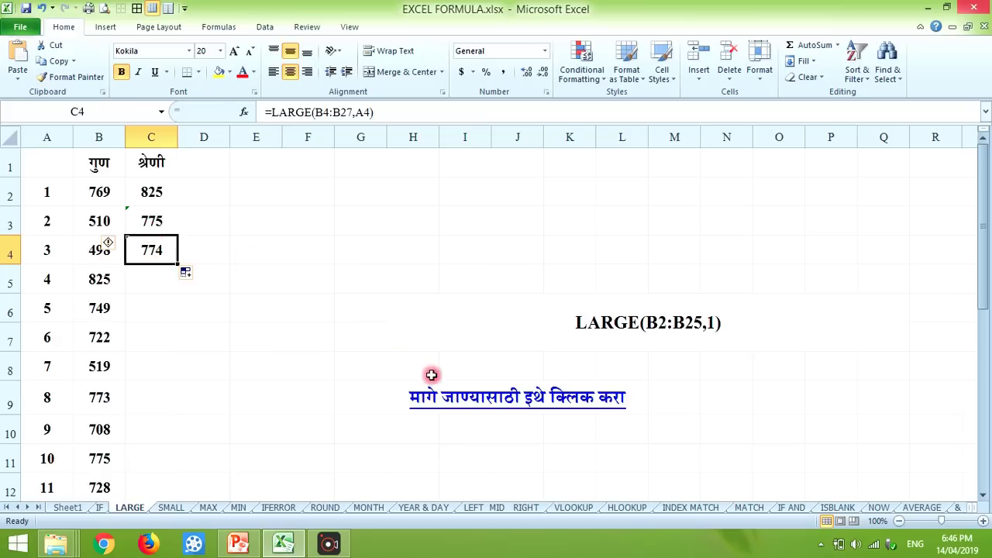
click(466, 403)
click(466, 403)
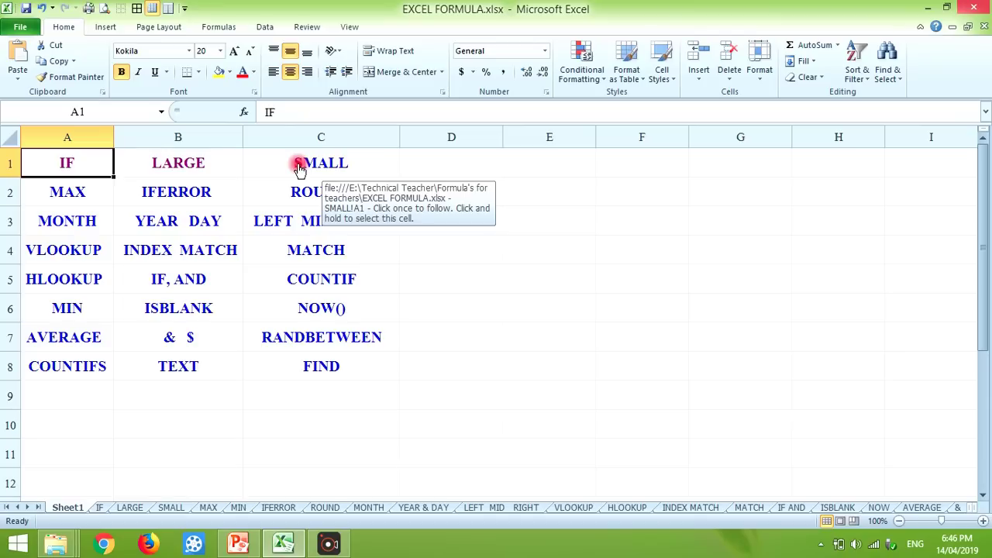
click(299, 167)
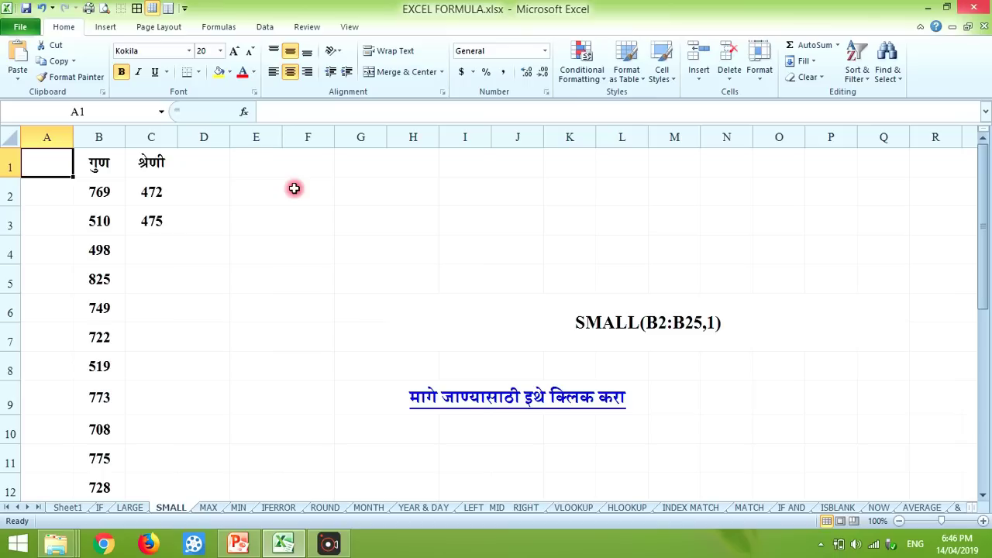
click(162, 193)
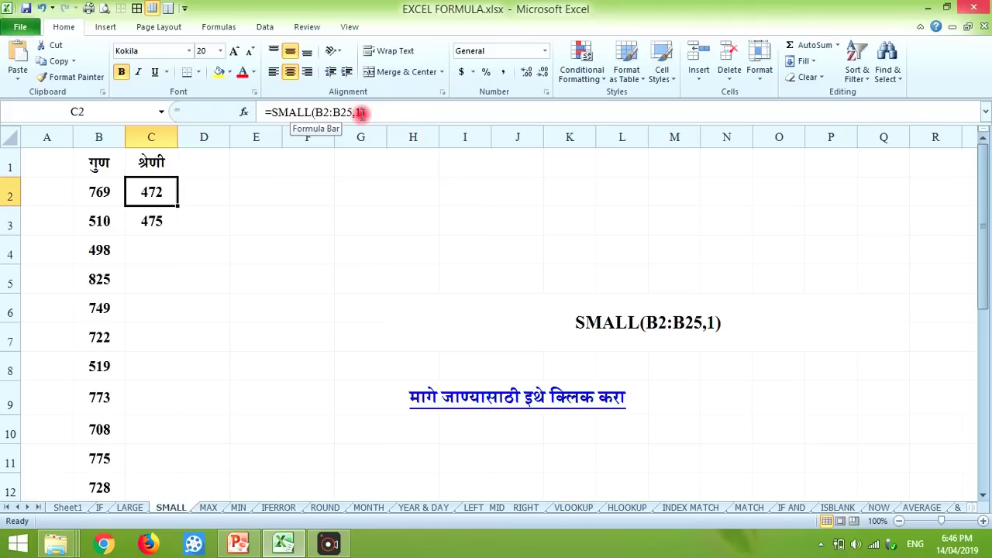
click(361, 113)
text(2)
key(Return)
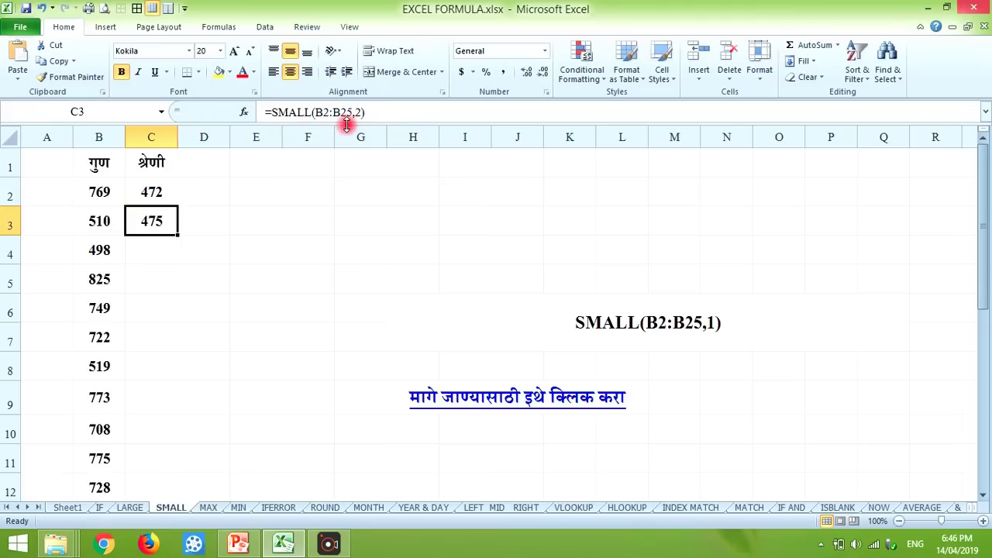
drag(158, 189, 157, 220)
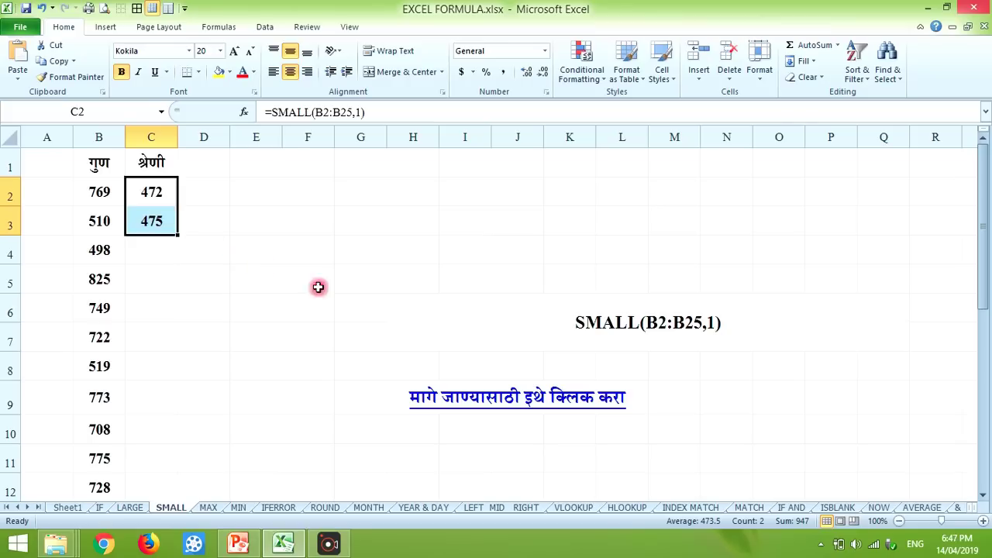
click(442, 393)
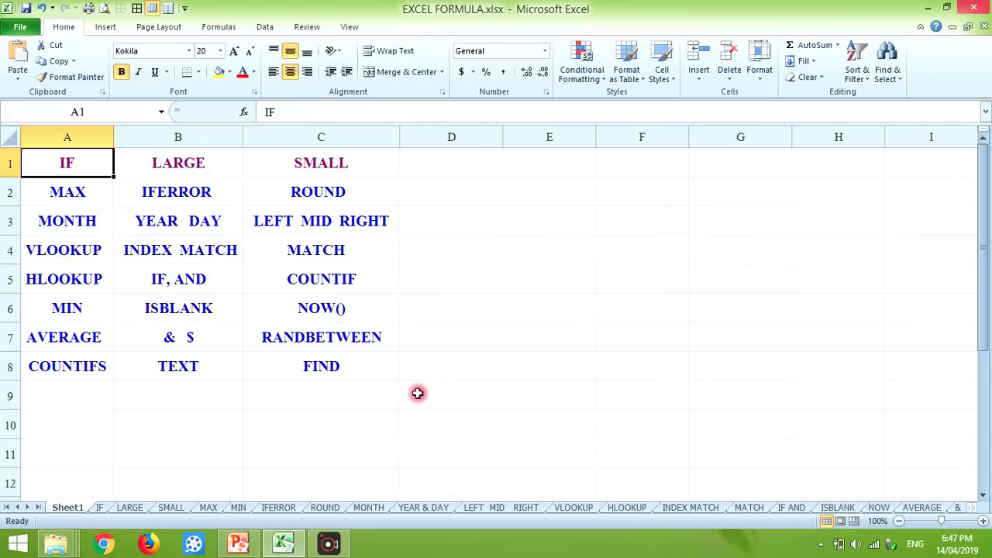
click(88, 193)
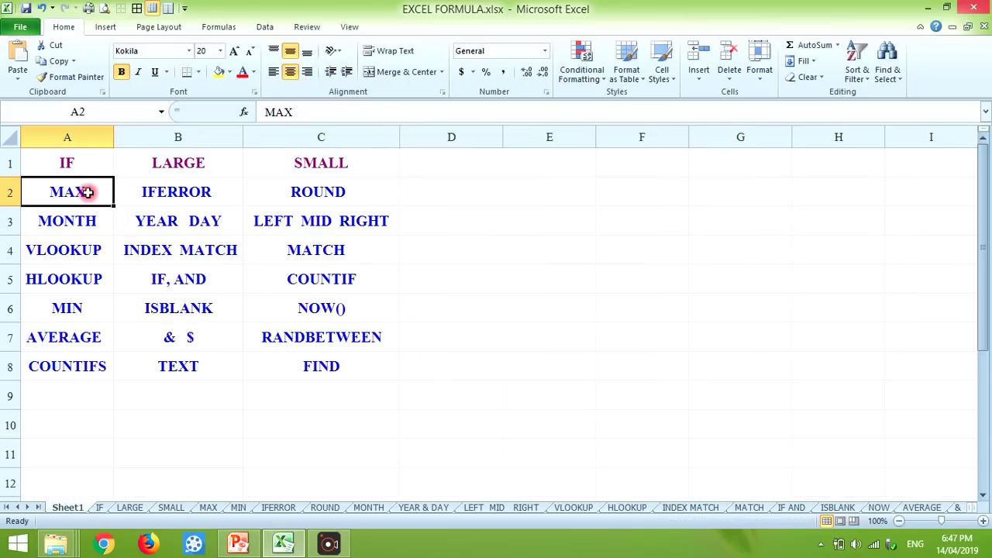
click(77, 192)
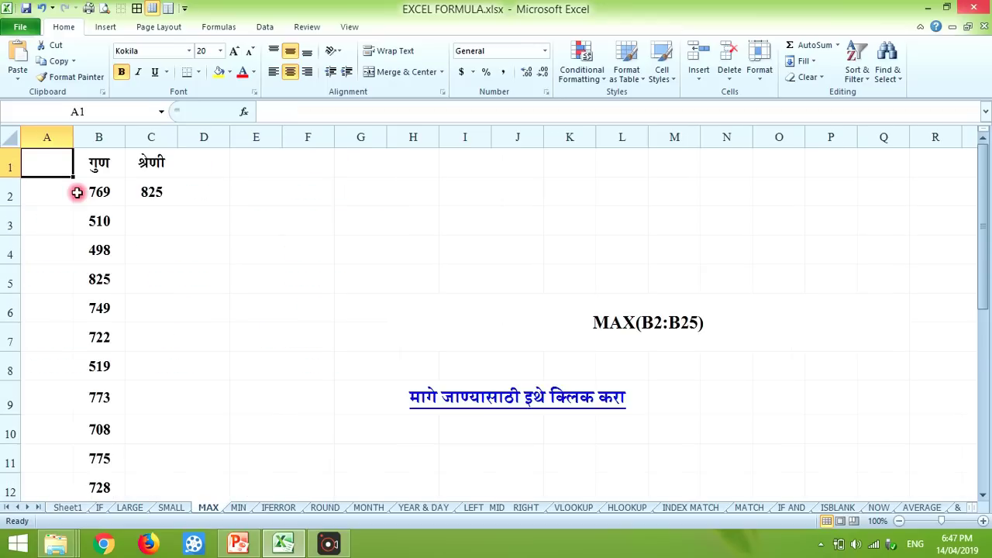
click(151, 192)
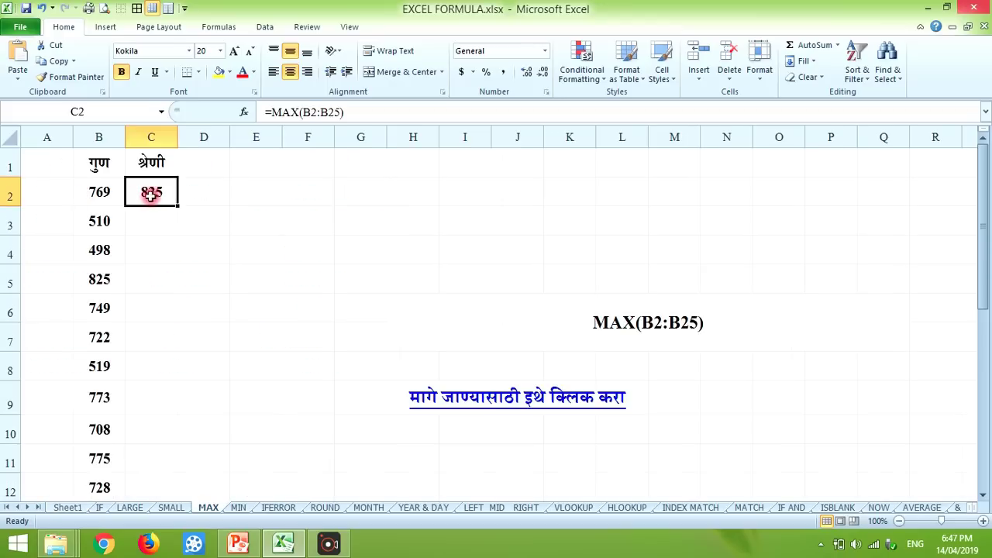
click(103, 193)
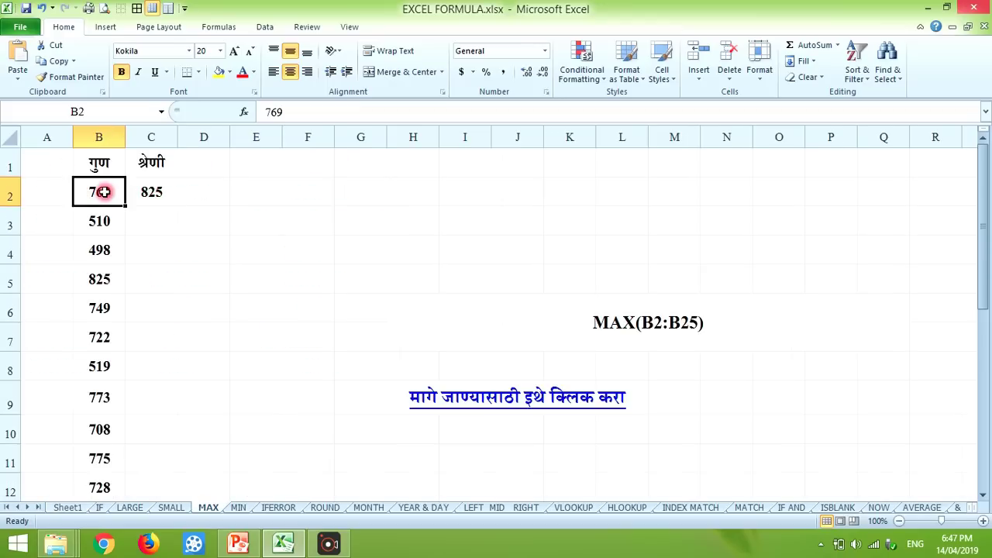
mouse_move(101, 192)
mouse_down()
mouse_move(101, 396)
mouse_move(102, 281)
mouse_up()
click(159, 196)
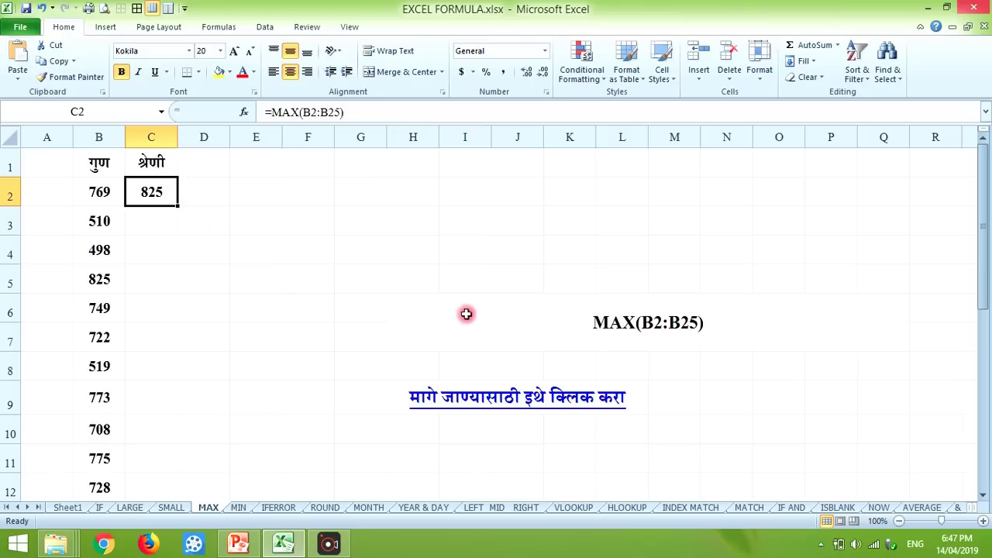
click(465, 313)
click(159, 191)
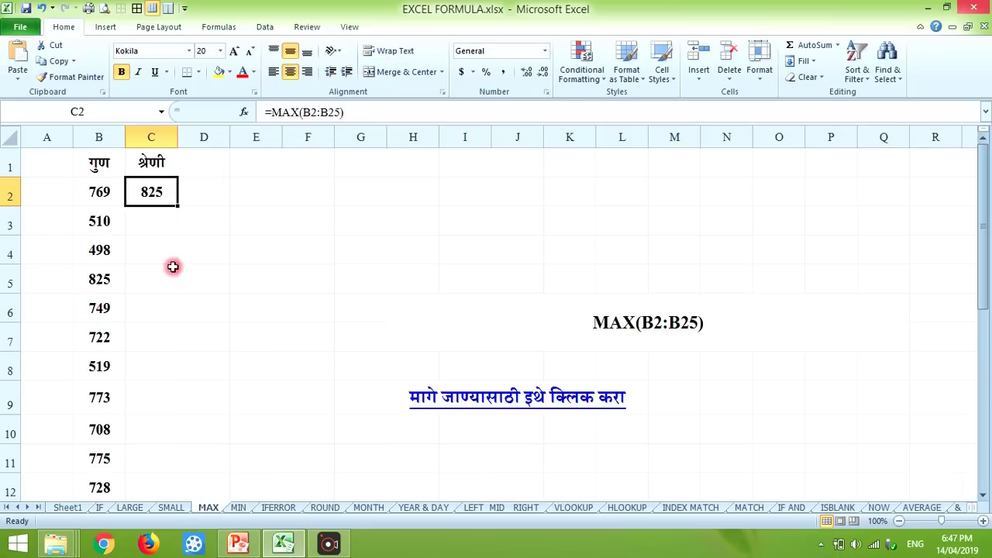
click(471, 394)
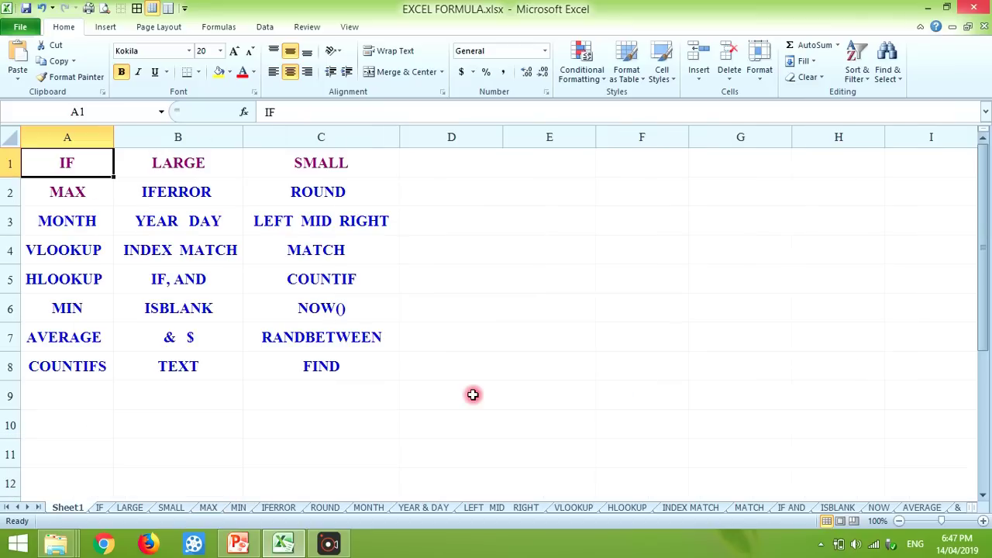
Open the IFERROR sheet and inspect the note text and C2's =IFERROR(IF(B2=X,),"") formula.
click(177, 192)
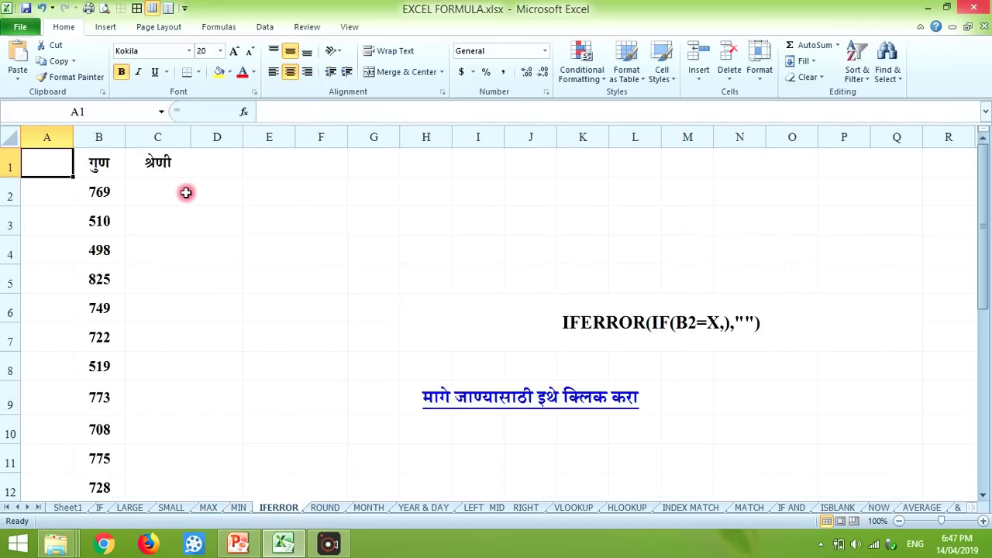
click(516, 326)
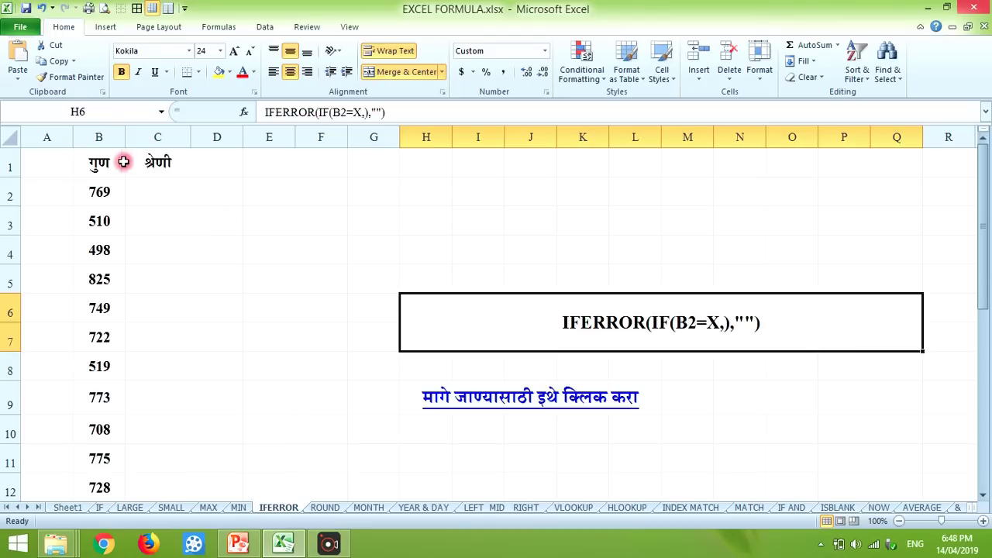
click(155, 197)
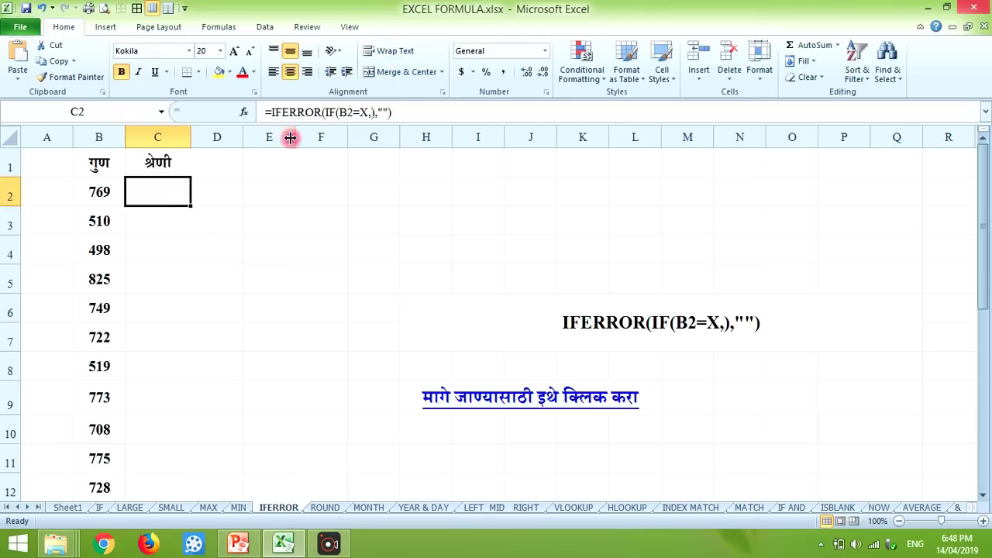
Try trimming C2's IFERROR formula, then clear the broken entry after Excel's errors.
click(327, 112)
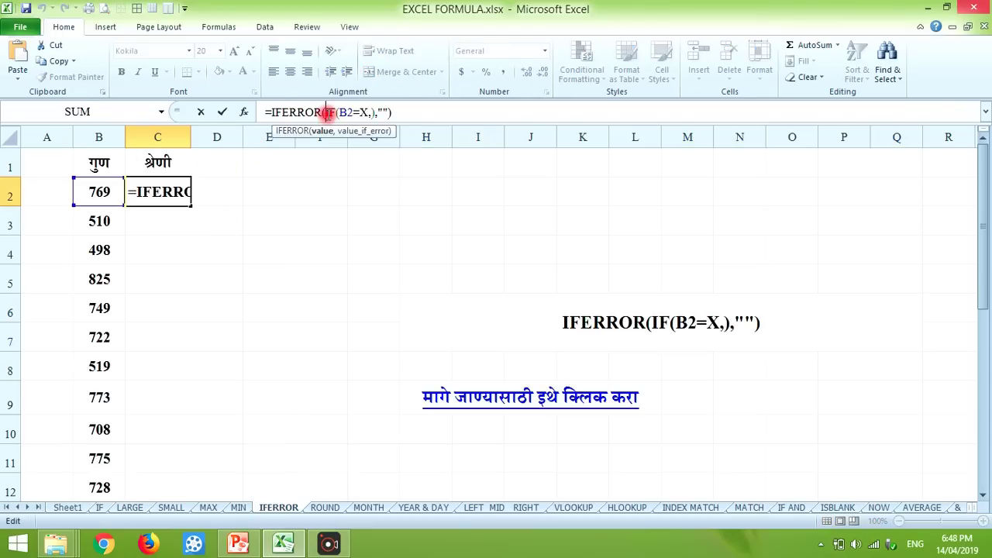
key(BackSpace)
key(BackSpace)
key(BackSpace)
key(BackSpace)
key(BackSpace)
key(BackSpace)
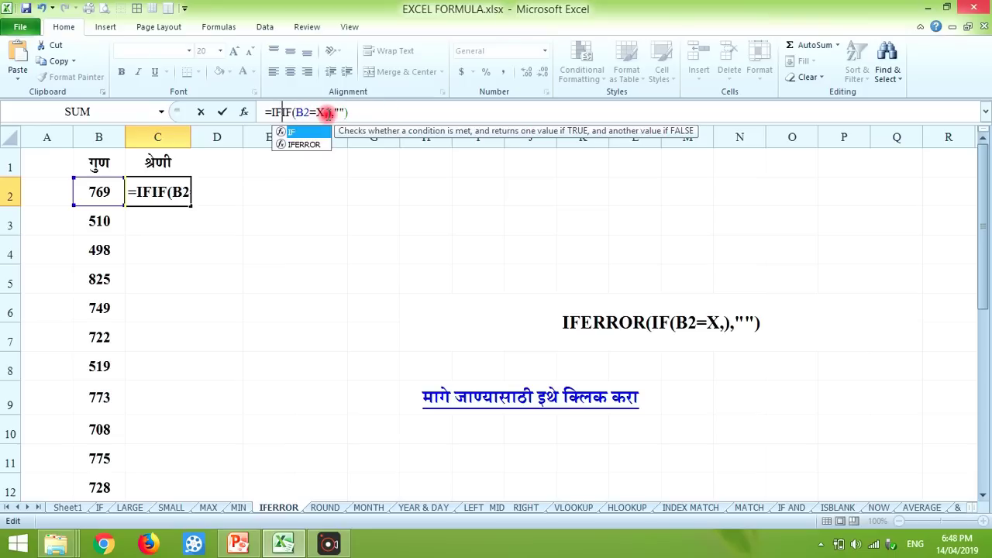
key(BackSpace)
key(BackSpace)
key(Return)
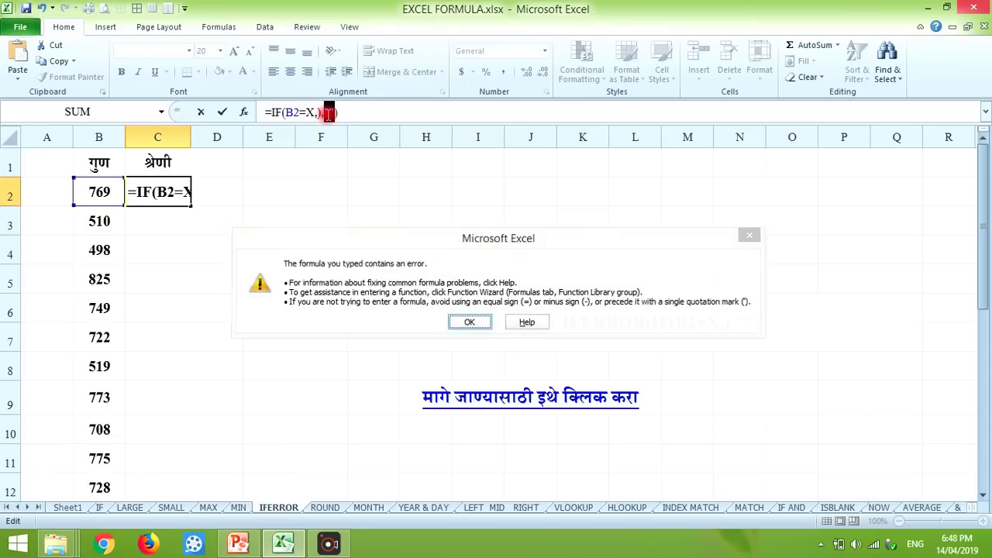
key(Return)
click(346, 113)
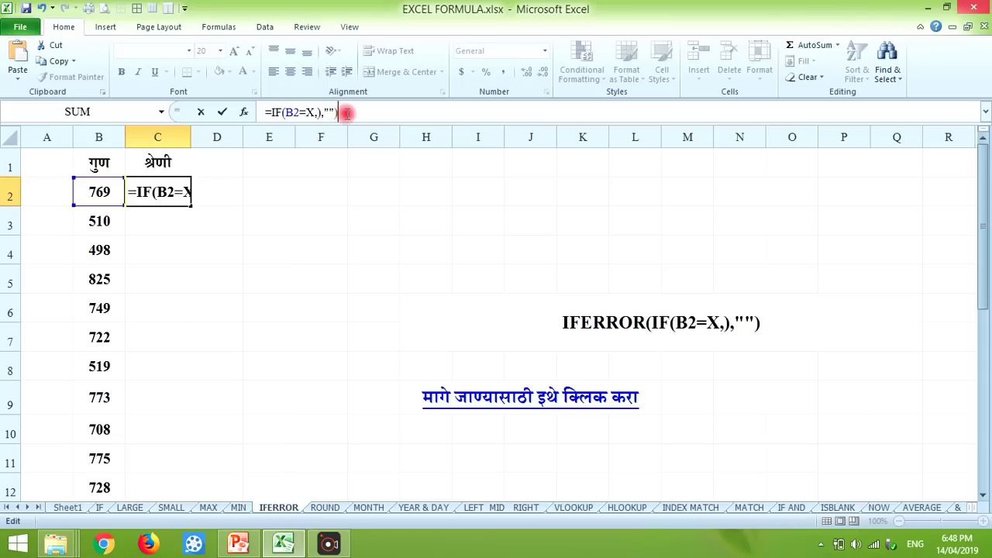
key(BackSpace)
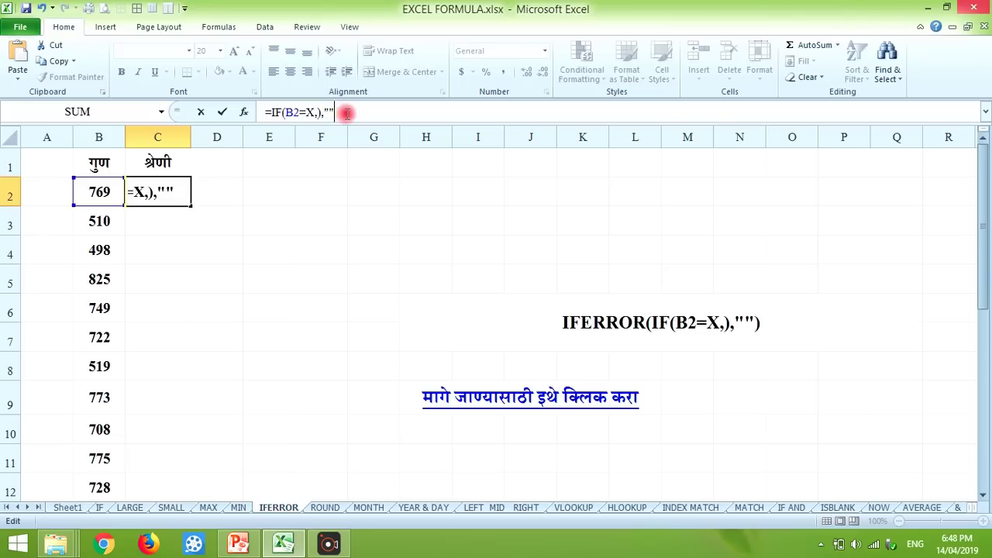
key(Return)
key(Return)
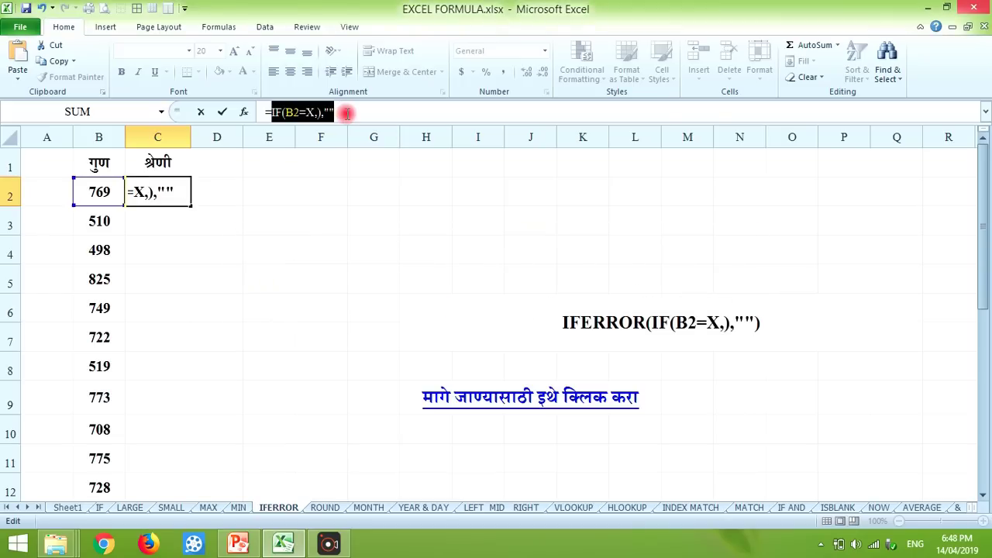
key(BackSpace)
text(==)
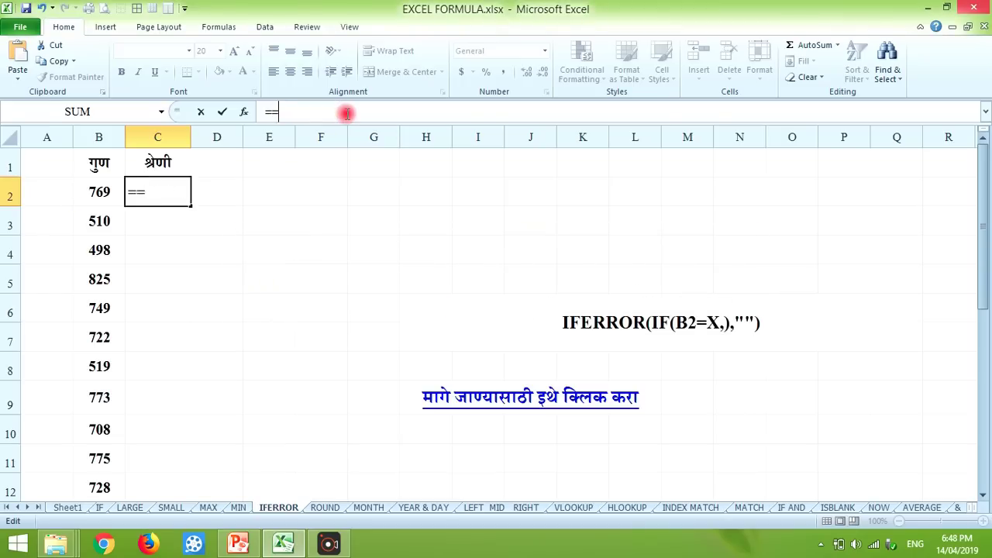
key(BackSpace)
Retype C2 as =IF(B2=x,""), which displays #NAME?
text(if()
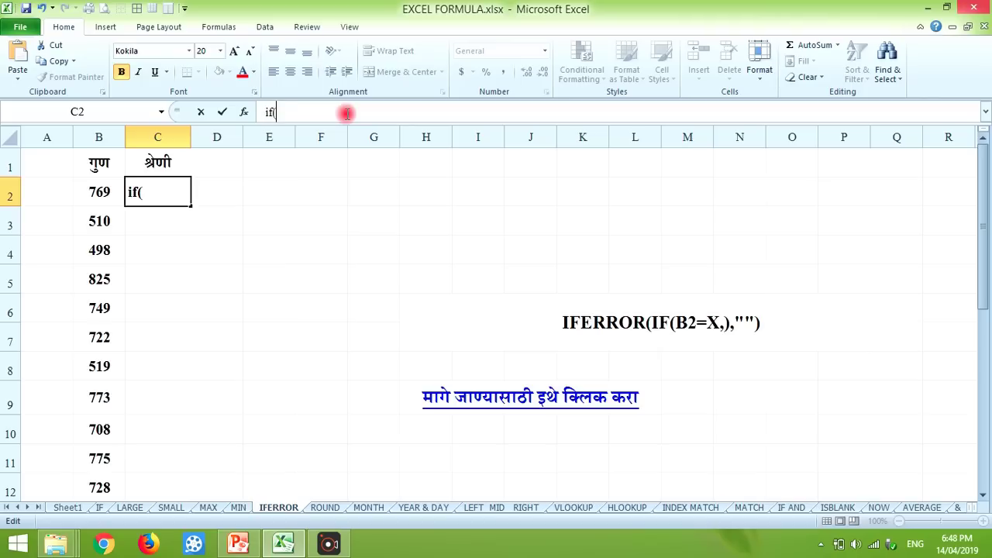
key(BackSpace)
key(BackSpace)
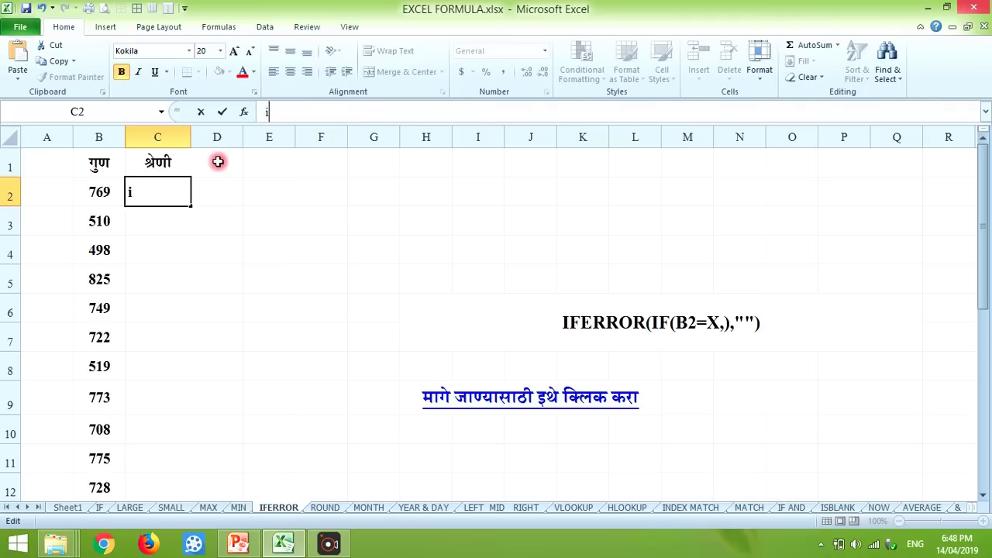
key(BackSpace)
text(=if)
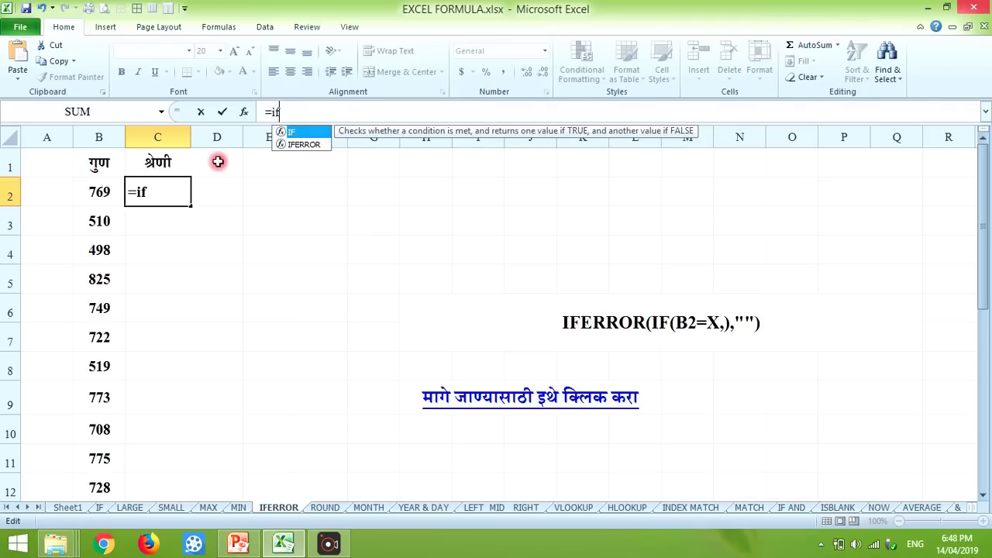
text(()
click(98, 193)
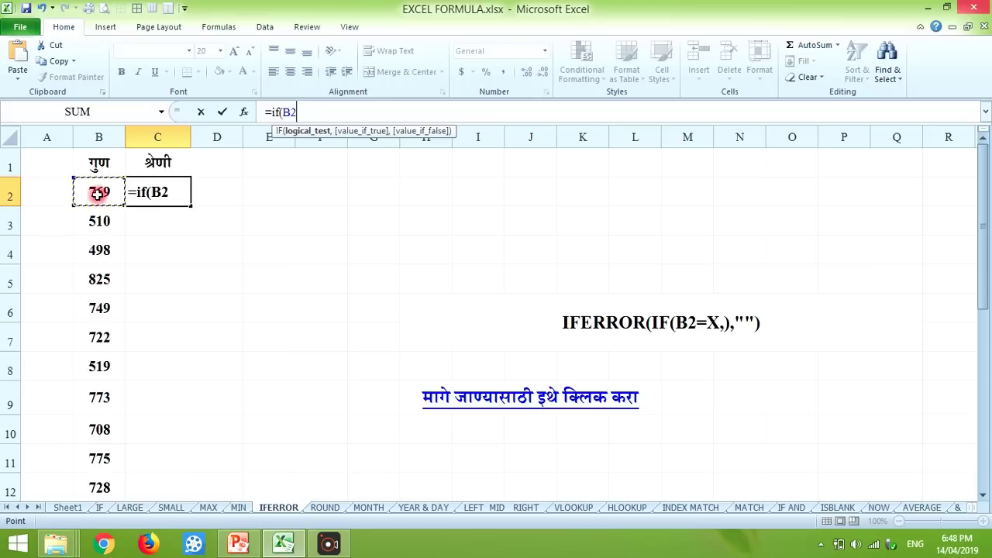
text(=)
text(x)
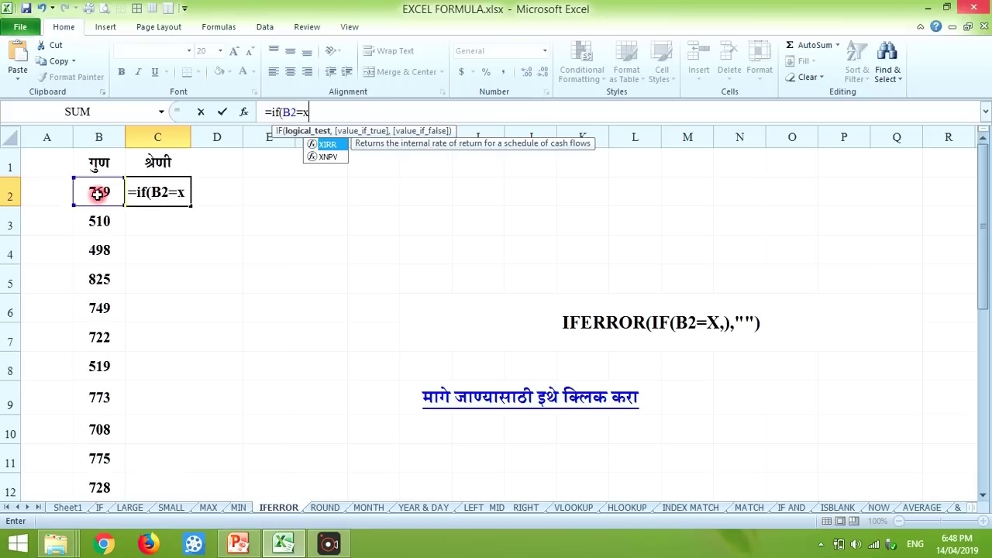
text(,)
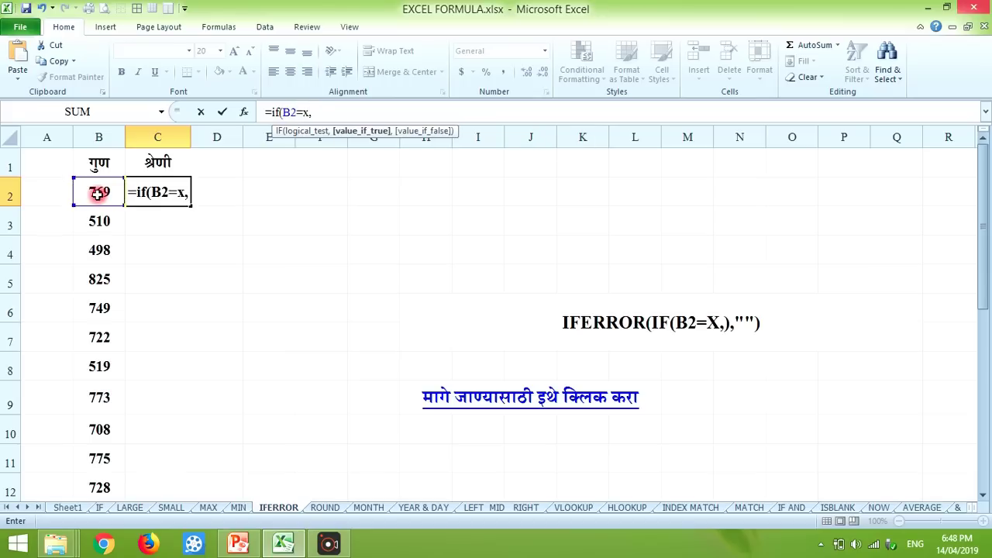
text("")
key(Return)
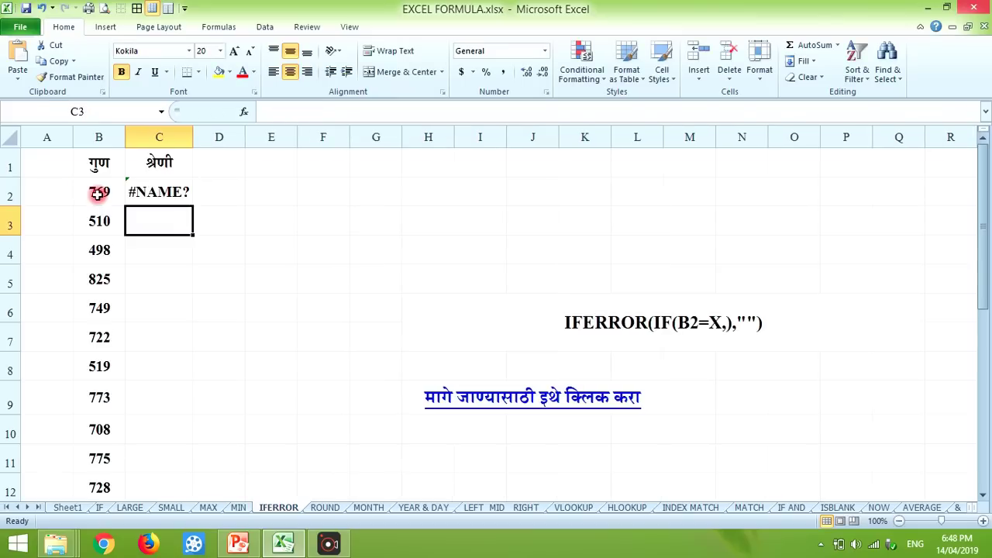
click(171, 188)
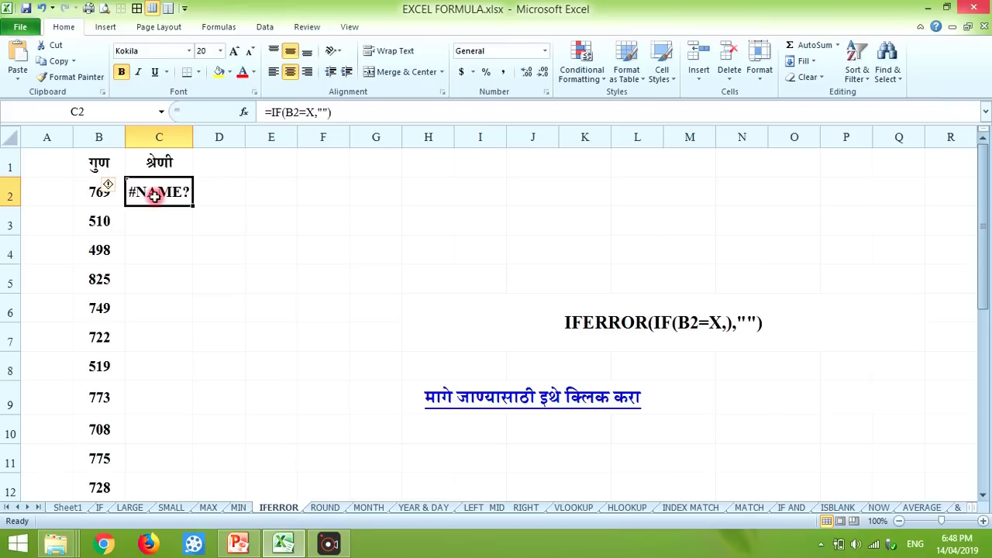
Wrap it as =IFERROR(IF(B2=X,""),""), adding the closing parenthesis so C2 shows blank.
click(270, 112)
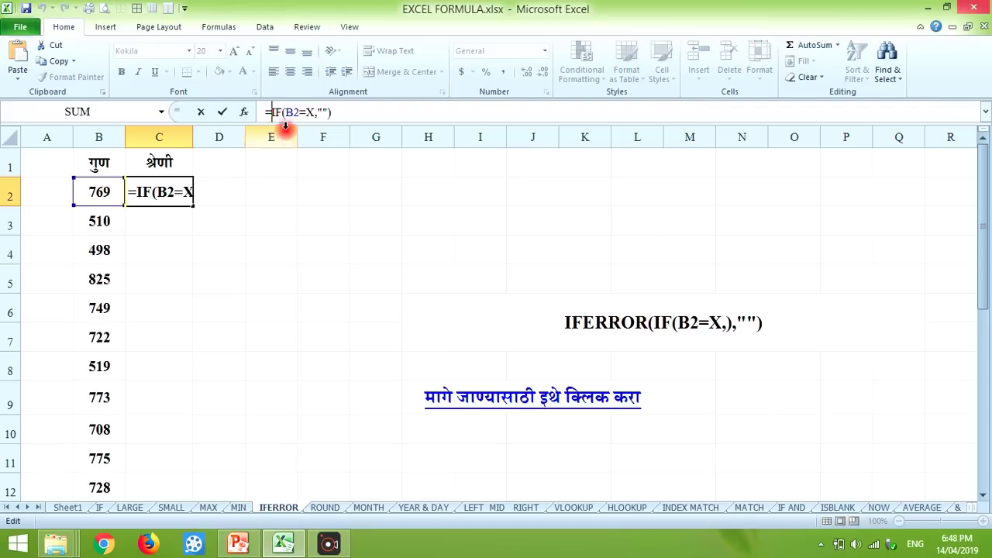
text(if)
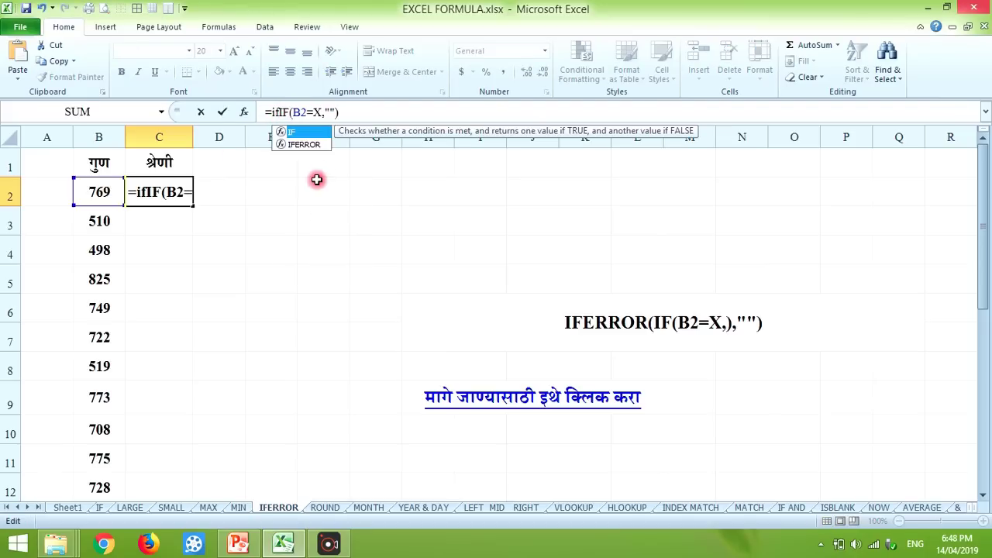
double_click(308, 145)
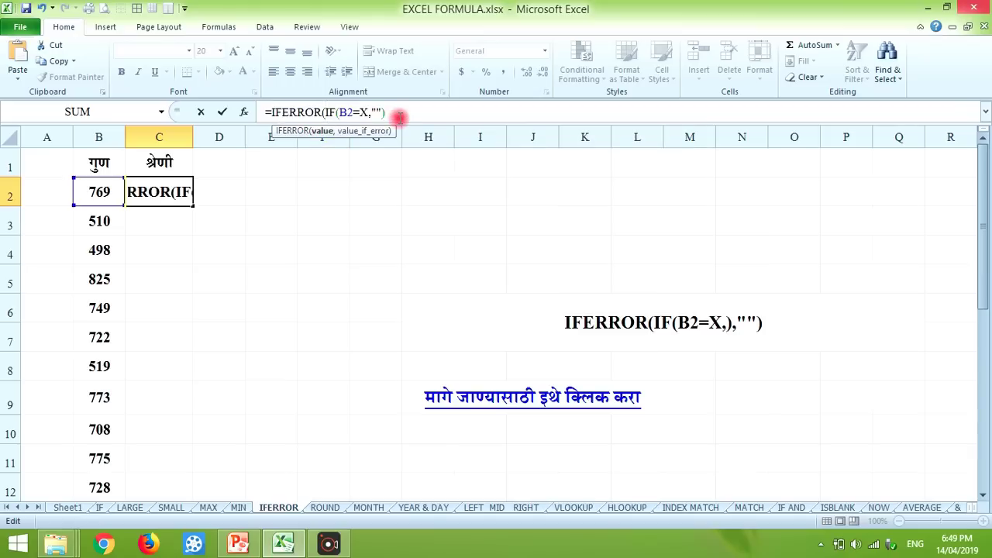
text(,)
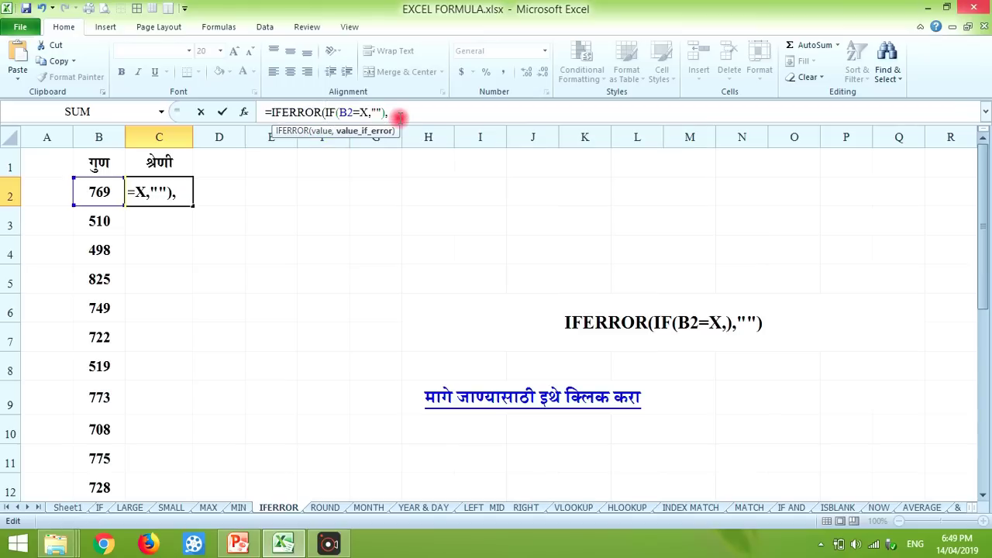
text("")
key(Return)
key(Return)
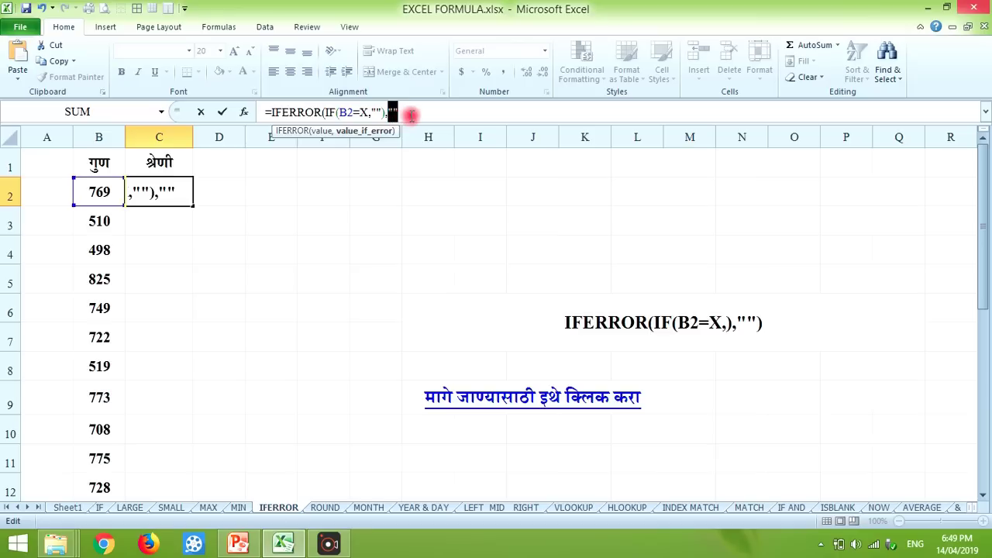
text())
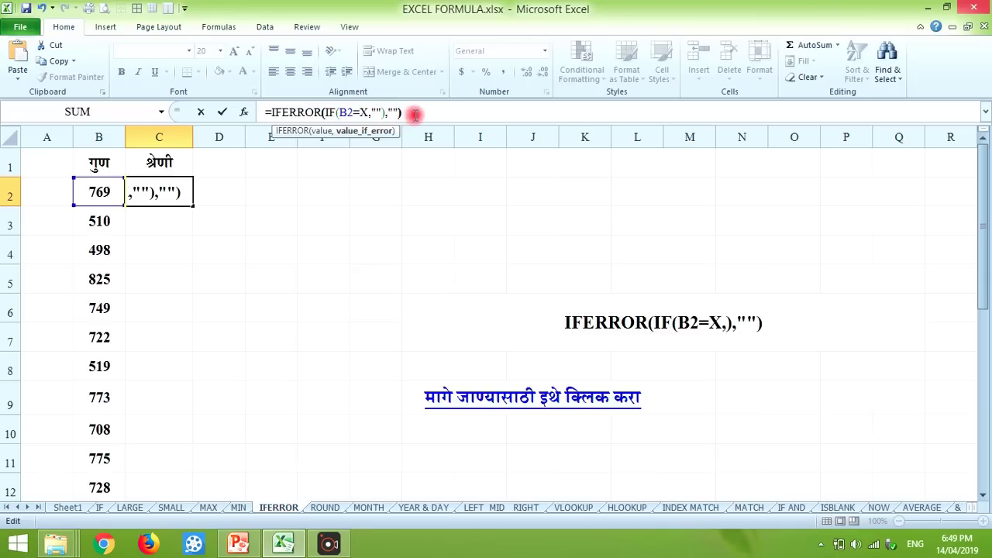
key(Return)
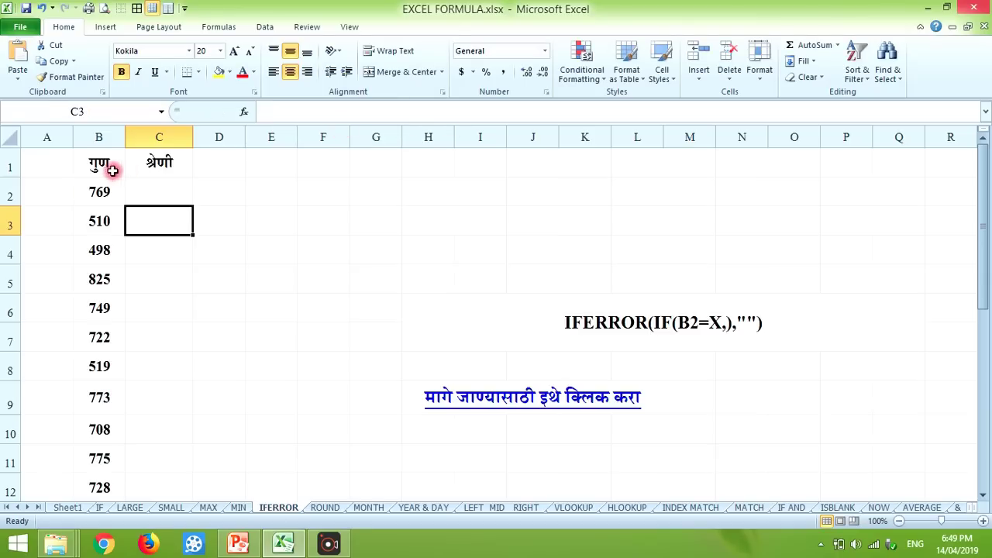
click(155, 193)
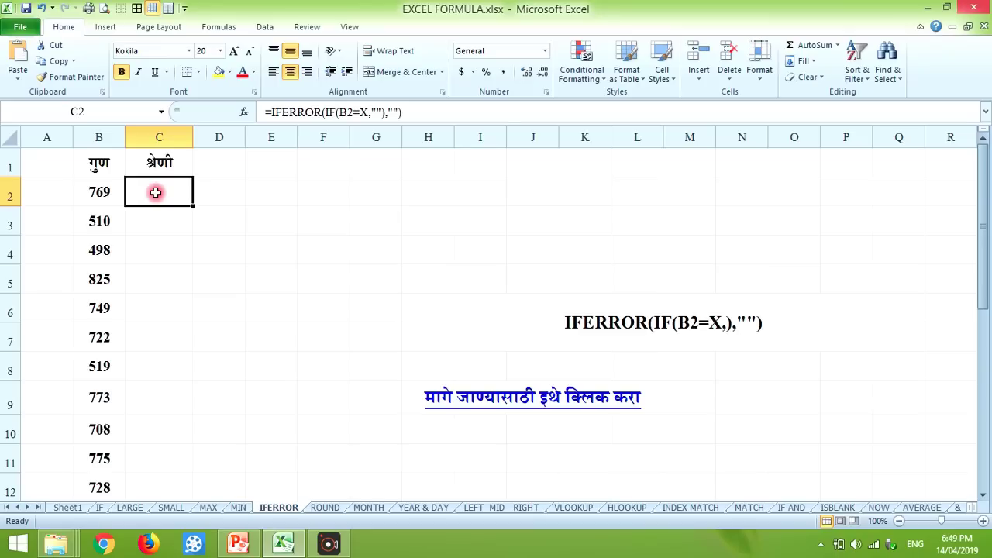
Return to the Sheet1 formula index, open the ROUND sheet, and review C2 and mark 769.4 in B2.
click(453, 396)
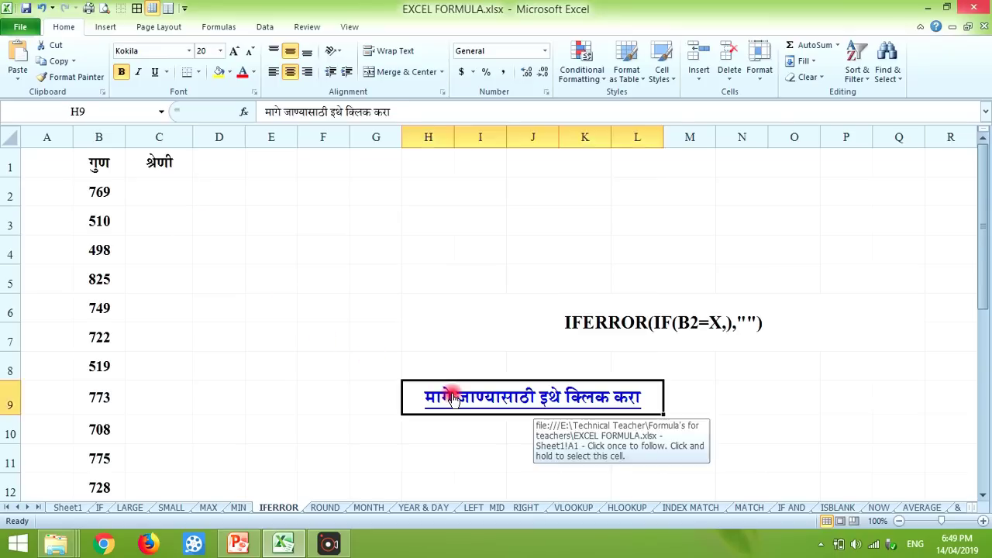
click(453, 397)
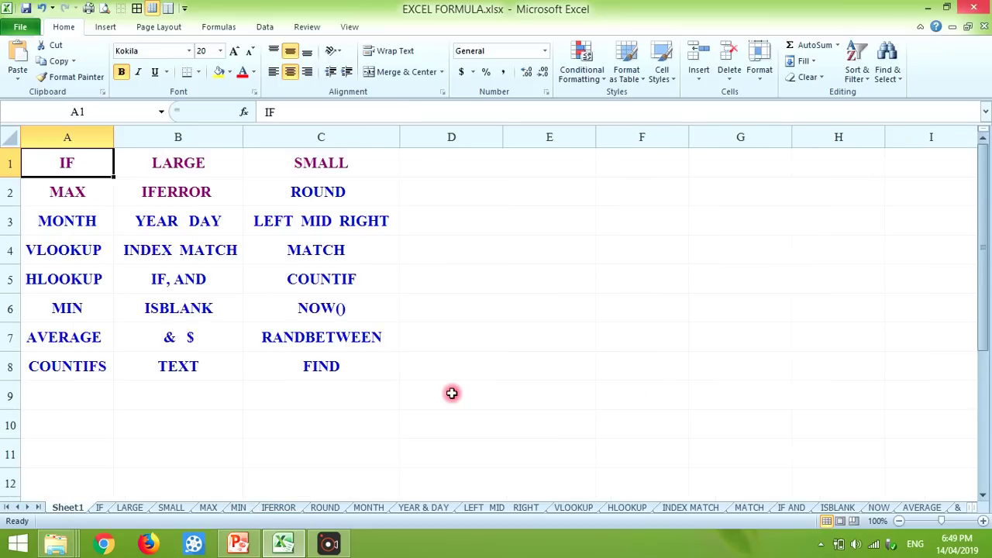
click(326, 195)
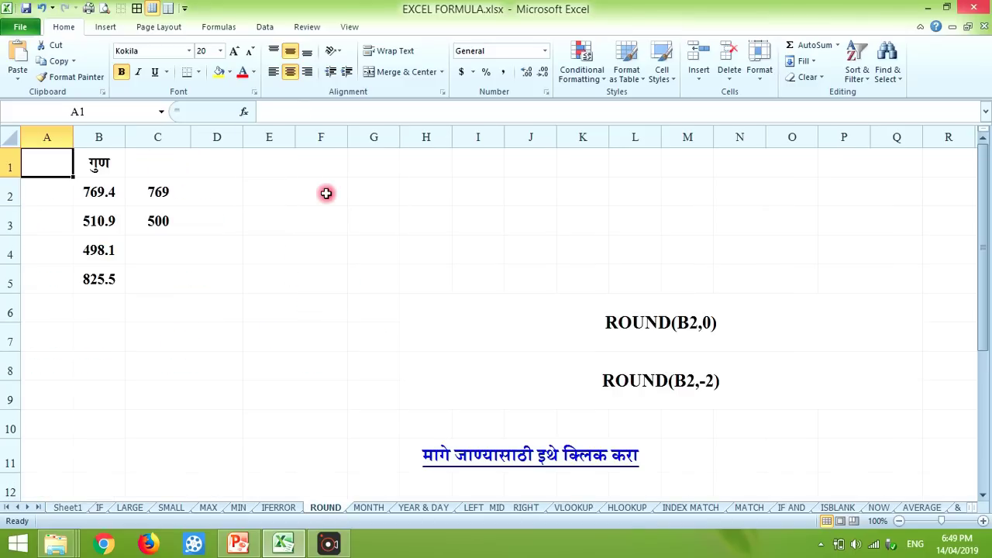
click(160, 191)
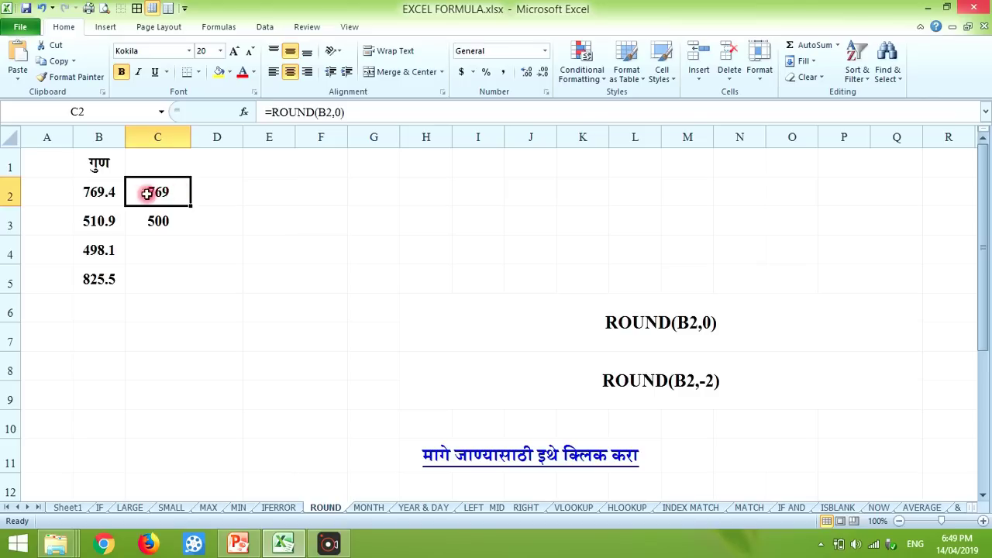
click(93, 195)
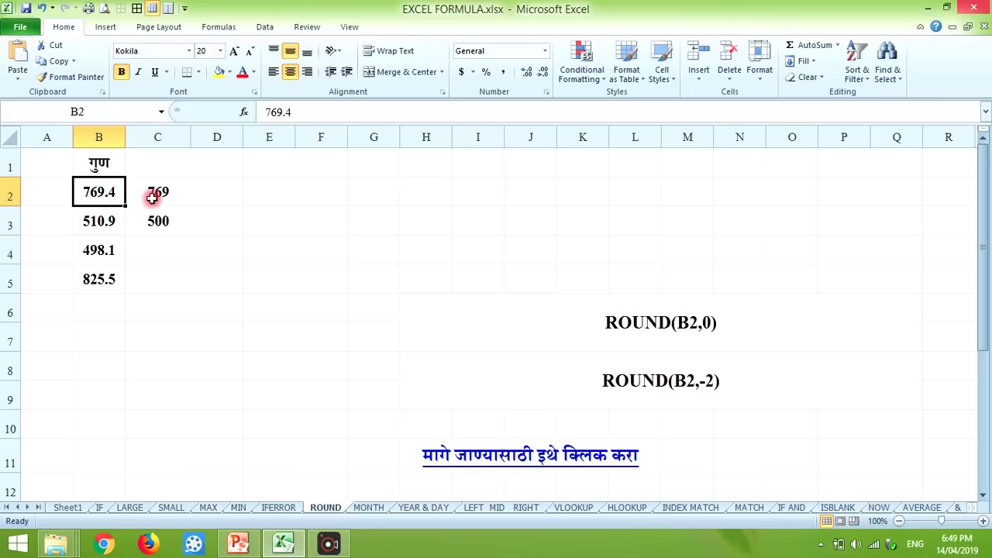
Enter =ROUND(B2,0) in C2 so it shows 769.
click(152, 197)
text(=)
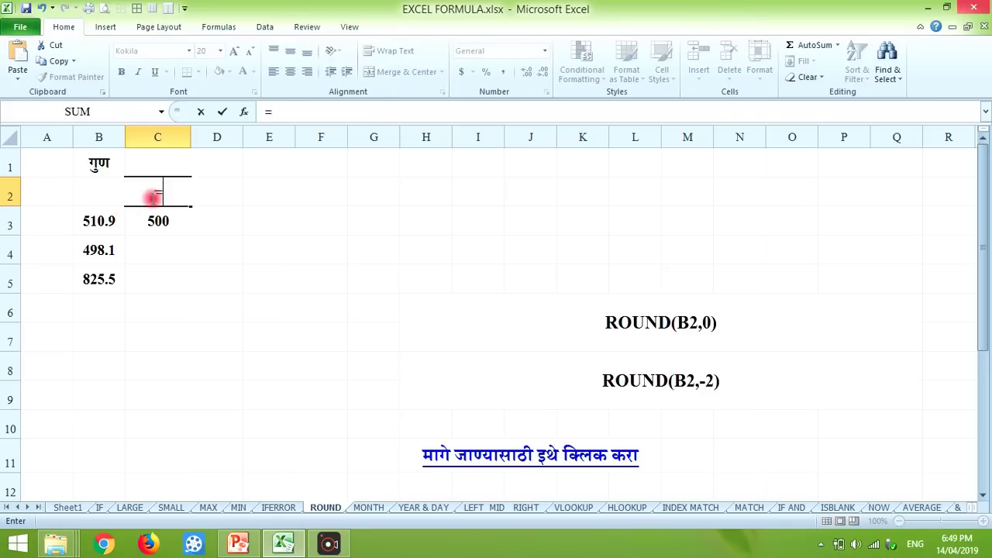
text(rou)
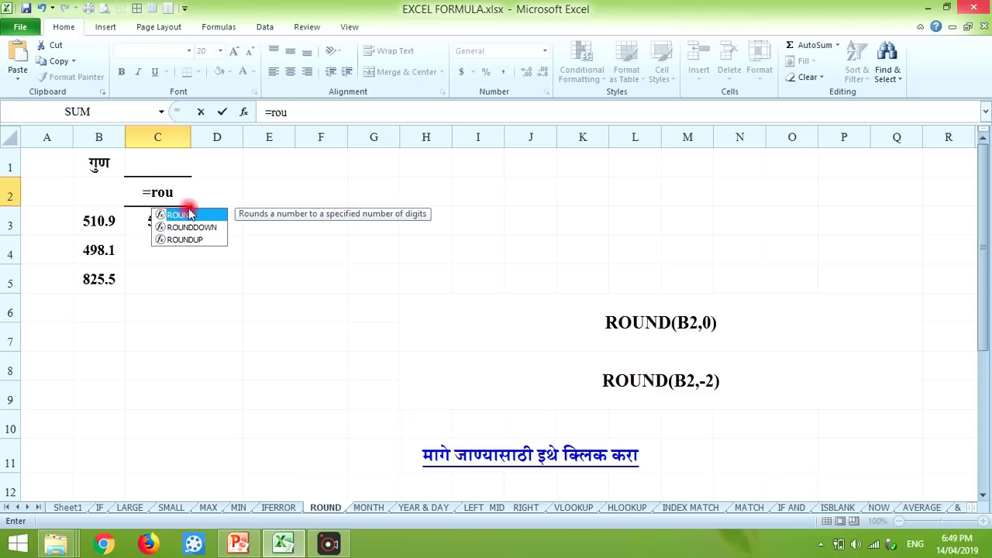
double_click(183, 214)
click(62, 193)
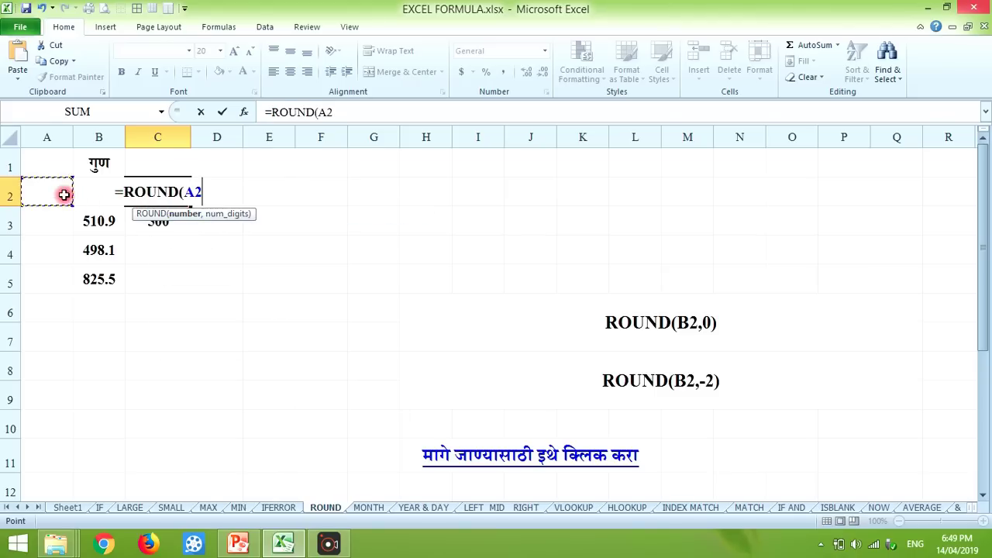
key(Right)
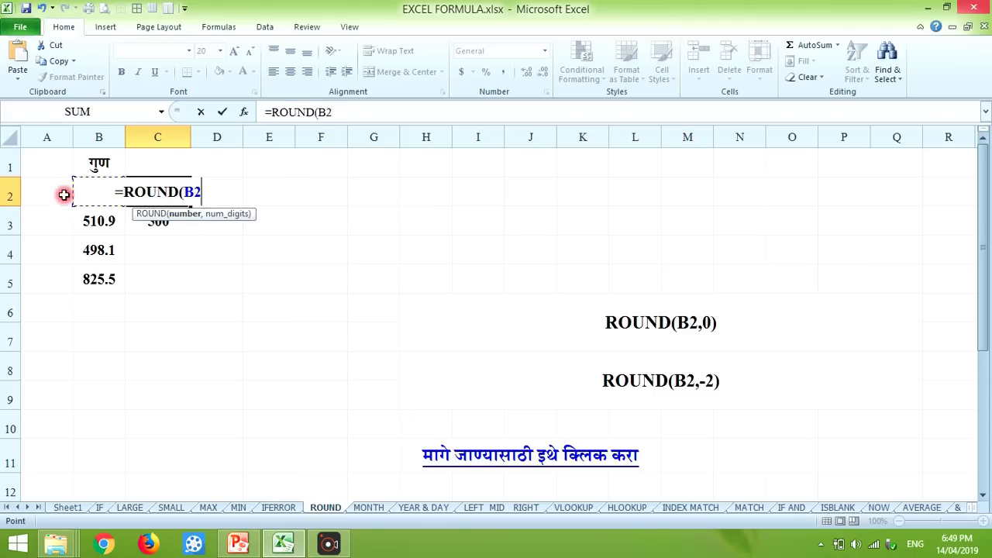
text(,)
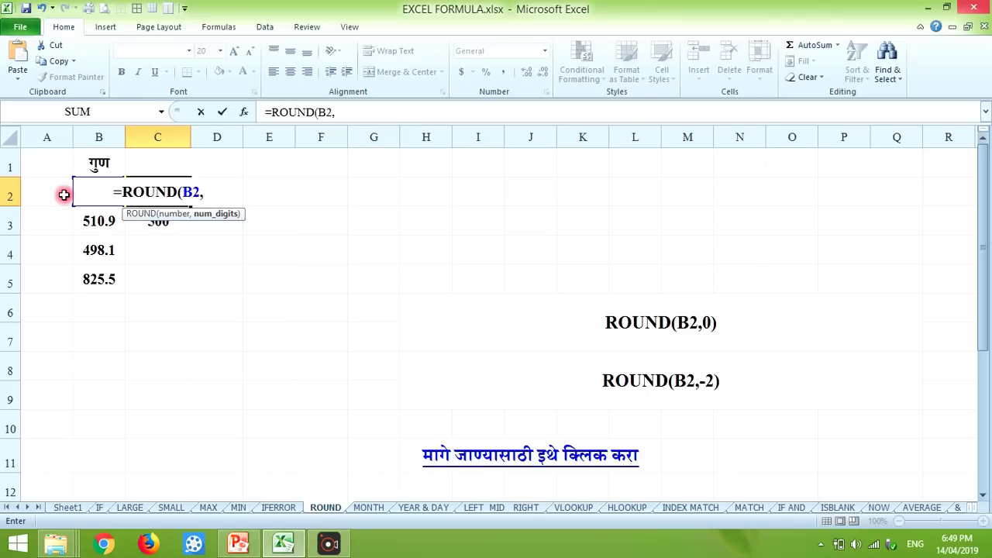
text(0)
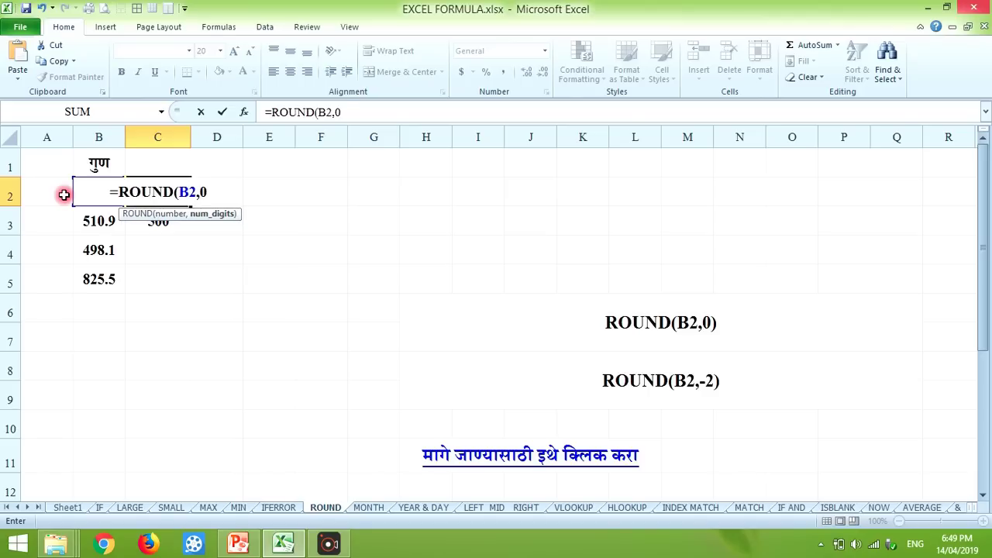
key(Return)
Fill the ROUND formula down to C5, giving 511, 498 and 826.
click(145, 191)
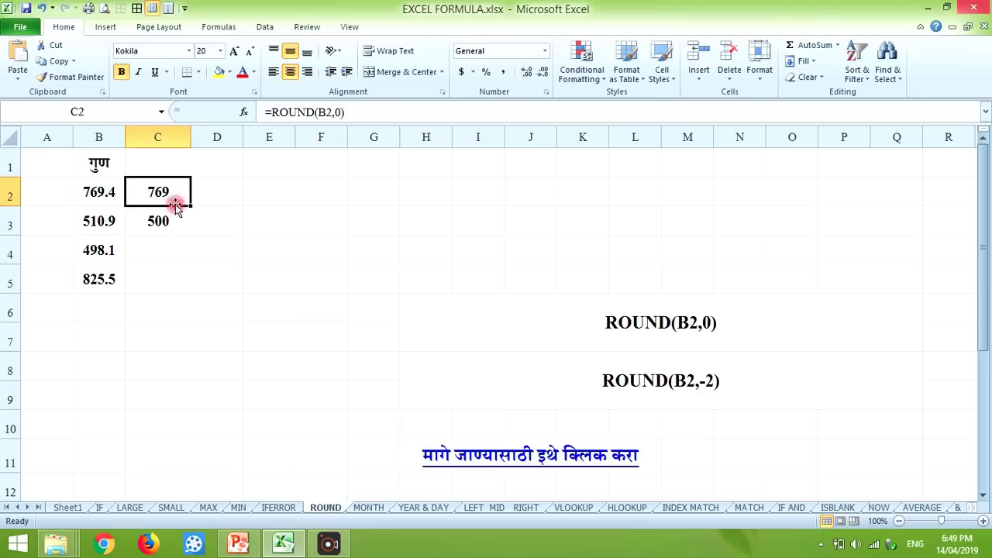
drag(190, 207, 192, 282)
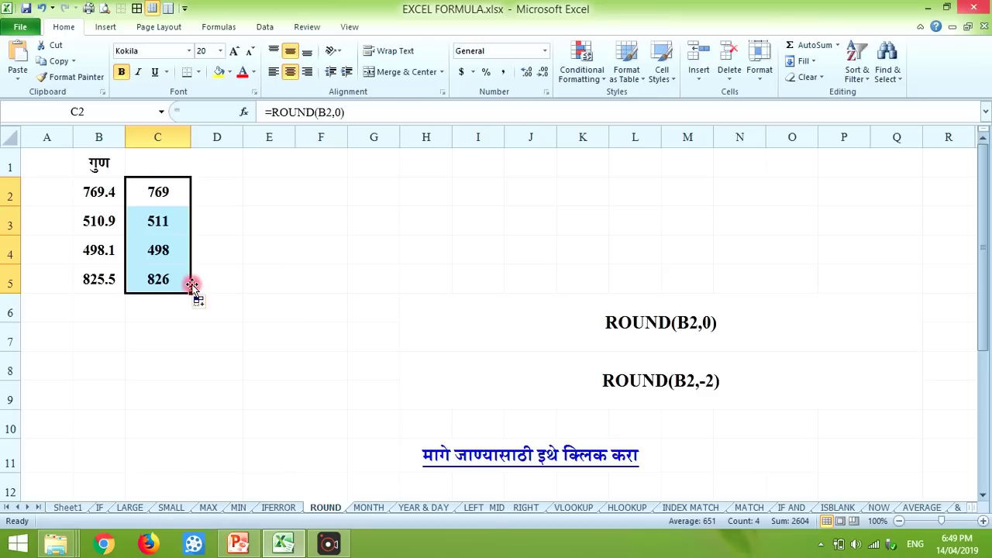
click(145, 284)
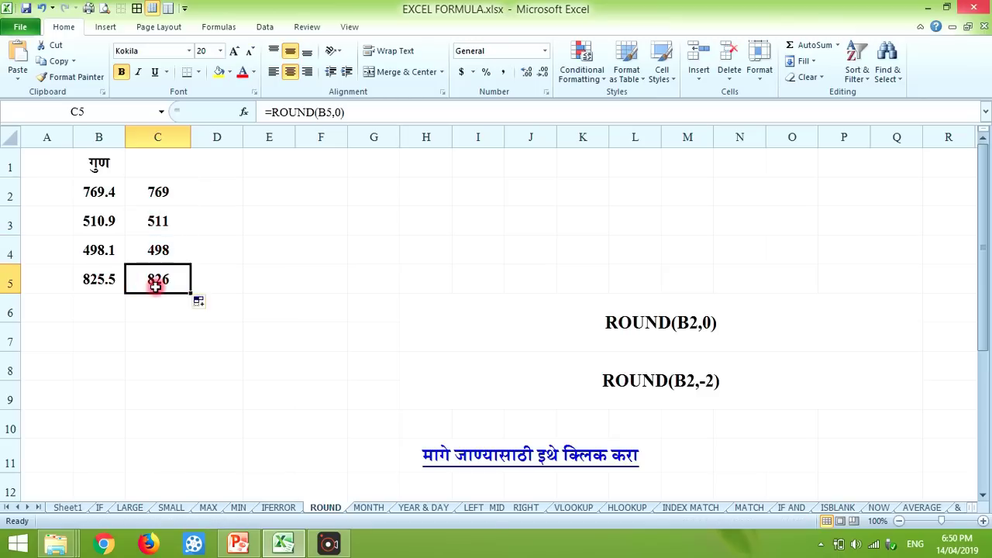
click(156, 196)
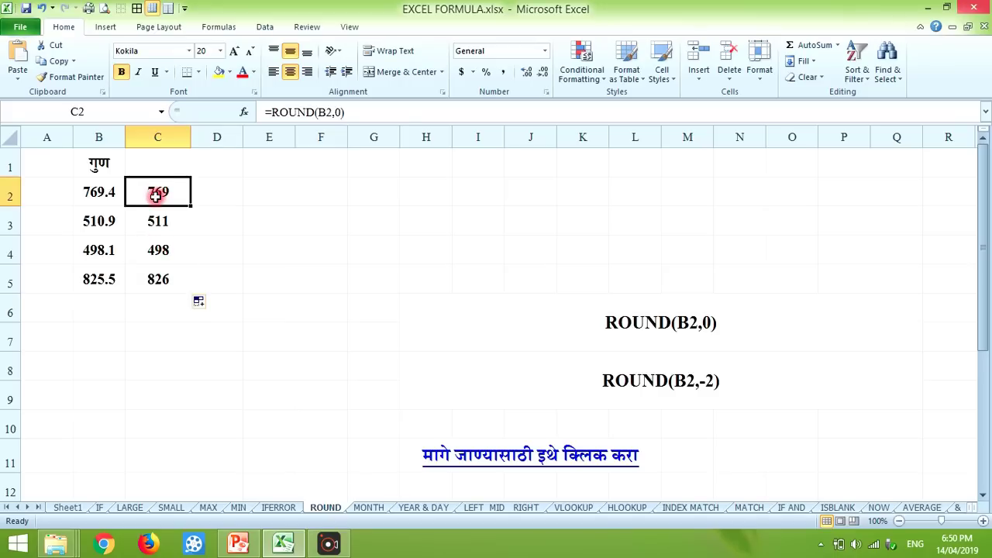
Change C2 to =ROUND(B2,-2) so 769.4 rounds to the nearest hundred, 800.
click(342, 113)
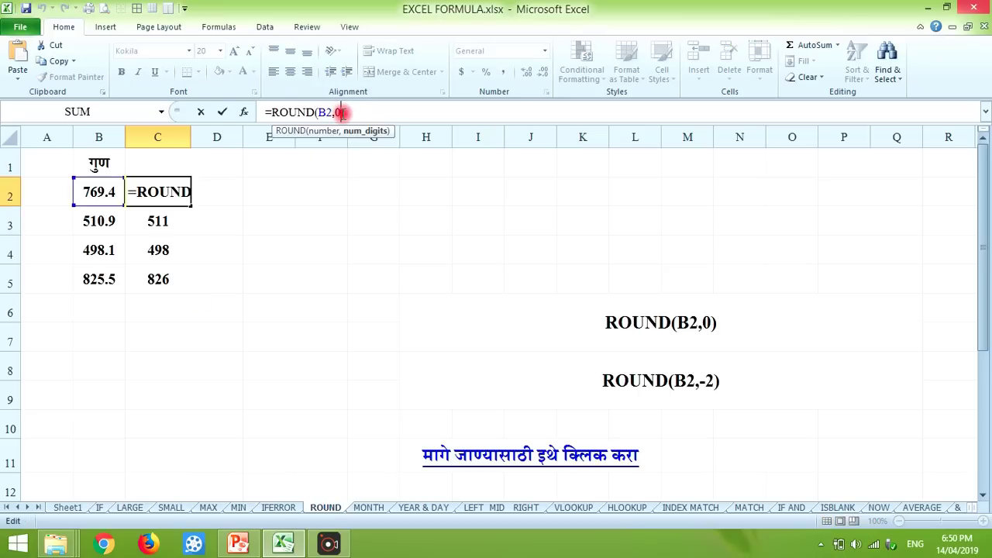
key(BackSpace)
text(-)
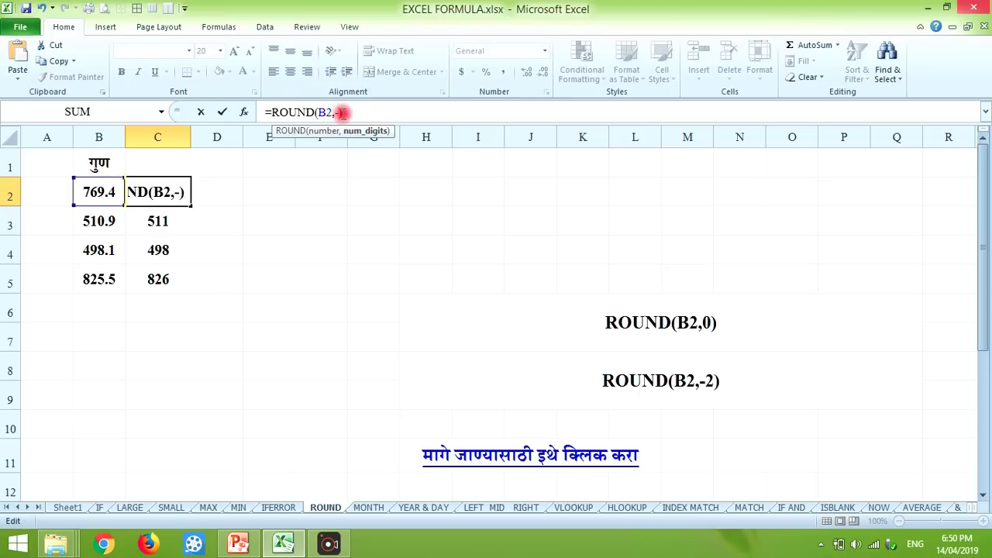
text(2)
key(Return)
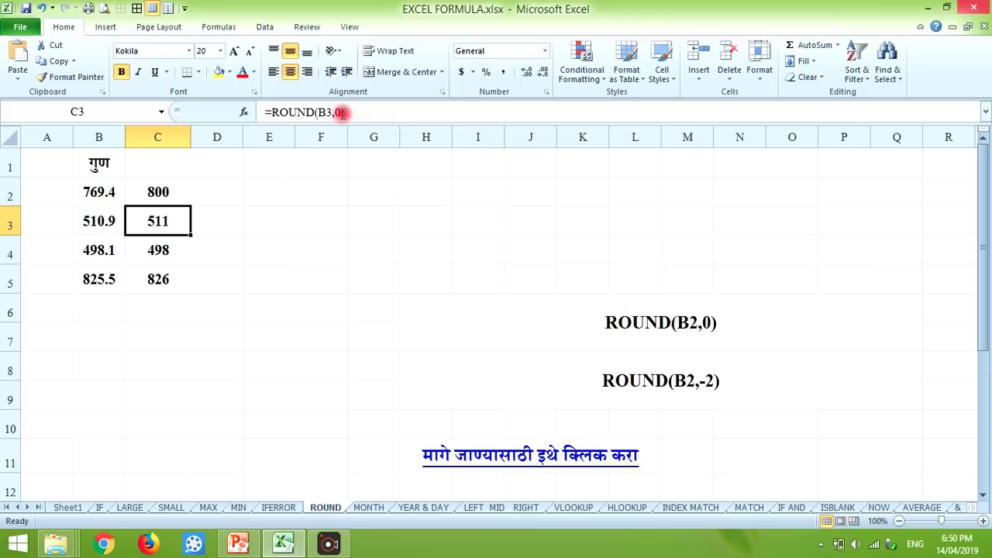
click(157, 190)
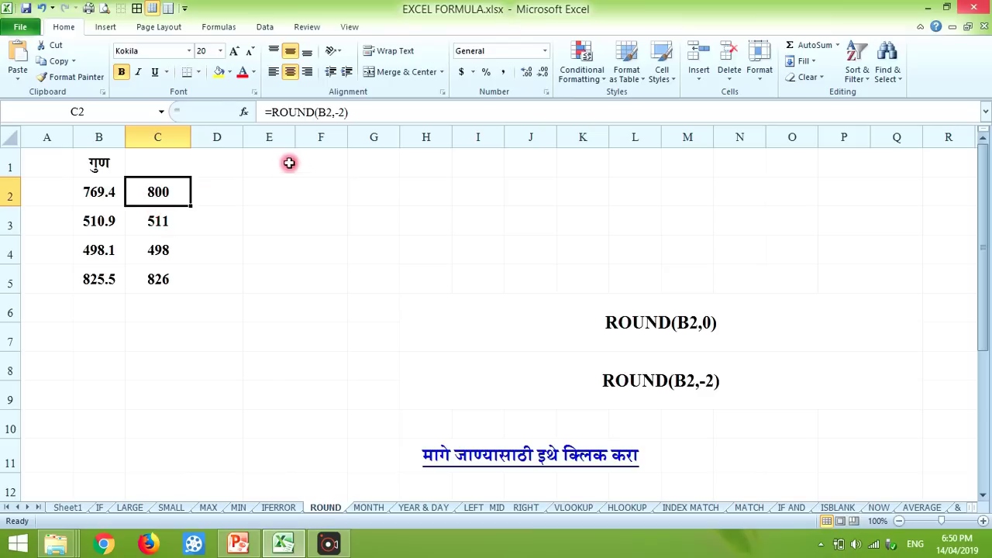
Change C2 to =ROUND(B2,-1) so it rounds to the nearest ten, 770.
click(342, 114)
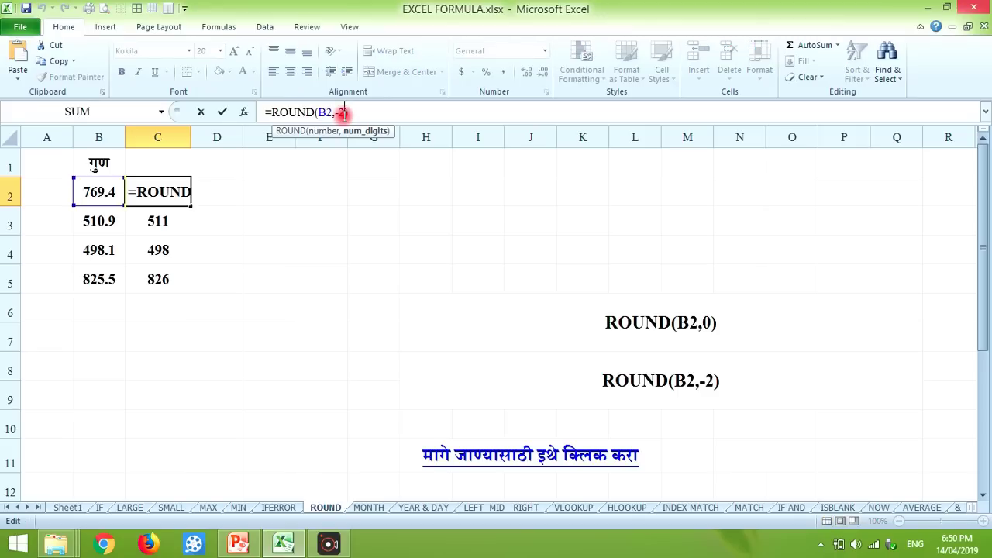
key(BackSpace)
text(1)
key(Return)
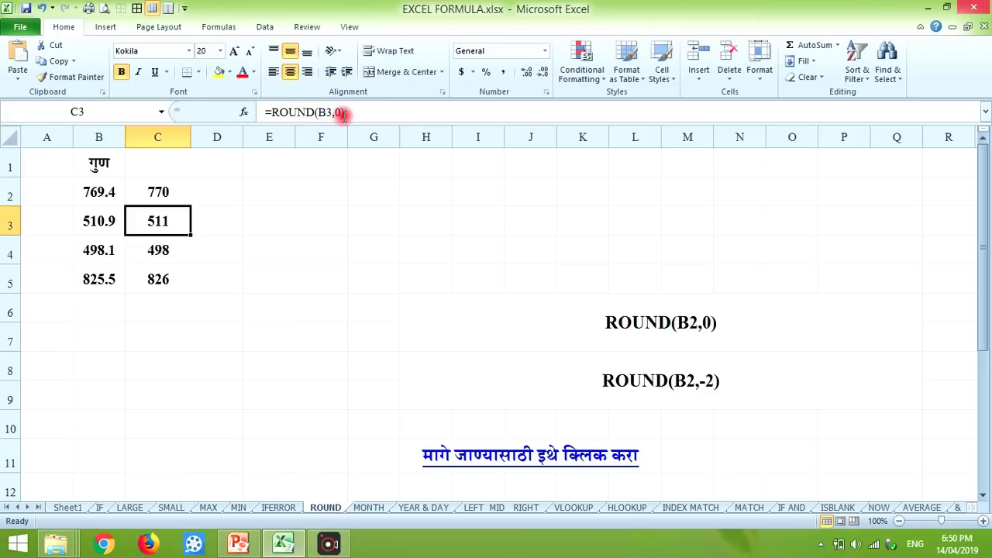
click(160, 191)
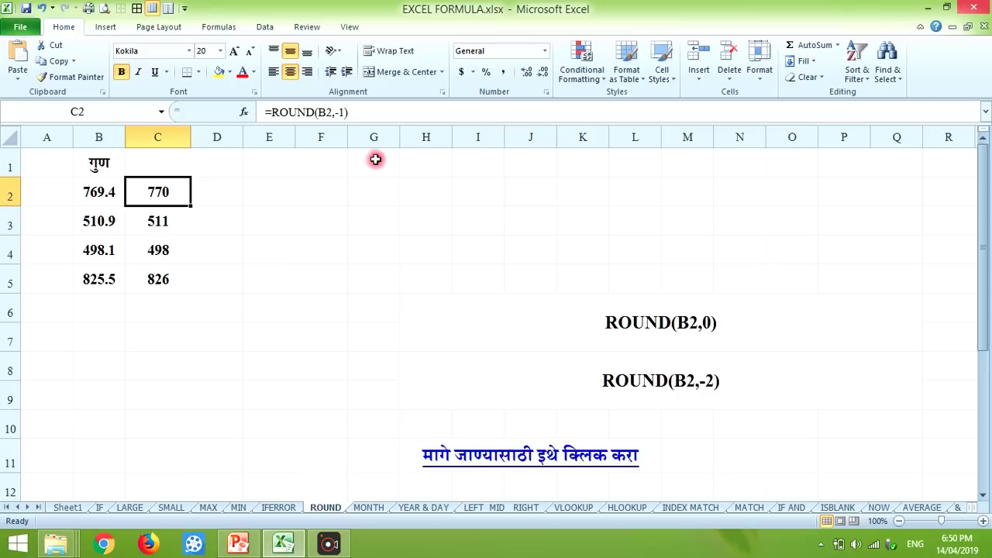
Open the MONTH sheet from Sheet1 and review the date 24/10/1987 in B3 and =MONTH(B3) in C3.
click(506, 468)
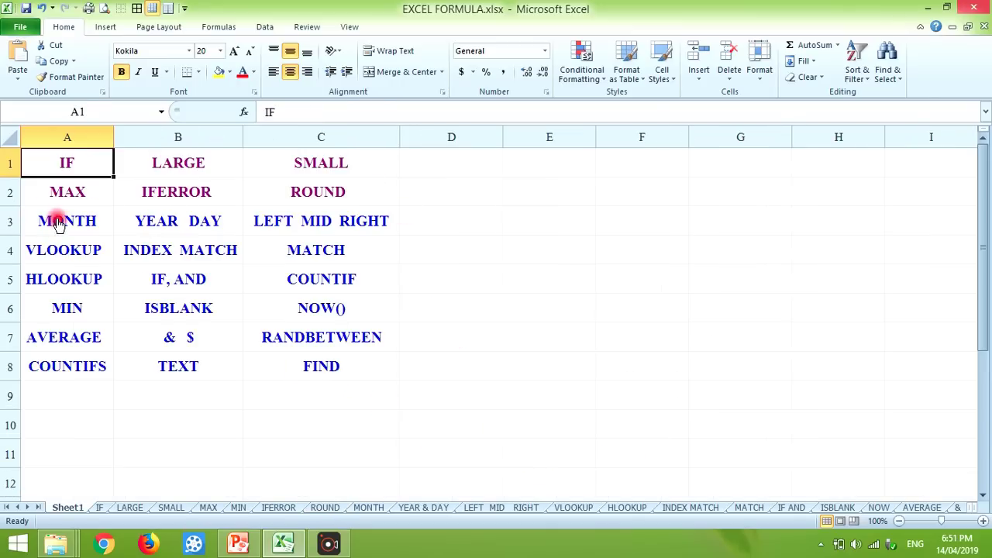
click(59, 220)
click(97, 224)
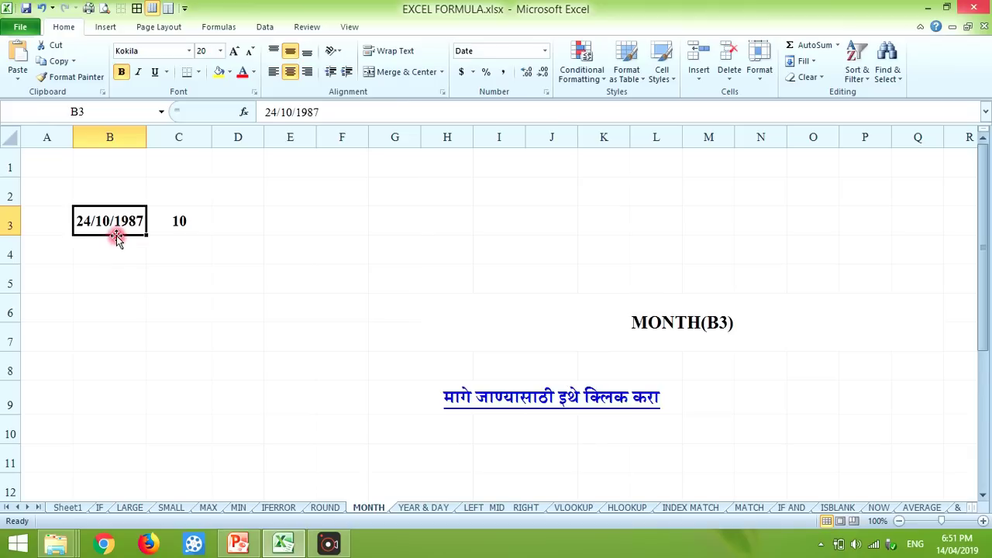
click(164, 223)
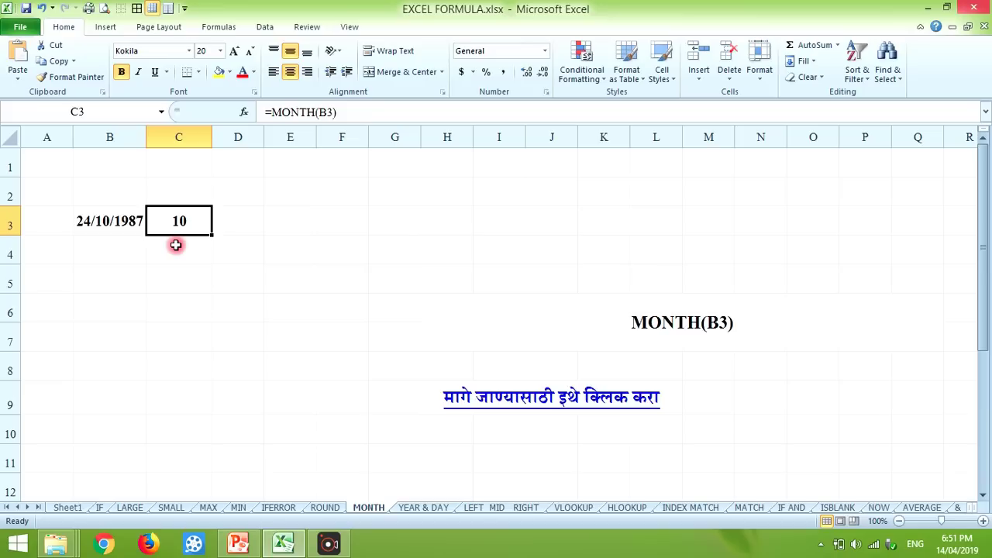
click(124, 223)
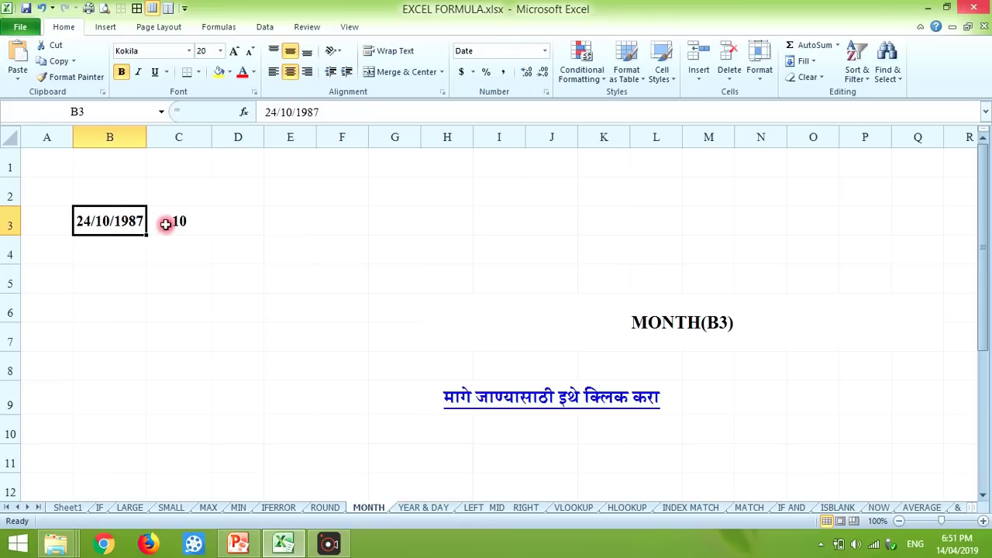
click(165, 224)
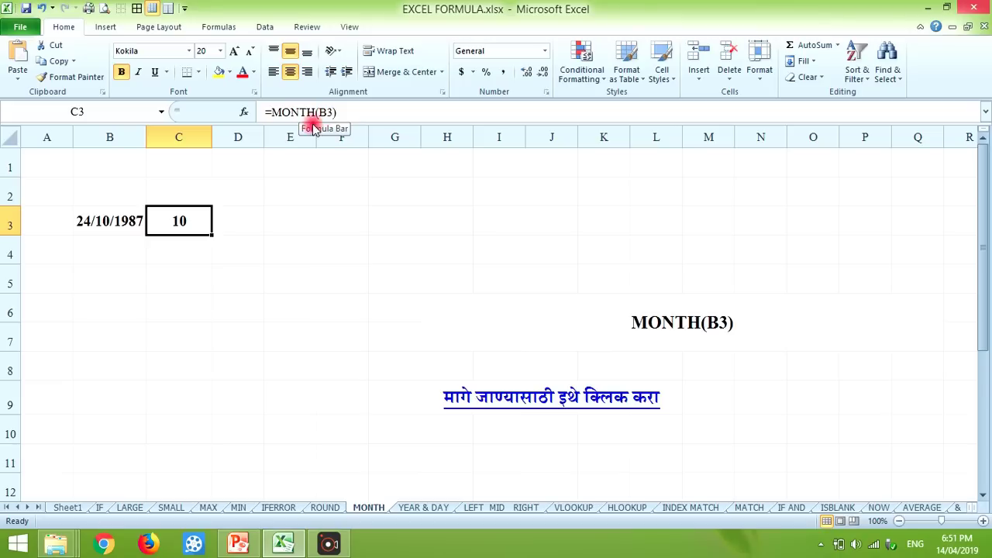
Change B3 to 24/11/1987 and confirm C3 now returns 11.
click(114, 222)
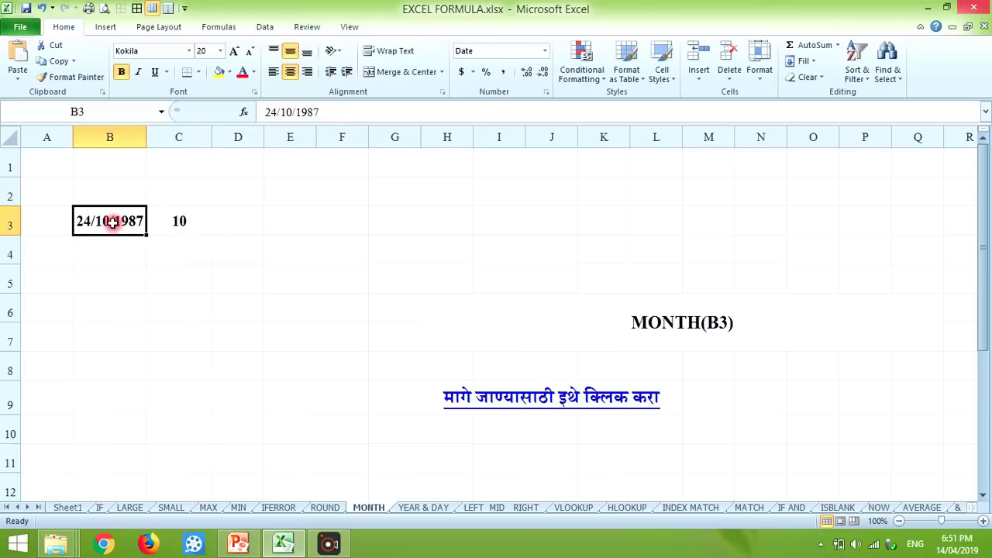
text(2)
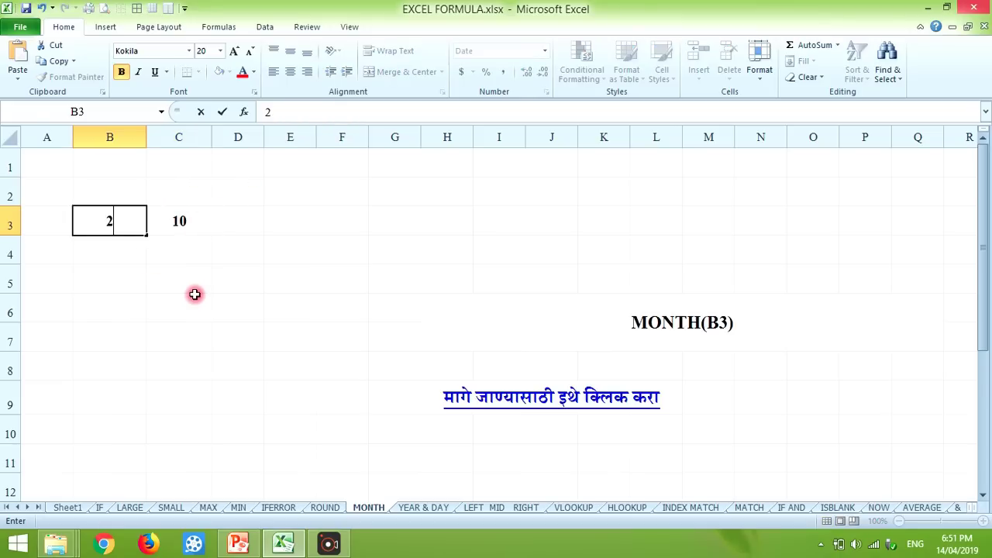
text(4)
text(/)
text(11/)
text(1987)
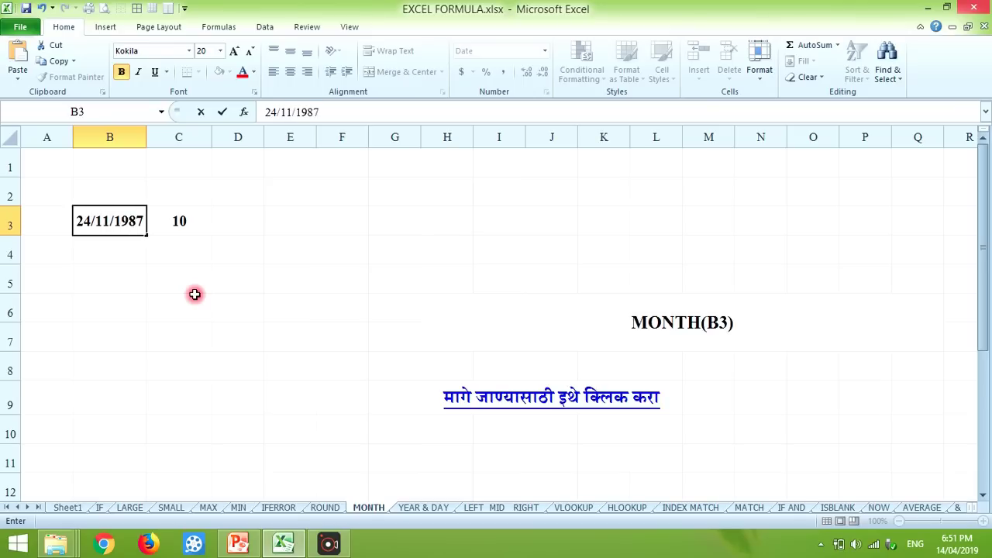
key(Return)
click(180, 225)
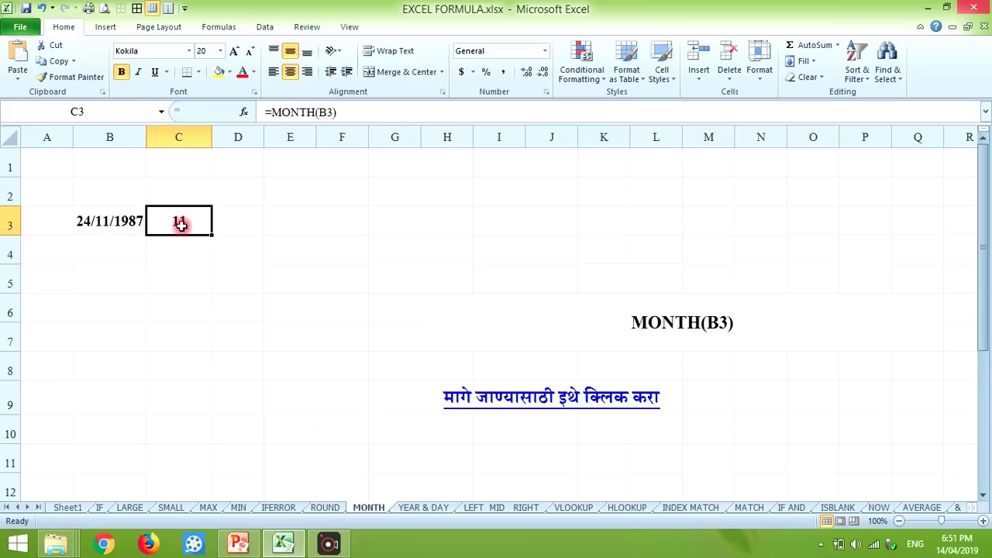
Open the YEAR & DAY sheet from Sheet1 and view =YEAR(B3) returning 1987 and =DAY(B4) returning 25.
click(492, 395)
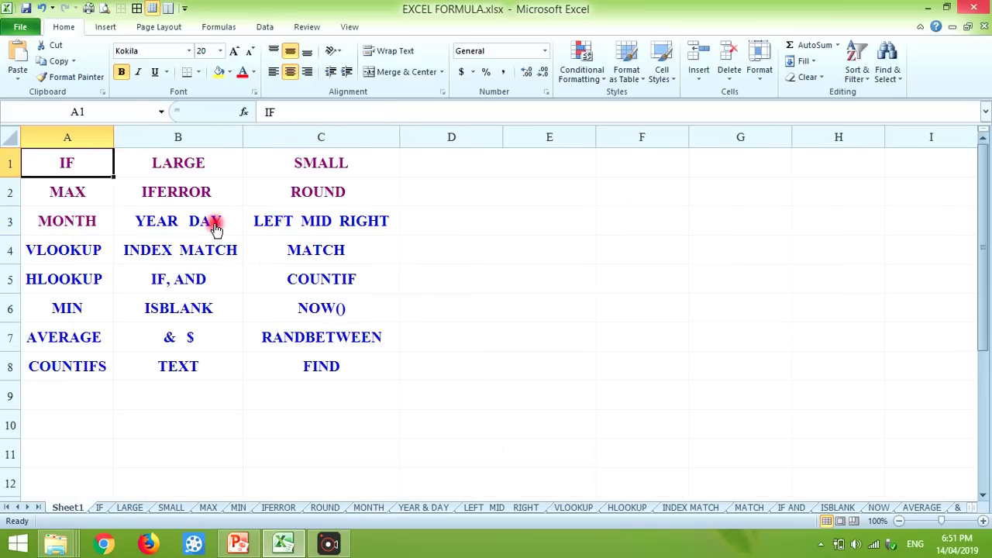
click(214, 226)
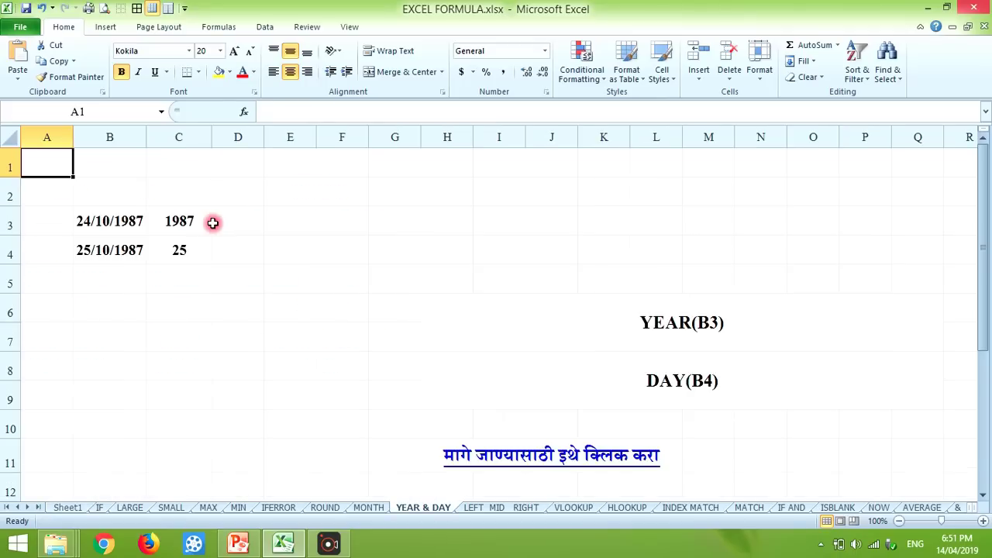
click(127, 224)
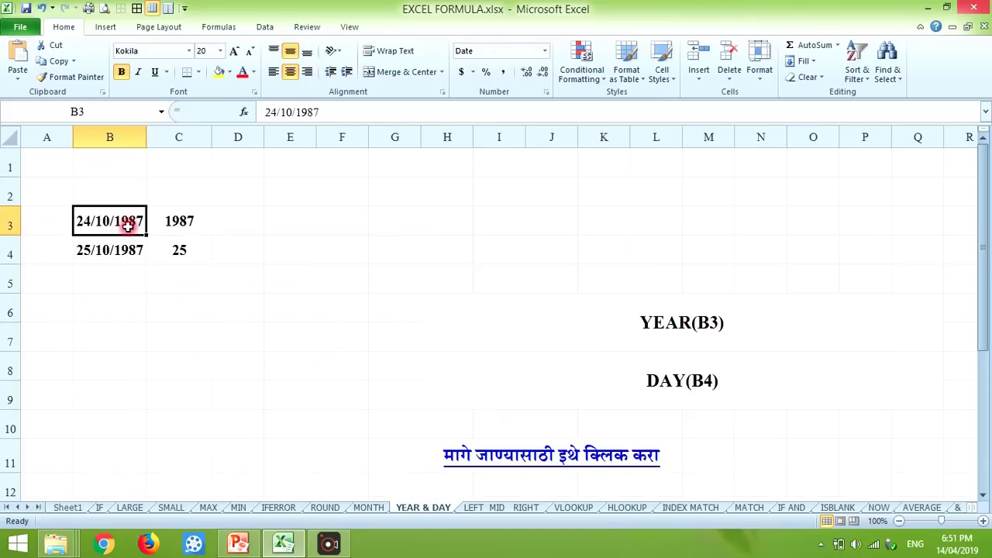
click(179, 222)
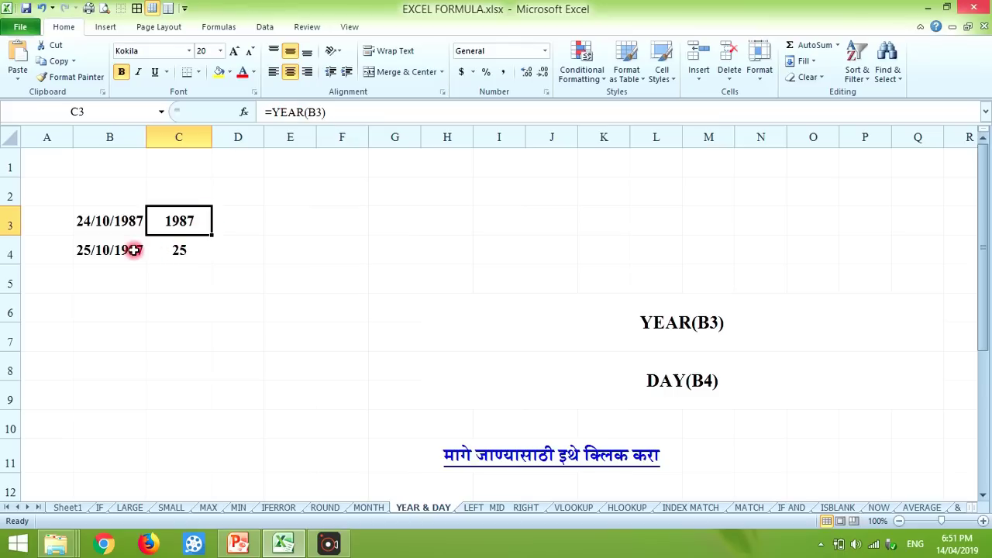
click(180, 249)
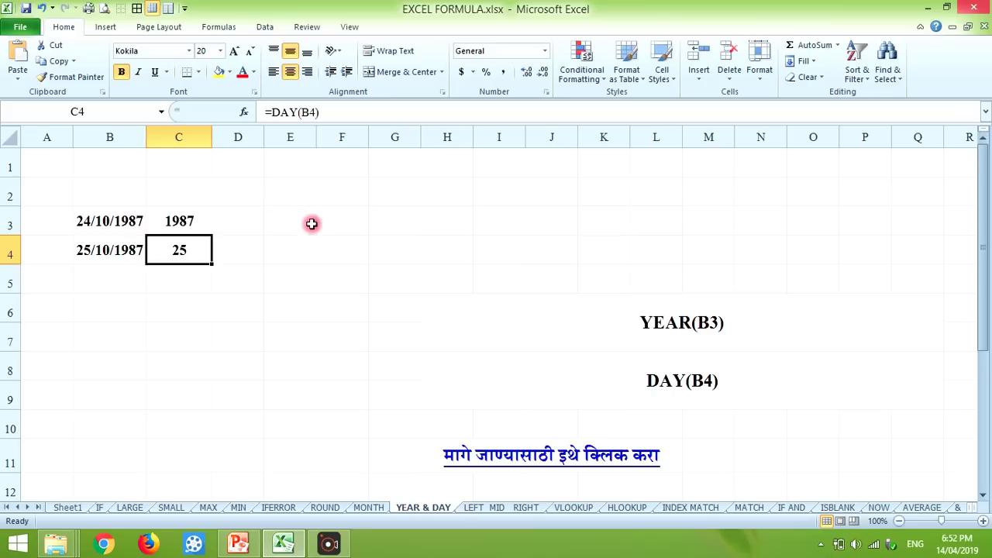
Open the LEFT MID RIGHT sheet from Sheet1 and view 28567 in B3 and the LEFT formula in C3.
click(511, 458)
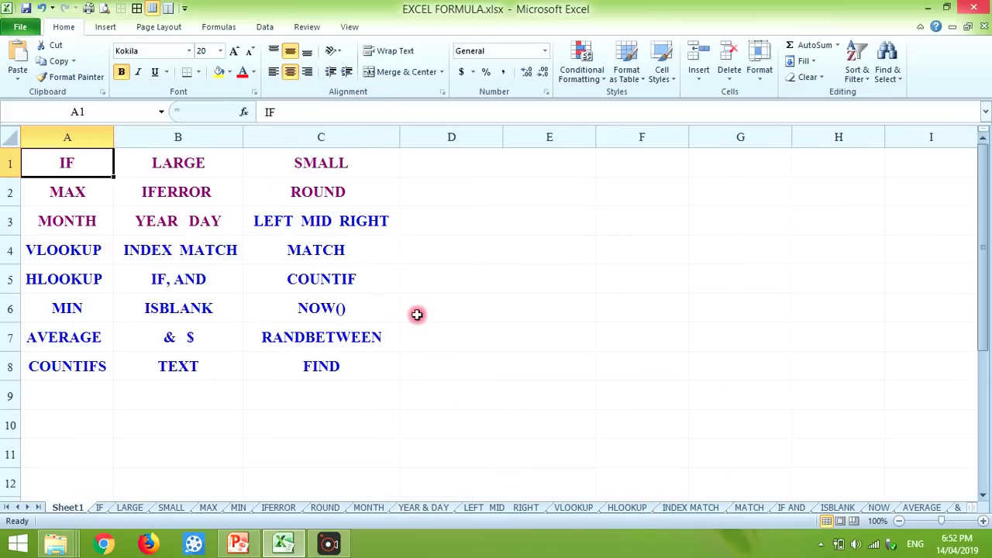
click(357, 224)
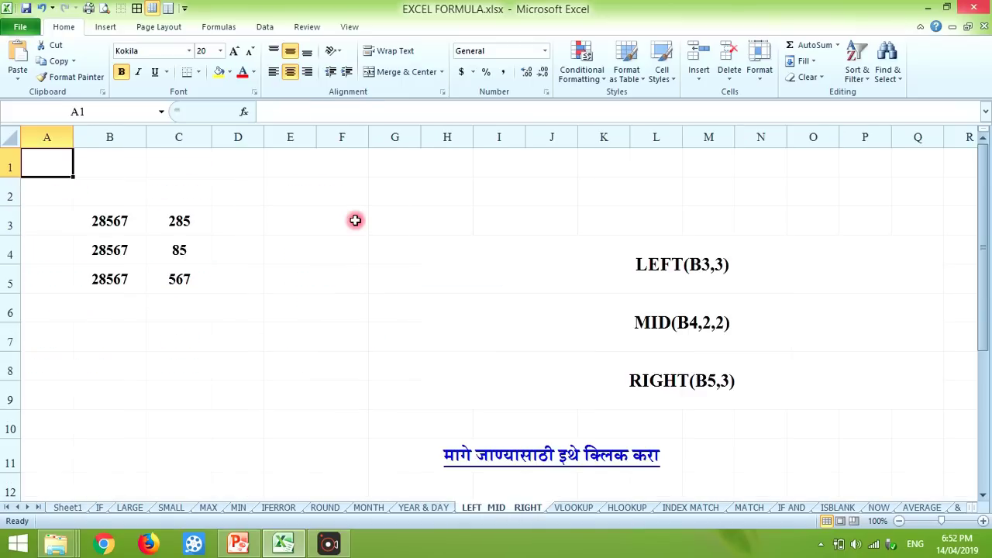
click(124, 221)
click(171, 223)
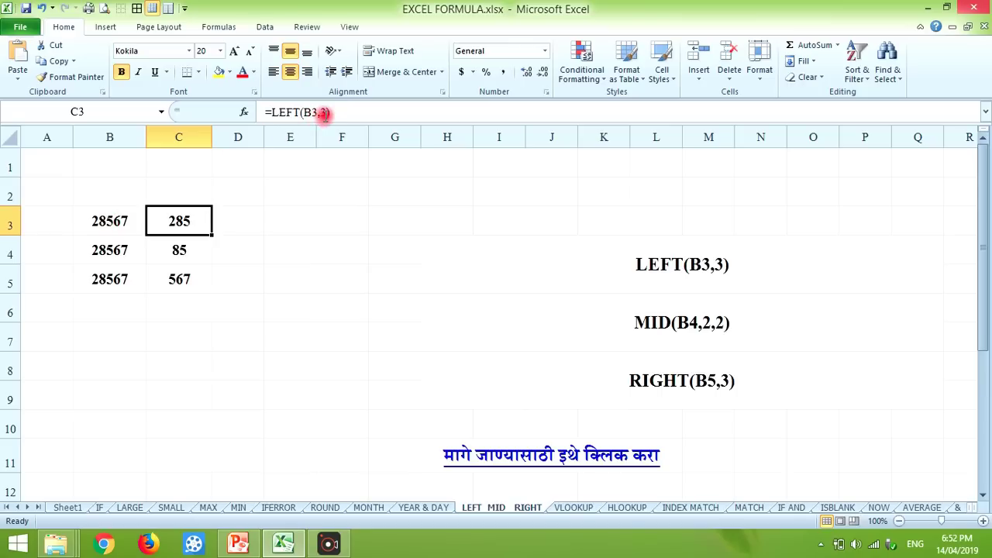
Change C3's formula to =LEFT(B3,4) so it returns 2856.
click(324, 114)
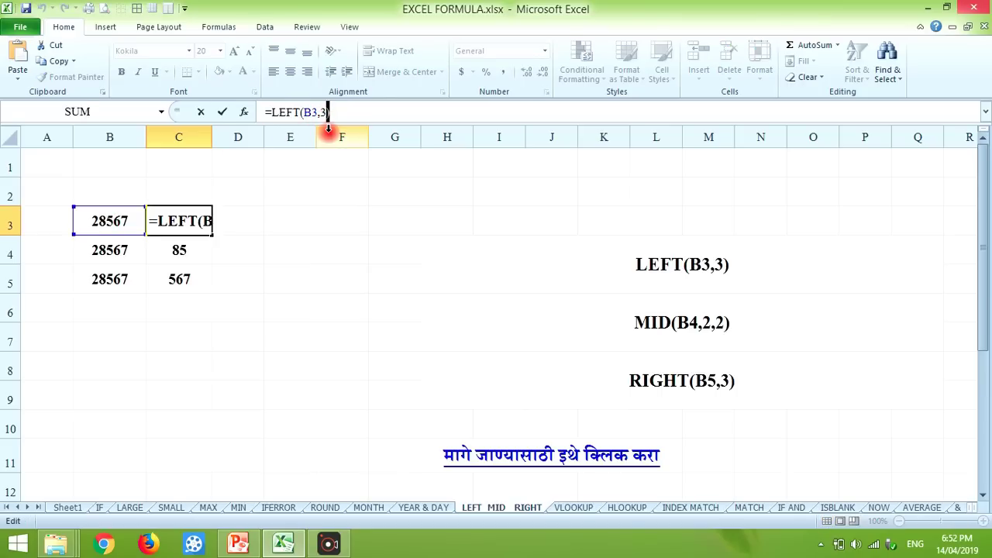
key(BackSpace)
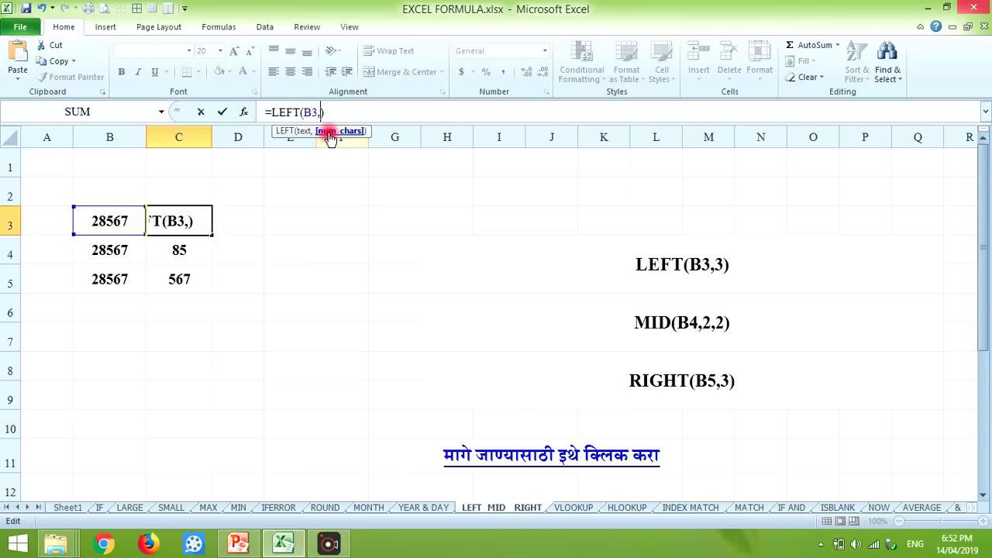
text(4)
key(Return)
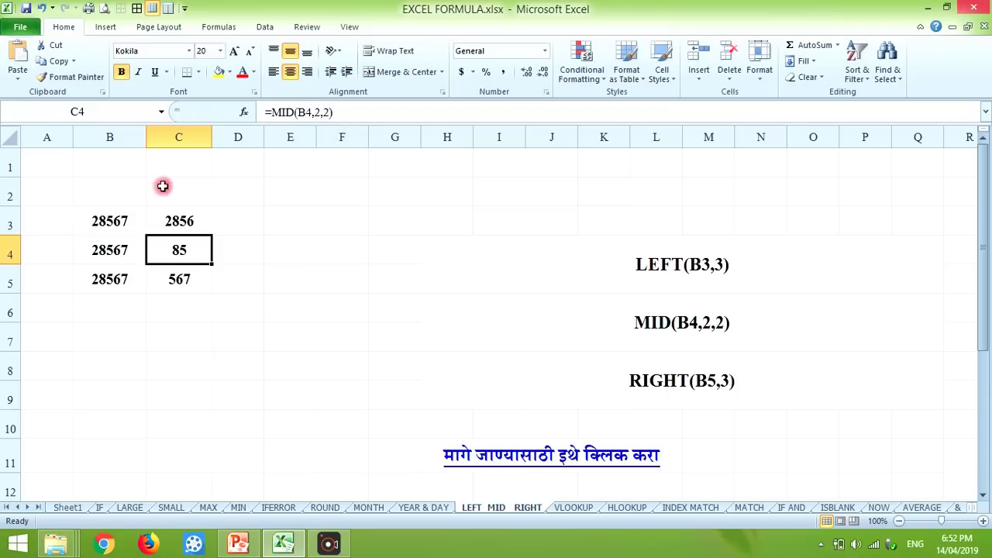
click(178, 222)
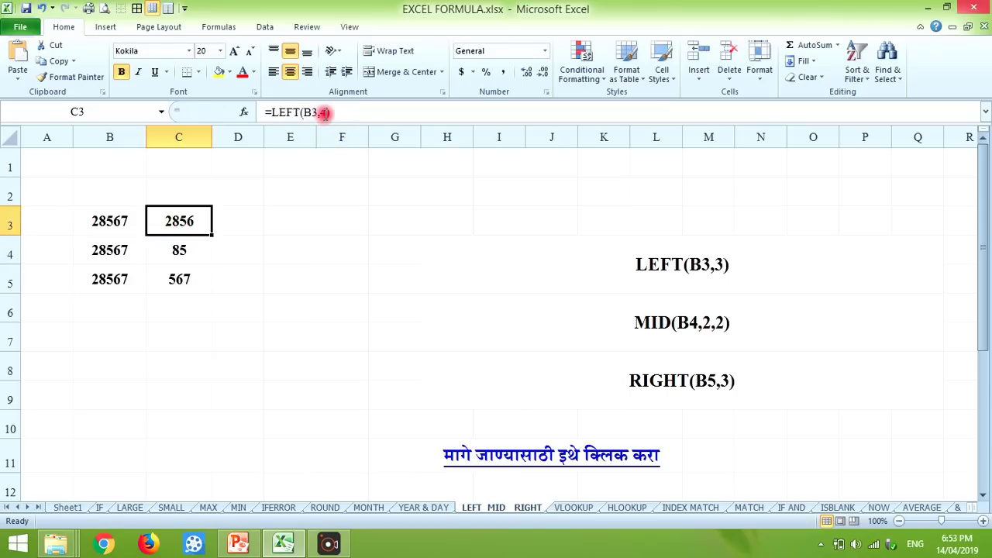
click(189, 249)
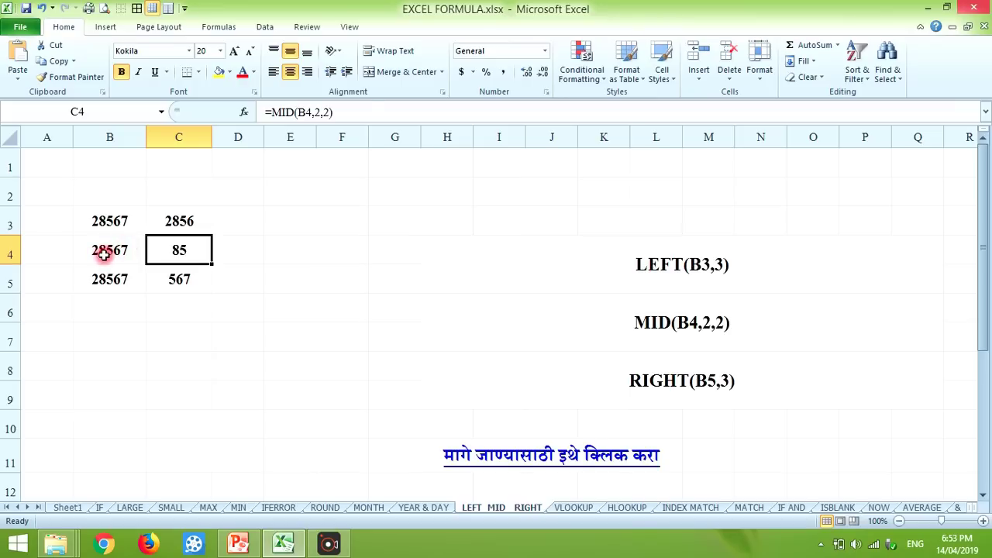
Change C4's character count to 3, making it =MID(B4,2,3).
click(329, 110)
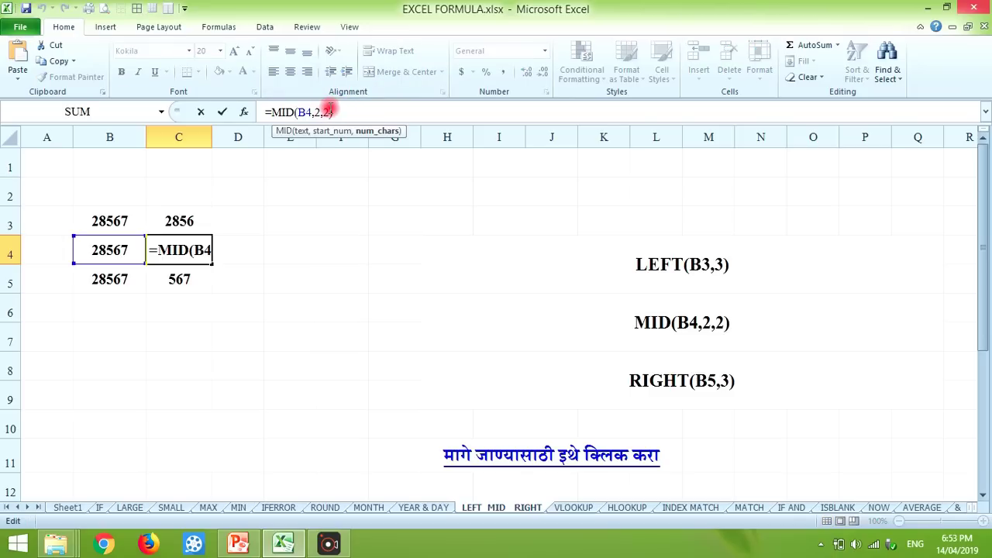
key(BackSpace)
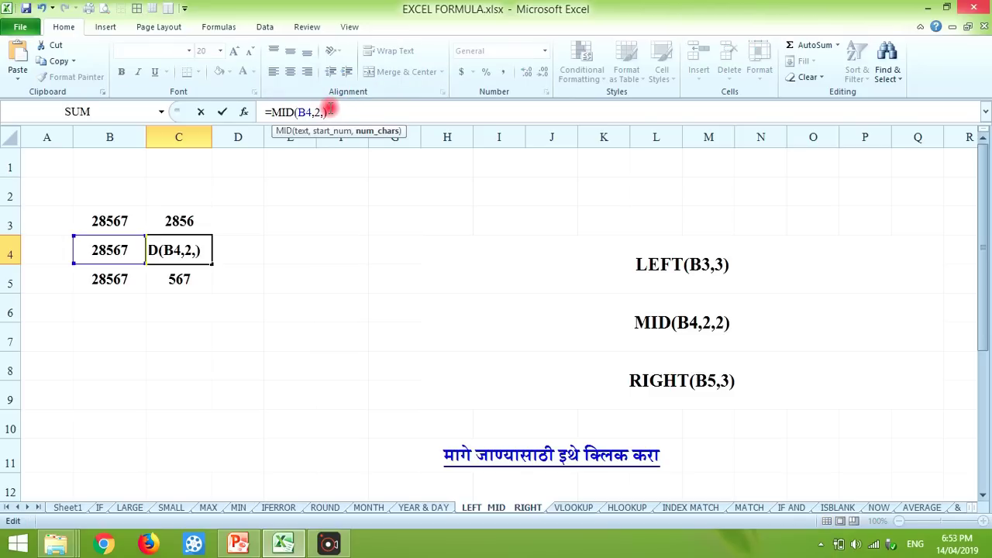
text(3)
key(Return)
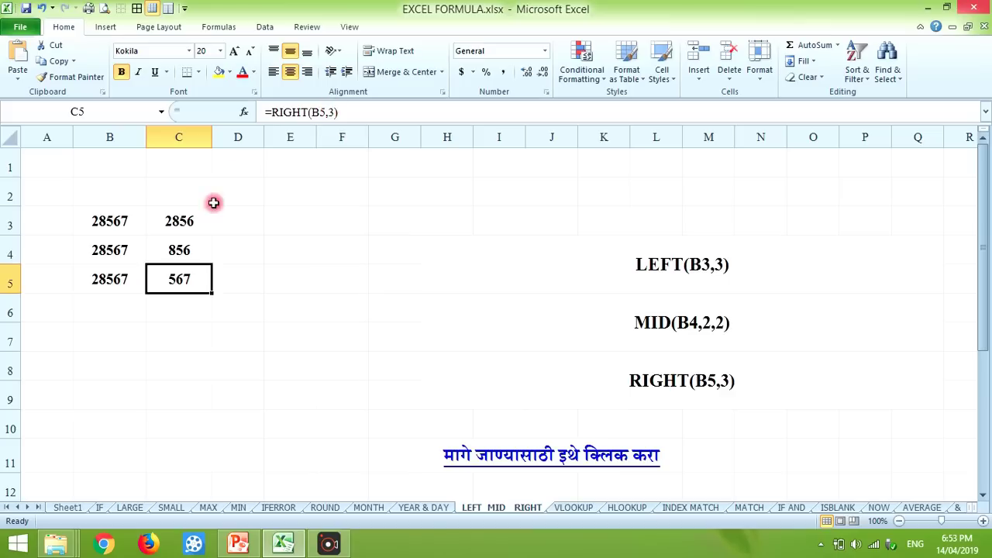
click(180, 252)
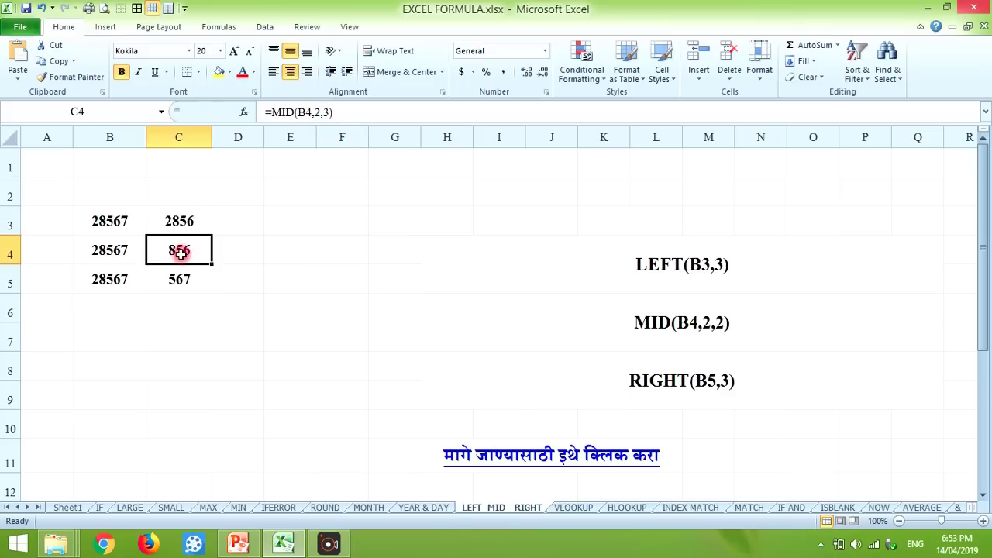
Change C4's start position to 3, =MID(B4,3,3), so it returns 567.
click(320, 112)
key(Delete)
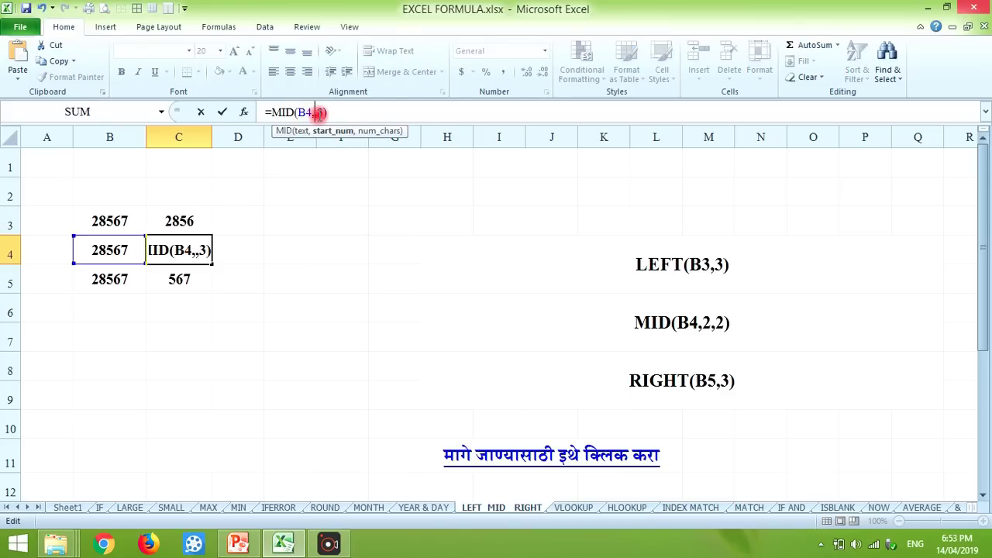
text(3)
key(Return)
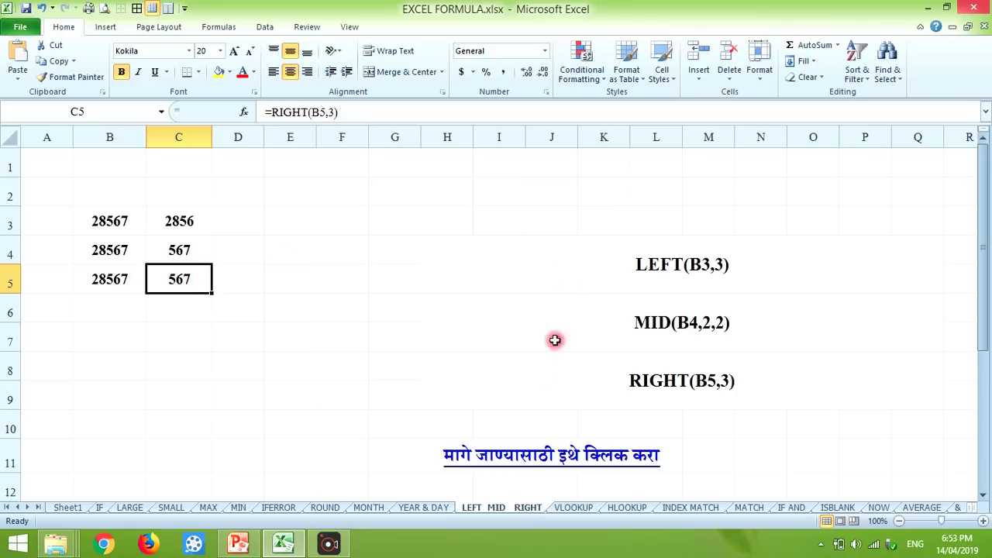
Return to the Sheet1 formula index and open the VLOOKUP sheet.
click(508, 460)
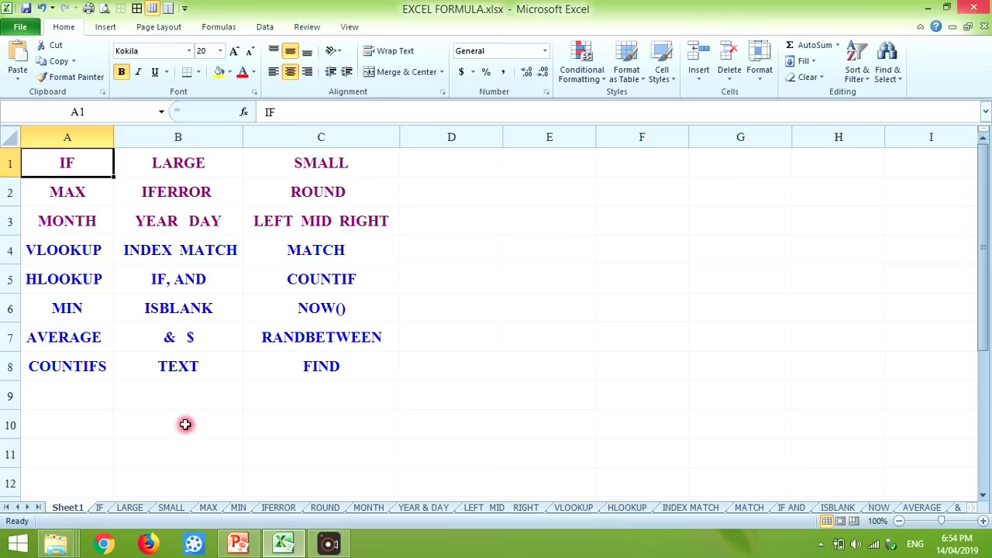
click(82, 256)
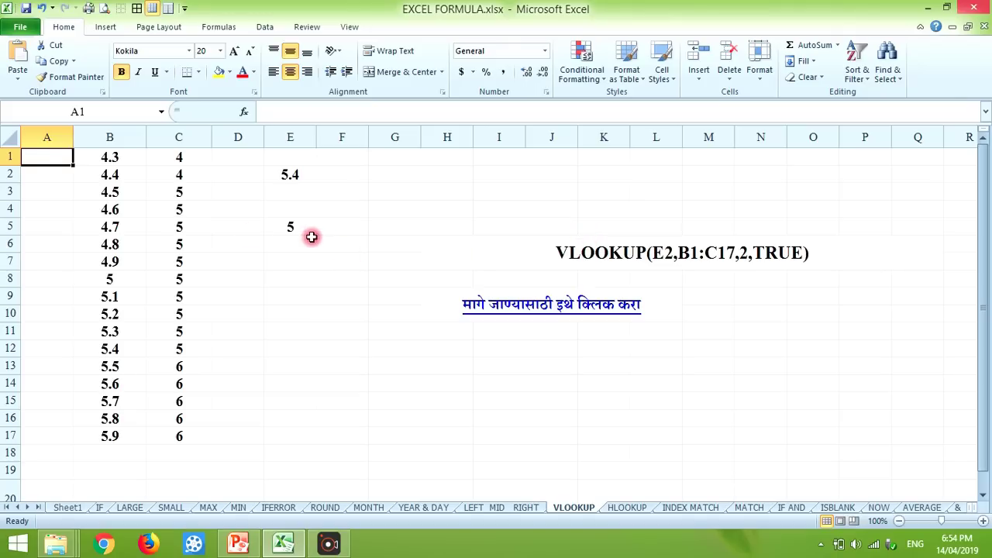
drag(98, 356, 100, 368)
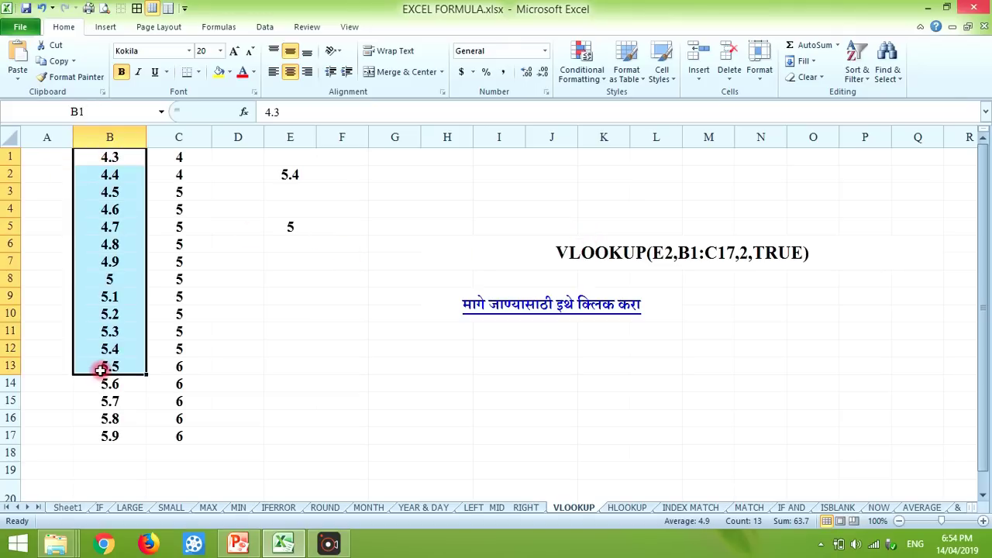
click(115, 161)
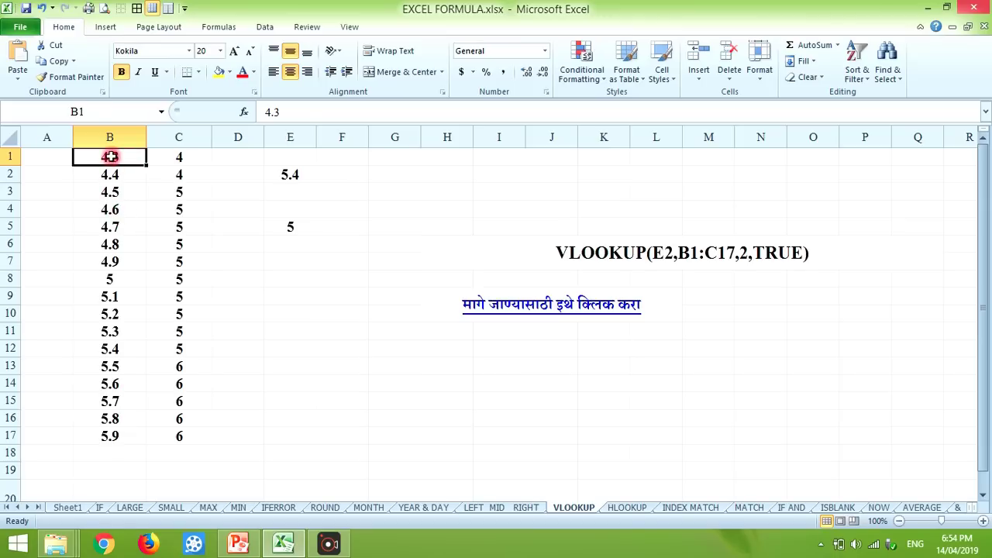
drag(111, 157, 107, 385)
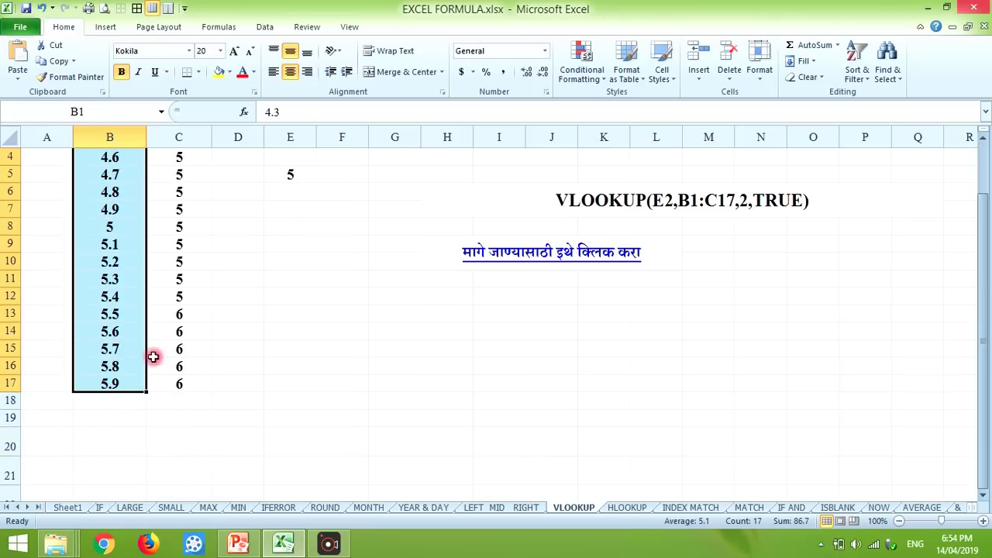
click(176, 344)
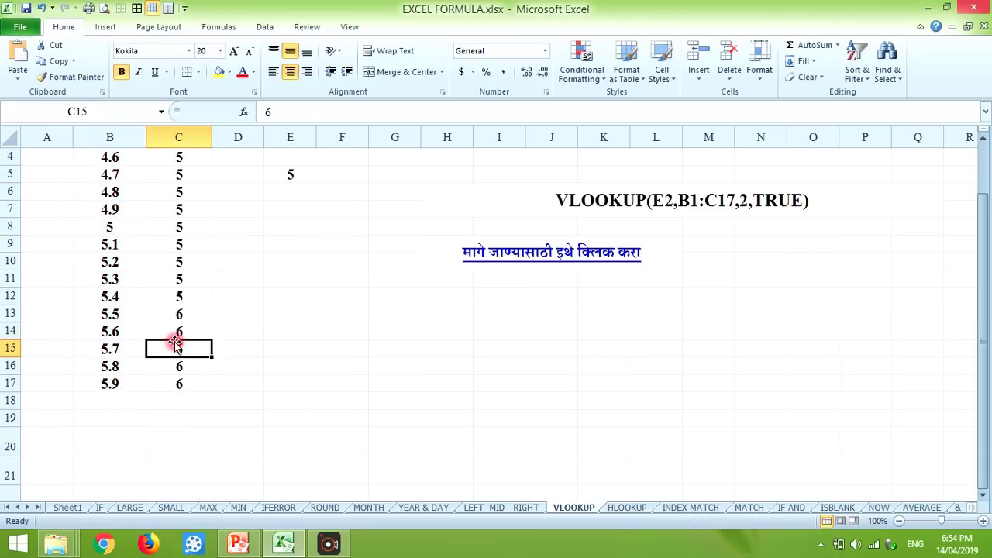
key(Up)
key(Up)
key(ctrl+Up)
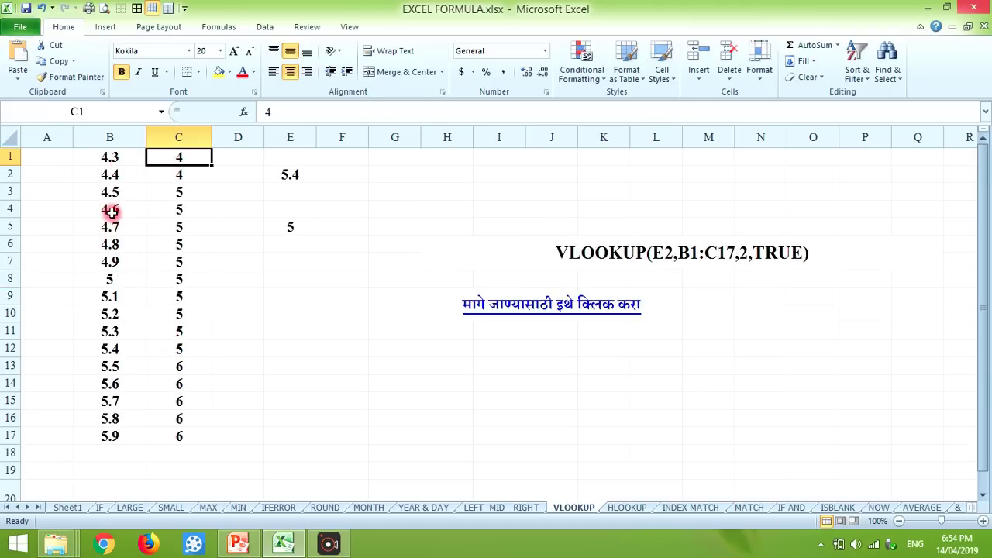
click(170, 212)
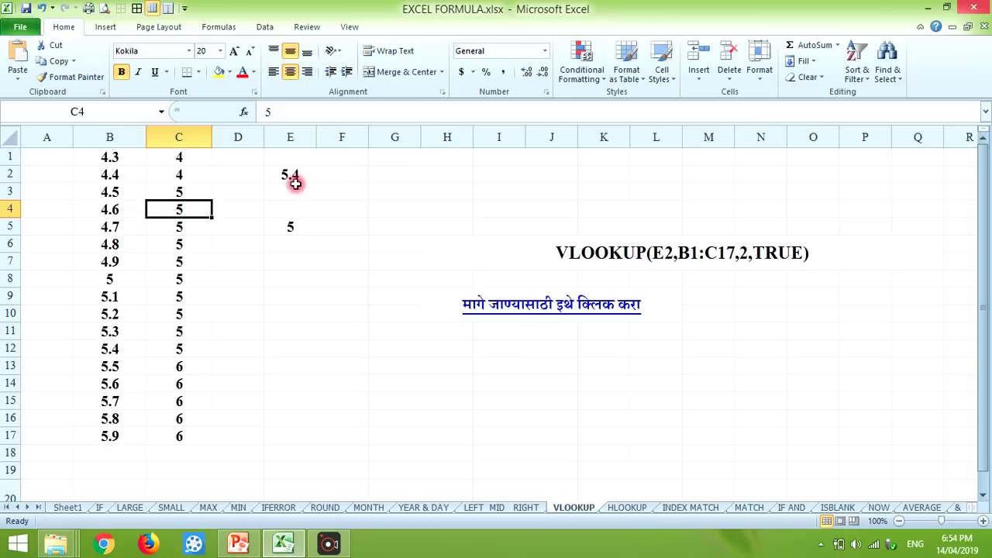
click(298, 179)
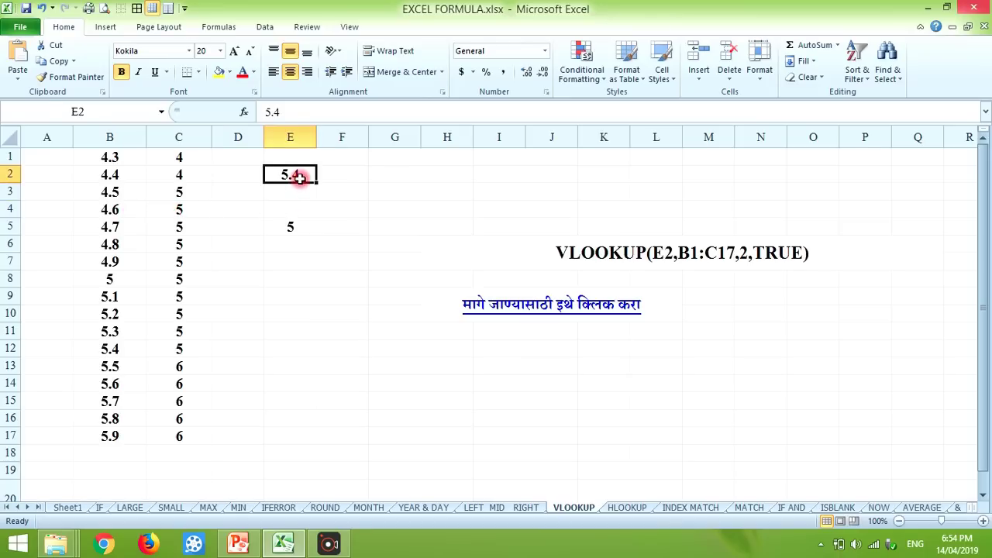
click(294, 229)
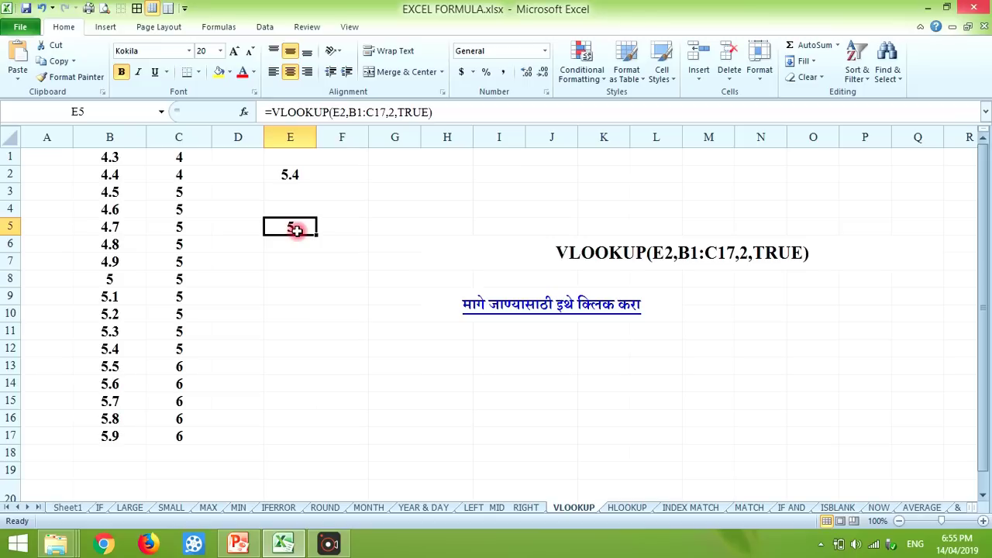
Enter =VLOOKUP(B1:C17,2,0) in E5, which returns #VALUE!
text(=)
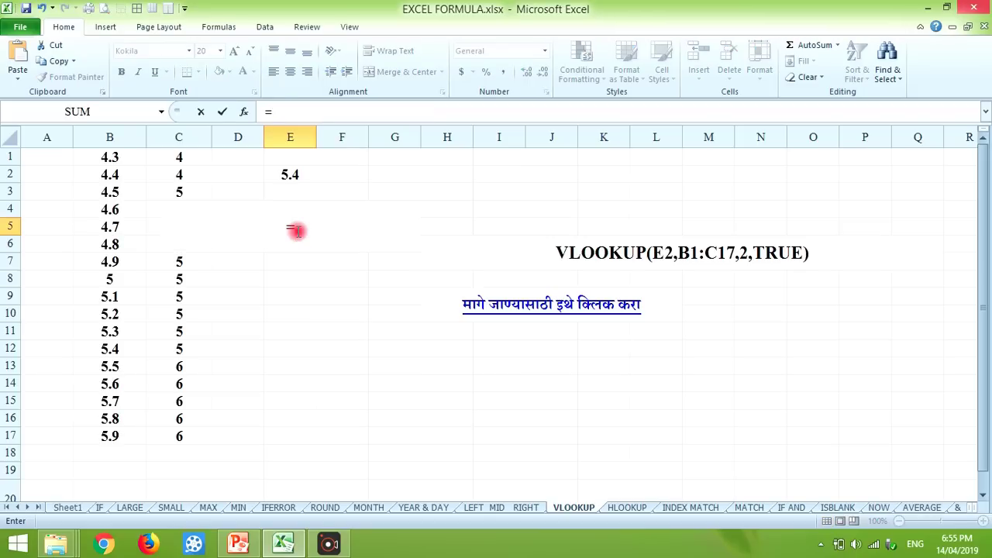
text(vl)
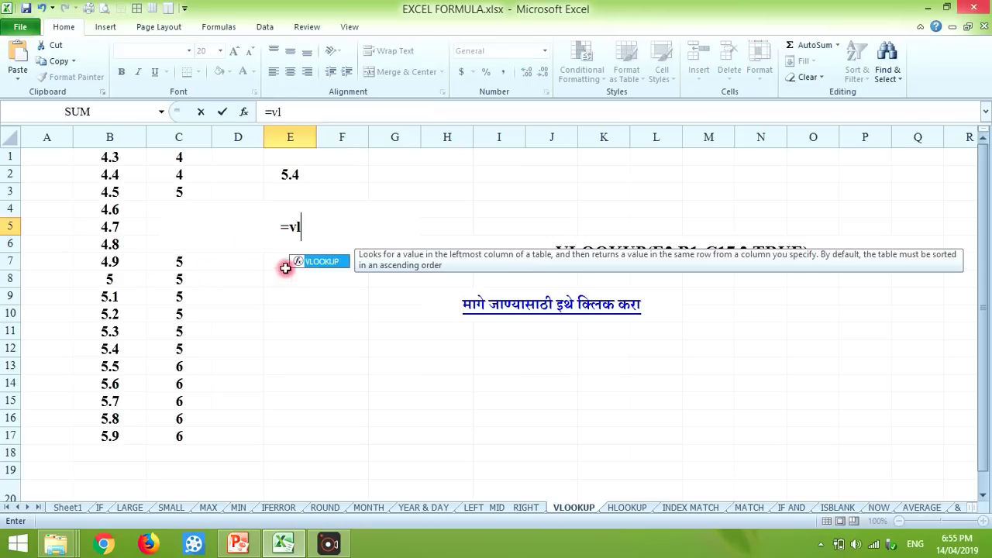
double_click(321, 262)
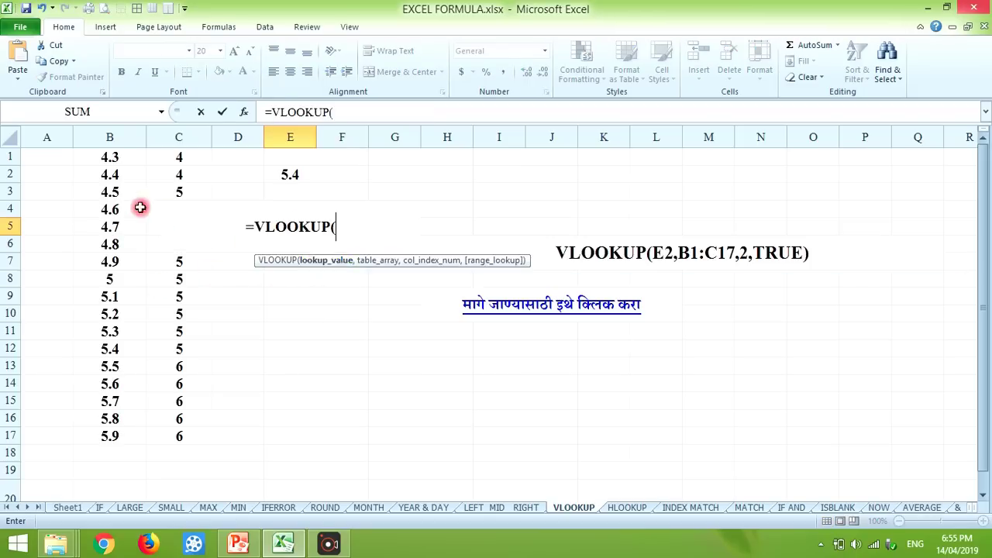
click(108, 159)
key(shift+Right)
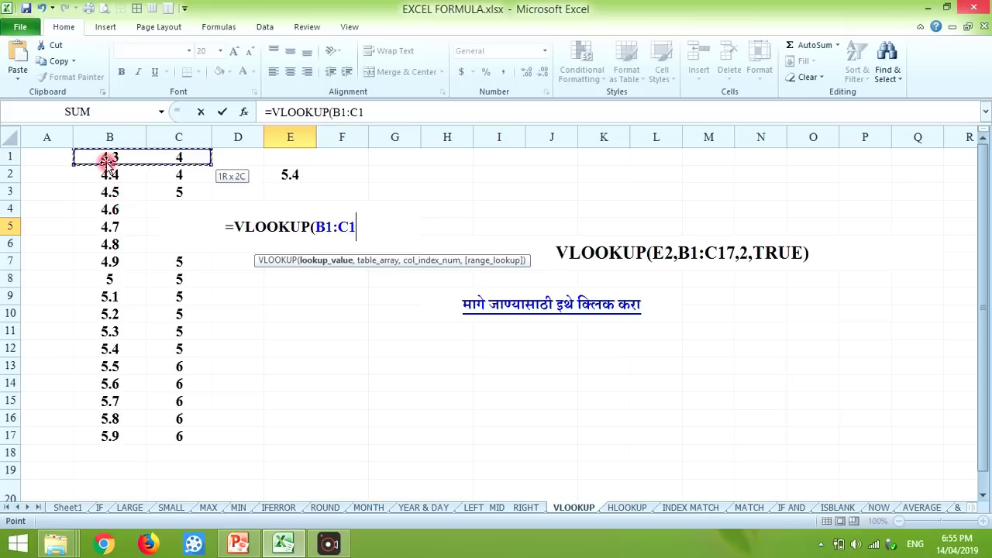
key(shift+Down)
key(shift+Down)
key(shift+Down)
key(shift+Down)
key(shift+Down)
key(shift+Down)
key(shift+Down)
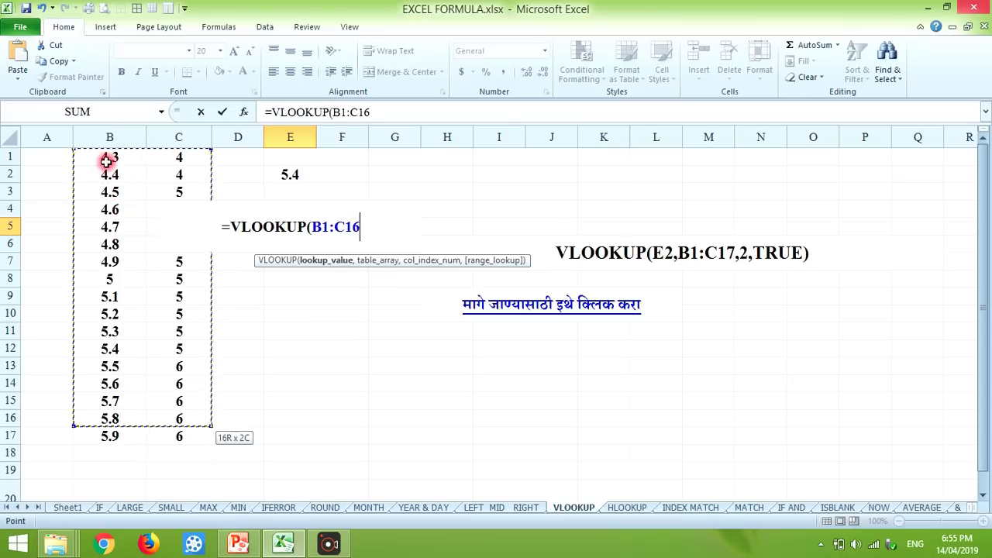
key(shift+Down)
text(,)
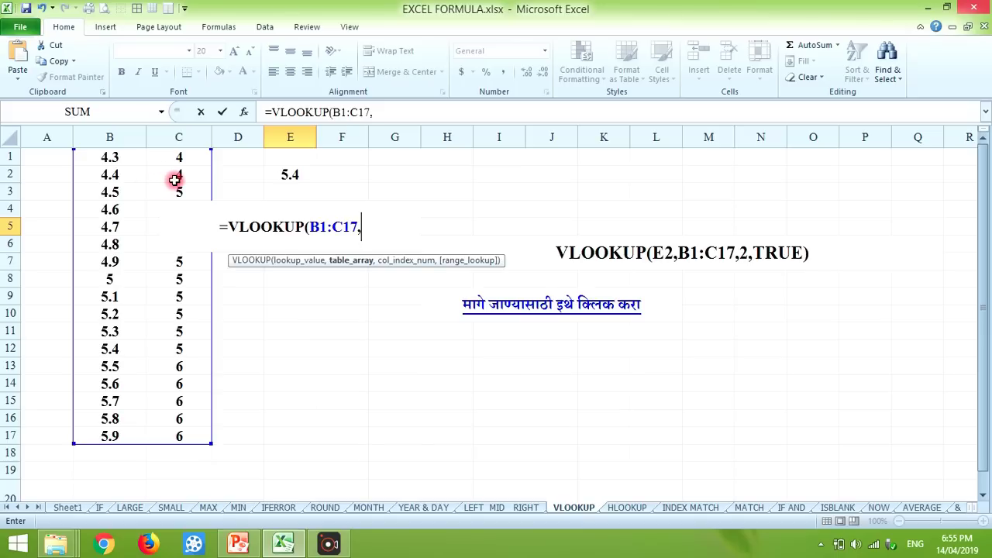
text(2)
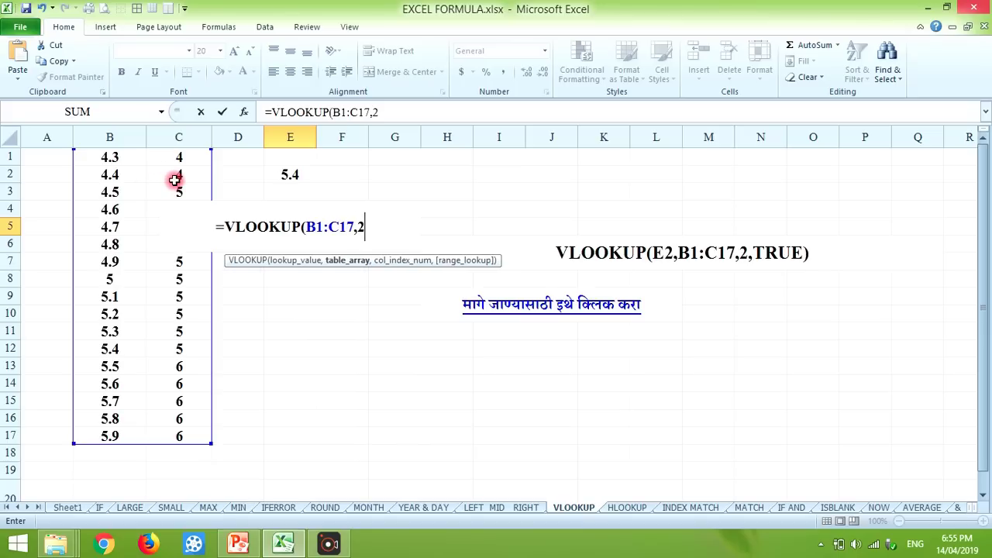
text(,)
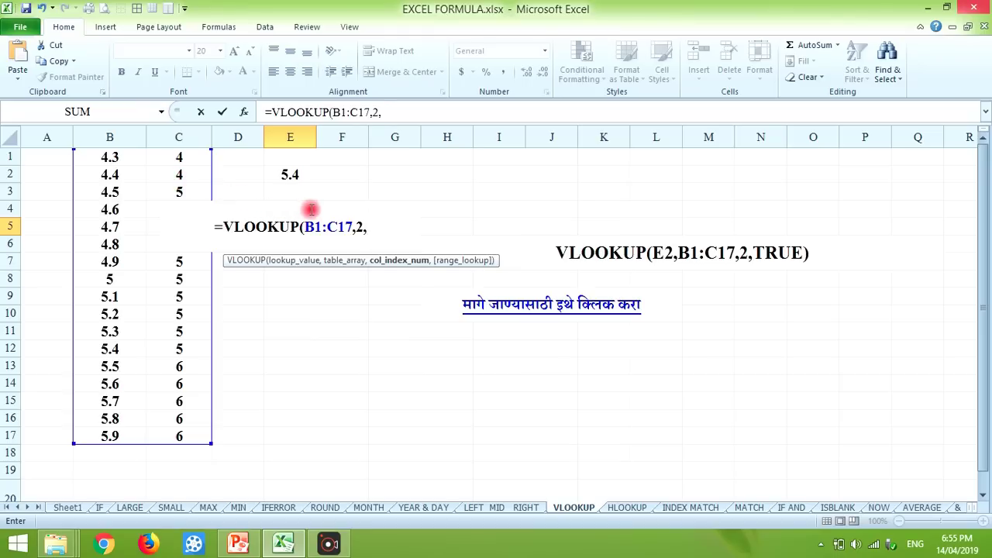
text(0)
key(Return)
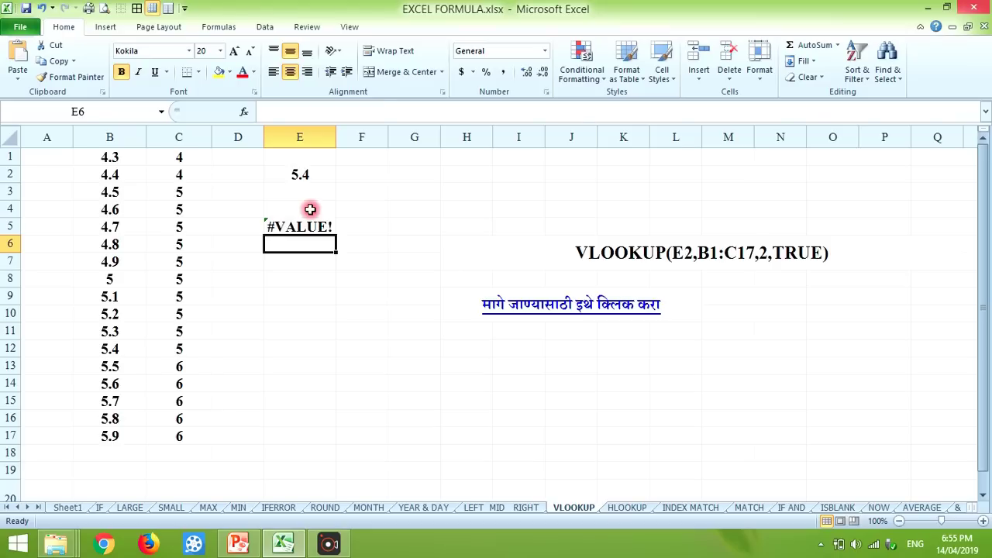
key(Up)
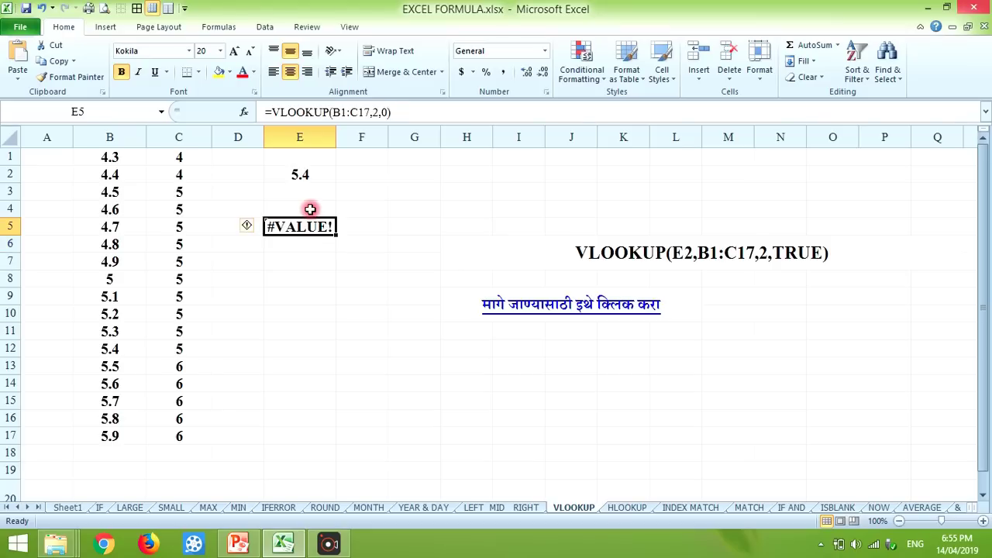
Correct E5 to =VLOOKUP(E2,B1:C17,2,TRUE) so it returns 5.
click(385, 113)
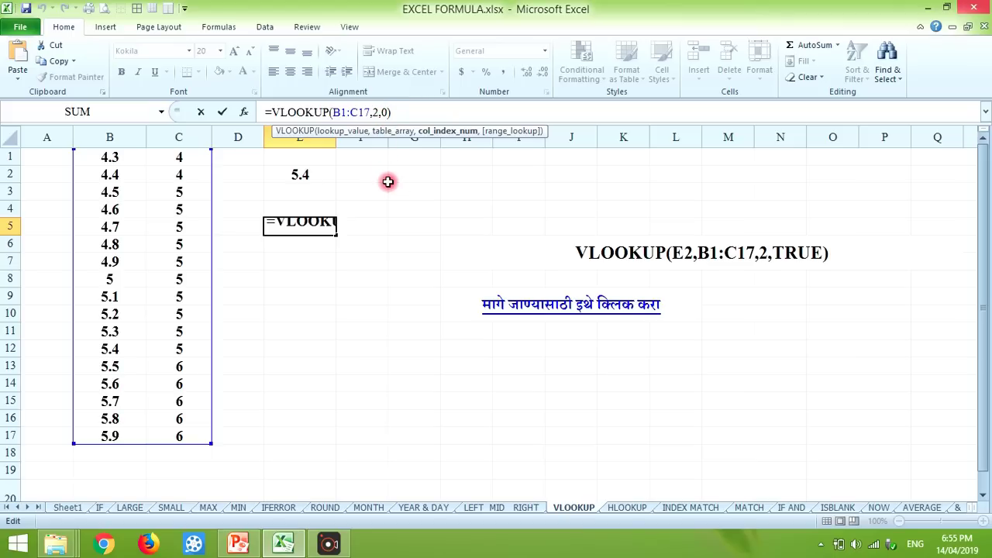
click(334, 113)
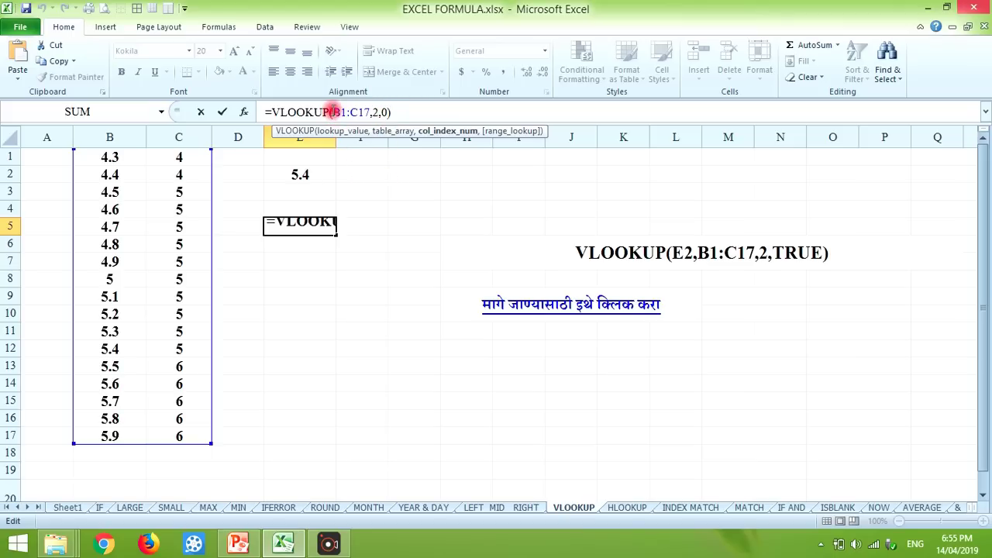
click(333, 112)
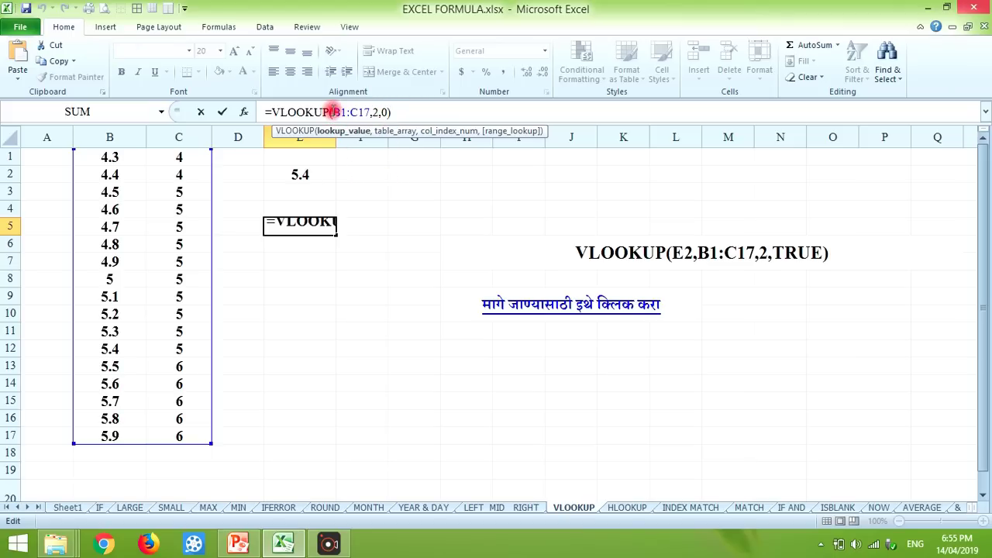
click(296, 175)
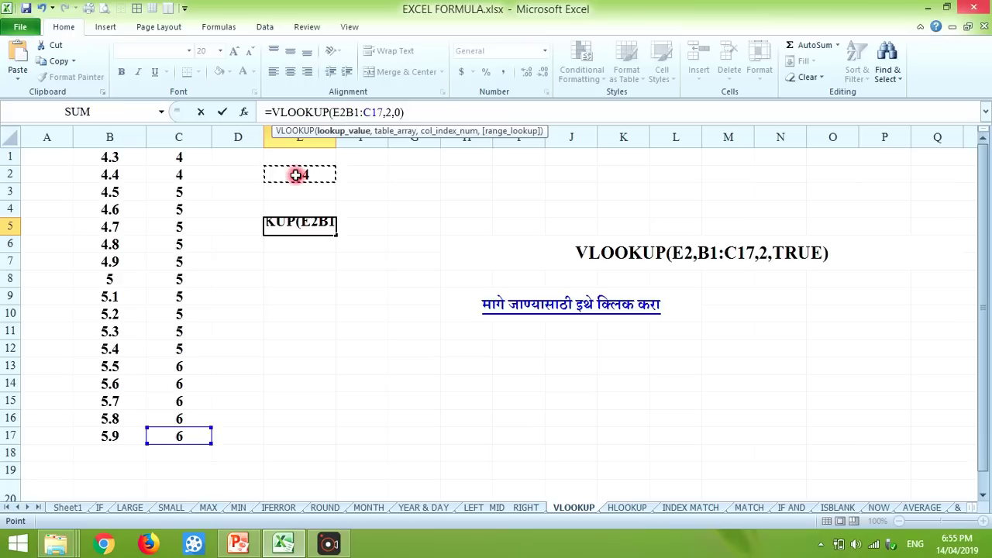
text(,)
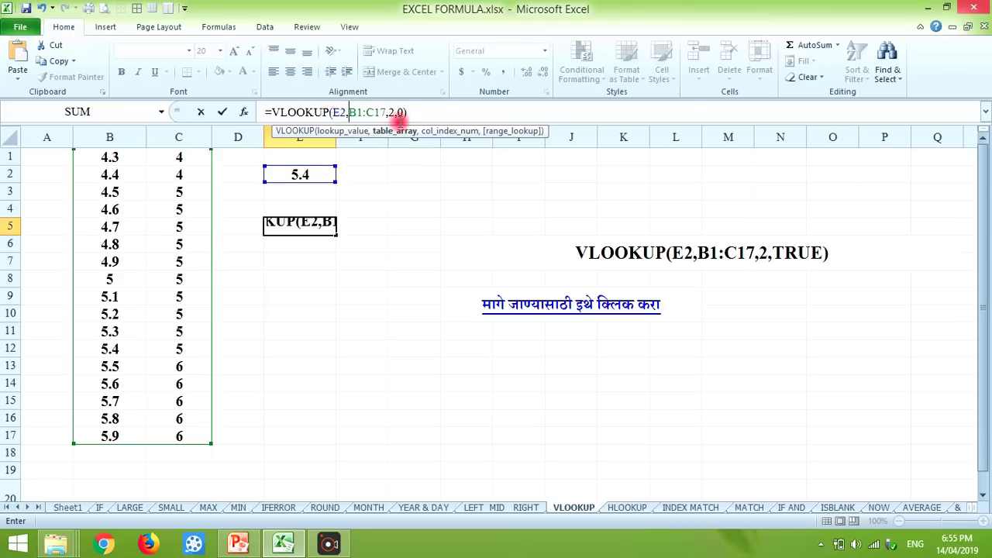
click(399, 112)
key(BackSpace)
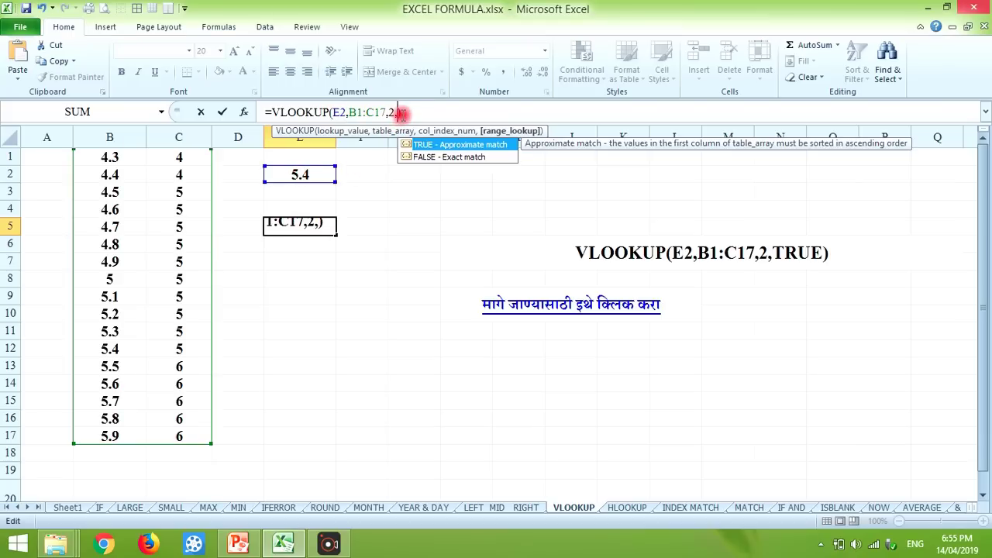
double_click(451, 145)
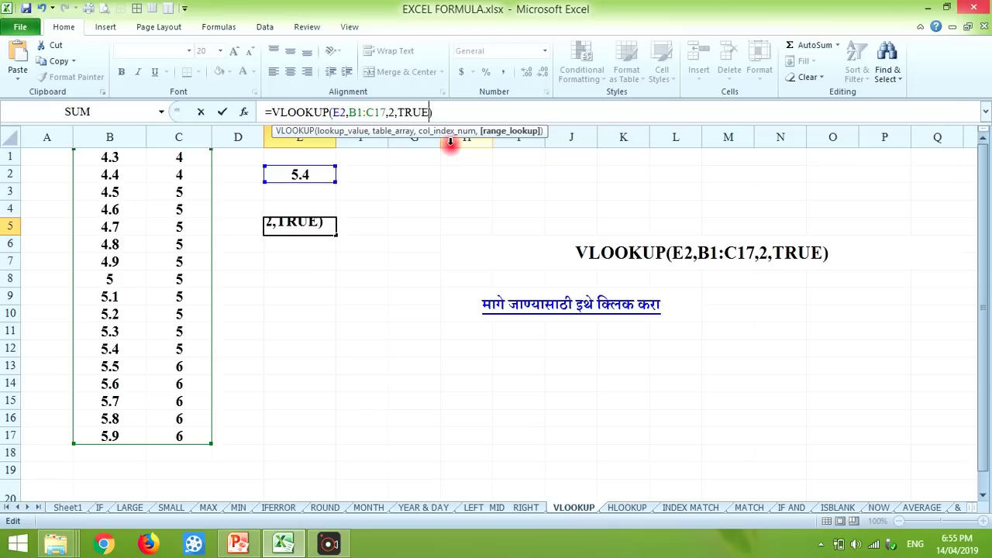
key(Return)
click(316, 222)
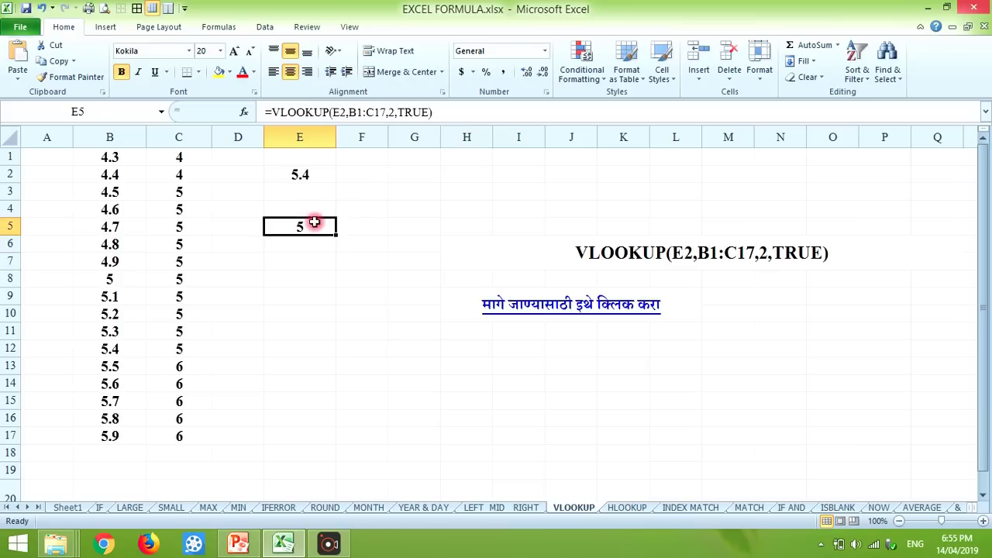
Set the lookup value in E2 to 5.7, check E5 shows 6, and return to Sheet1.
click(301, 174)
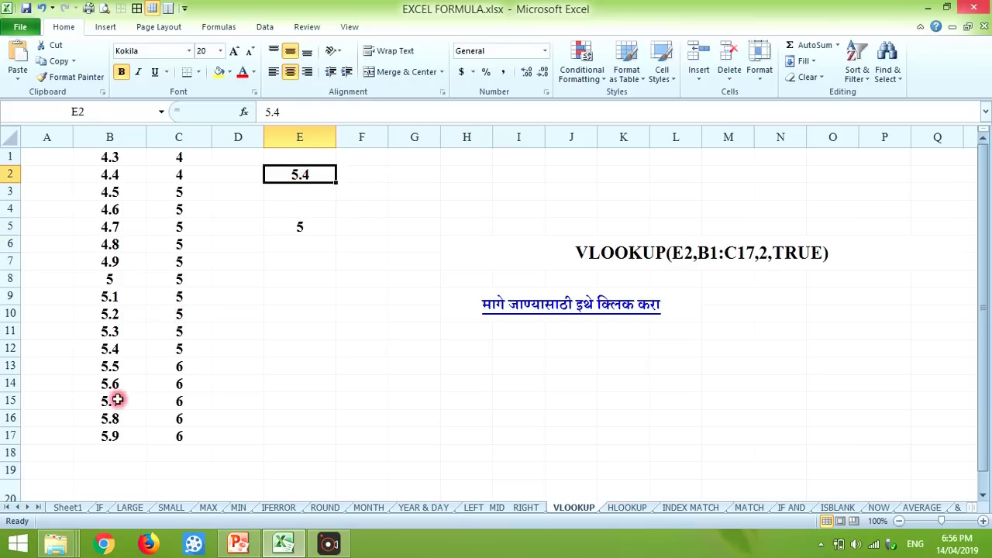
text(5)
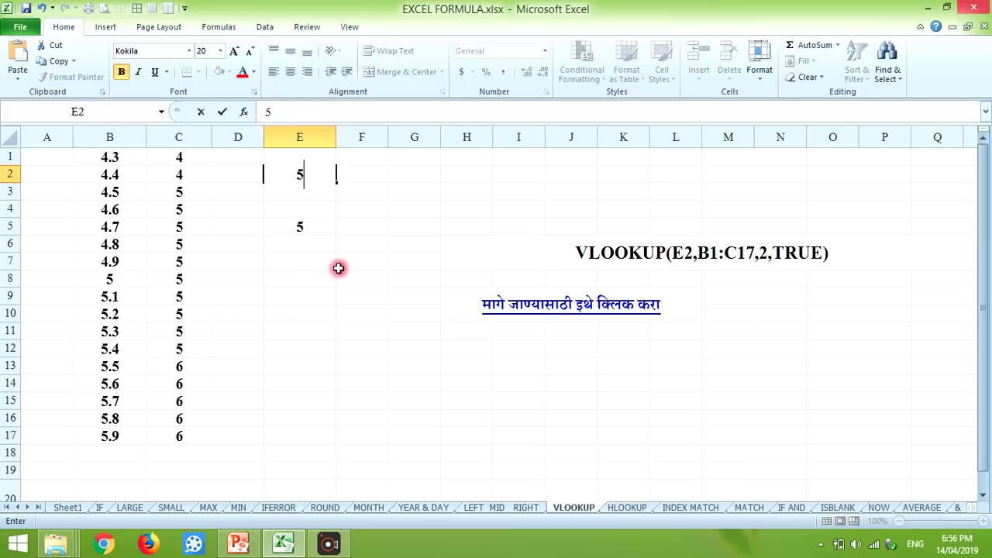
text(.7)
key(Return)
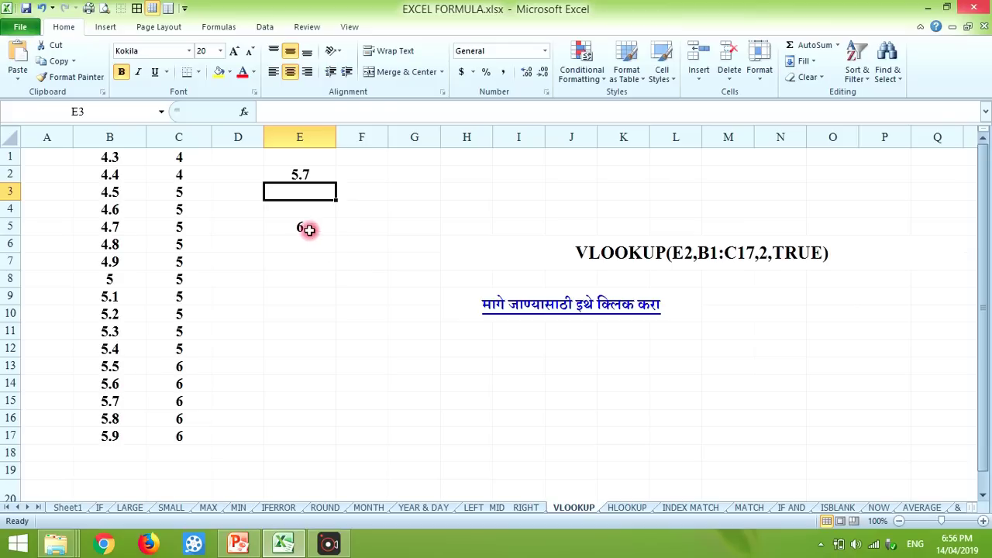
click(308, 229)
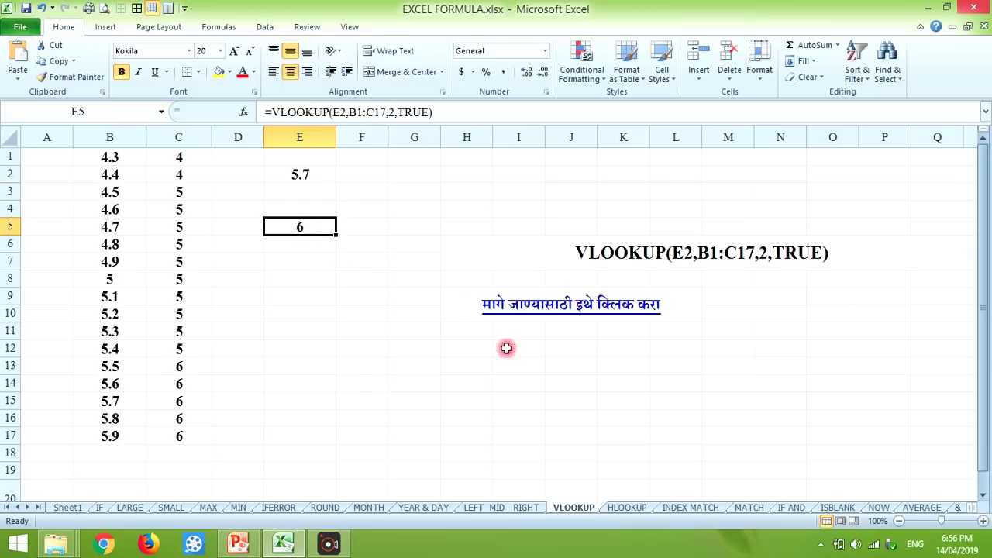
click(550, 307)
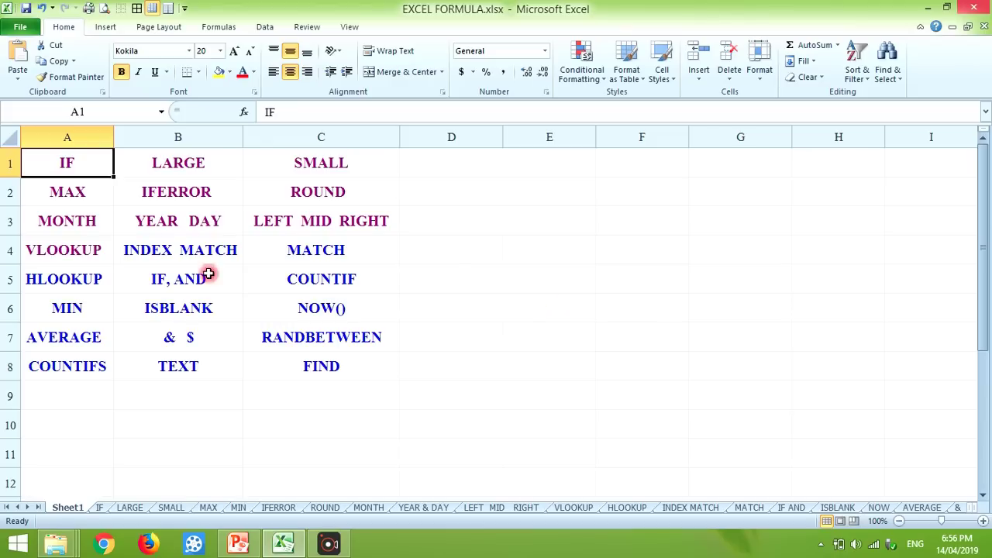
Open the INDEX MATCH sheet and select D2 to view its INDEX/MATCH formula.
click(160, 252)
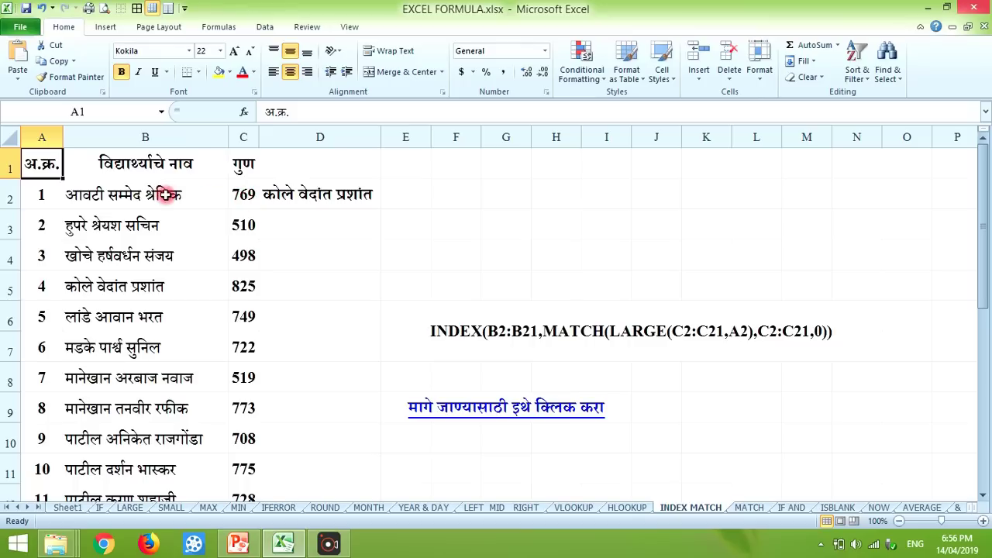
click(286, 195)
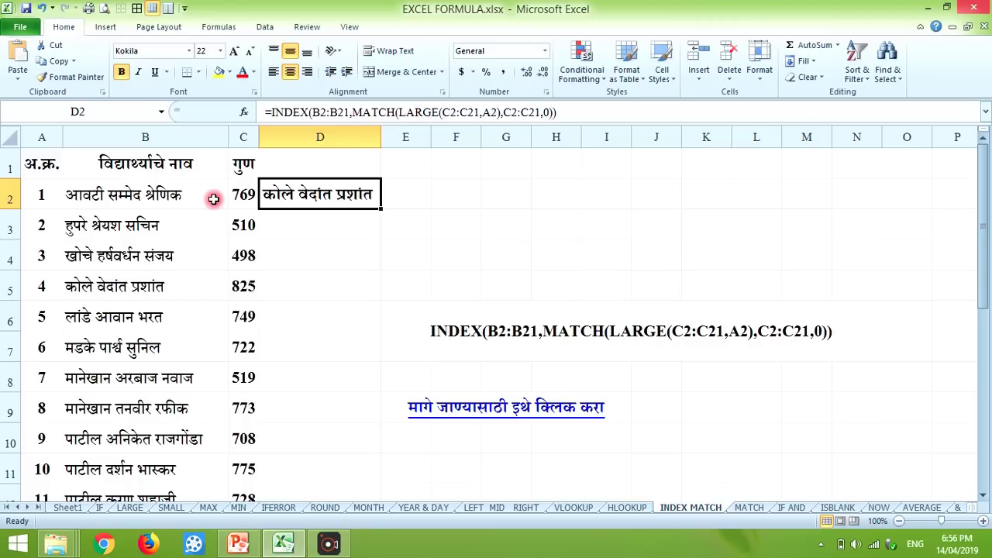
Start D2's formula as =INDEX(B2:B21, and insert MATCH after it.
text(=)
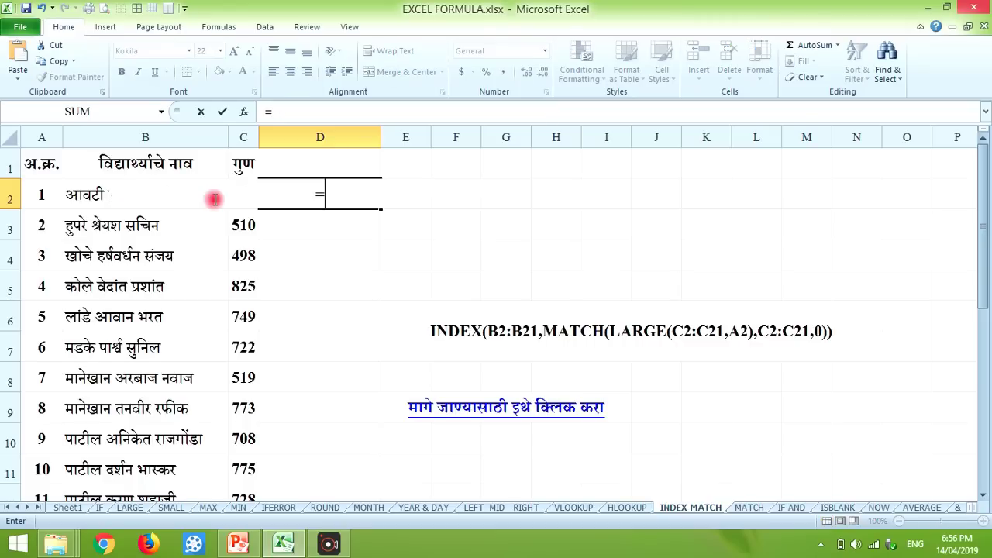
text(inde)
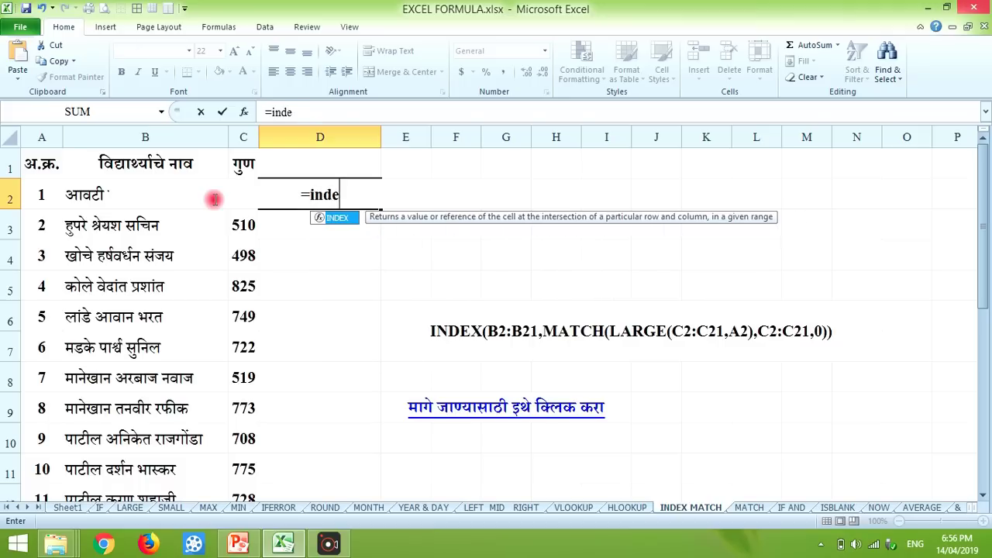
text(x()
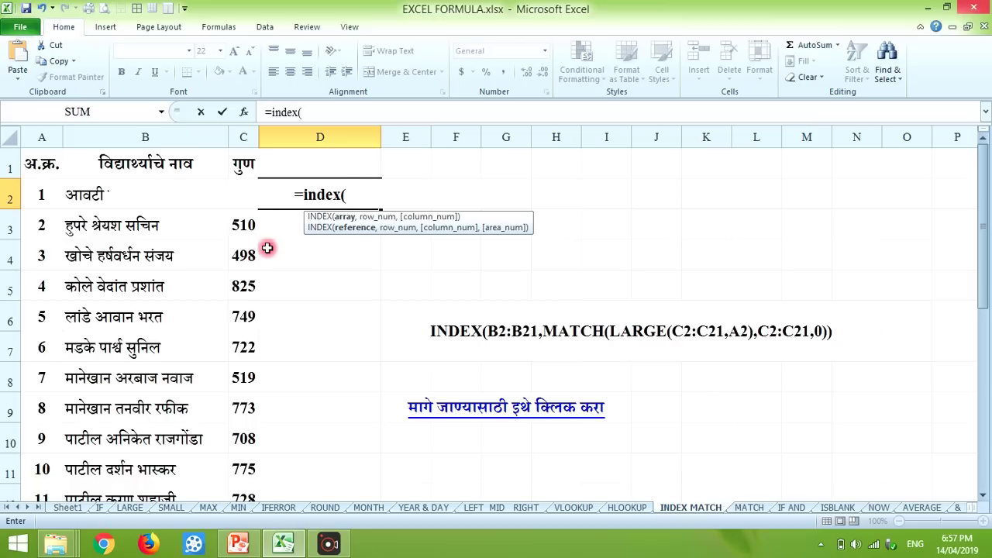
click(81, 189)
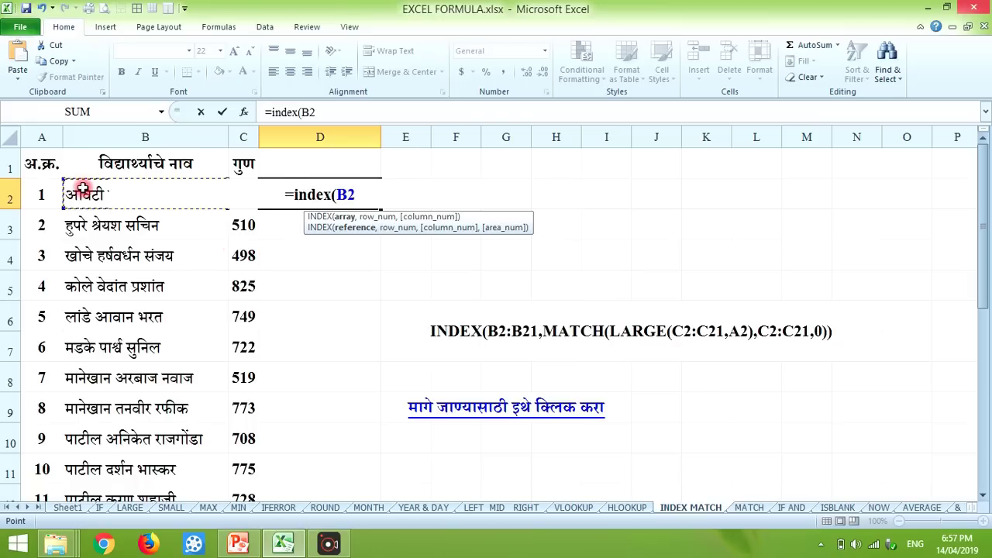
key(shift+Down)
key(shift+Down)
key(shift+Down)
key(shift+Down)
key(shift+Down)
key(shift+Down)
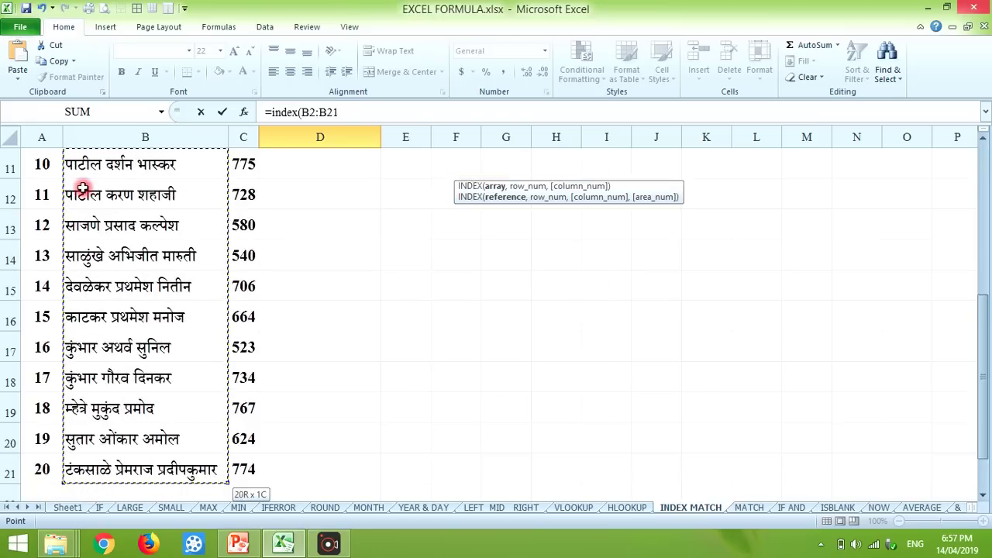
key(shift+Down)
key(shift+Up)
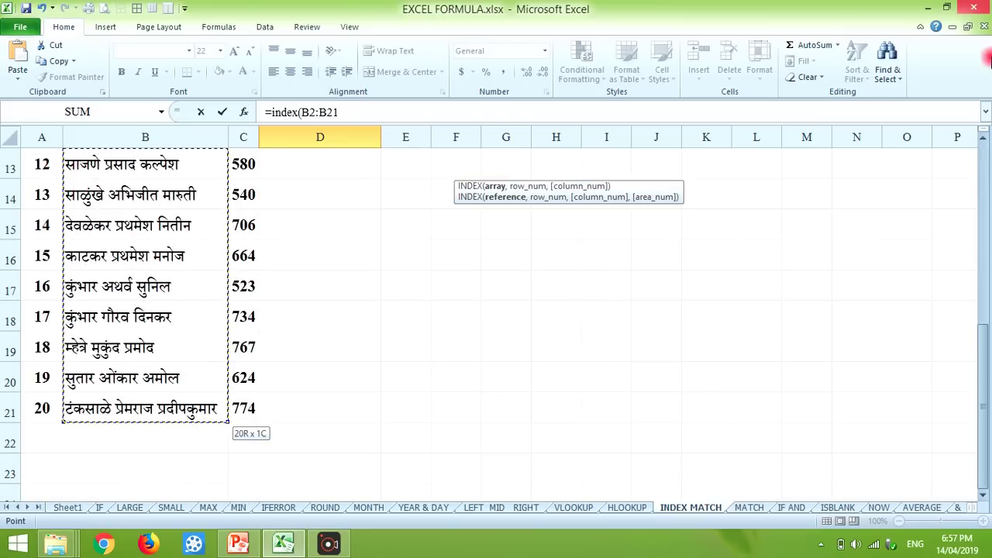
click(985, 157)
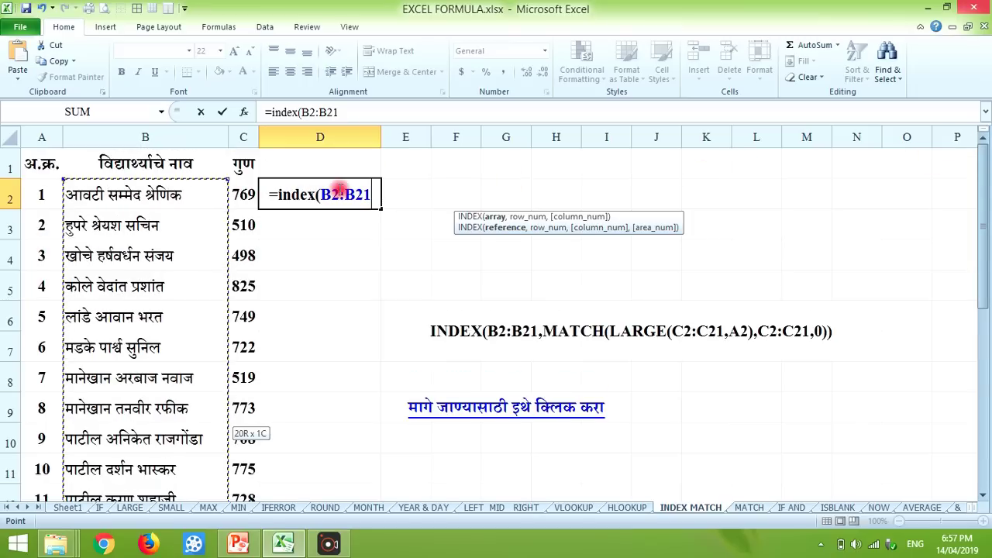
text(,ma)
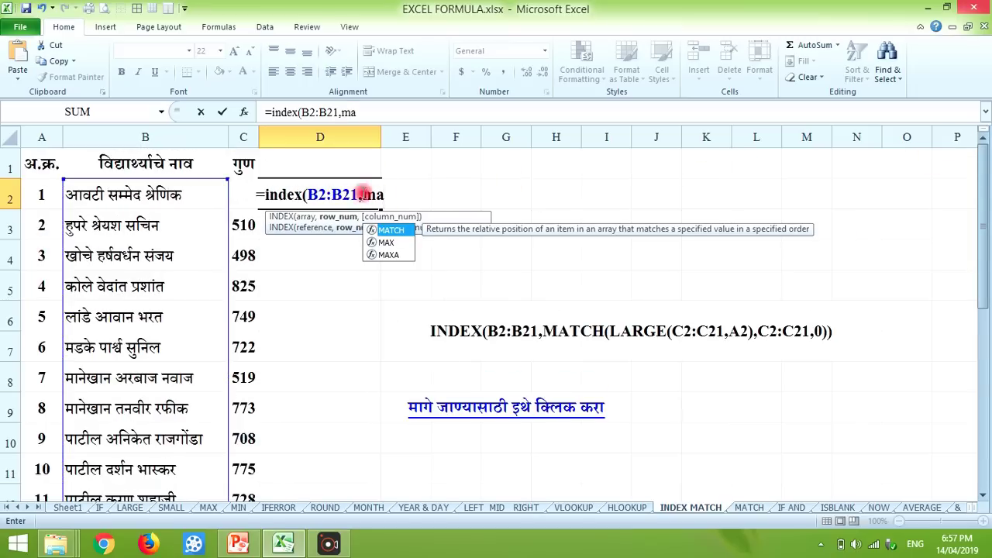
double_click(397, 230)
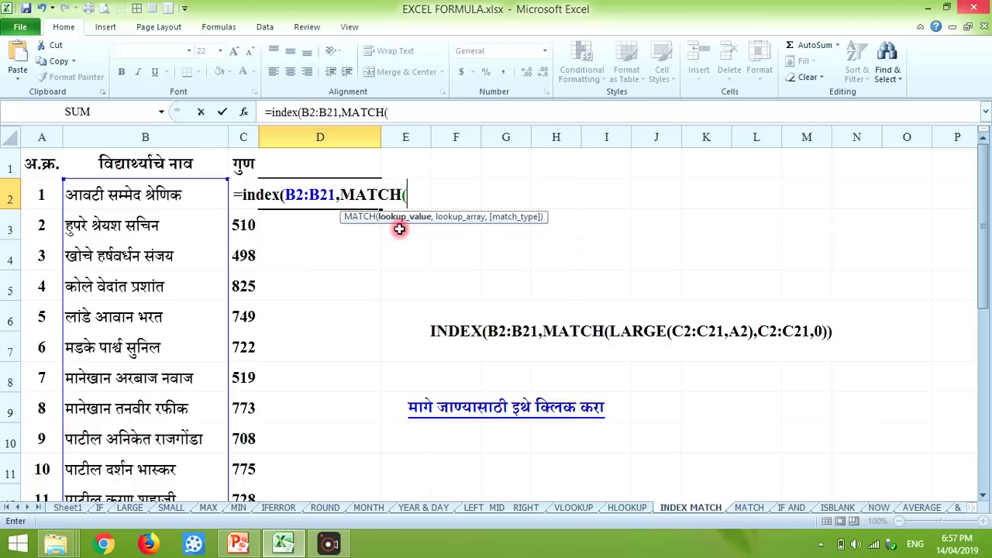
Add LARGE(C2:C21,A2) as MATCH's lookup value.
text(lar)
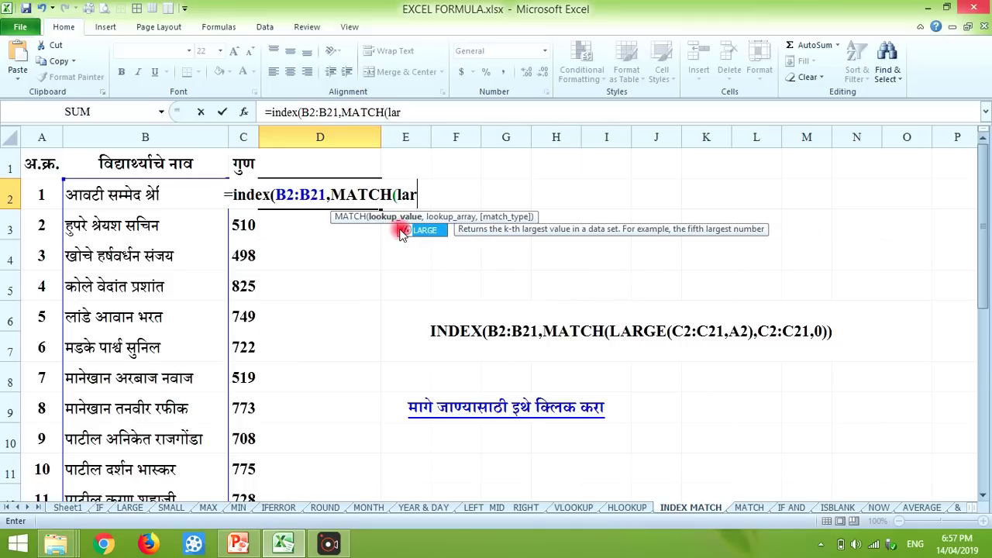
text(ge()
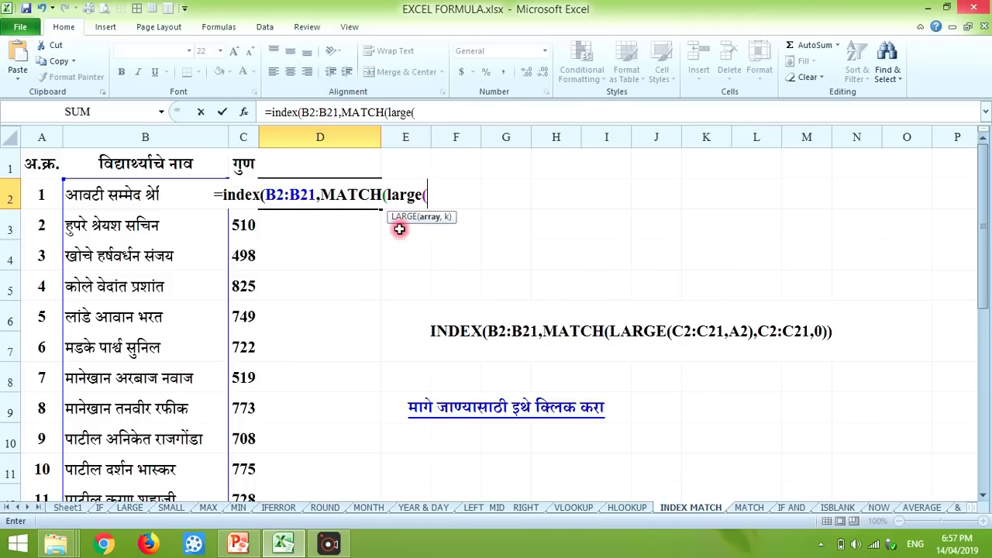
click(245, 225)
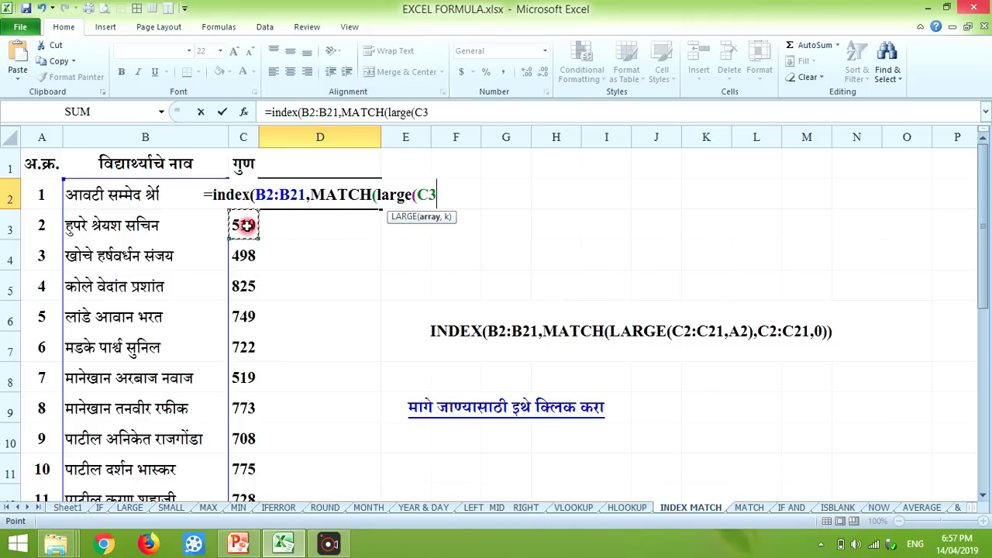
key(Up)
key(shift+Down)
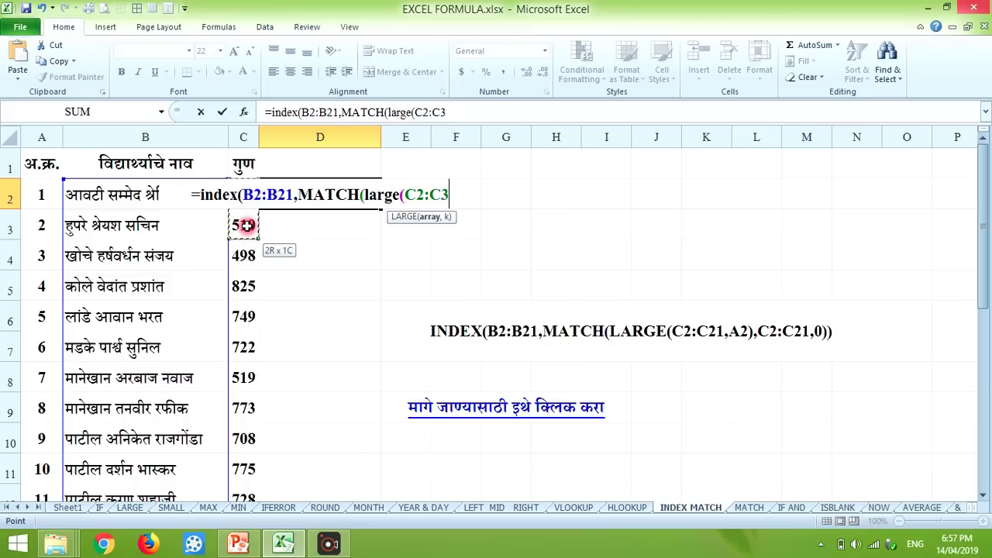
key(shift+Down)
key(shift+Down)
key(shift+Down)
key(shift+Down)
key(shift+Down)
key(shift+Down)
key(shift+Down)
key(shift+Down)
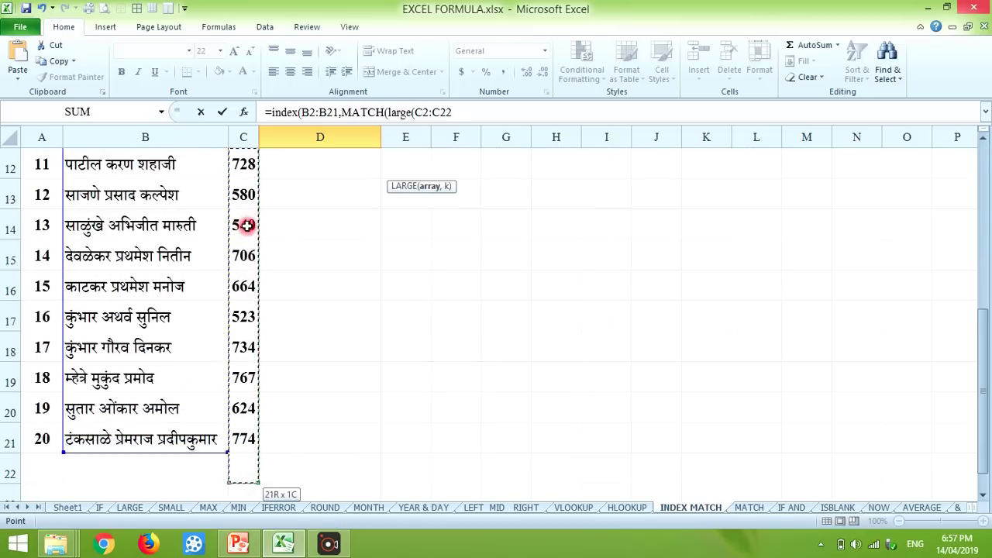
key(shift+Up)
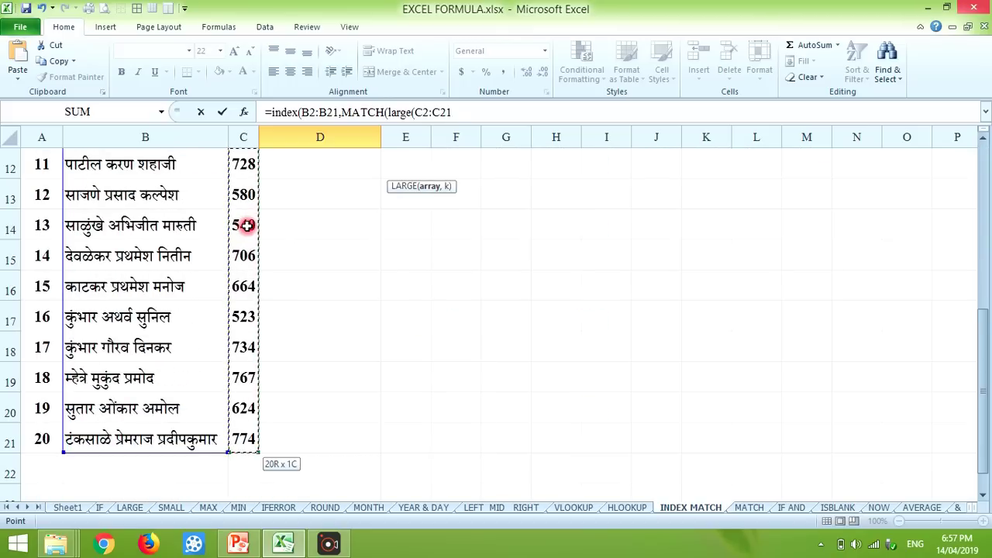
text(,)
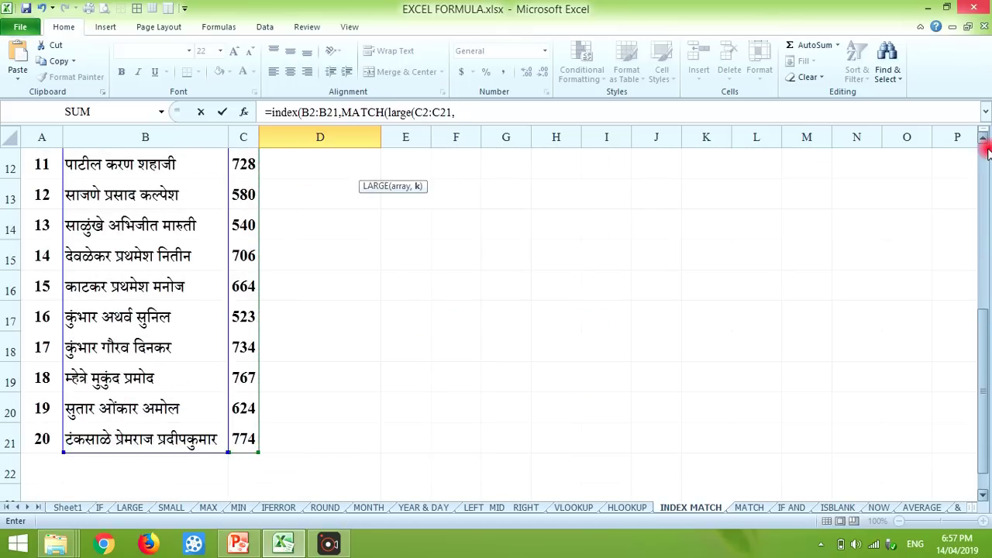
click(984, 149)
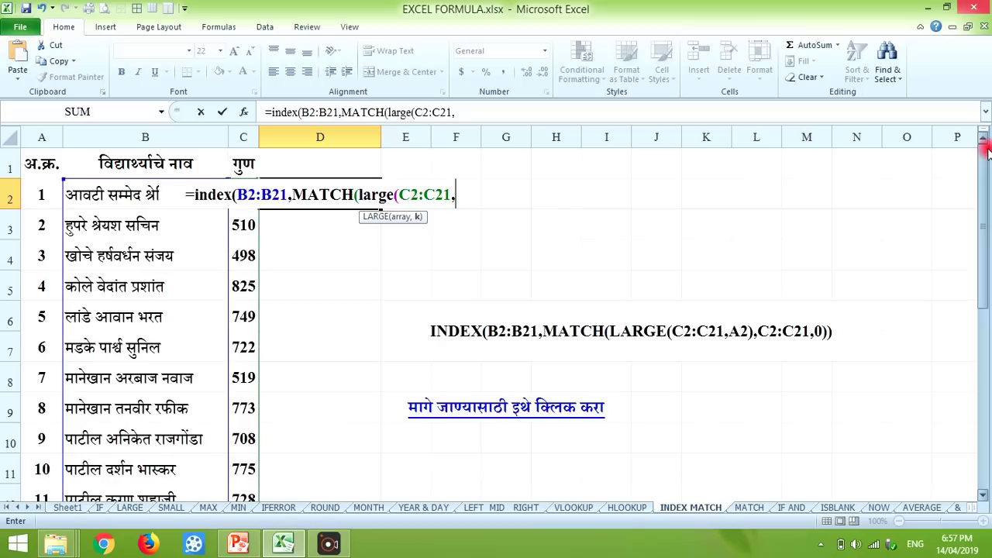
click(46, 192)
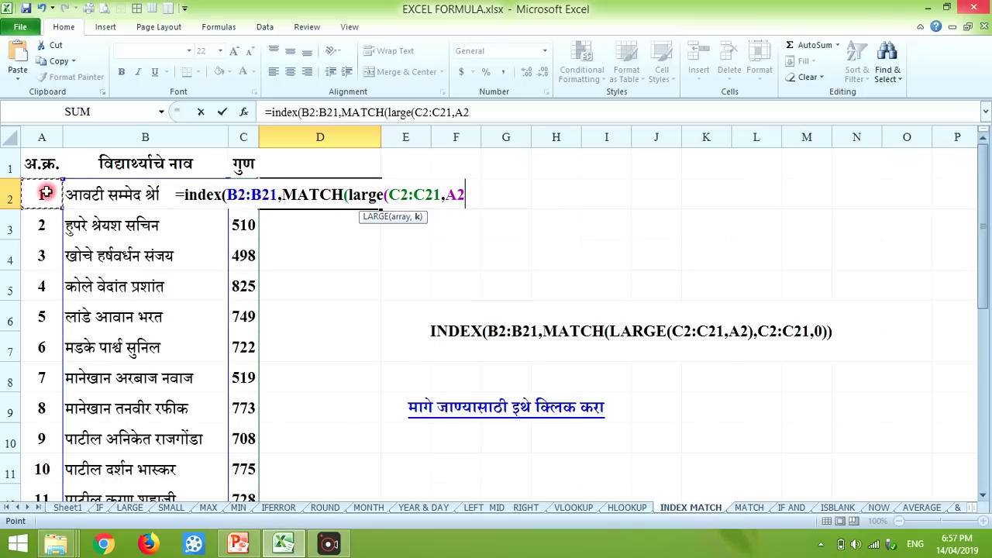
text())
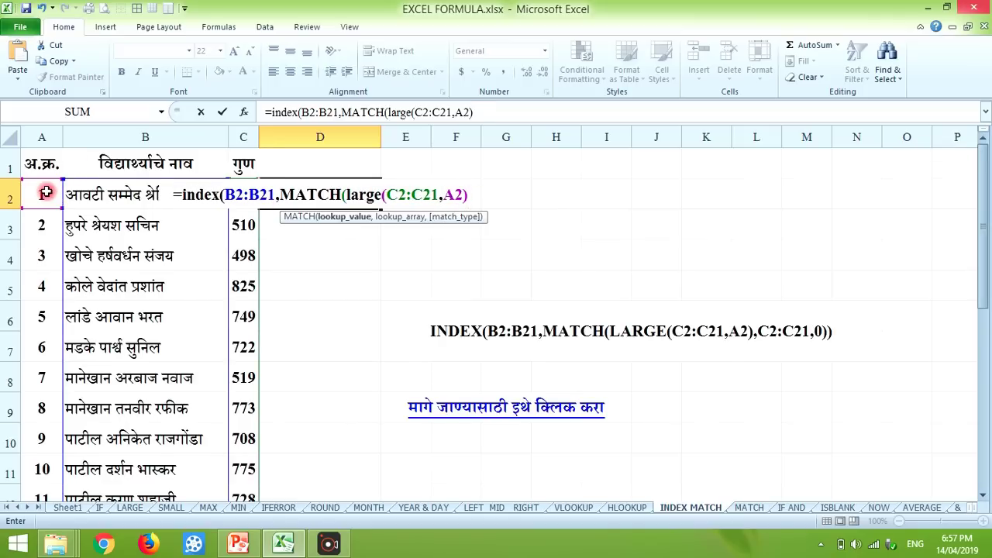
text(,)
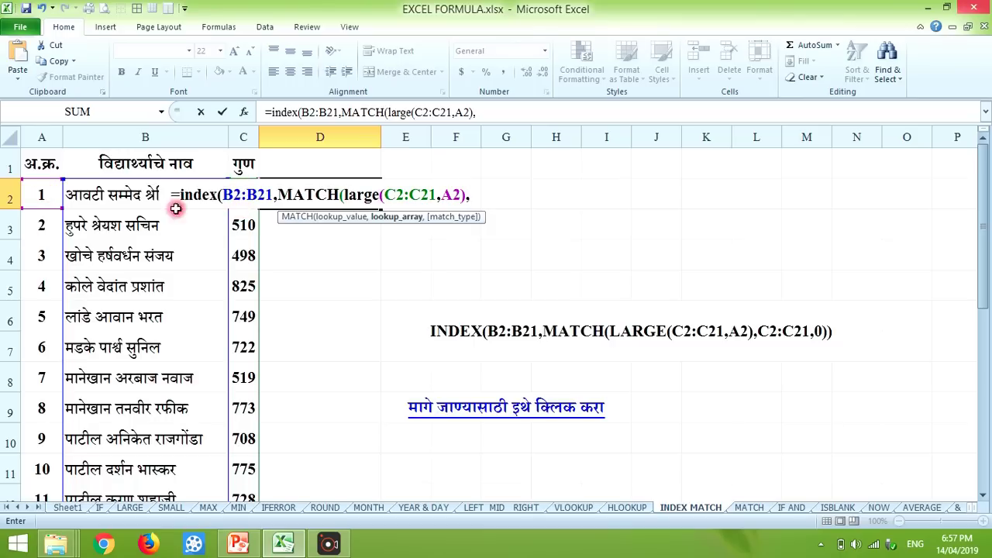
Finish MATCH with range B2:B21 and exact match 0, and accept Excel's bracket correction.
click(98, 194)
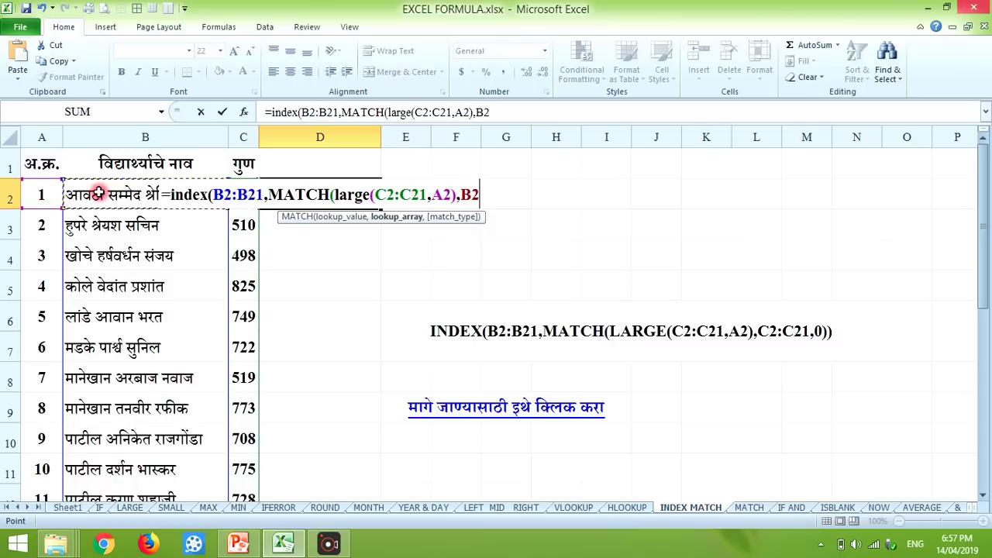
drag(99, 194, 99, 488)
drag(98, 194, 98, 194)
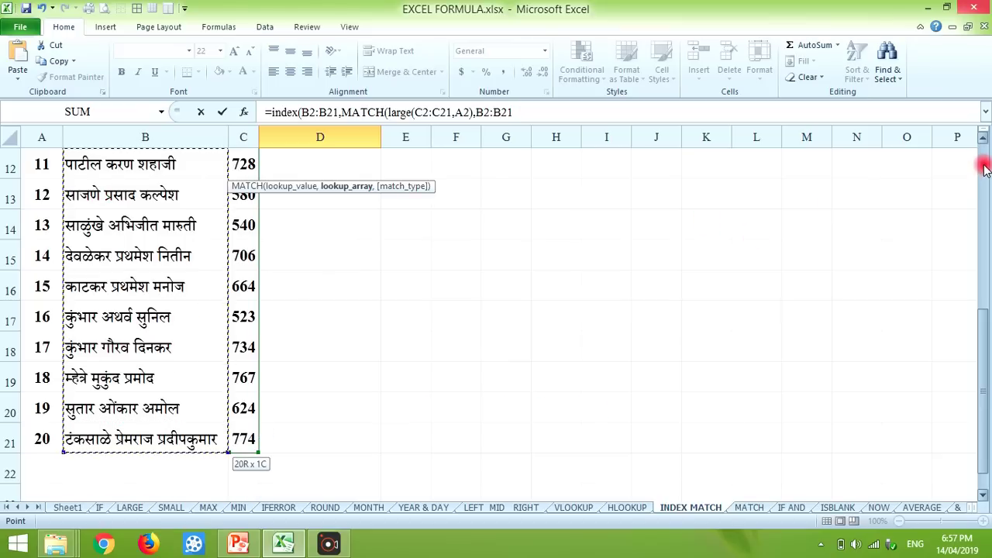
drag(982, 179, 981, 161)
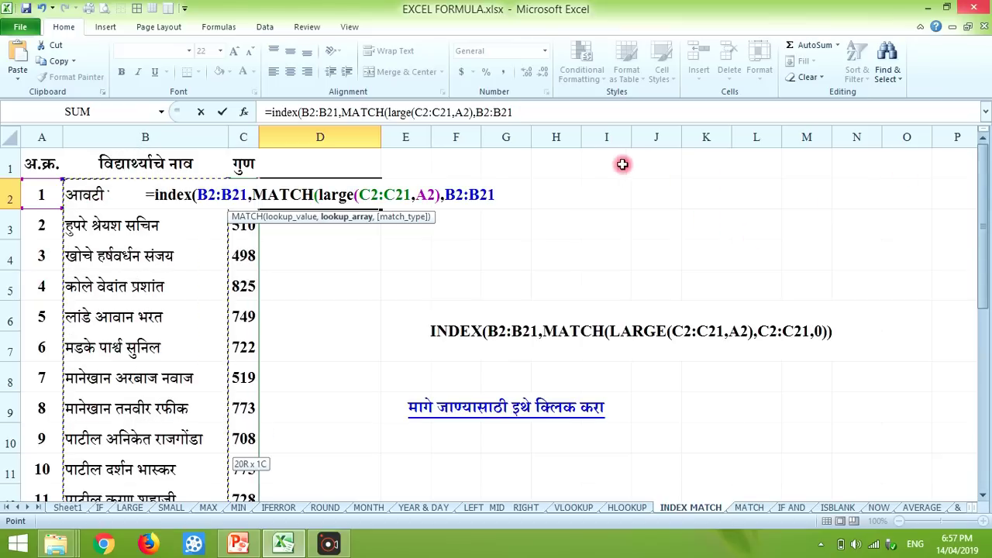
click(537, 114)
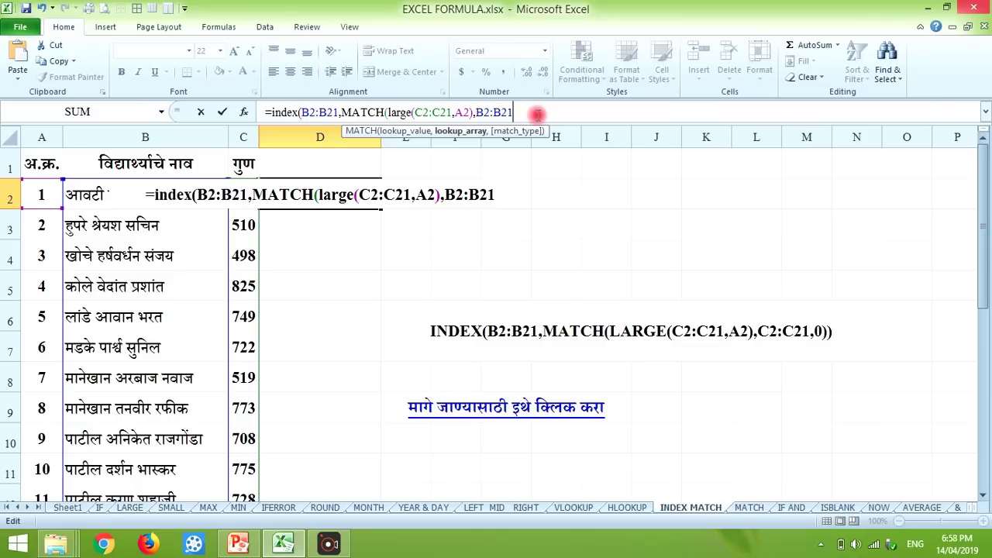
text(,)
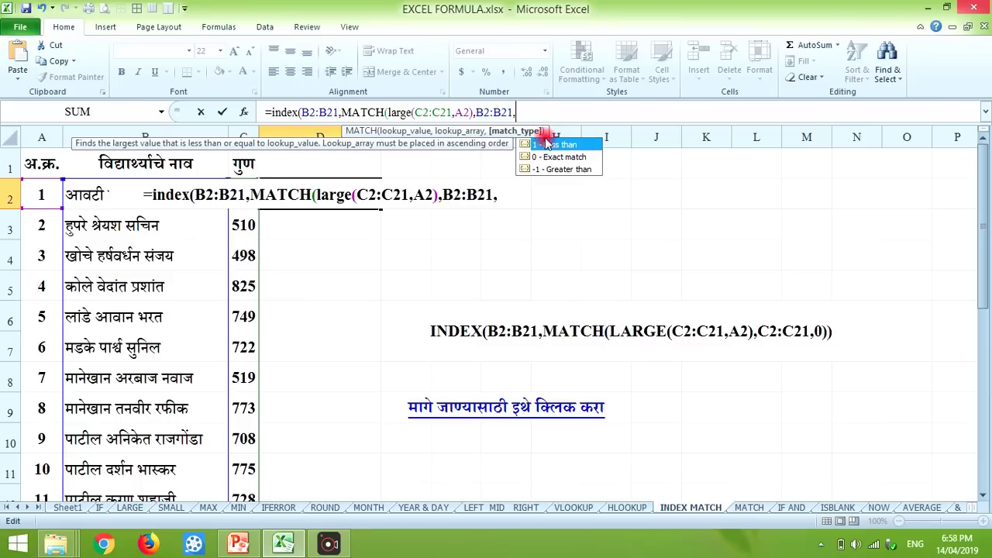
double_click(549, 155)
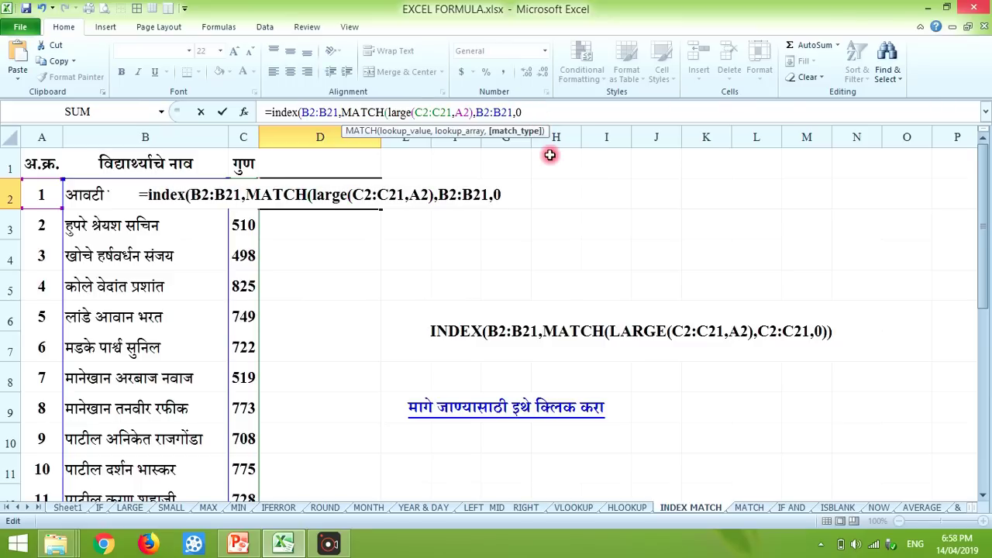
key(Return)
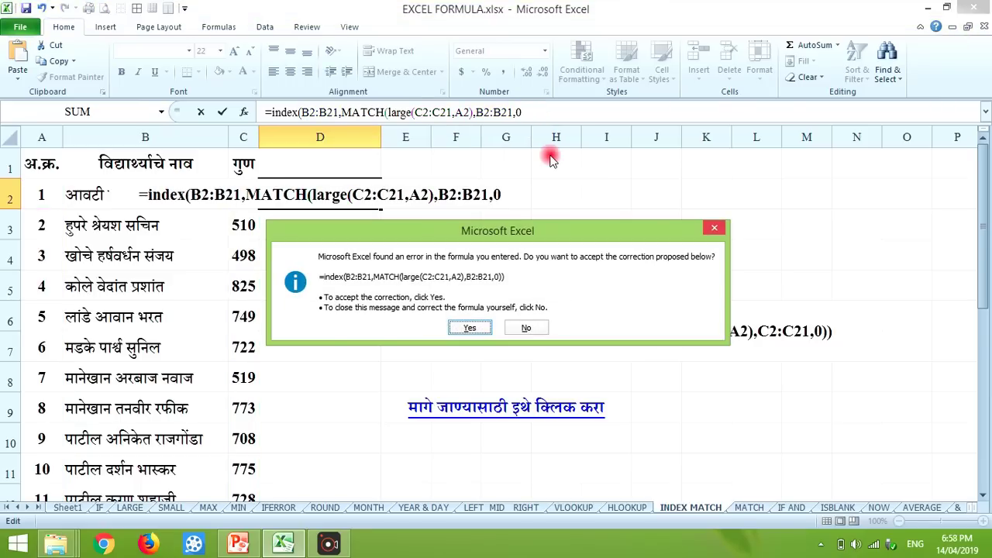
key(Return)
Change D2's MATCH lookup range from B2:B21 to C2:C21 so it returns the top scorer's name.
click(333, 193)
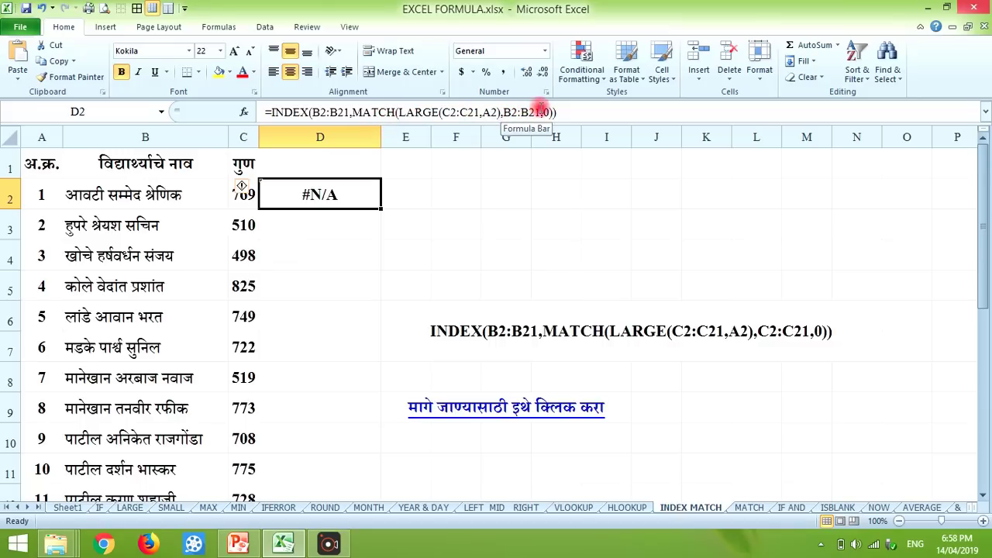
click(540, 112)
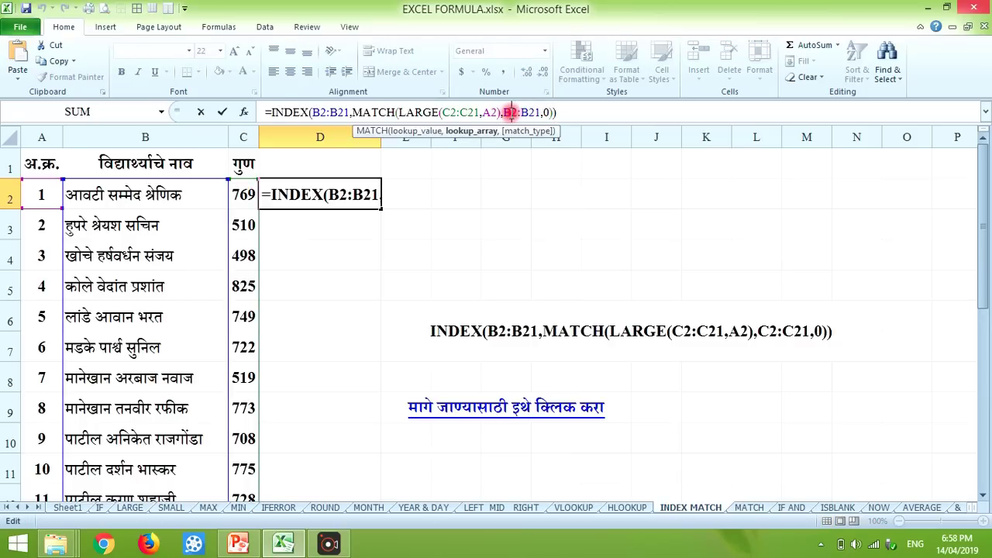
click(512, 113)
key(BackSpace)
text(c)
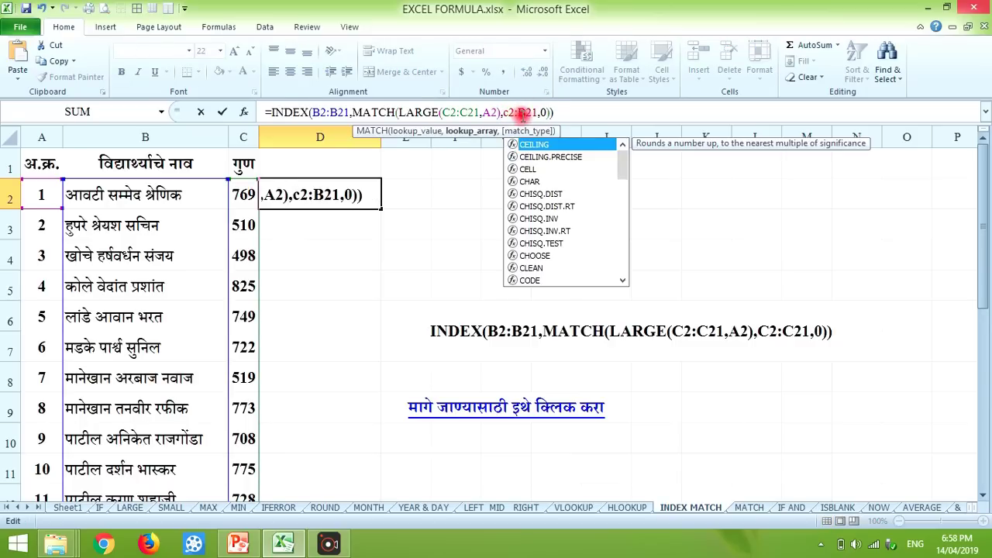
click(525, 113)
key(BackSpace)
text(c)
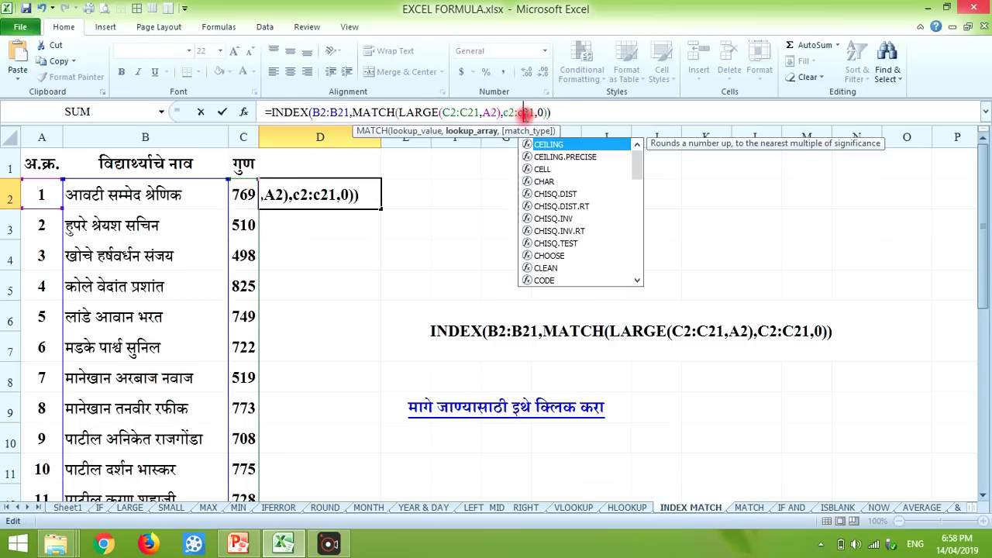
key(Return)
click(343, 196)
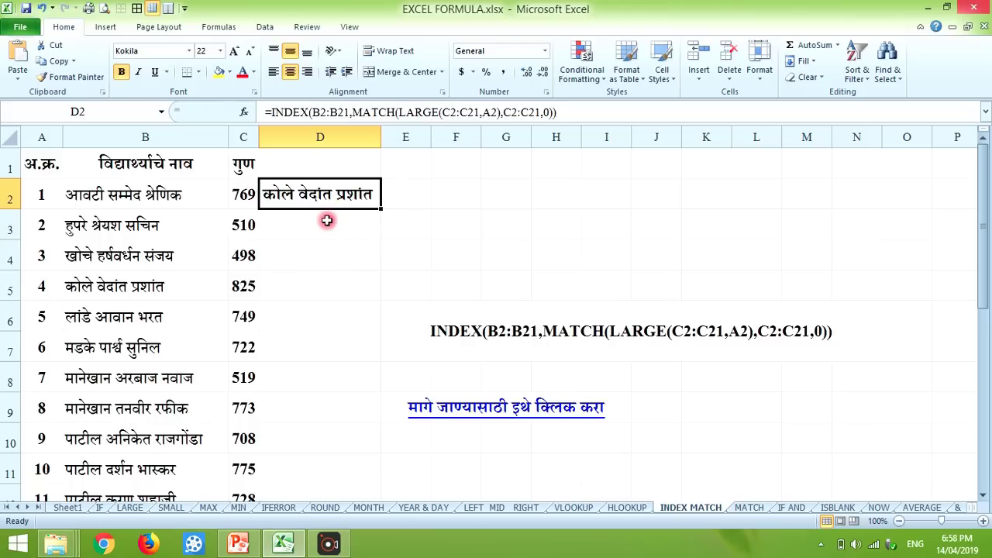
Change C5's mark from 825 to 660 and autofit column D.
click(253, 287)
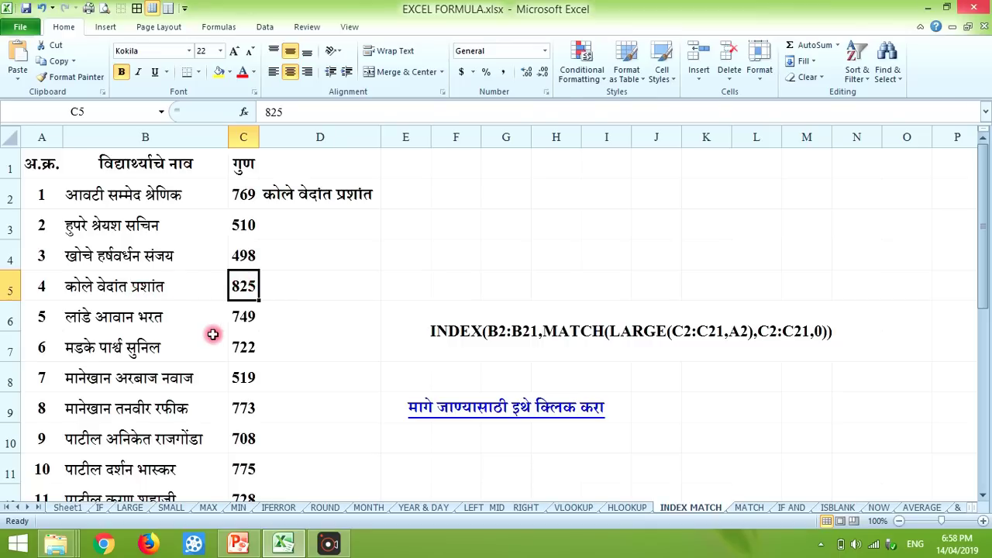
text(660)
key(Return)
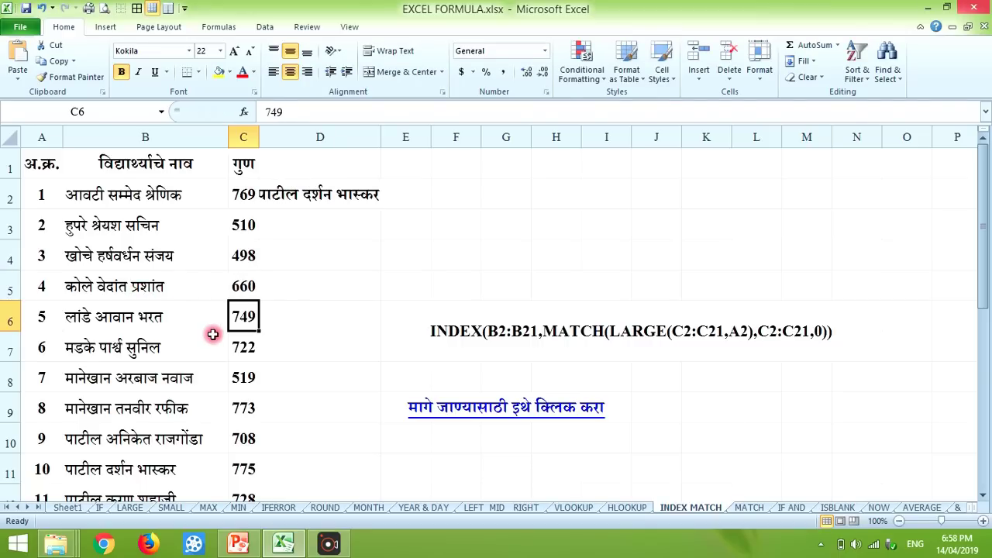
double_click(379, 137)
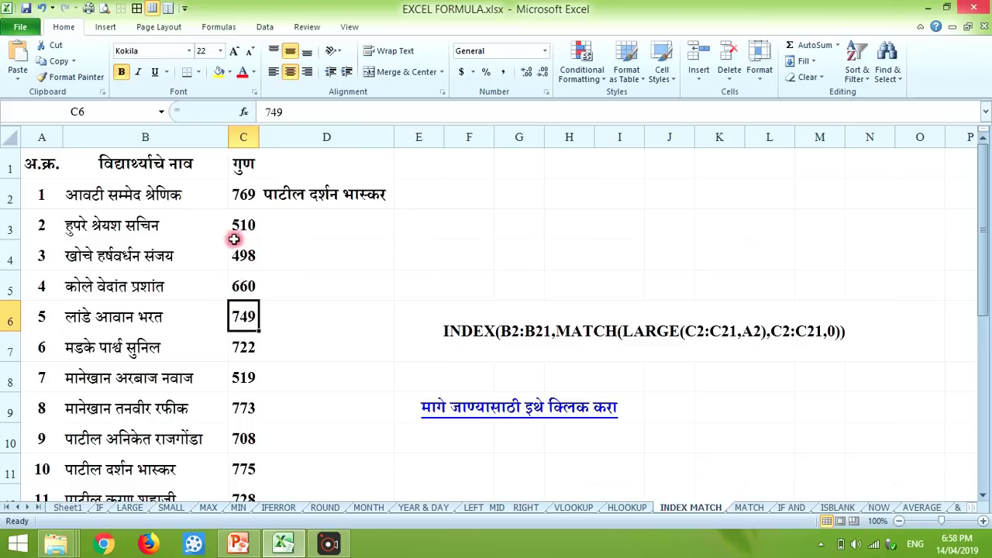
Set C2's marks to 900 and check that D2 now names that student.
click(242, 195)
text(9)
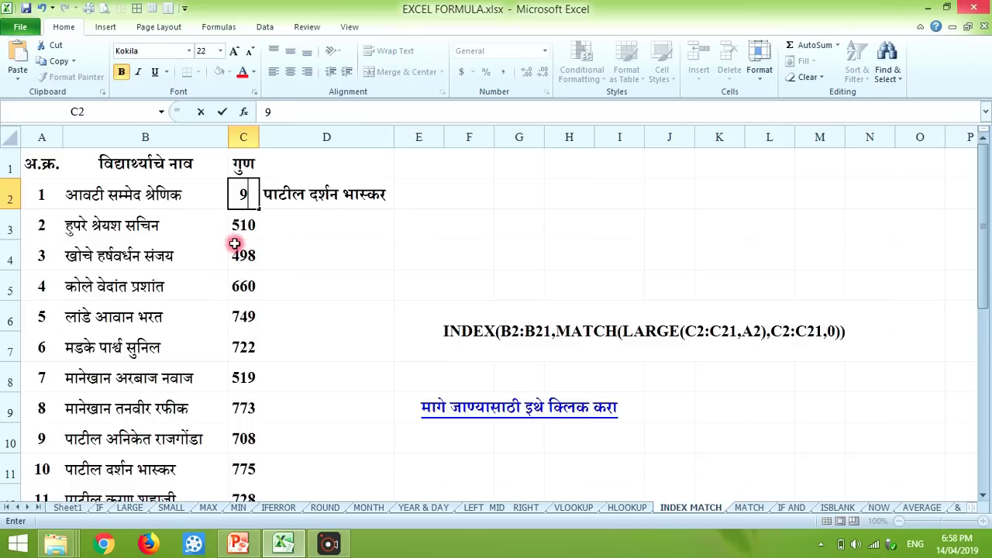
text(00)
key(Return)
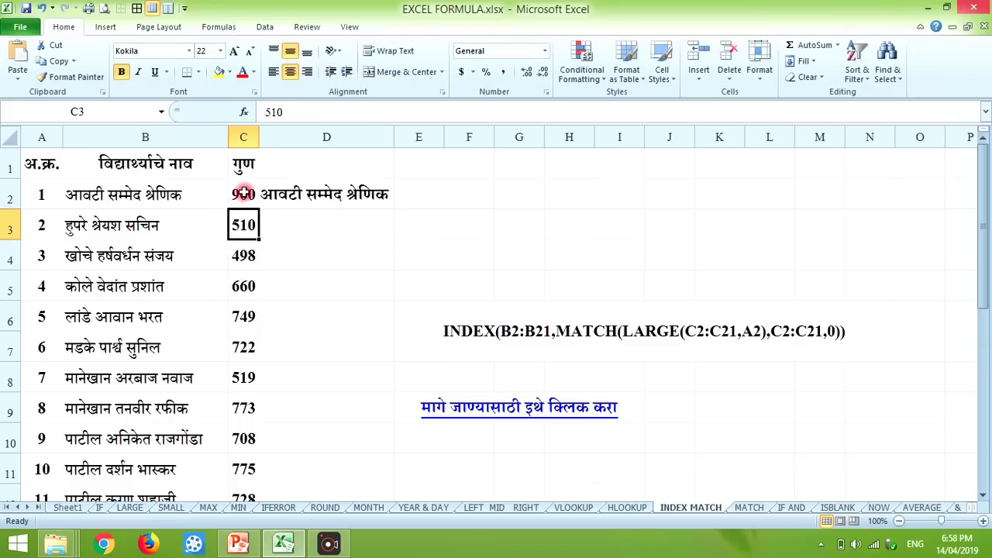
click(279, 200)
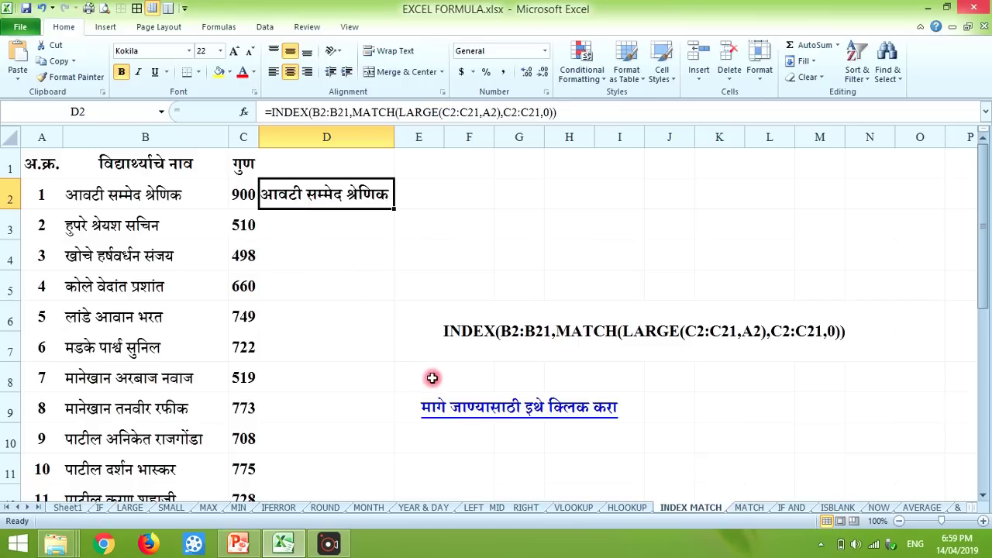
Open the MATCH sheet and trace E2's result to the lowest mark 519 in row 7.
click(463, 403)
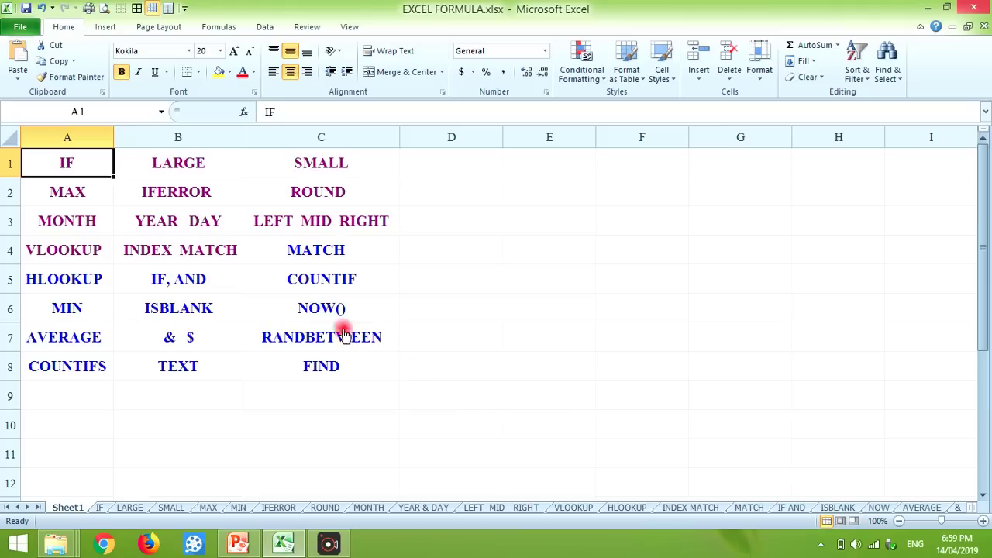
click(301, 258)
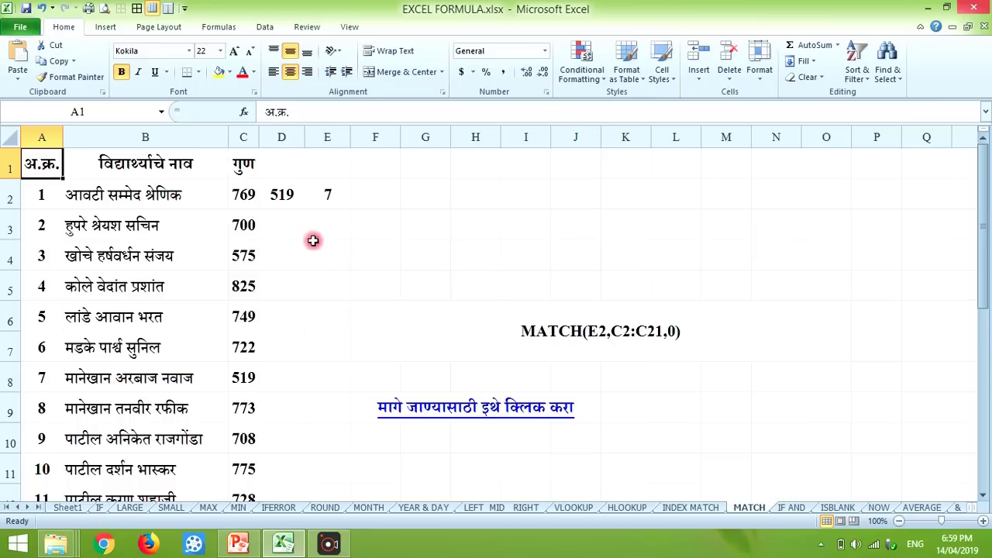
click(321, 194)
click(287, 195)
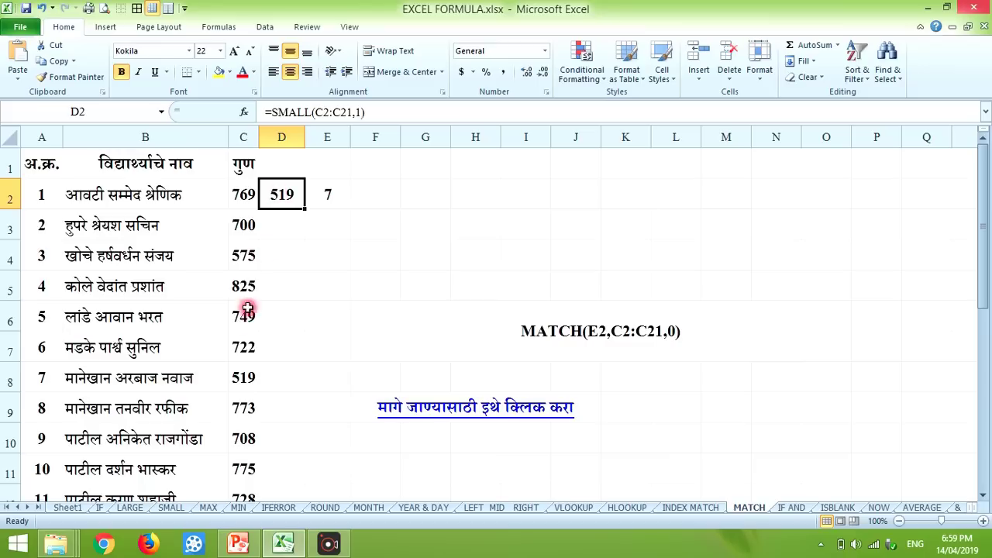
click(244, 377)
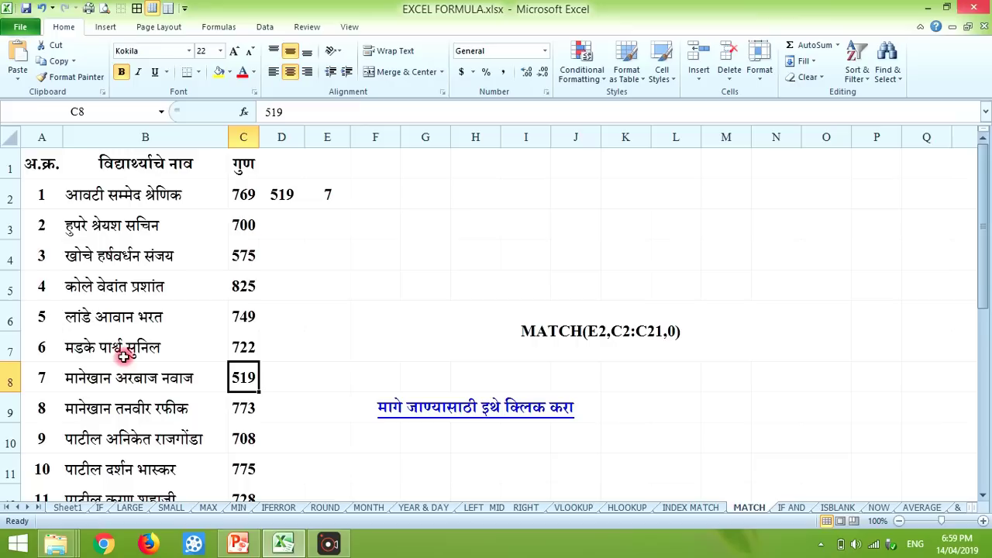
click(41, 377)
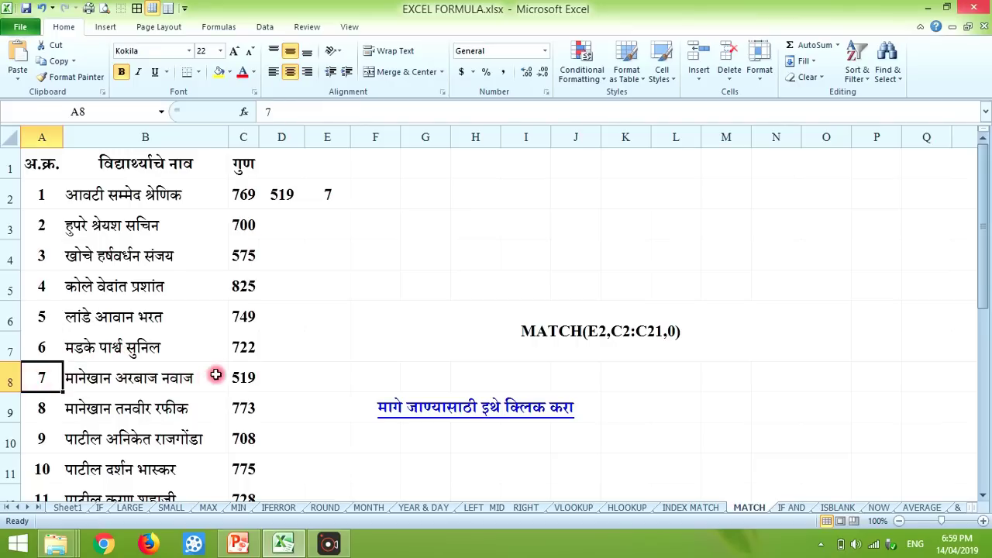
click(333, 199)
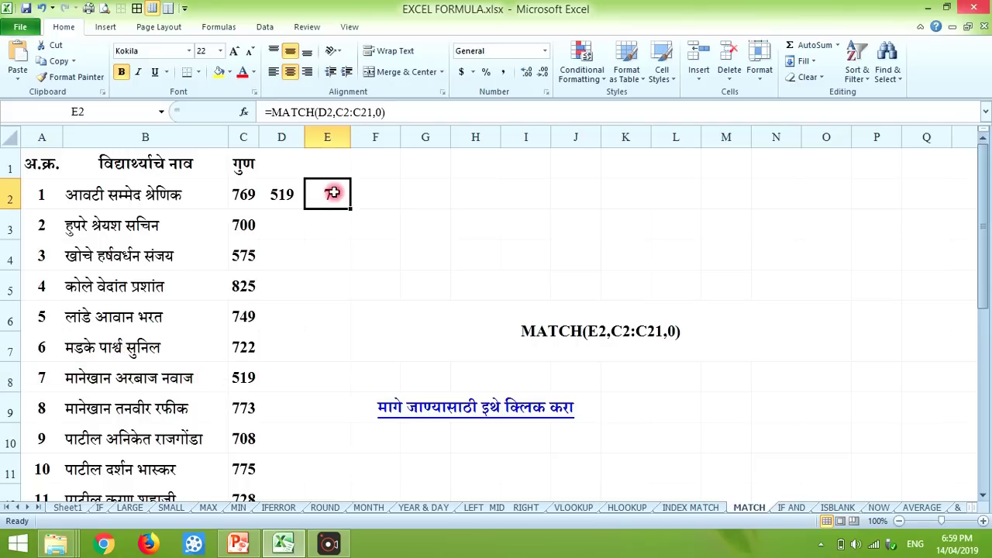
Set E2's match type to 2 (showing #N/A), then leave it blank so it returns 7.
click(382, 114)
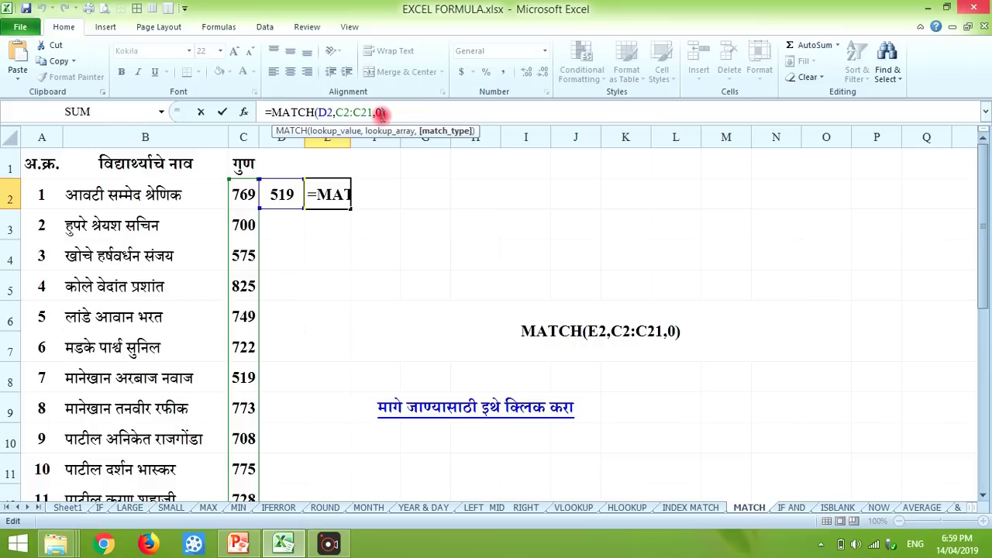
key(BackSpace)
text(2)
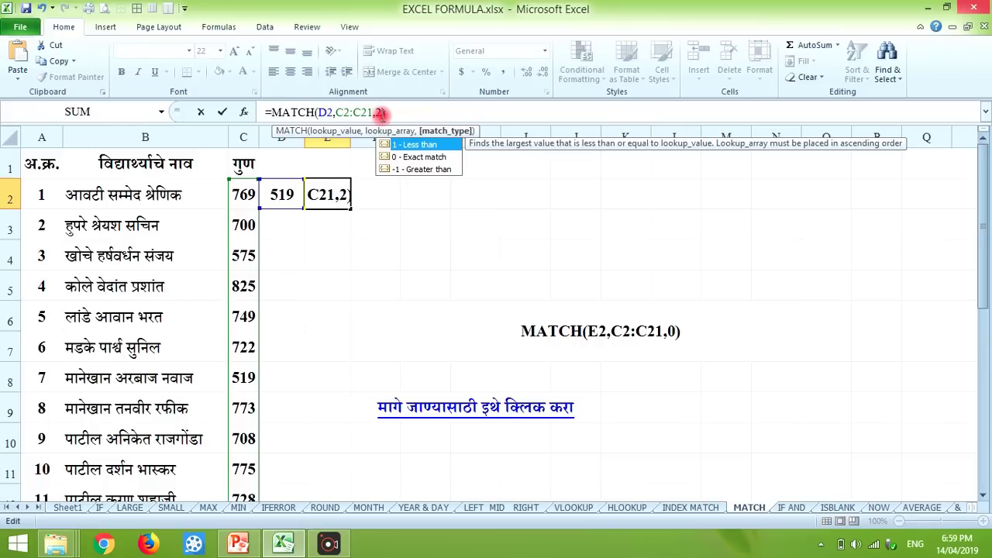
key(Return)
key(Up)
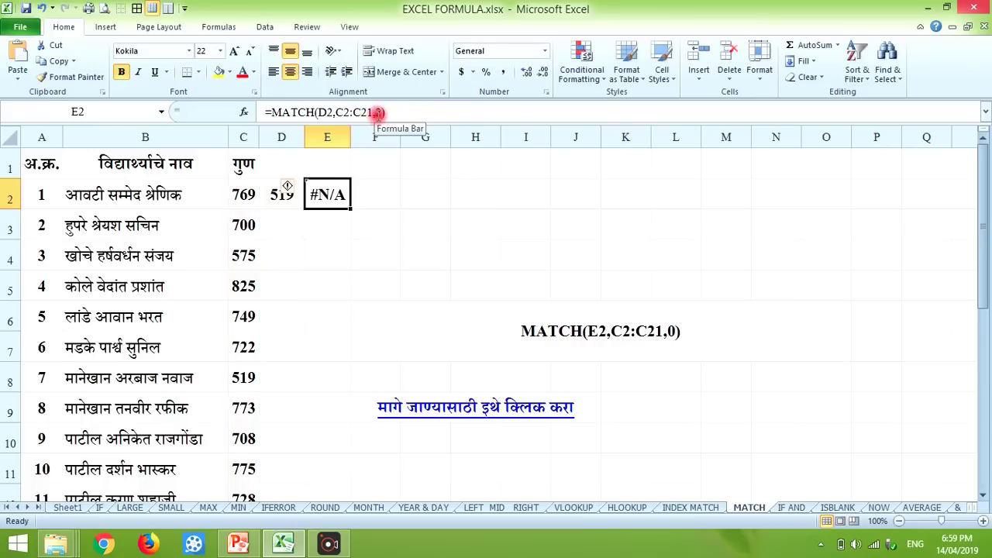
click(380, 113)
key(BackSpace)
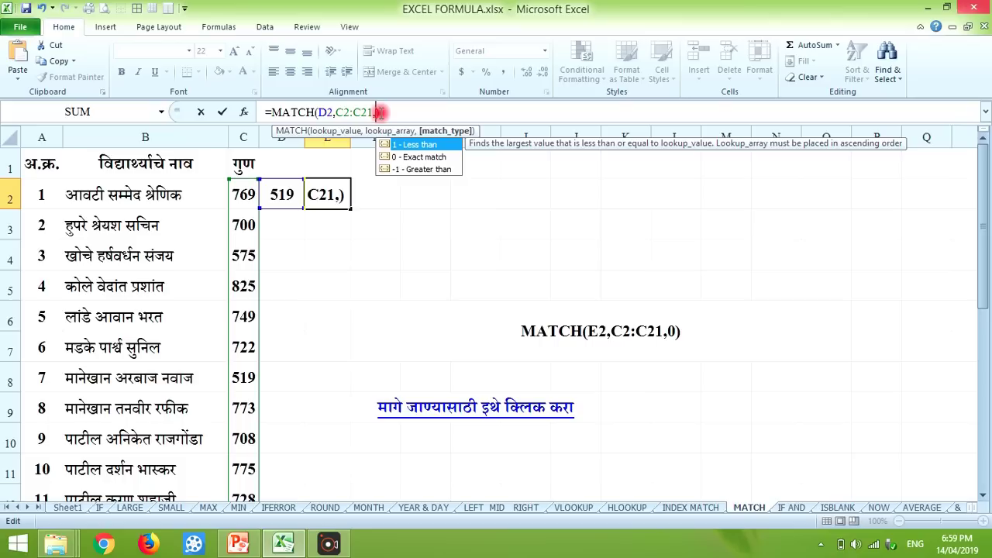
text(0)
key(Return)
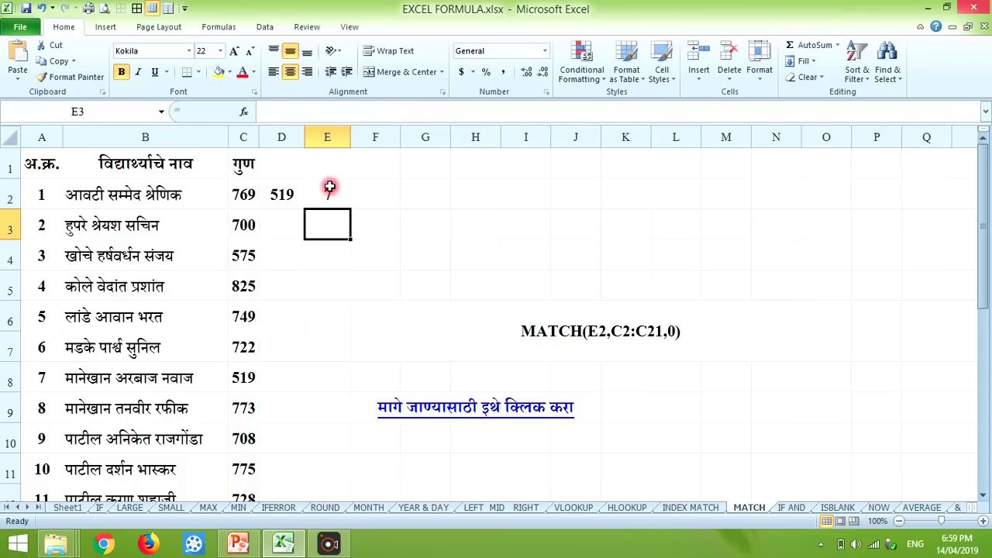
Compare E2's result 7 with serial number 7 in A8 and return to the Sheet1 index.
click(329, 187)
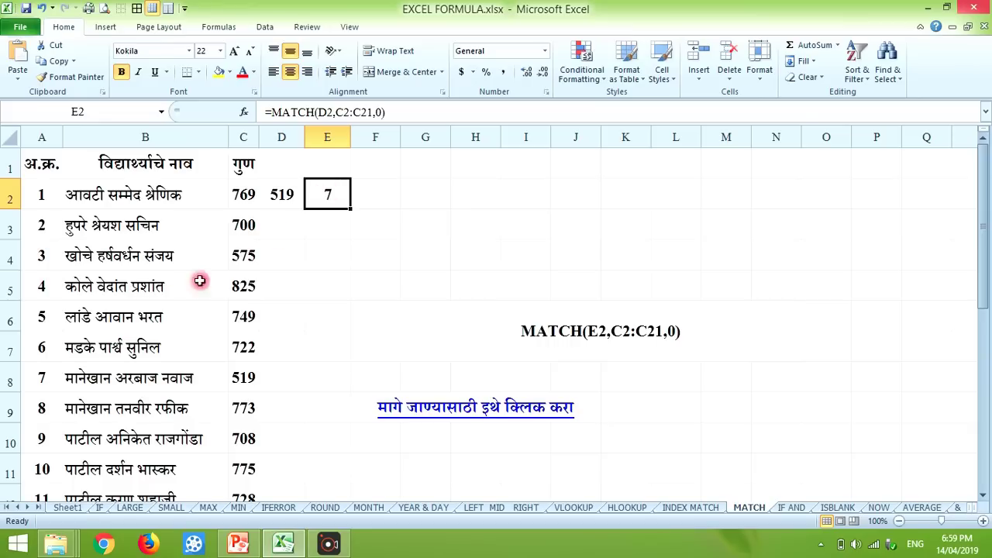
click(47, 373)
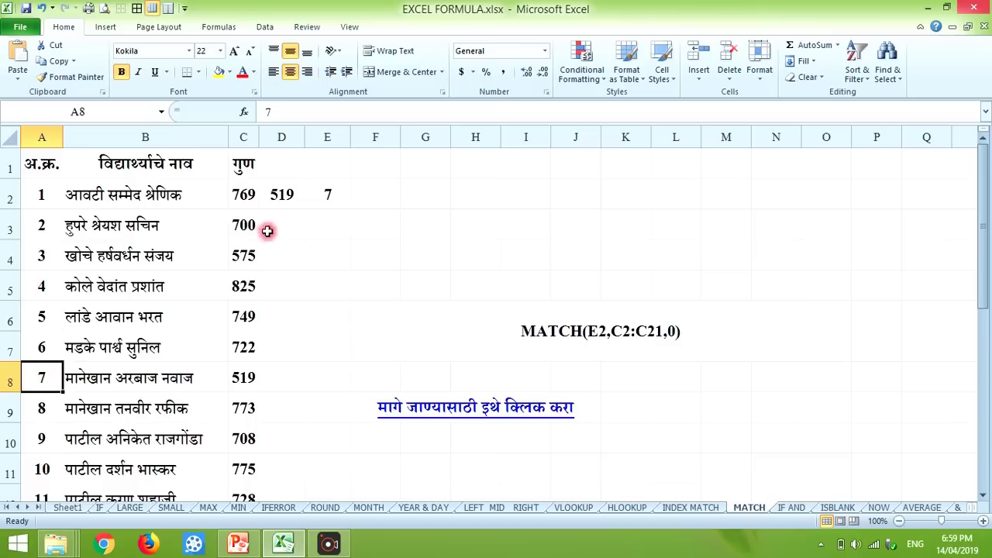
click(314, 202)
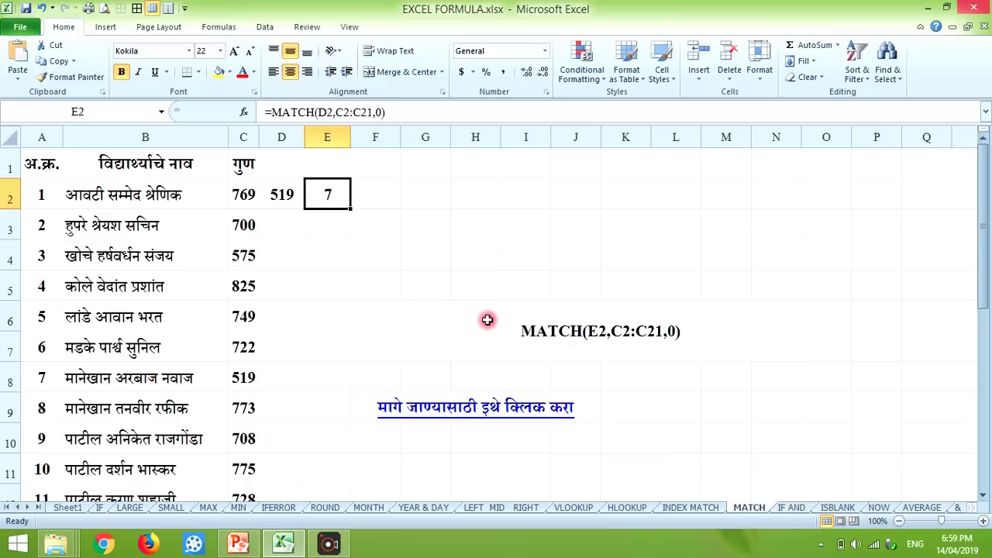
click(462, 406)
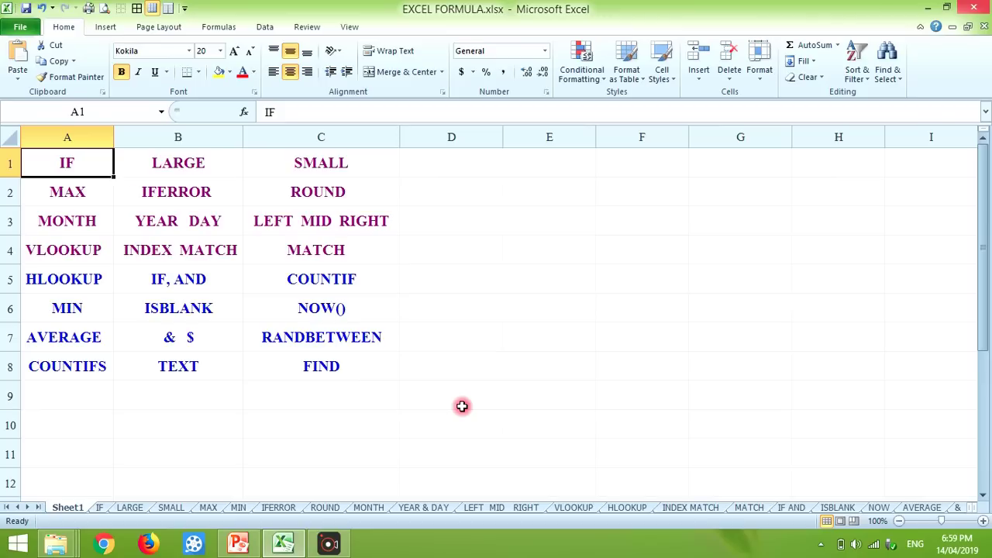
Open the HLOOKUP sheet and trace 5.1 from B4 to I1 and I2, returning 5 in B5.
click(72, 277)
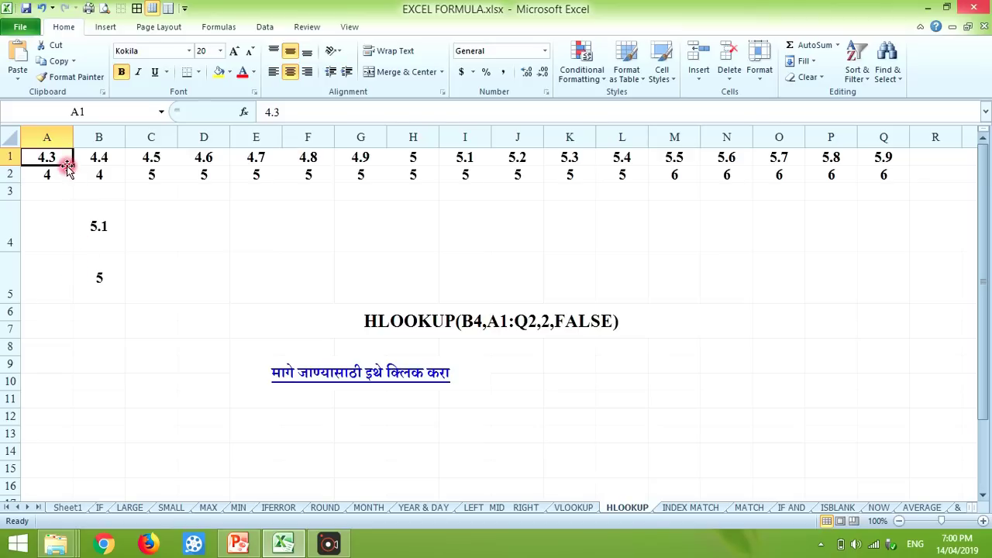
mouse_move(56, 544)
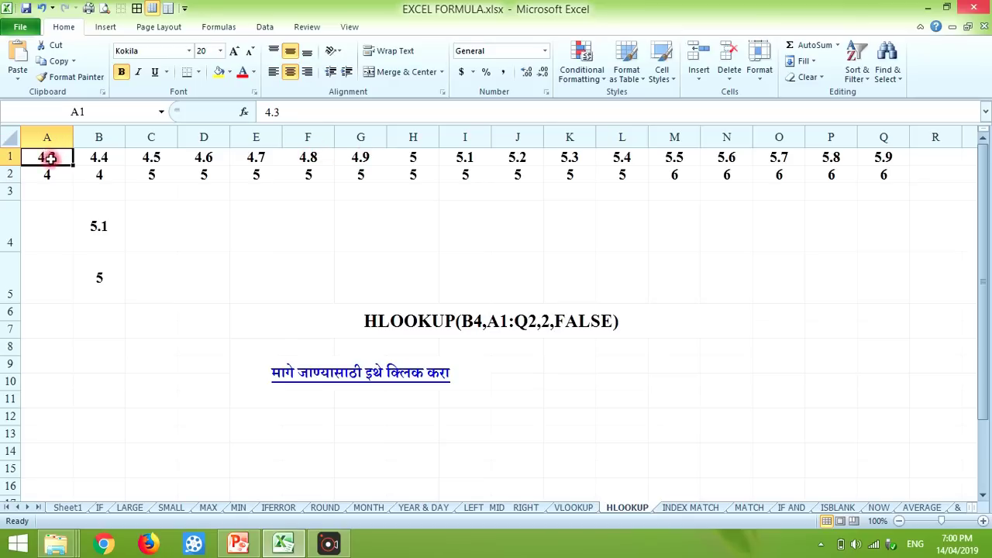
click(107, 222)
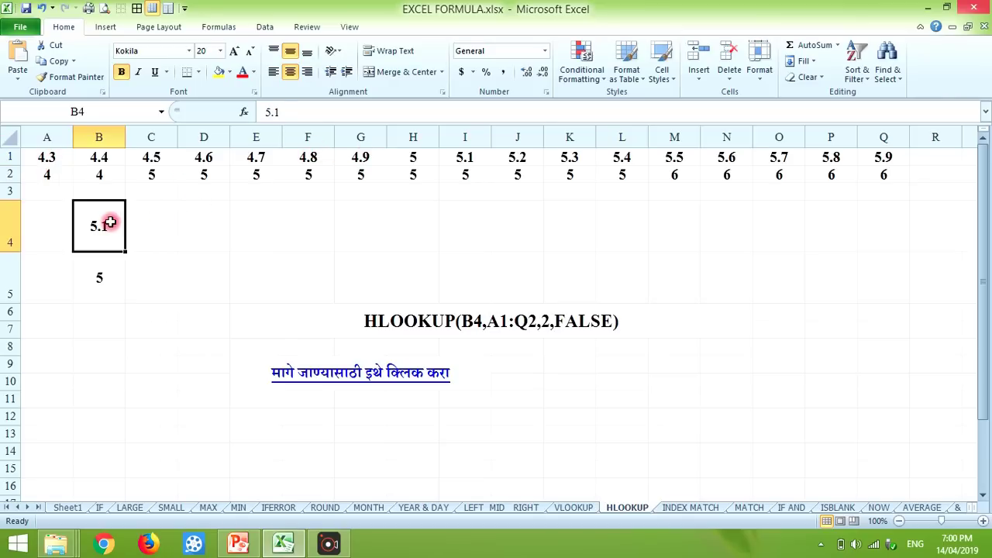
click(461, 158)
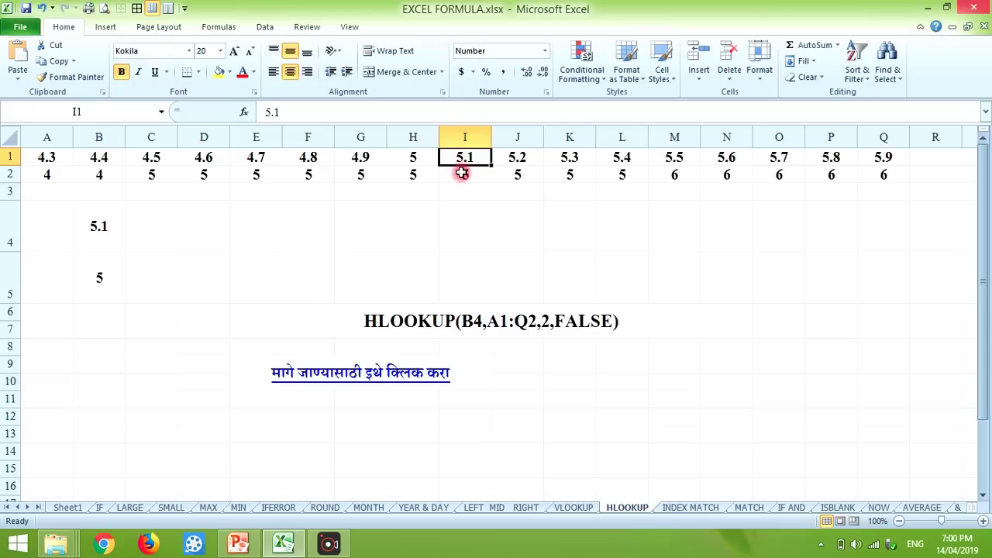
click(462, 174)
click(90, 267)
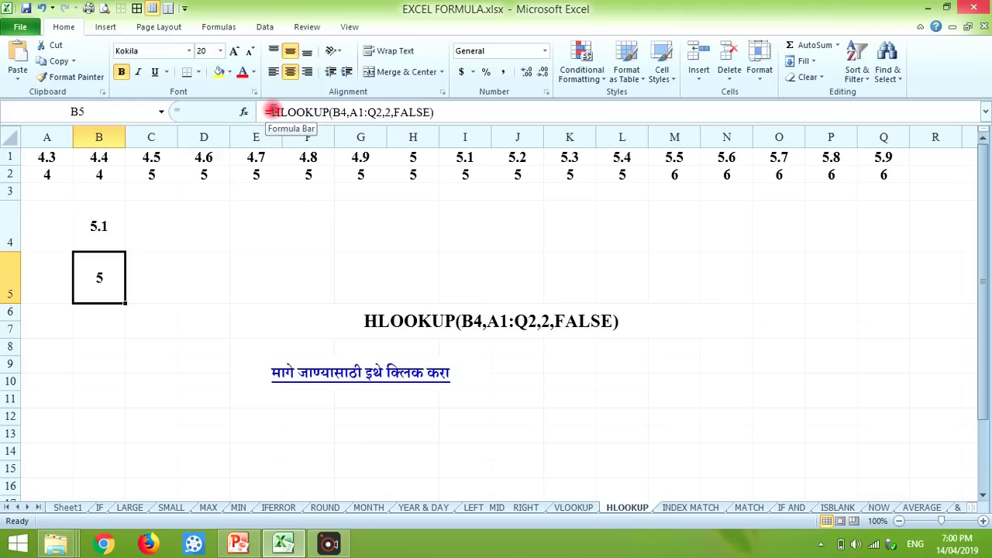
Enter =HLOOKUP(B4,A1:Q2,1) in B5, which returns 5.1.
text(=)
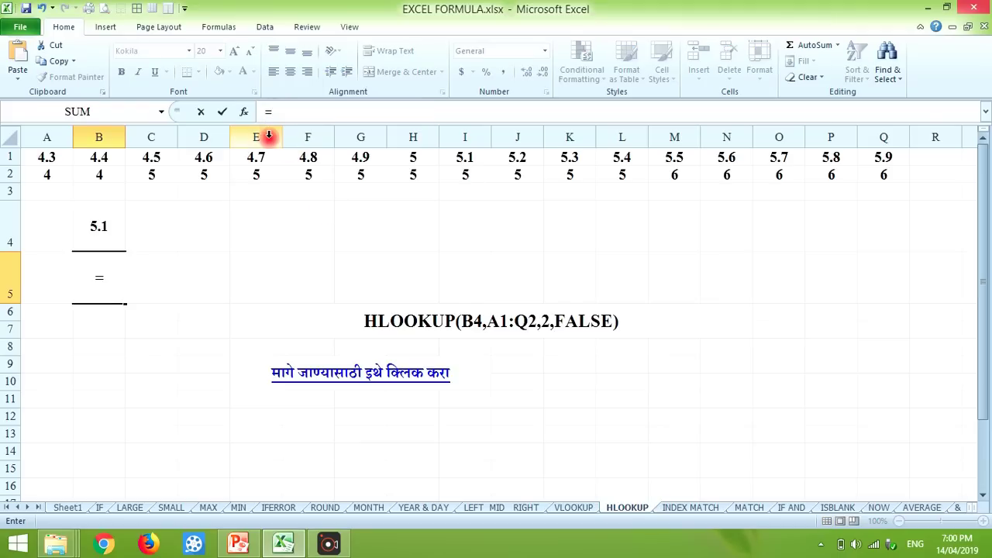
text(hl)
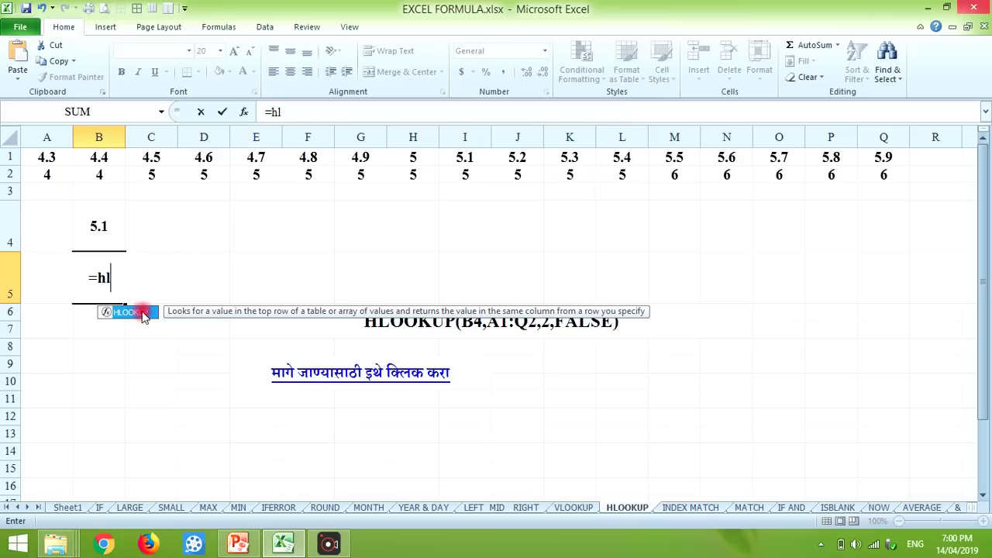
double_click(143, 313)
click(60, 158)
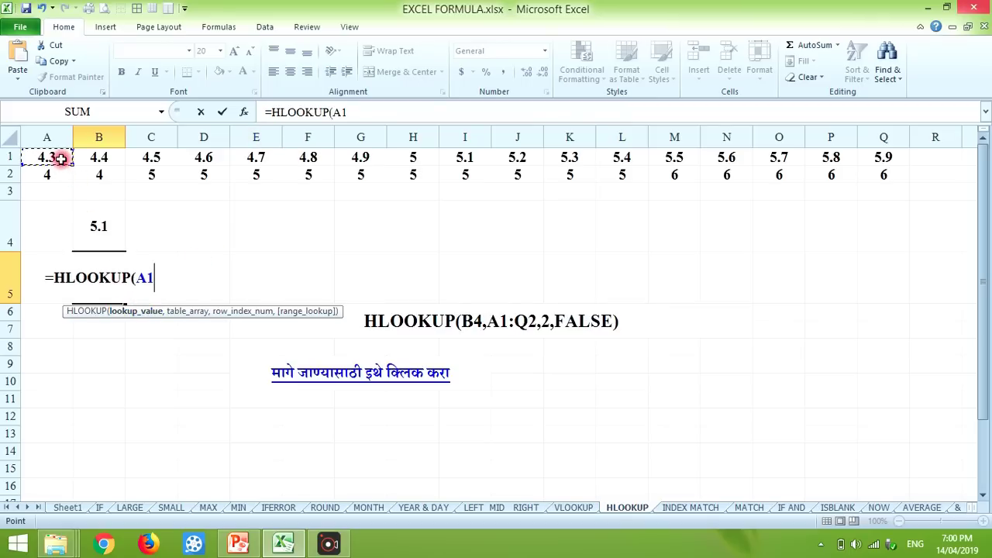
key(shift+Right)
key(shift+Right)
key(shift+Right)
key(shift+Right)
key(shift+Right)
key(shift+Right)
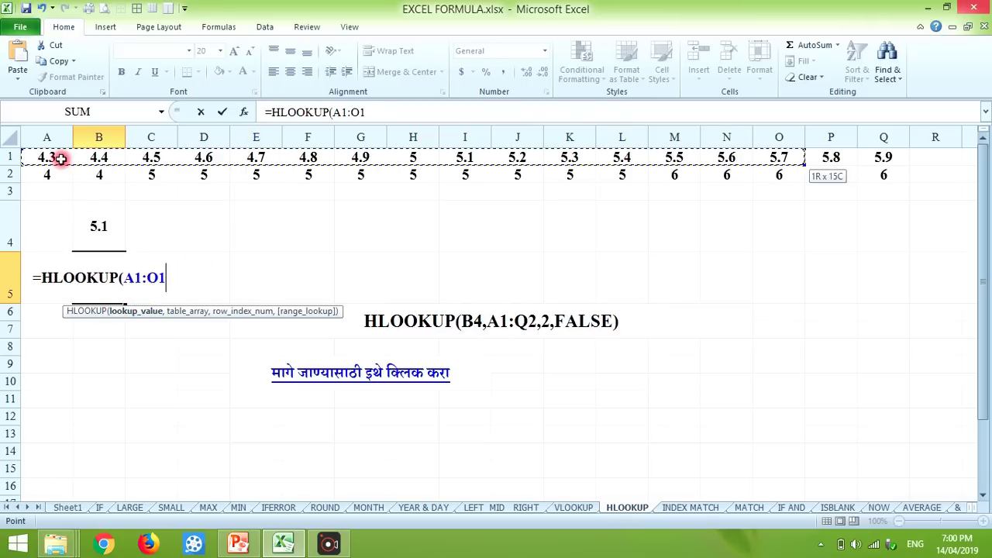
key(shift+Right)
key(shift+Right)
key(shift+Down)
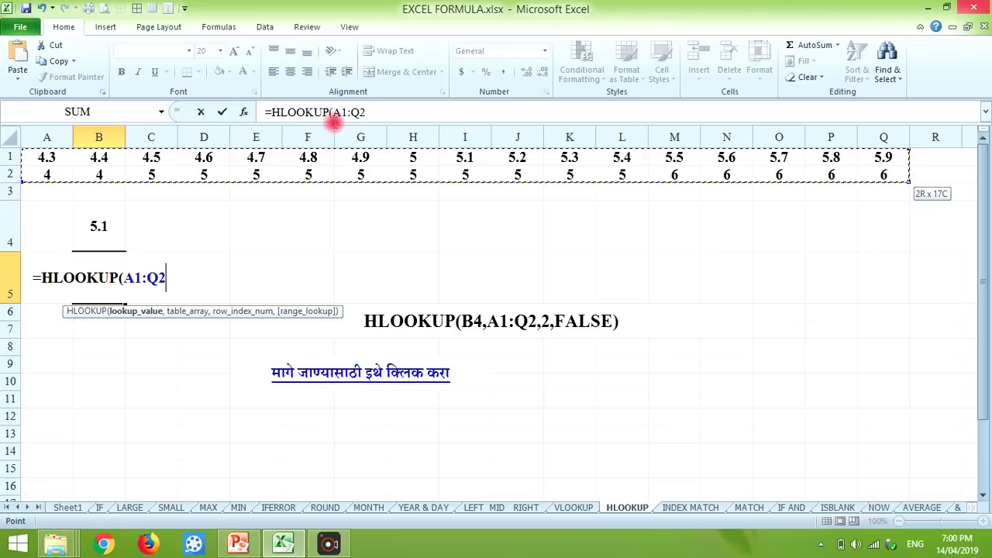
click(334, 113)
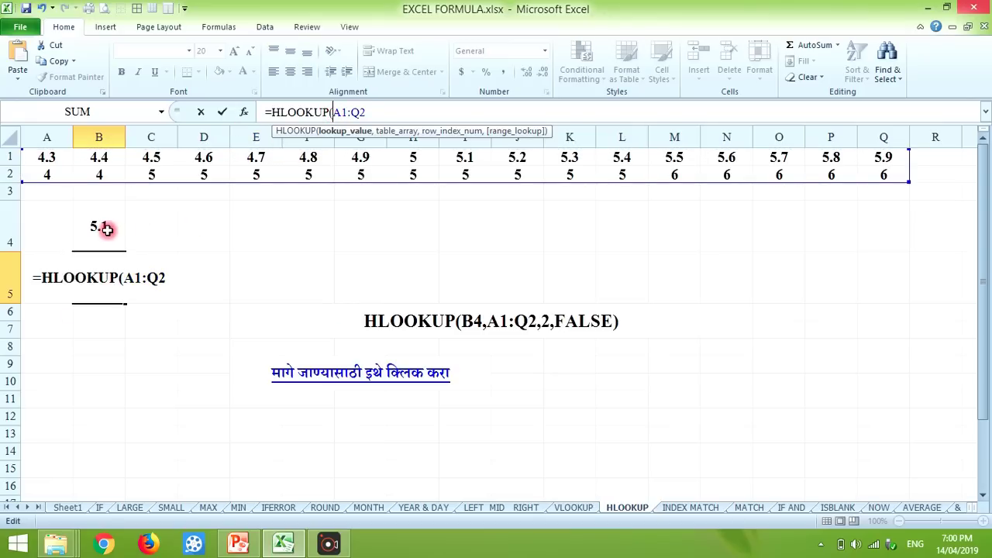
click(107, 229)
text(,)
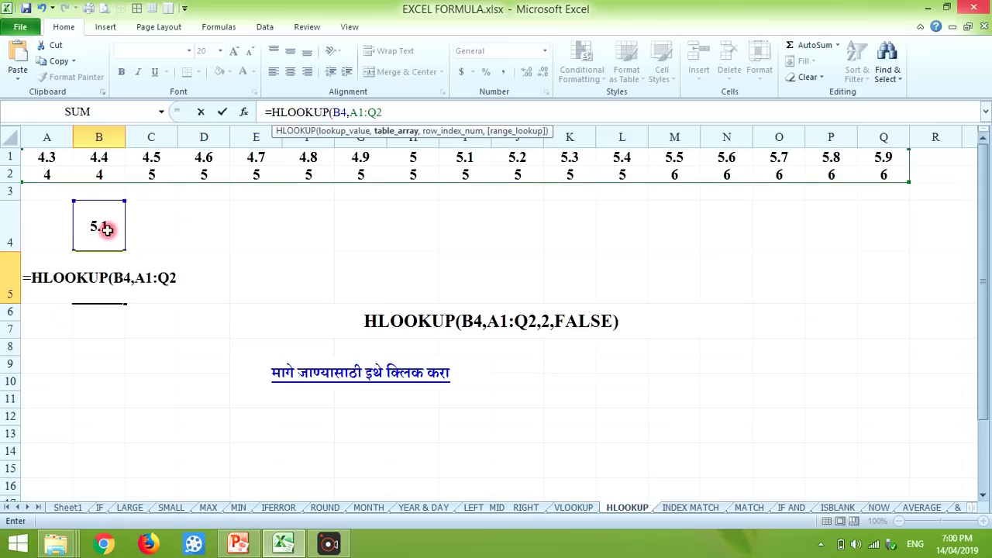
click(427, 107)
text(,)
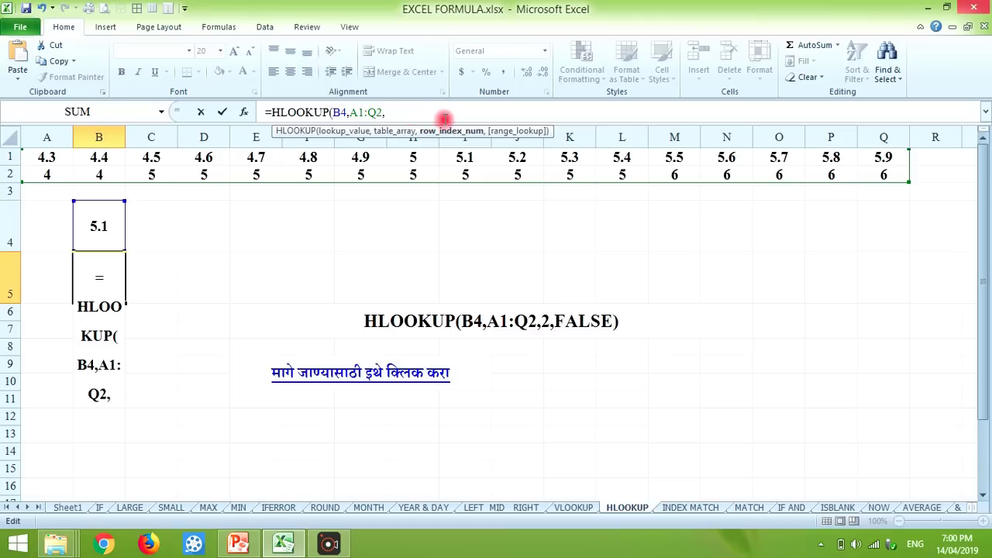
text(1)
key(Return)
key(Up)
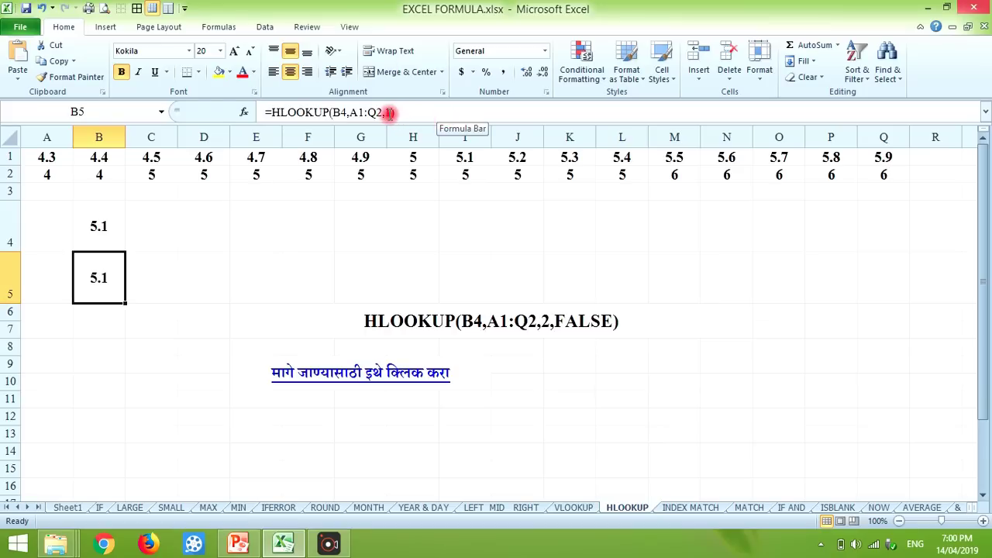
Replace the row index with false, leaving B5 showing #VALUE!
click(390, 112)
key(Delete)
text(f)
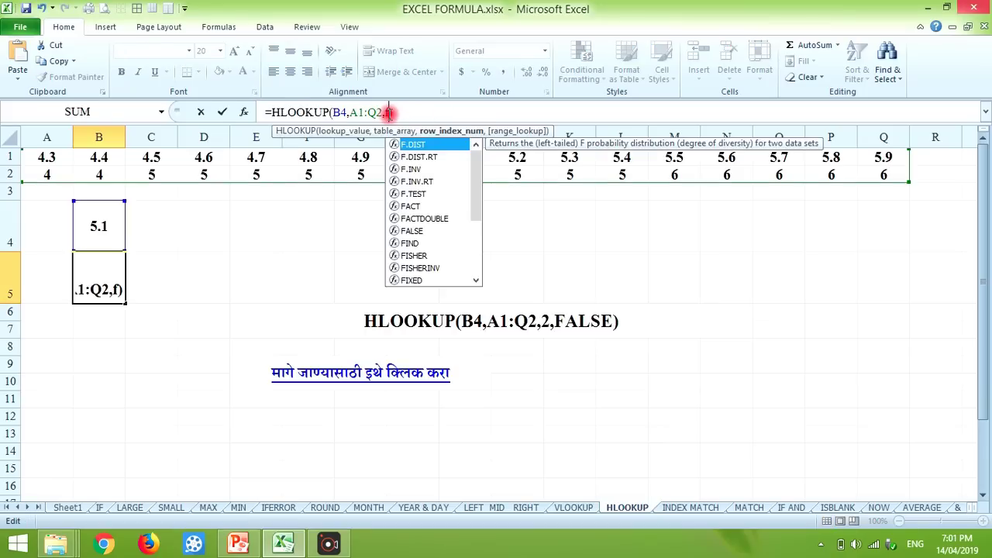
text(alse)
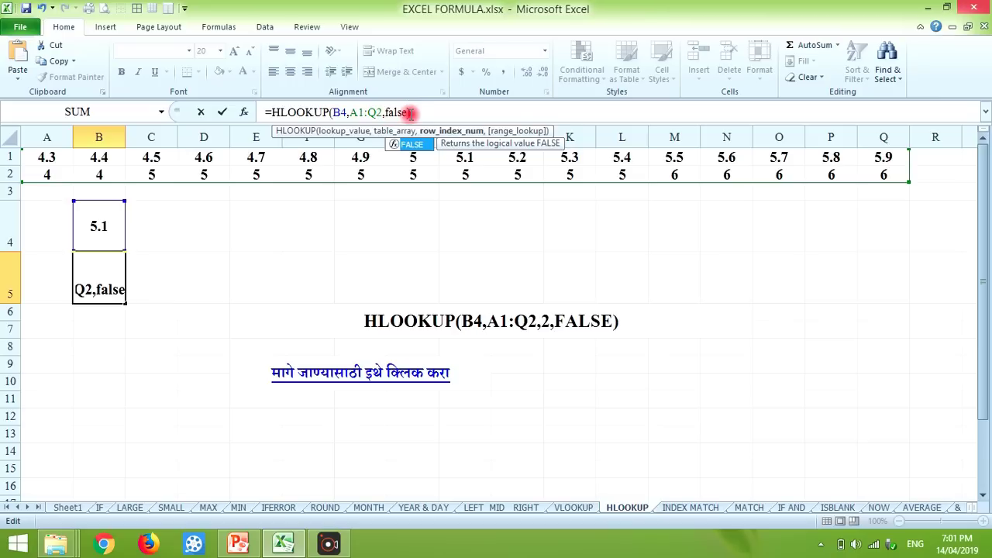
key(Return)
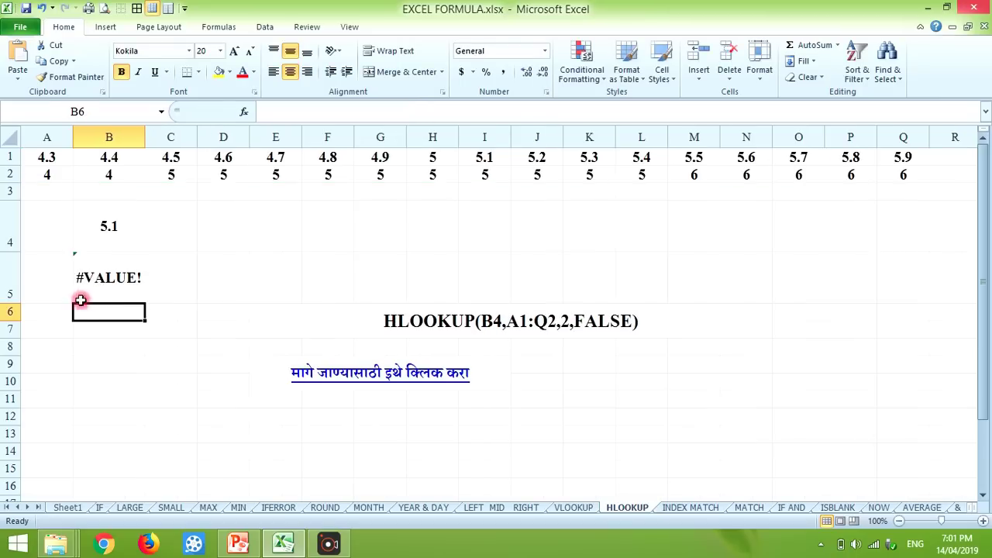
Set B5's HLOOKUP row index to 1, then to 2.
click(105, 282)
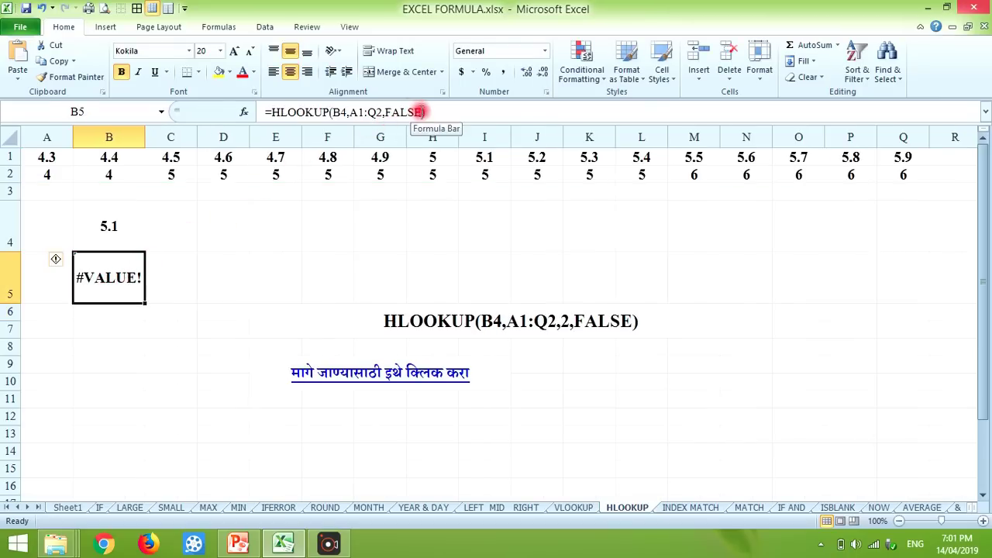
click(421, 113)
key(BackSpace)
key(BackSpace)
key(BackSpace)
key(BackSpace)
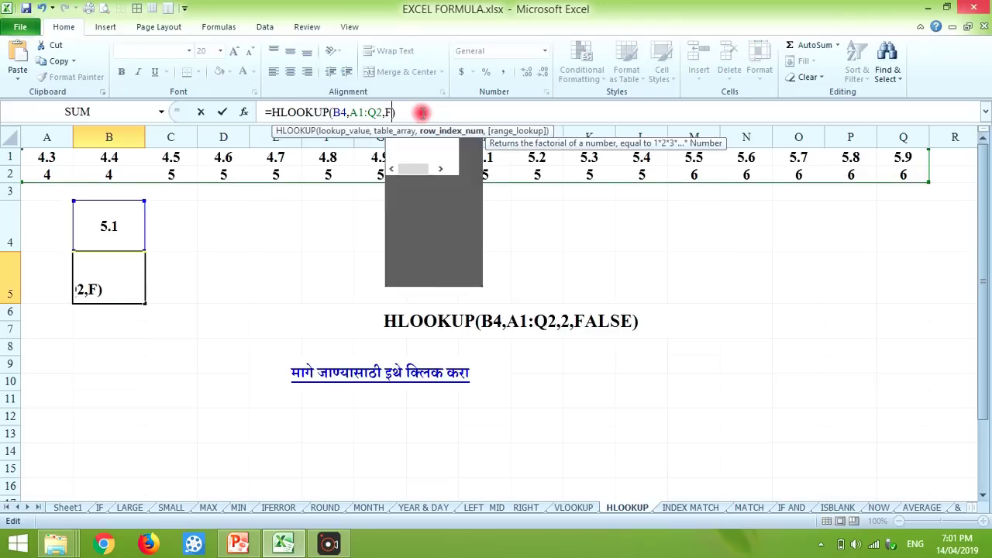
key(BackSpace)
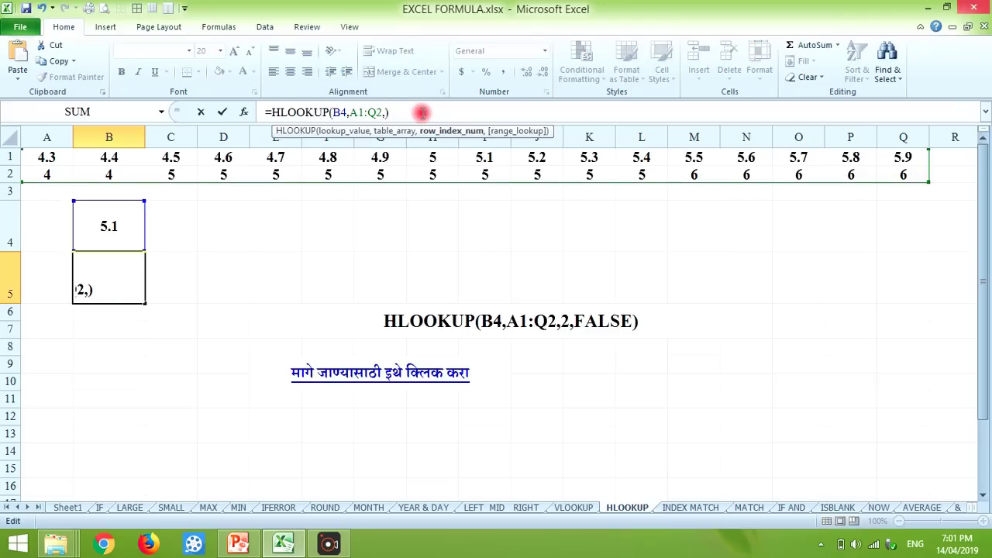
text(1)
key(Return)
key(Up)
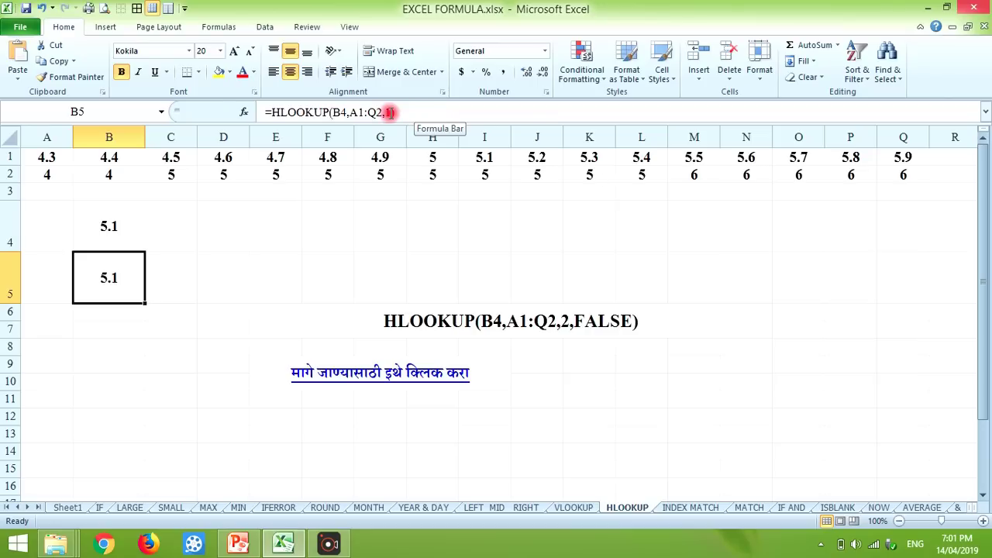
click(390, 113)
key(BackSpace)
text(2)
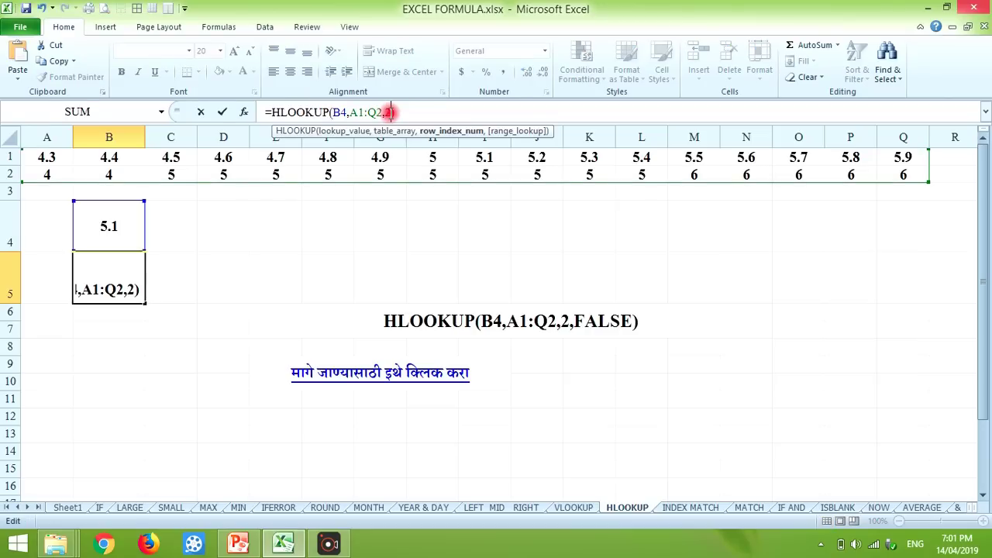
key(Return)
Enter yes in I3 below the lookup table.
click(484, 173)
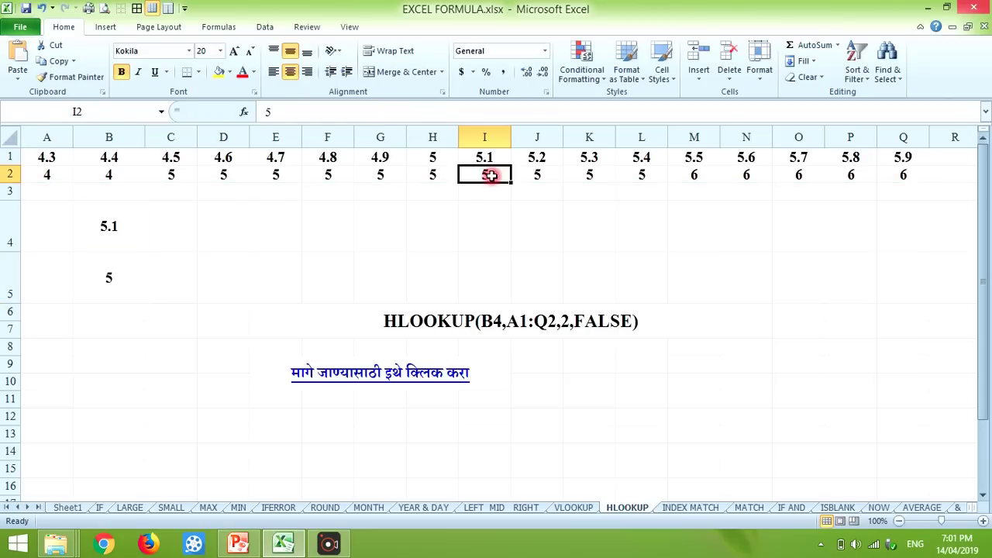
click(484, 190)
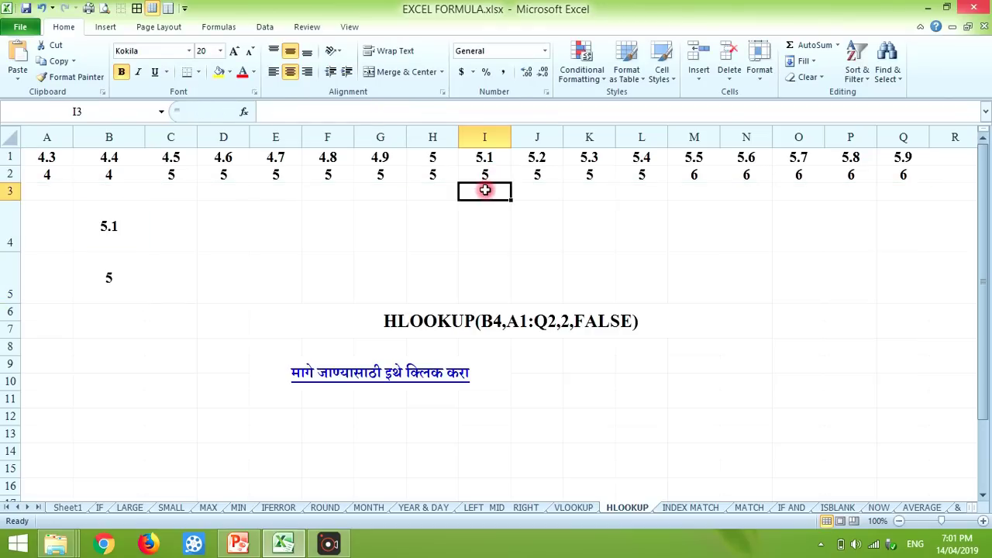
text(yes)
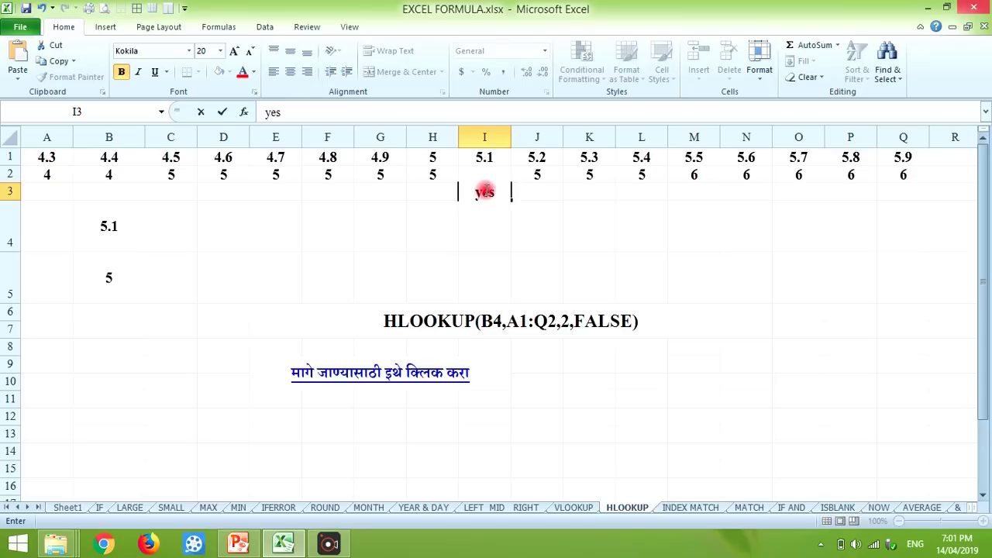
key(Return)
Change B5's row index to 3, which returns #REF! for range A1:Q2.
click(113, 281)
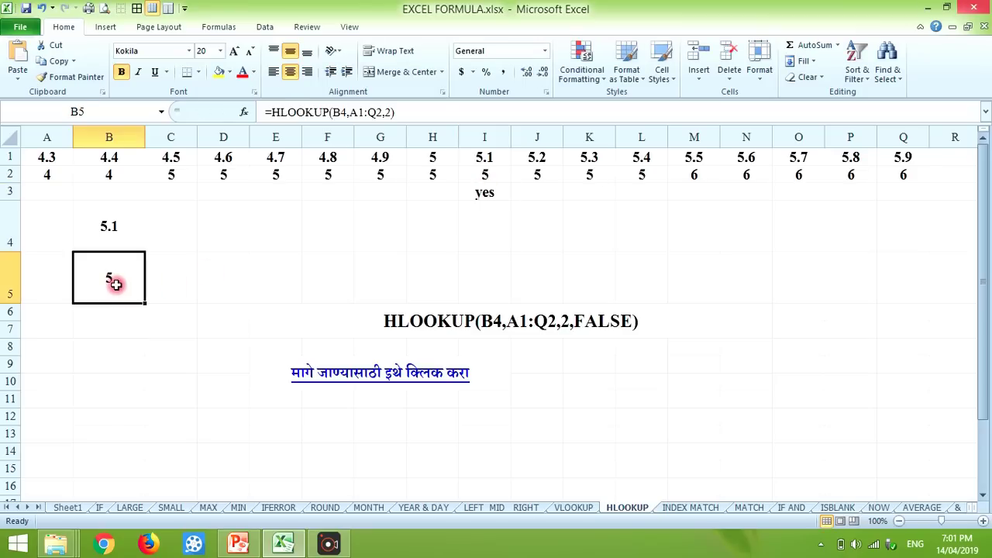
click(391, 112)
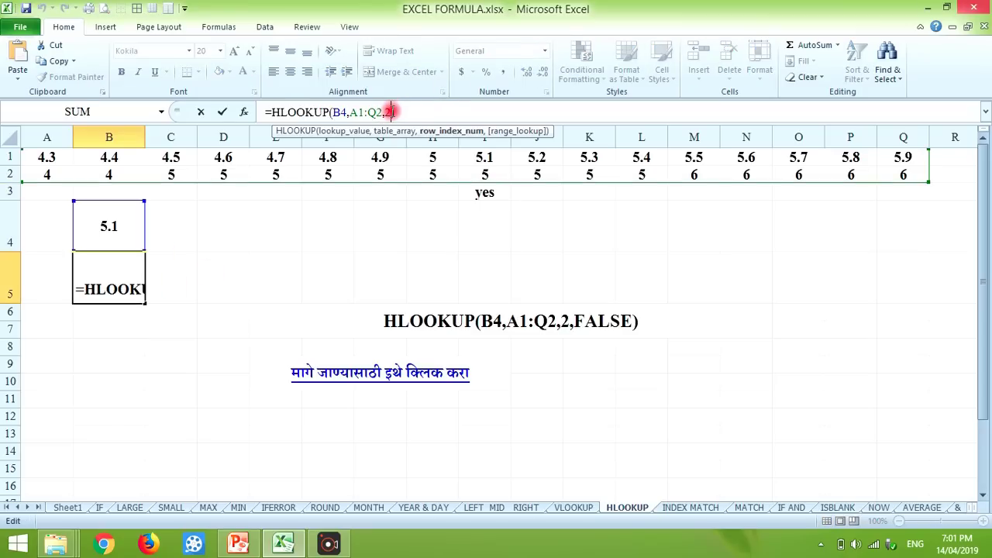
key(BackSpace)
key(Return)
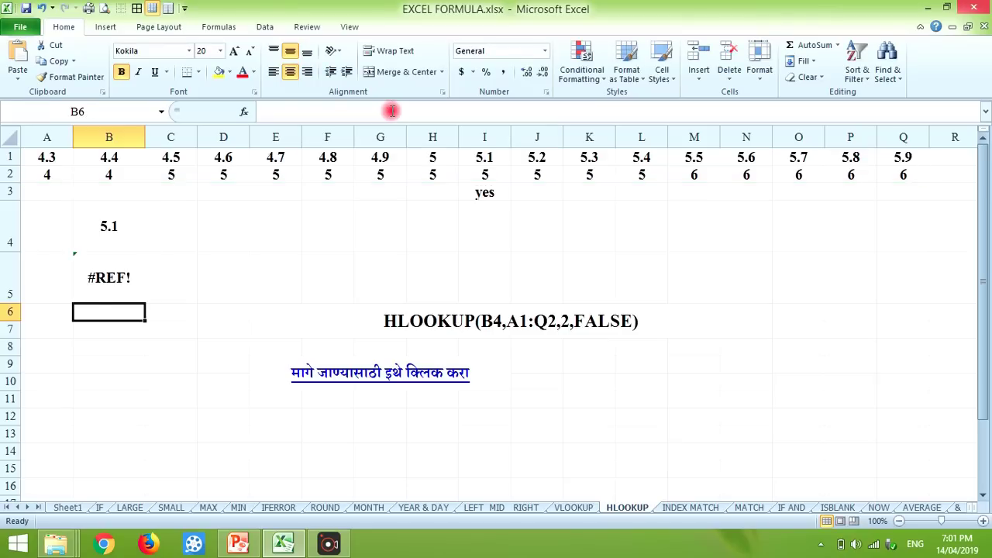
Widen B5's HLOOKUP range from A1:Q2 to A1:Q3 so it returns yes, then return to Sheet1.
click(105, 282)
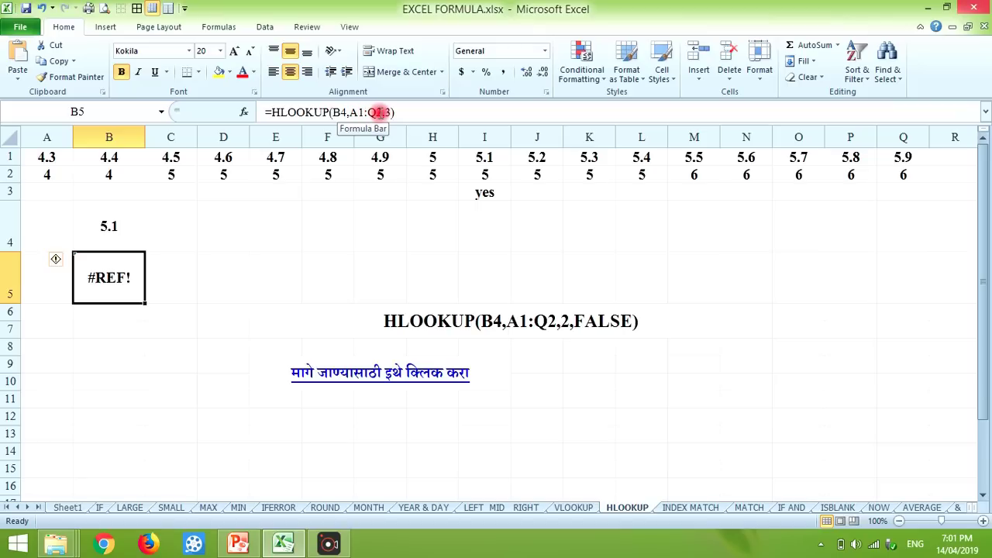
click(382, 112)
key(BackSpace)
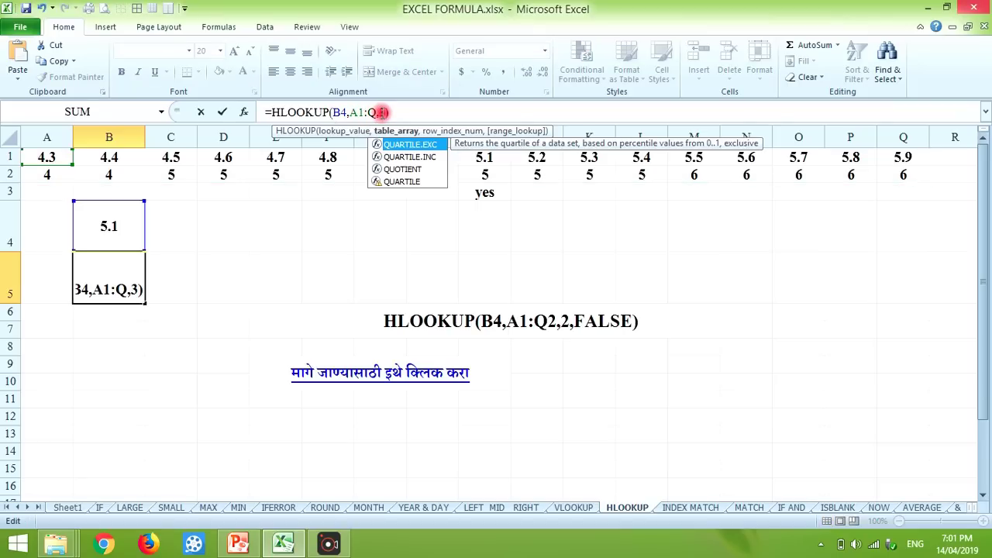
text(2)
key(Return)
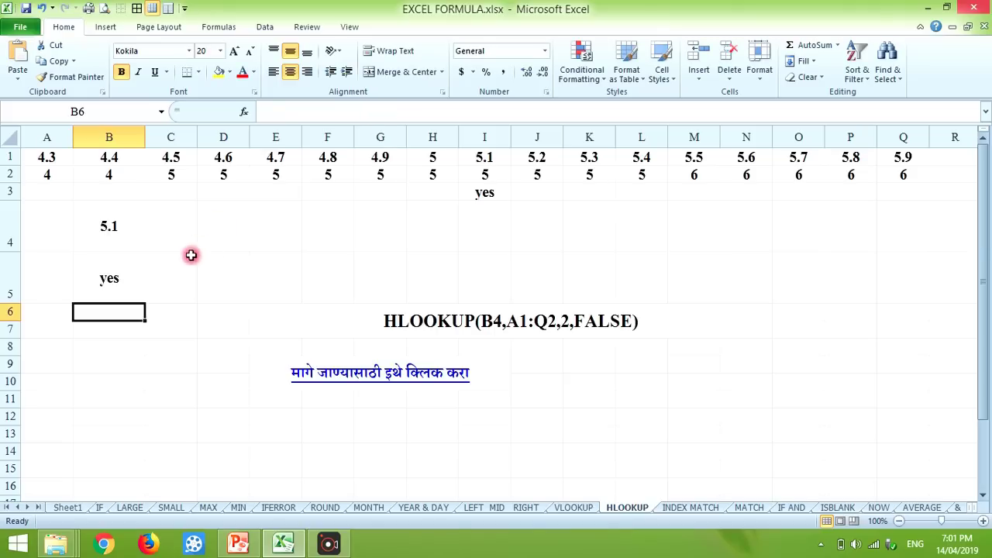
click(138, 276)
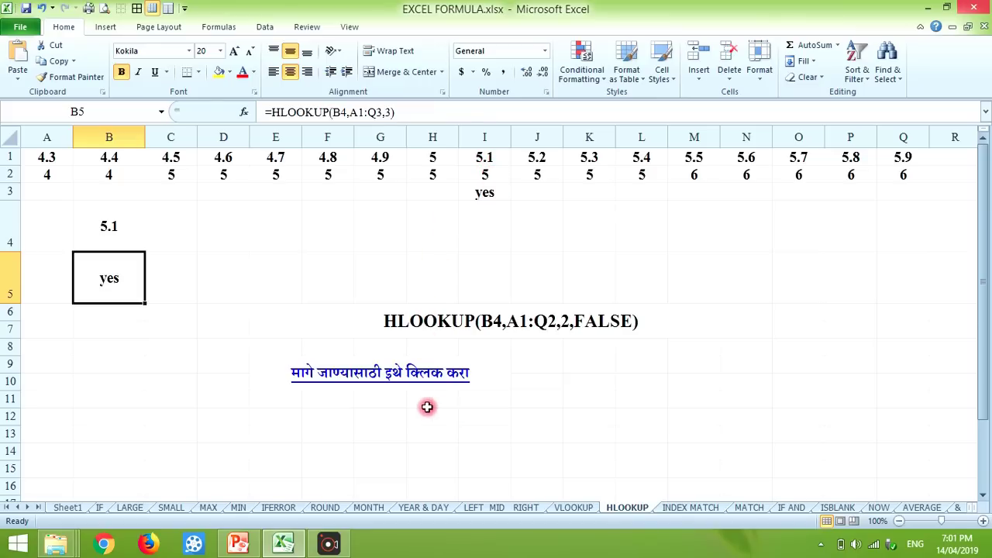
click(399, 375)
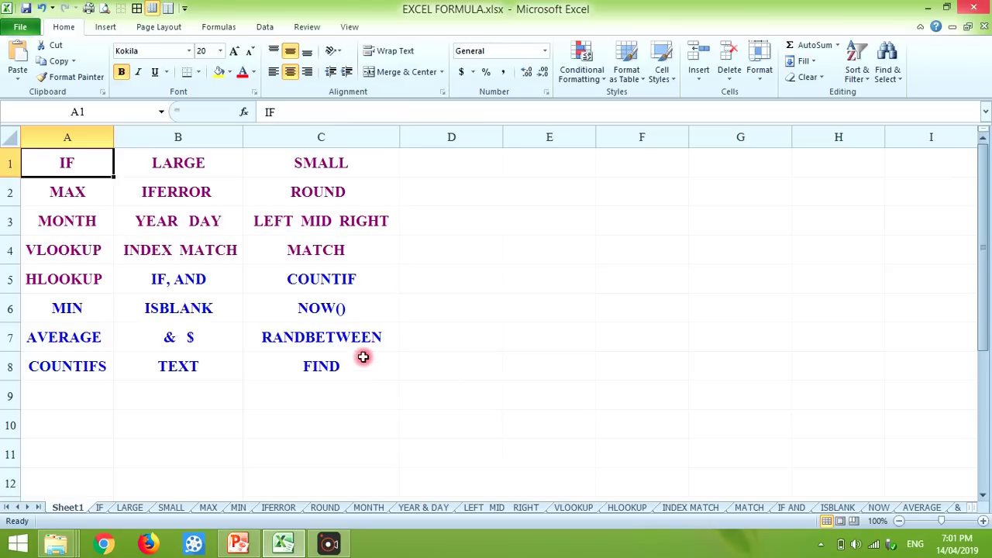
Open the IF AND sheet and inspect E2, C7's F and E7's =IF(AND(C7="F",D7>=700),B7,"").
click(183, 282)
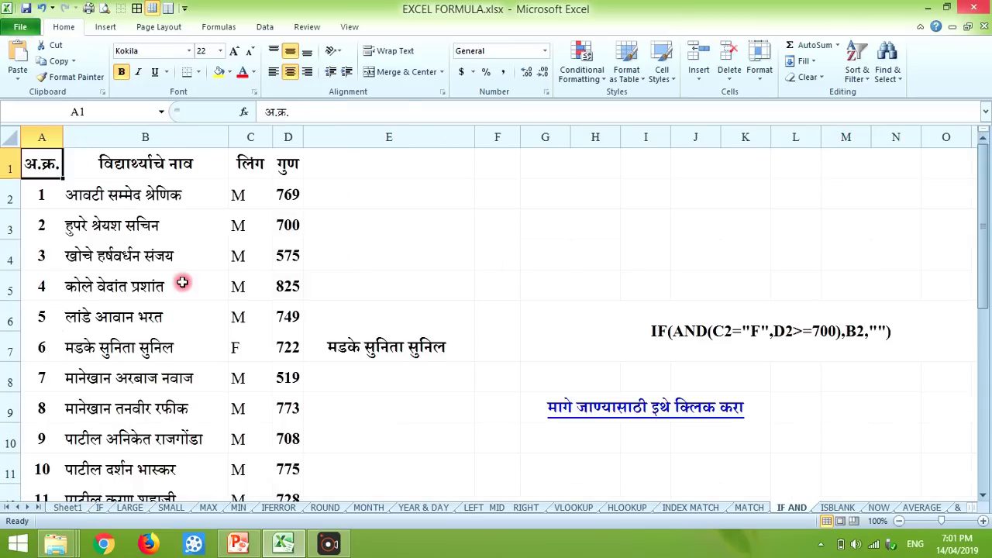
click(663, 331)
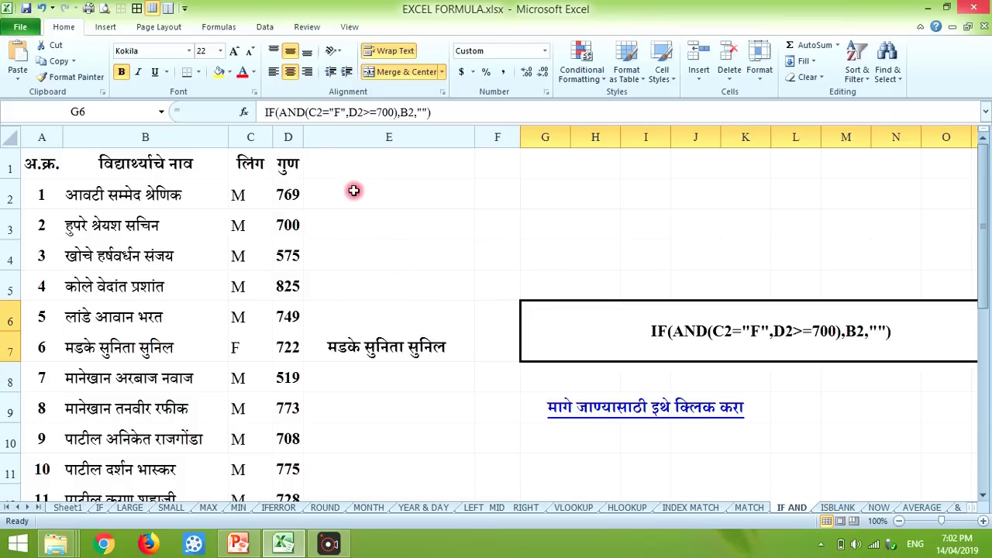
click(353, 191)
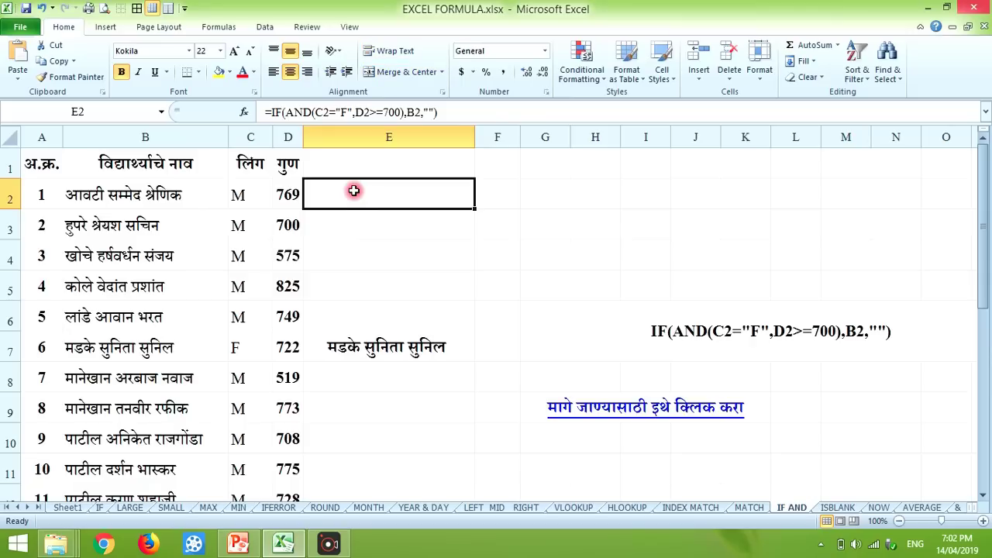
click(233, 349)
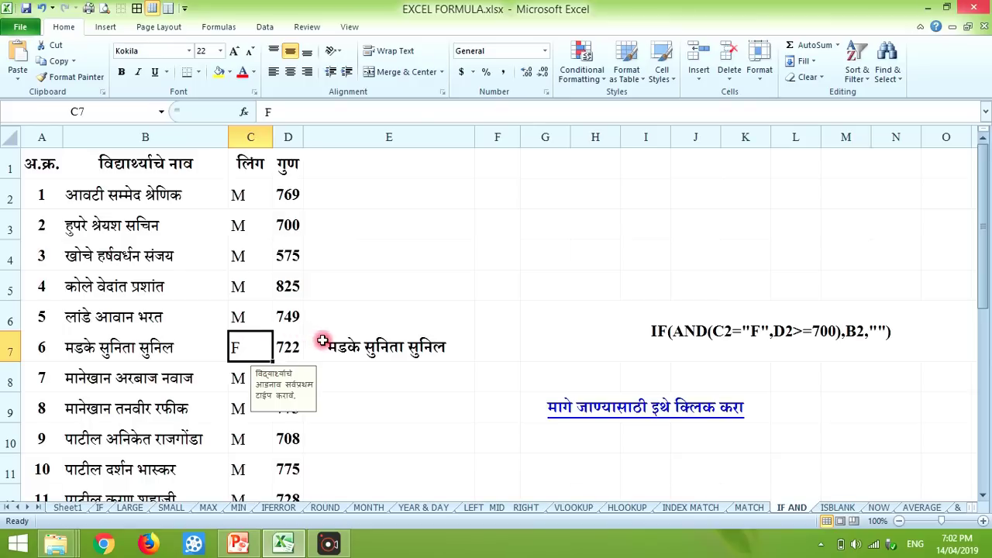
click(350, 333)
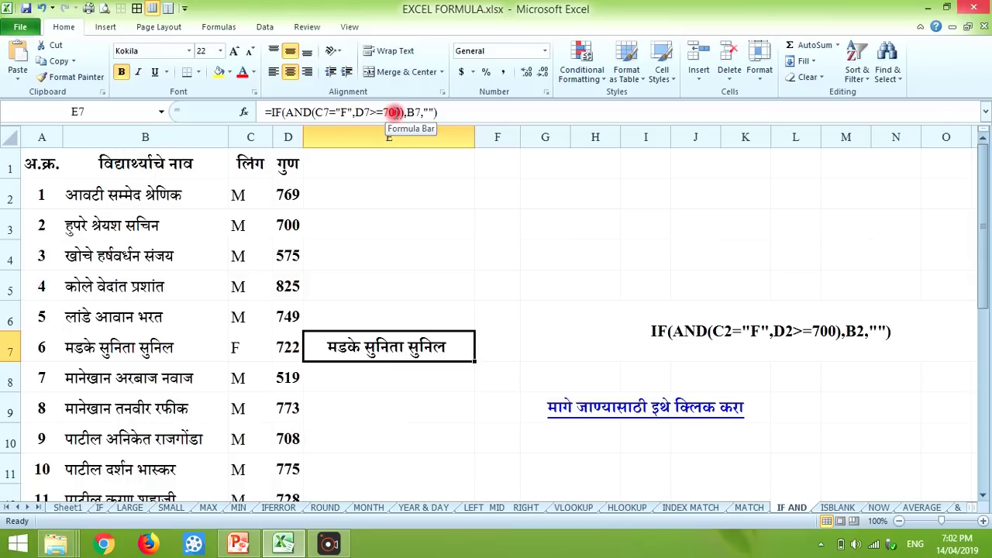
click(384, 185)
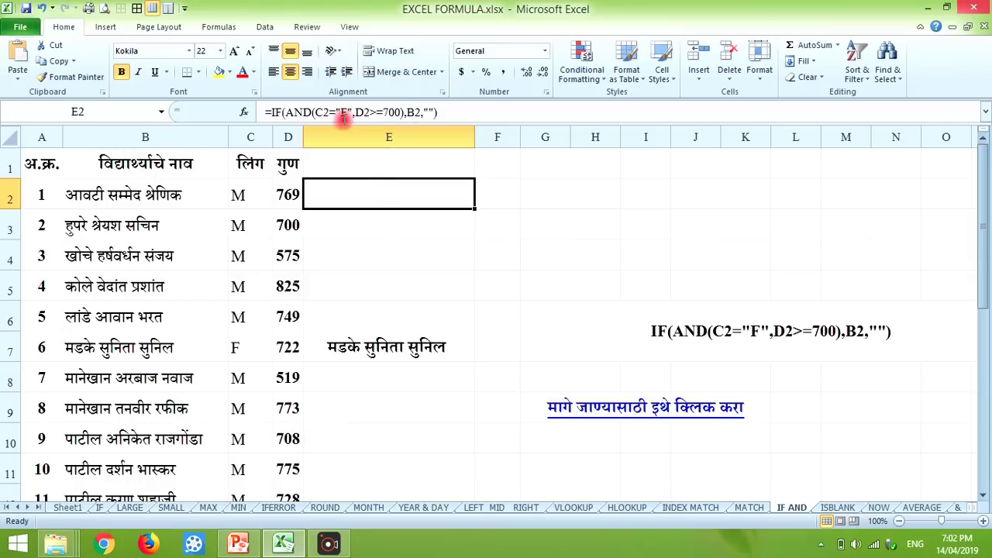
click(255, 346)
click(318, 349)
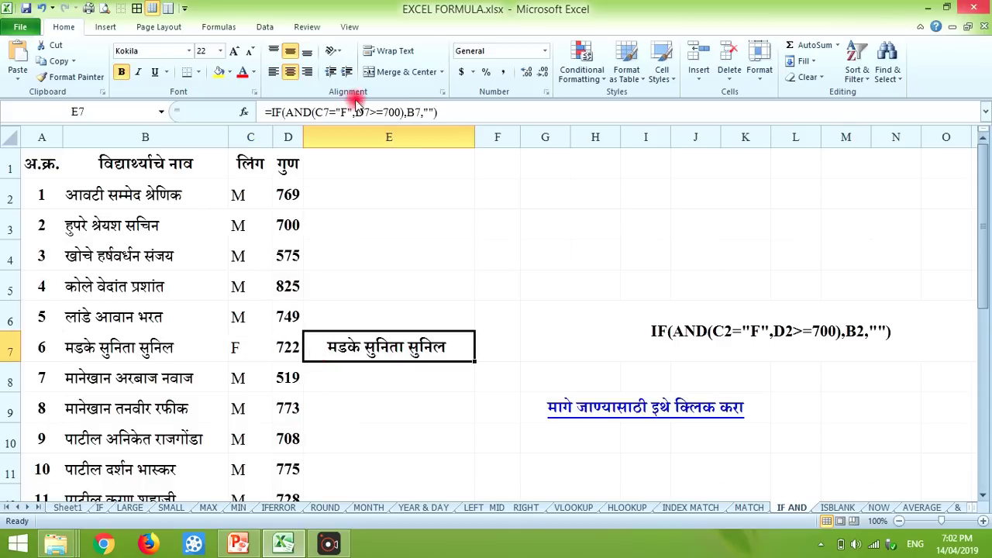
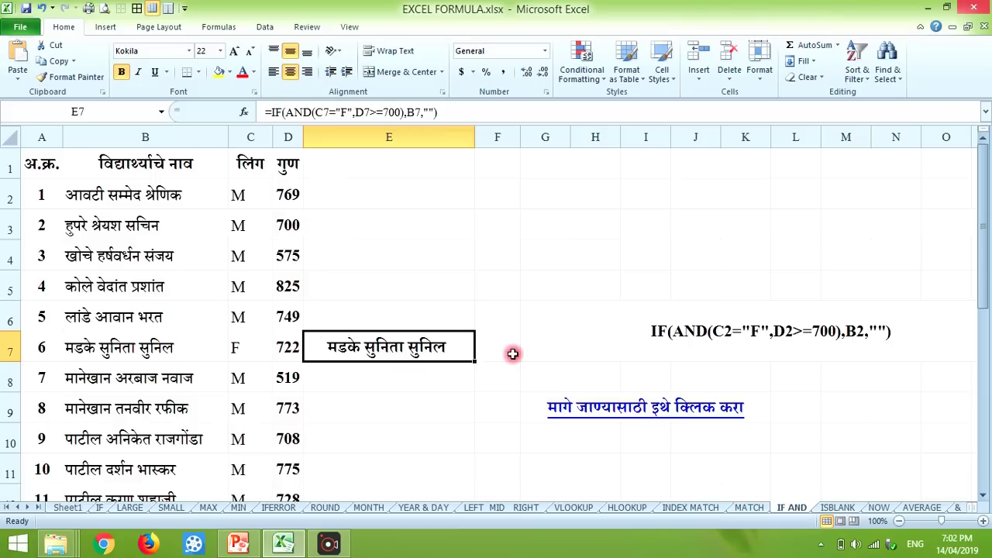
Go back to the function index and open the COUNTIF sheet of per-class student counts.
click(582, 407)
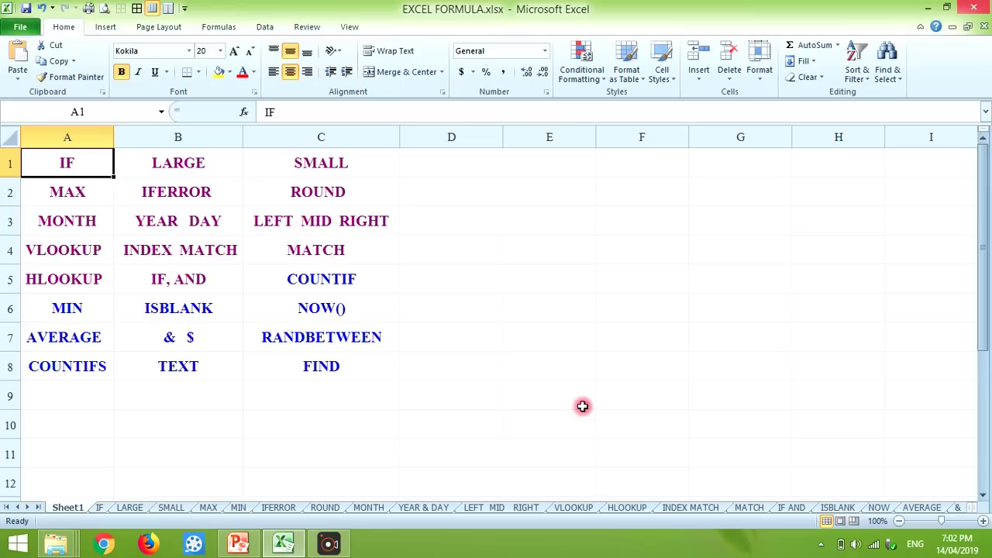
click(319, 279)
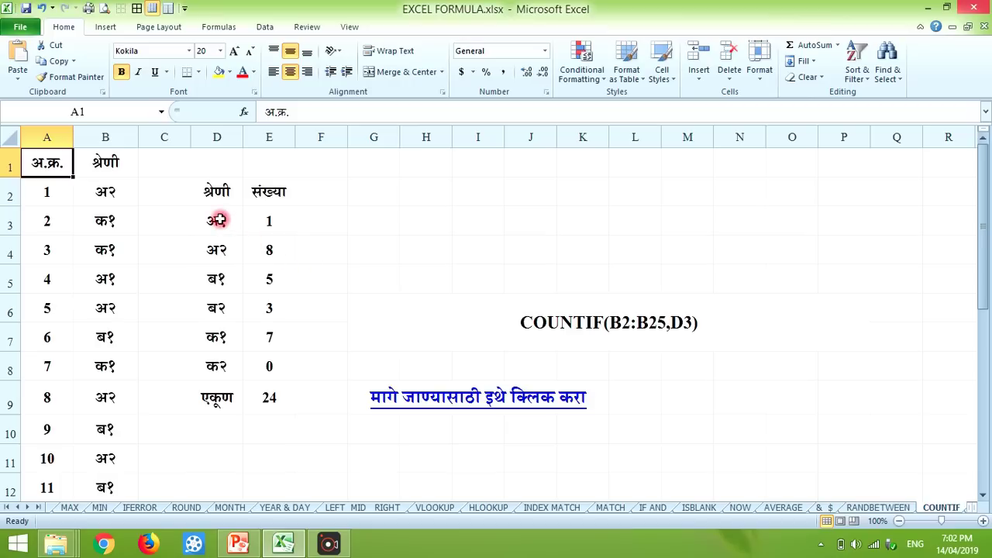
Replace D3 with the Marathi class "अ१" in E3's COUNTIF formula, then return to Sheet1.
click(256, 220)
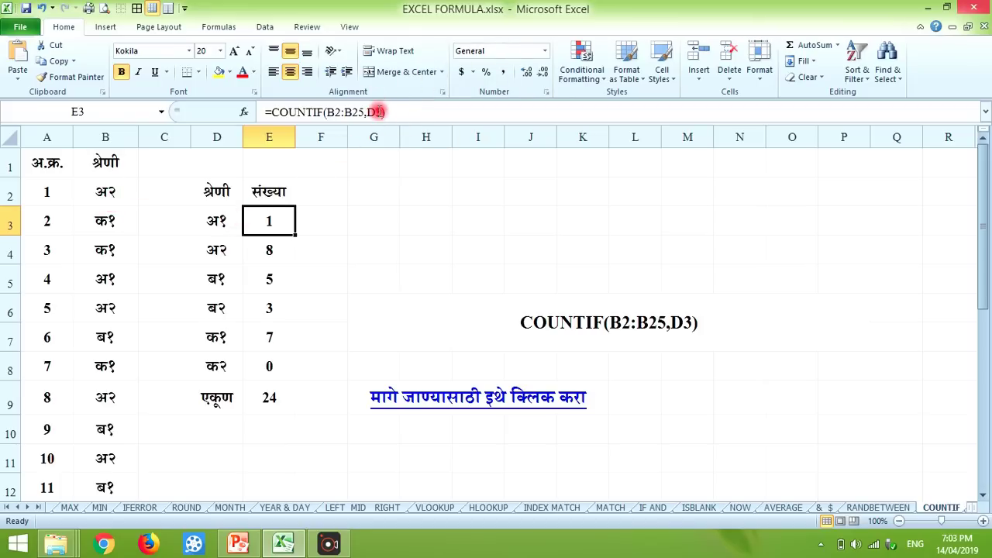
click(380, 111)
key(BackSpace)
key(BackSpace)
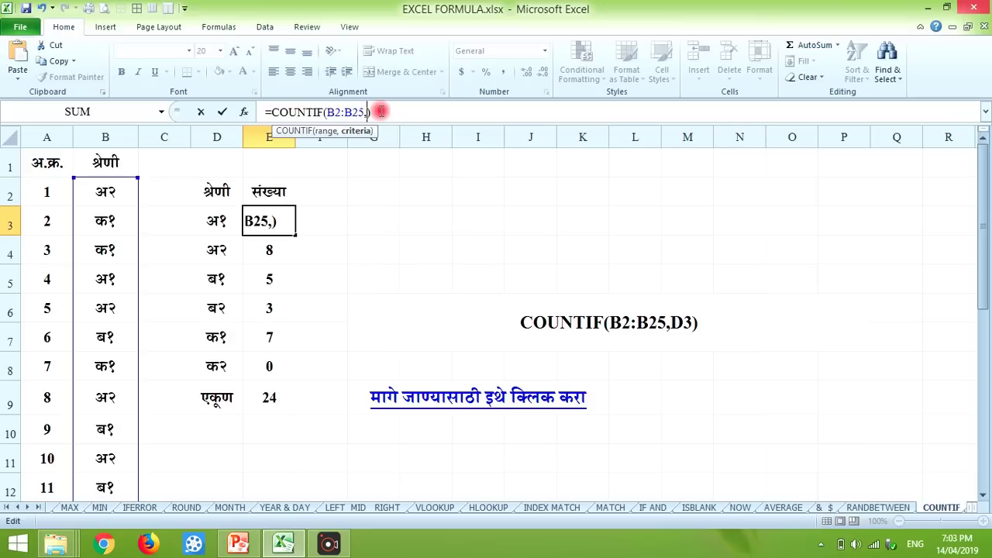
text(")
key(alt+shift)
text(a)
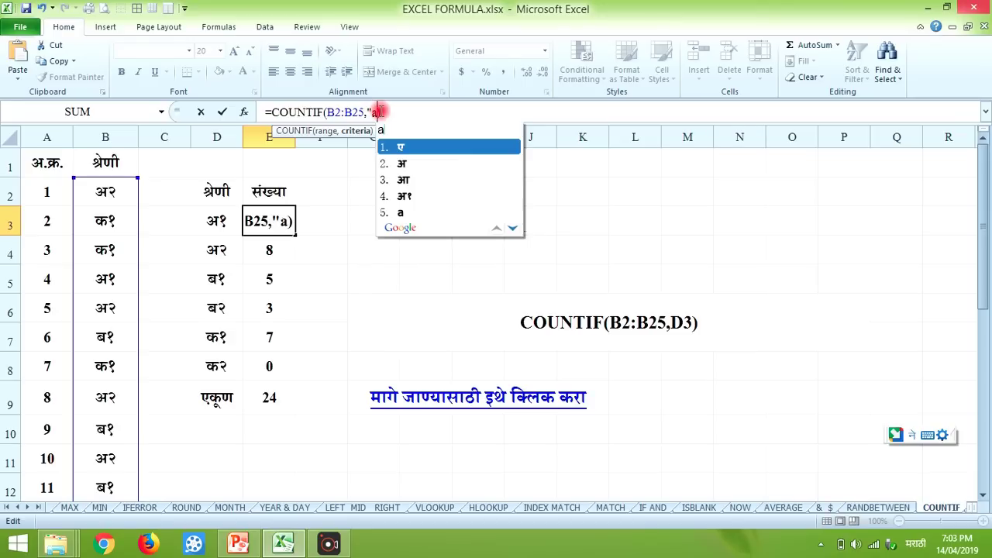
key(Down)
key(Down)
key(Down)
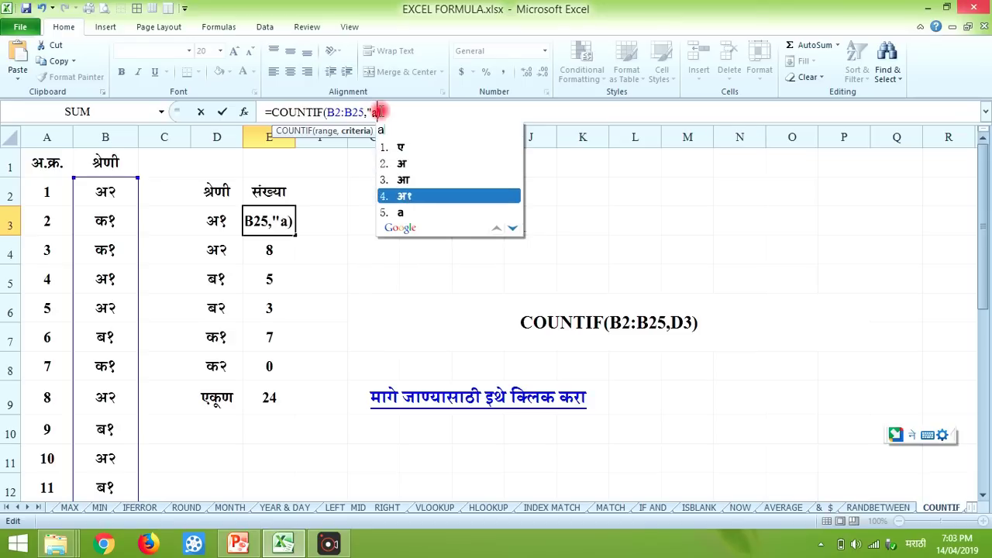
key(Return)
key(Return)
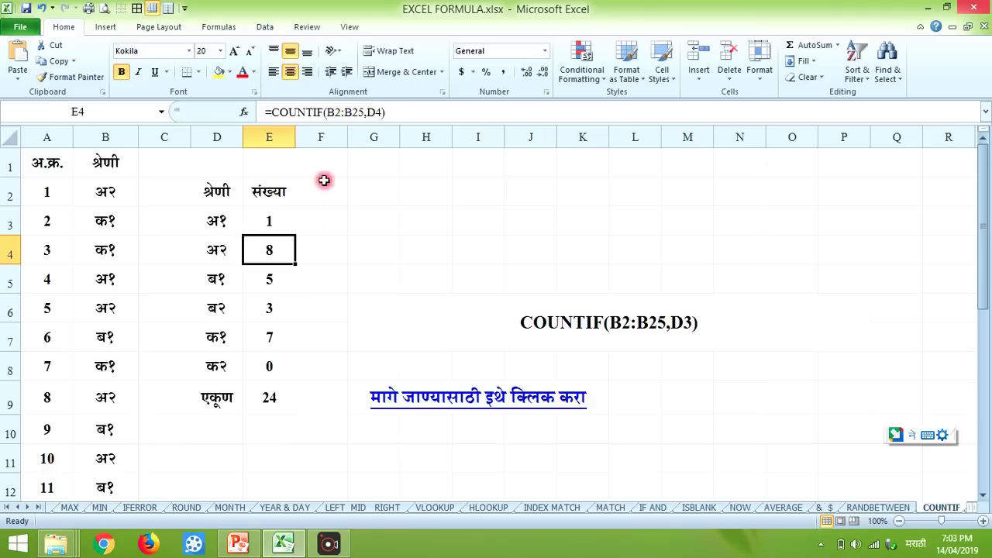
click(271, 219)
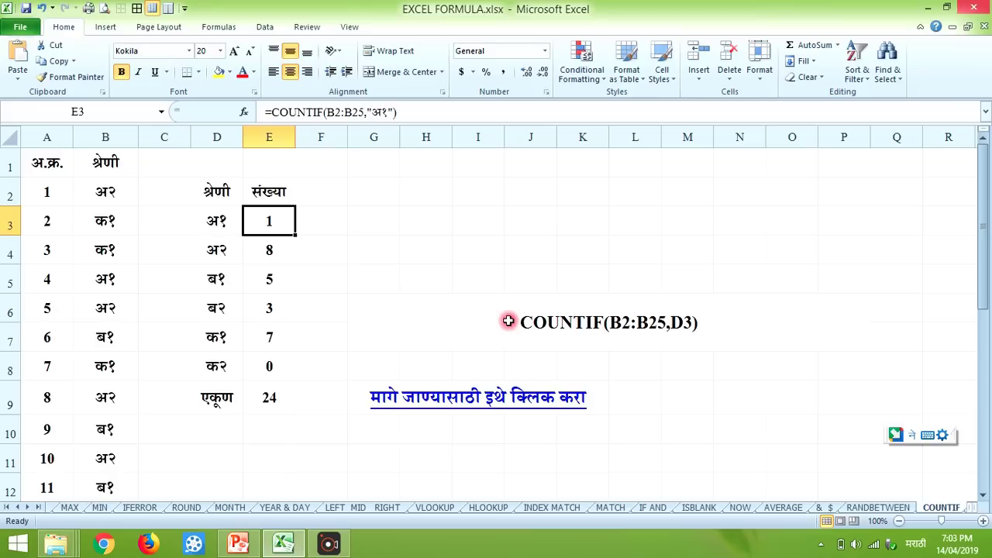
click(461, 395)
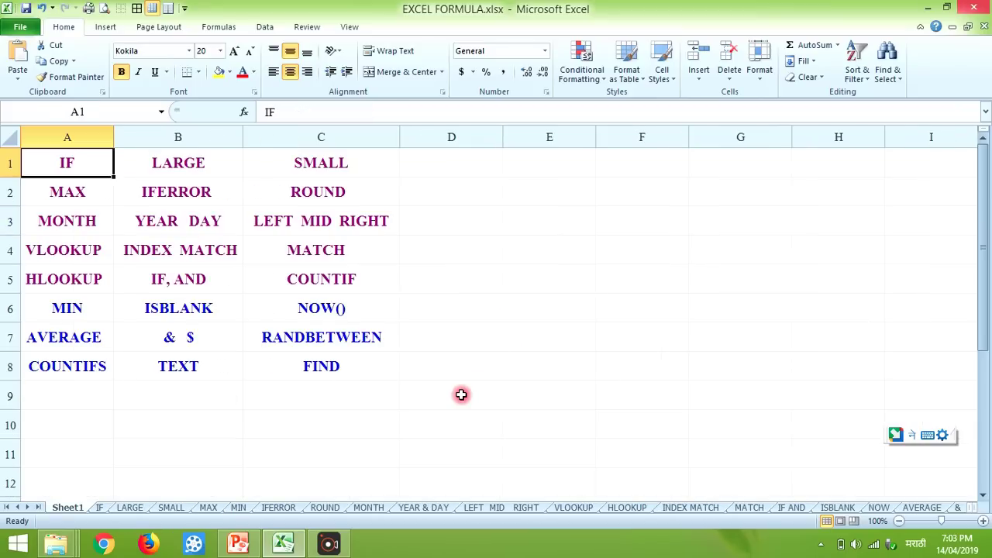
click(64, 312)
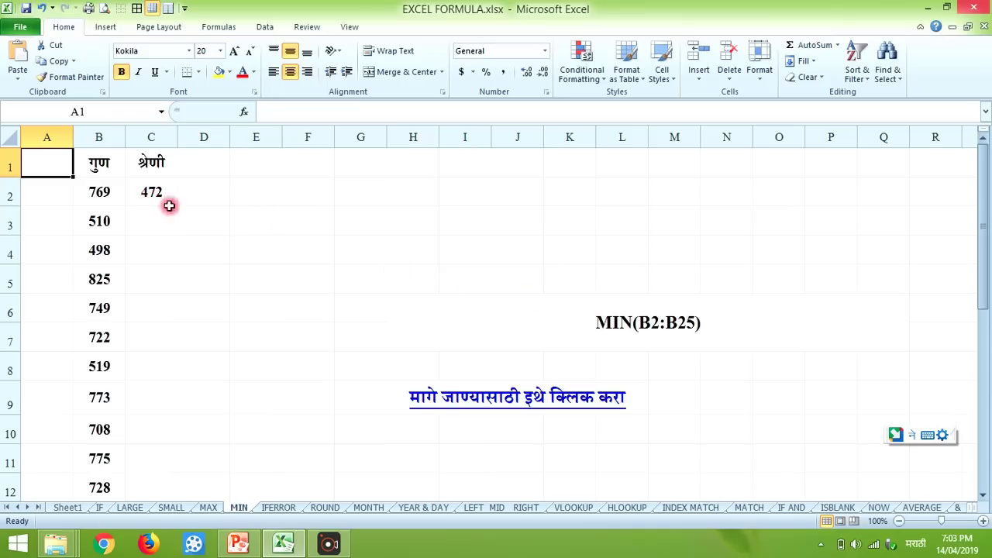
click(444, 397)
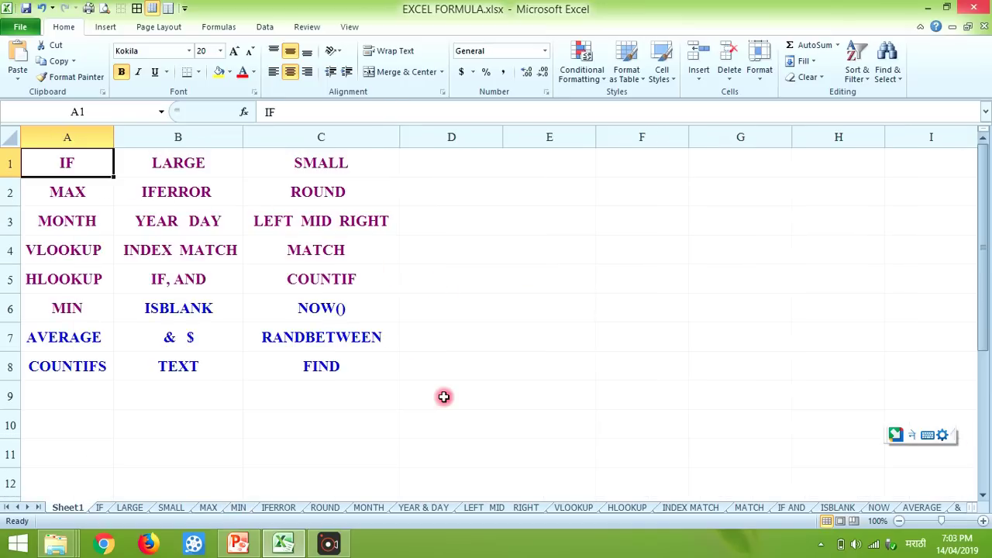
click(169, 310)
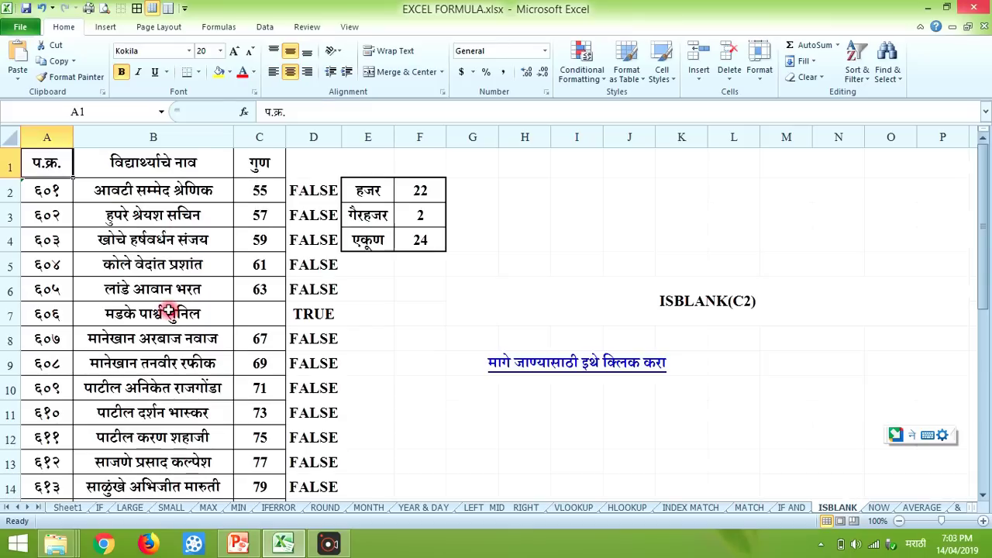
click(297, 190)
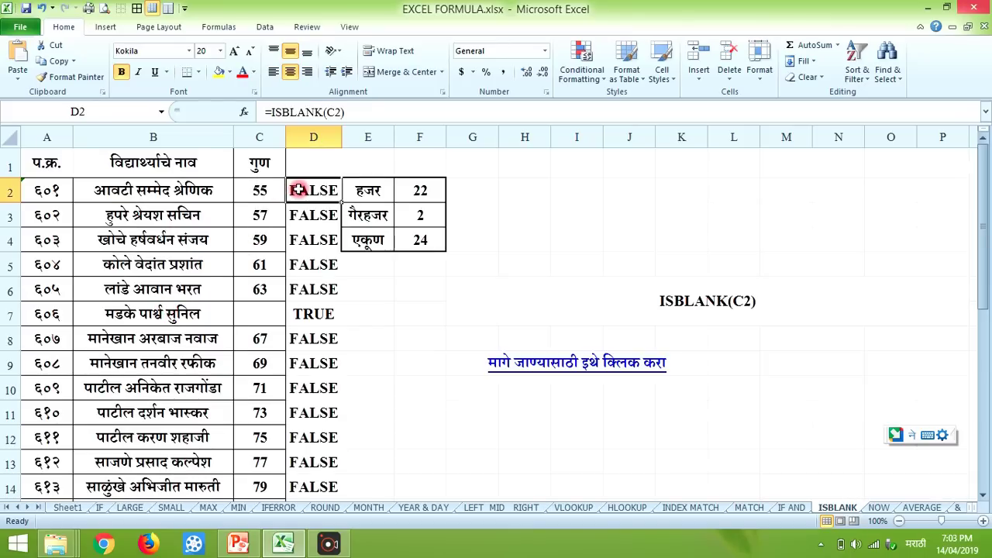
click(294, 314)
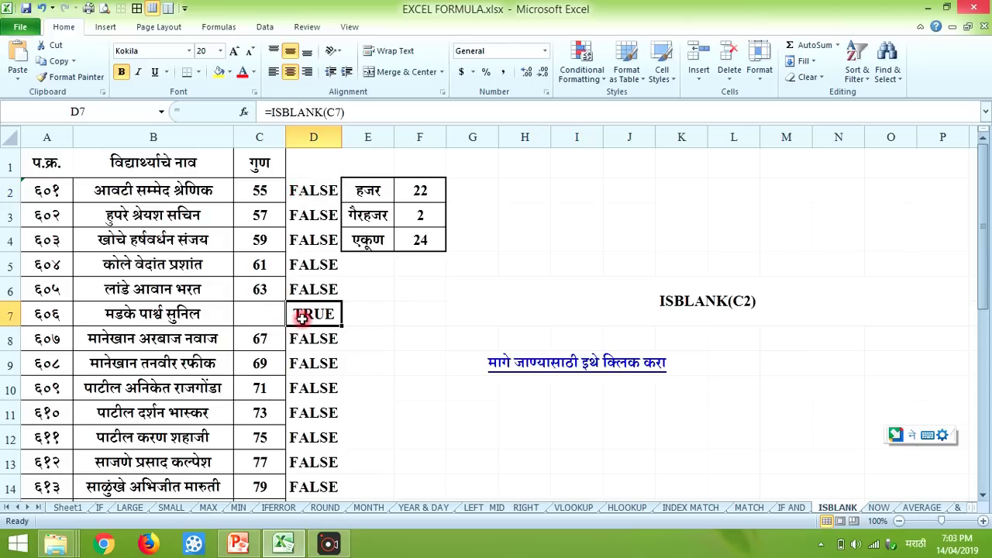
click(268, 316)
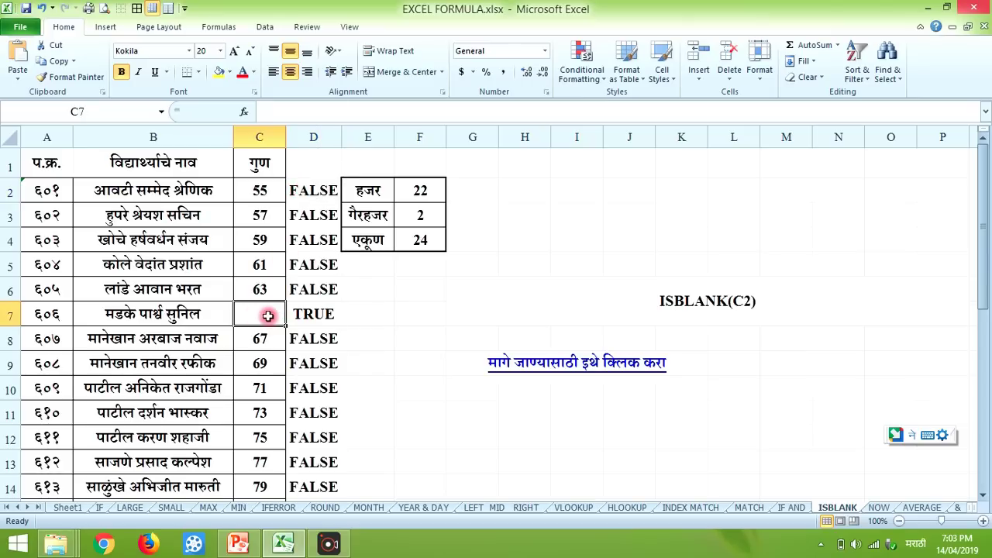
click(306, 314)
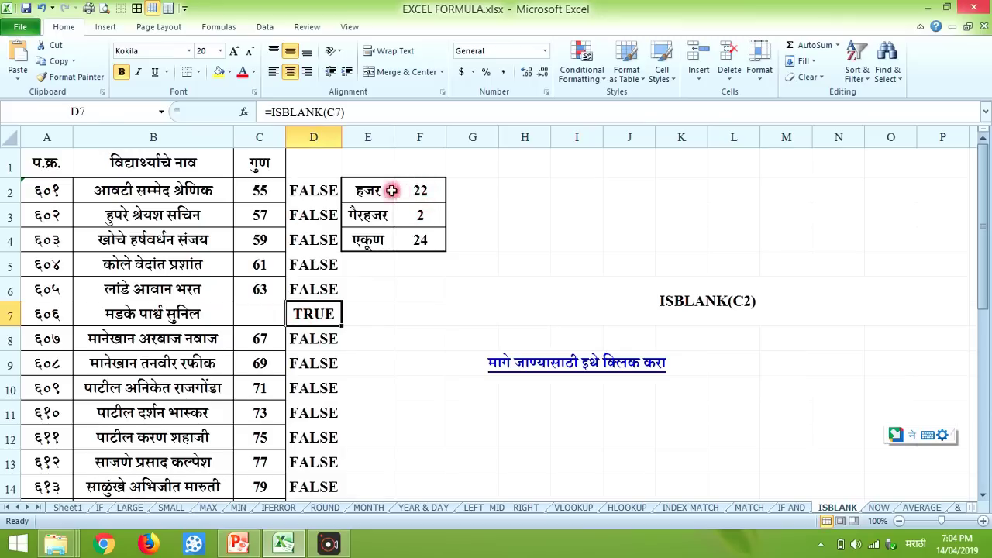
click(410, 190)
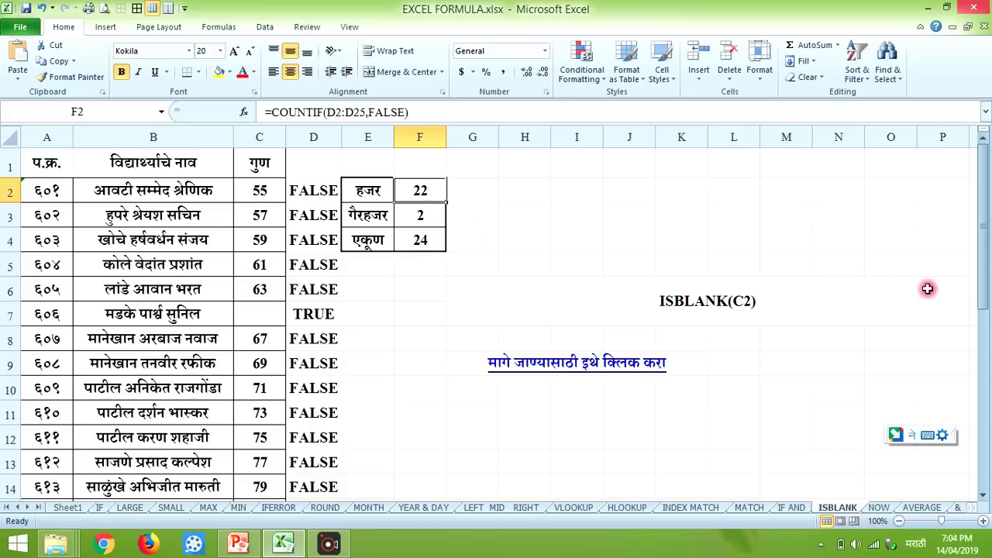
mouse_move(982, 277)
mouse_down()
mouse_move(989, 408)
mouse_move(987, 280)
mouse_up()
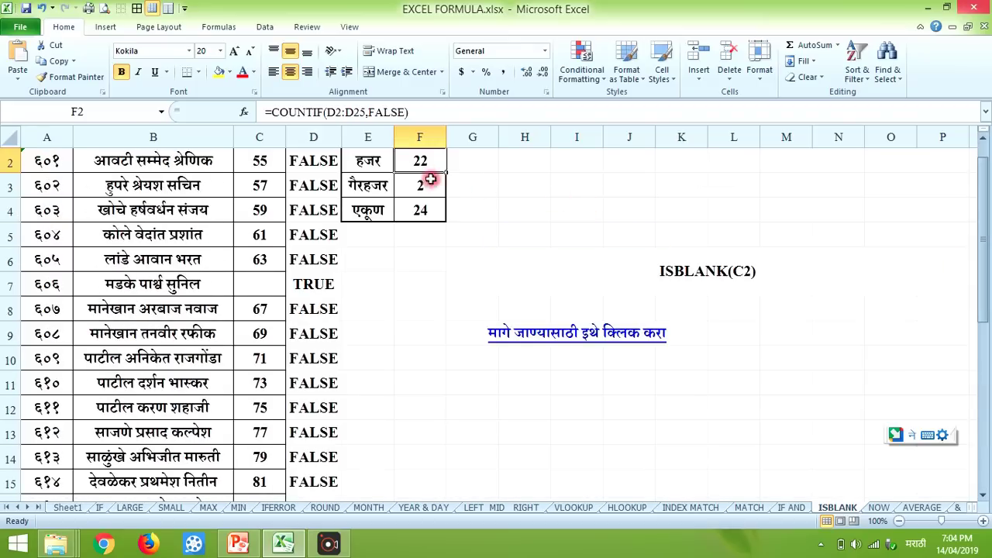
click(321, 285)
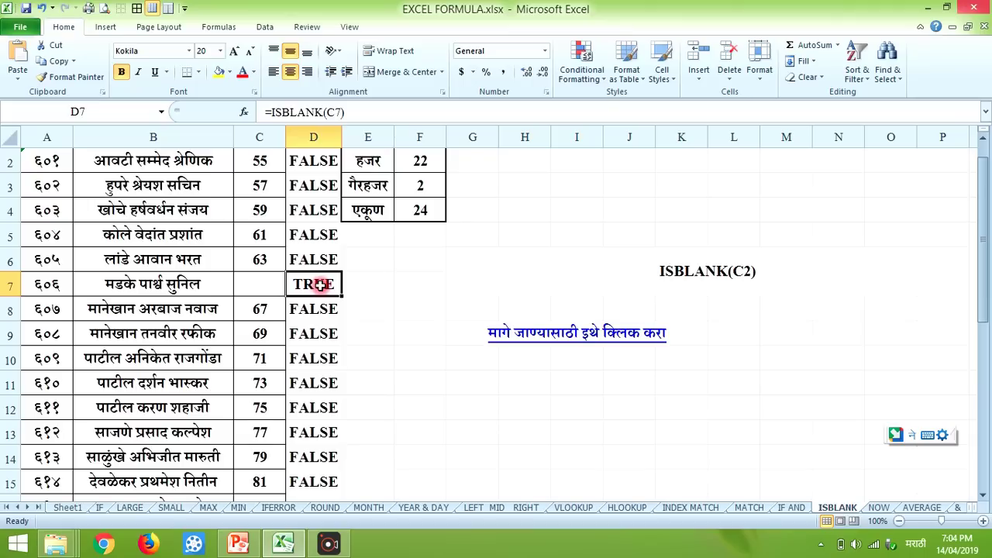
click(261, 285)
key(Down)
key(Down)
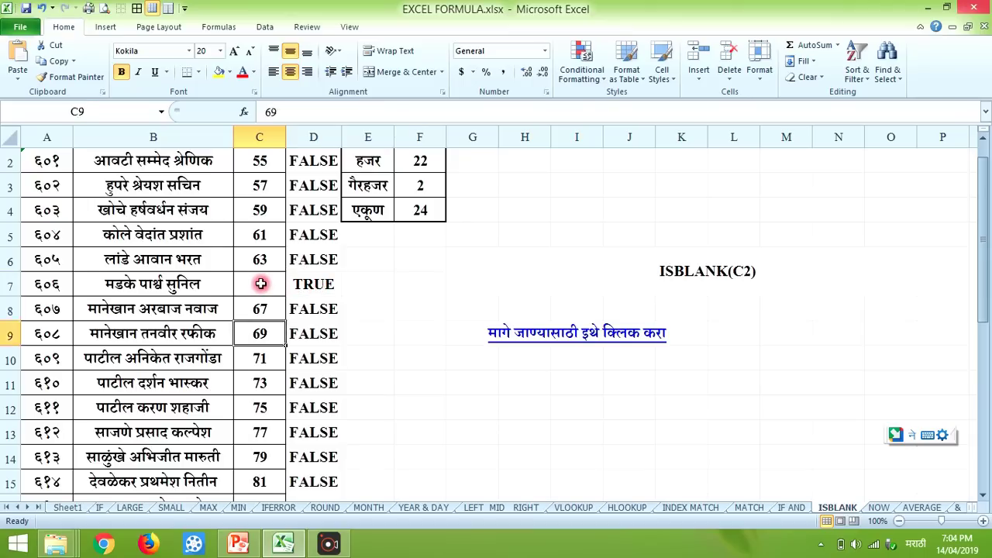
key(Down)
key(Down)
key(Down)
key(Up)
key(Up)
key(Up)
key(Up)
key(Up)
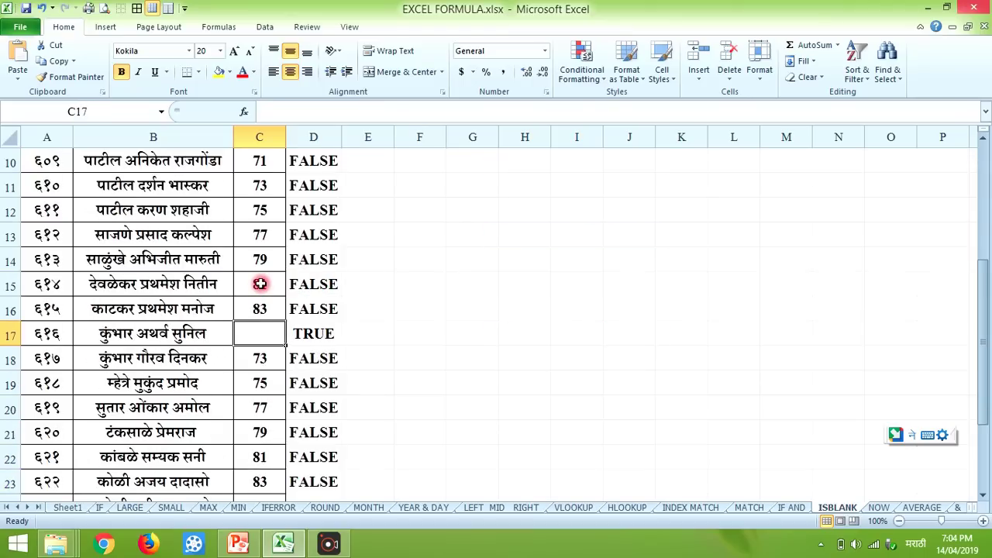
key(Up)
key(Up)
key(Up)
key(Up)
key(Up)
key(Up)
key(Up)
key(Up)
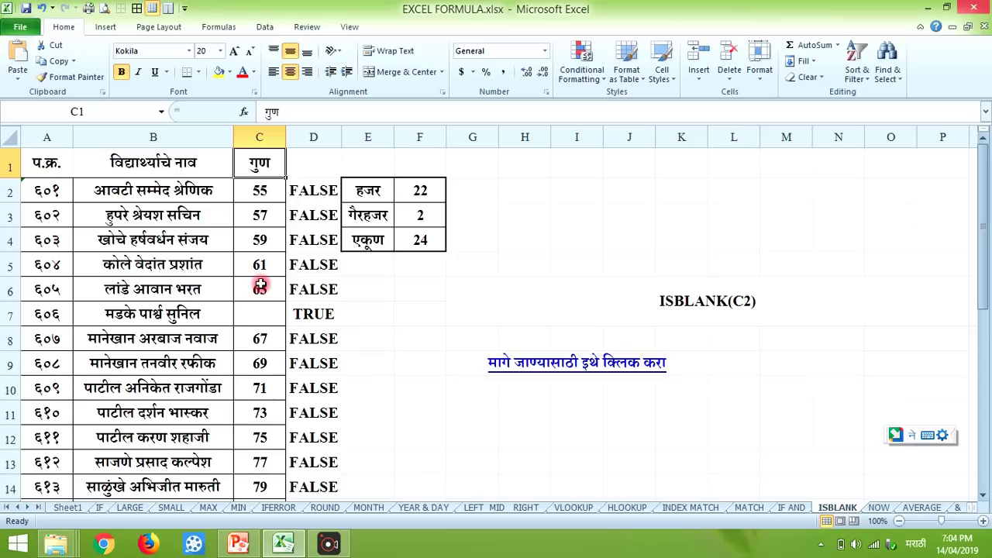
click(415, 190)
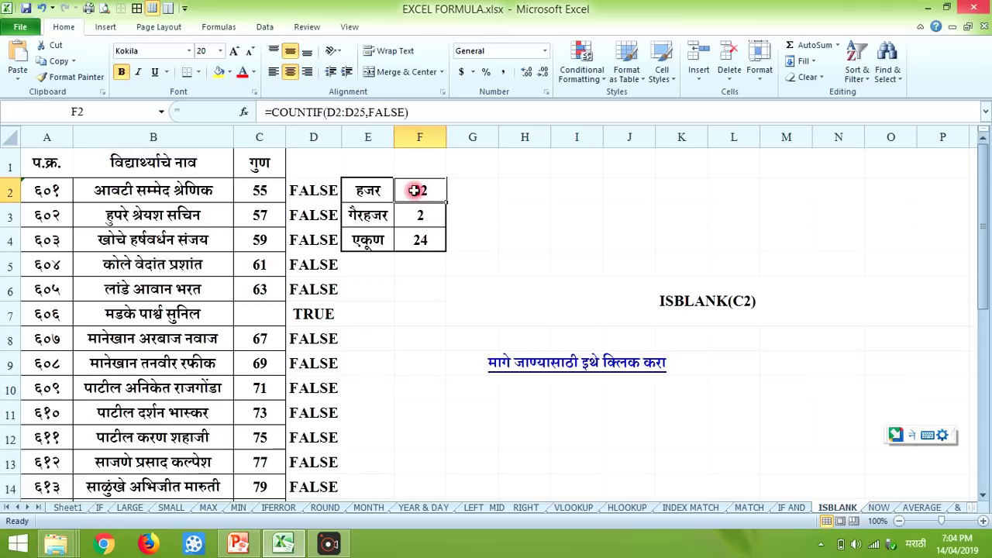
click(556, 361)
click(321, 310)
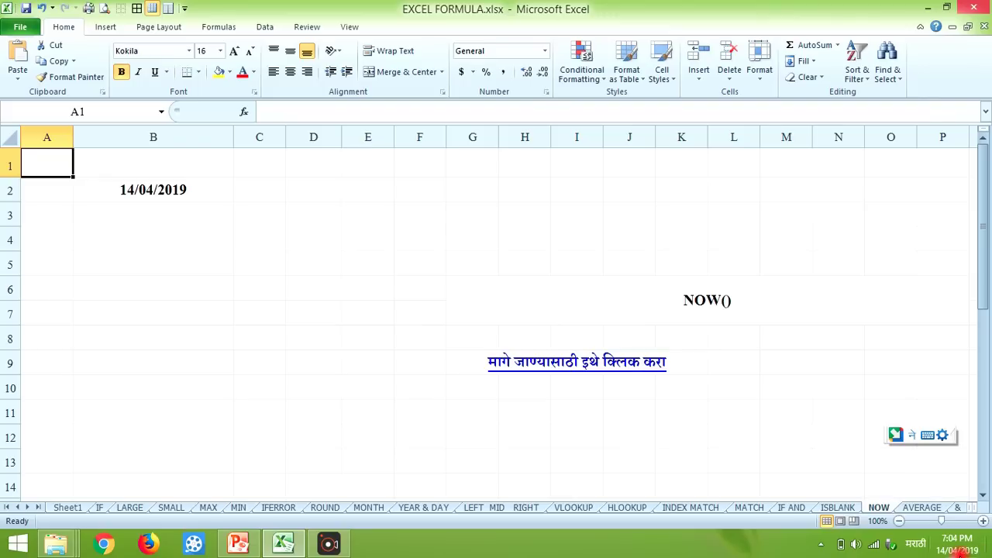
mouse_move(952, 550)
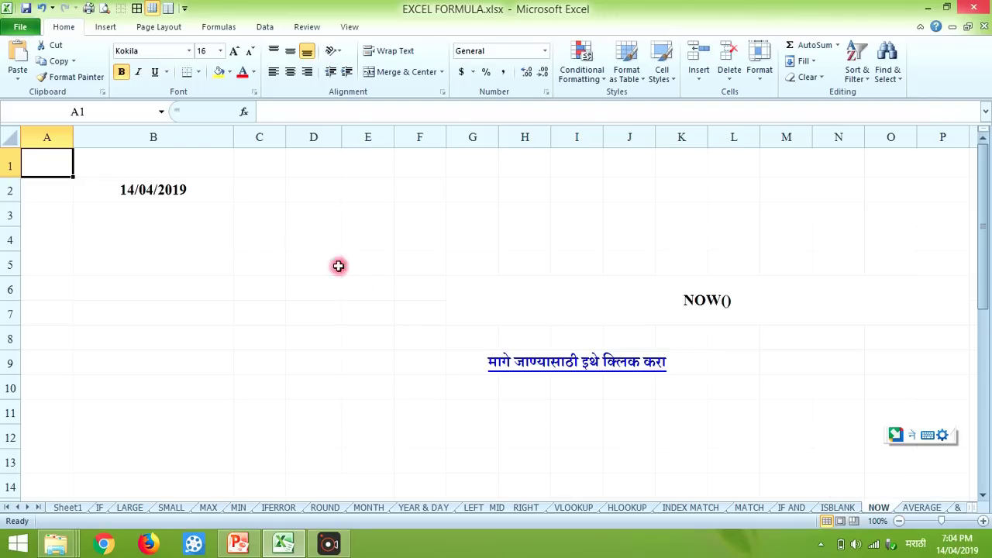
click(208, 190)
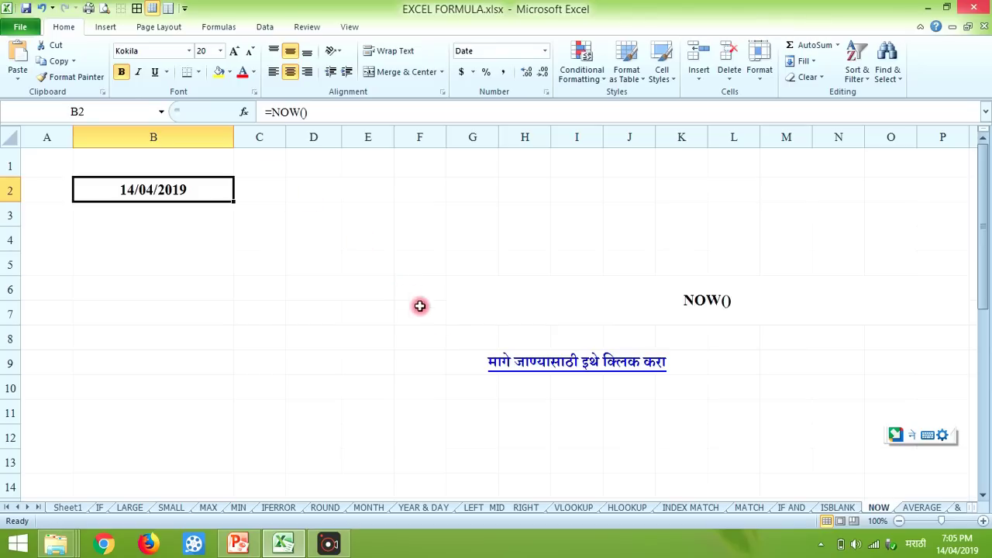
click(542, 367)
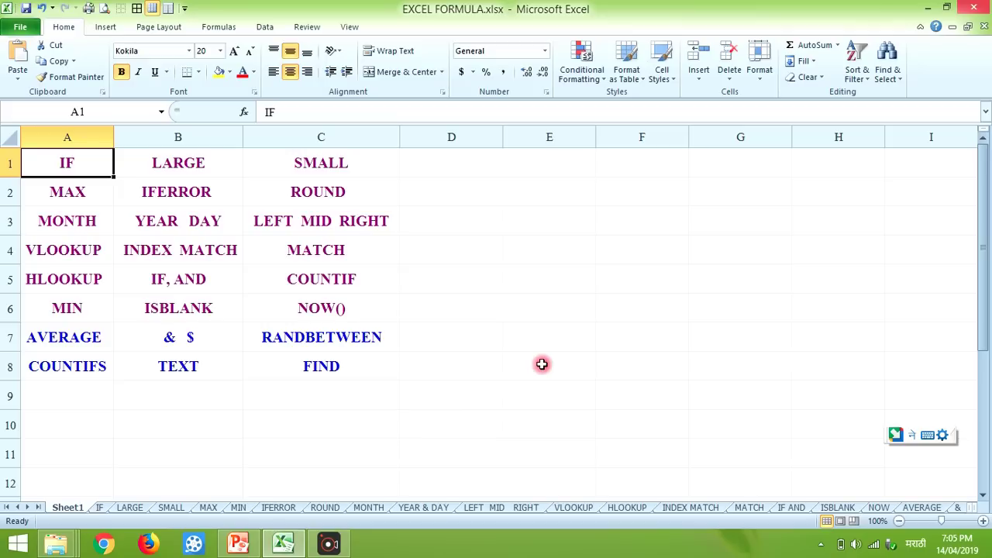
Open the AVERAGE sheet and inspect B3's value and D2's AVERAGE formula.
click(78, 334)
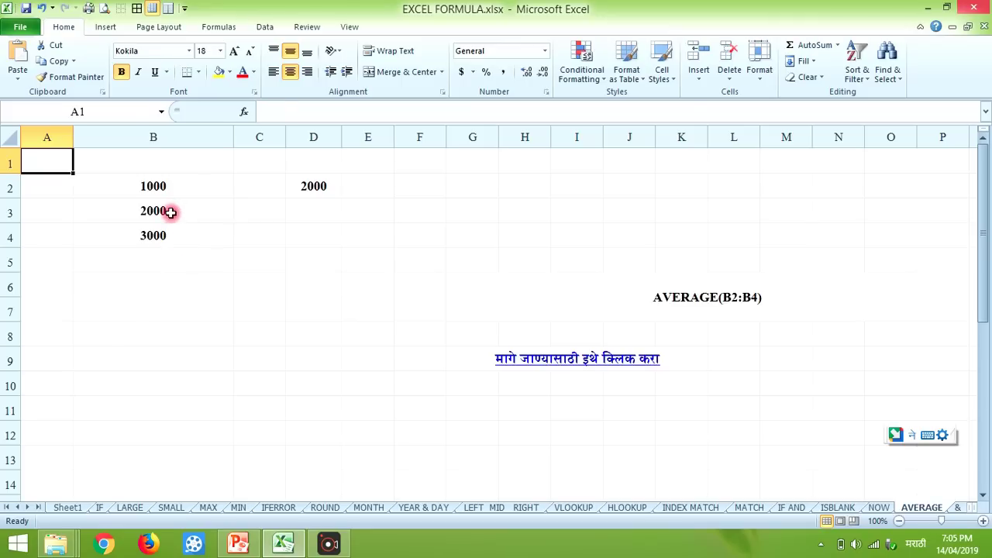
click(170, 212)
click(303, 186)
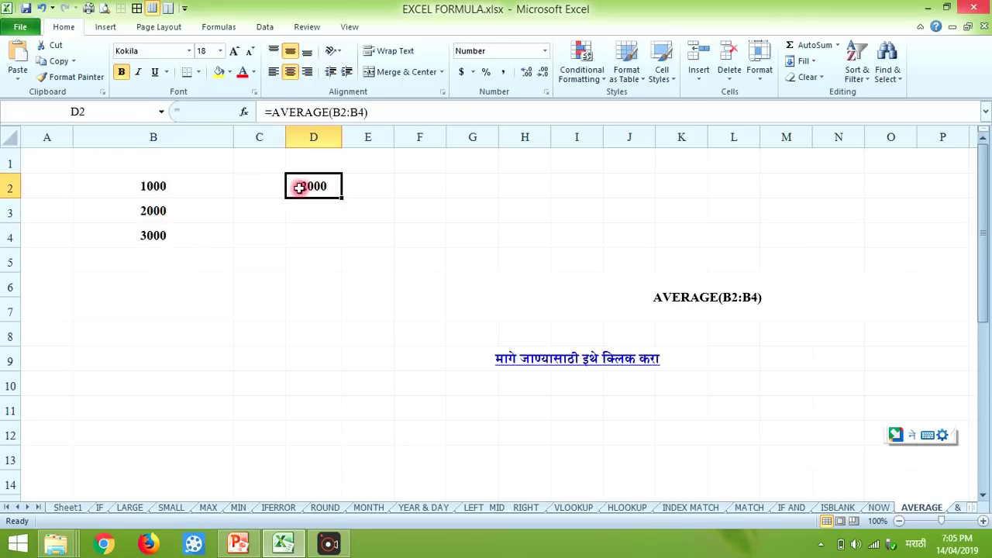
Enter 925, 850 and 600 in B2:B4 so D2's average reads 792.
click(169, 183)
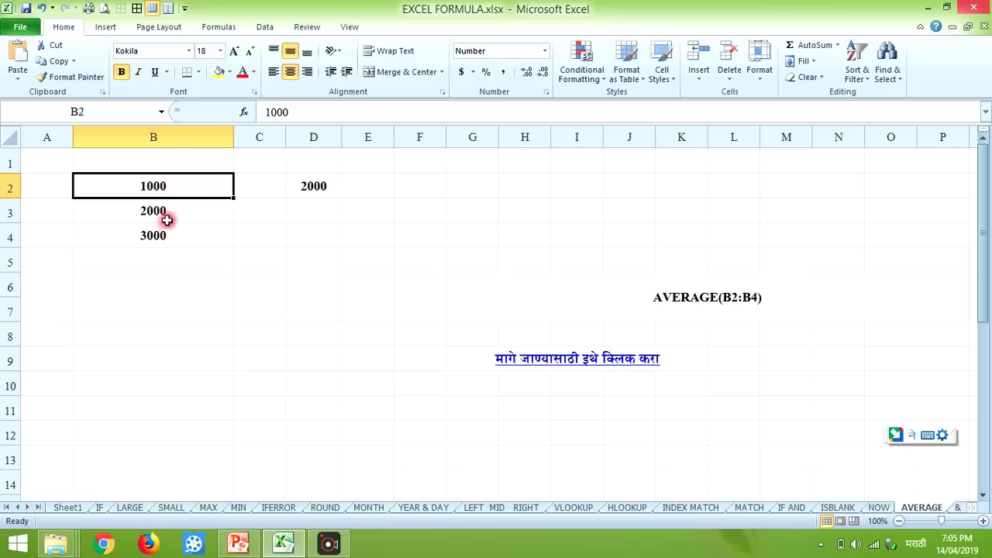
text(925)
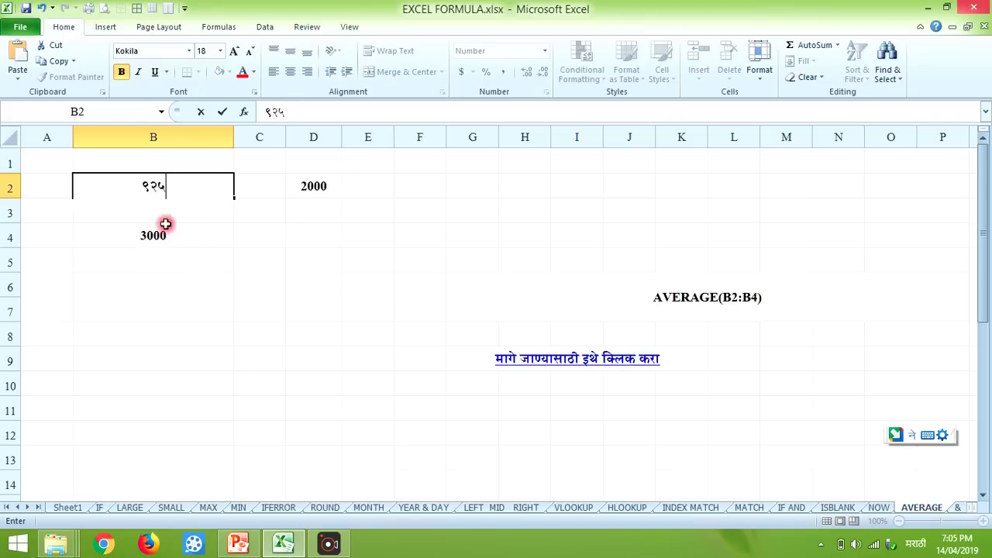
key(Return)
text(8)
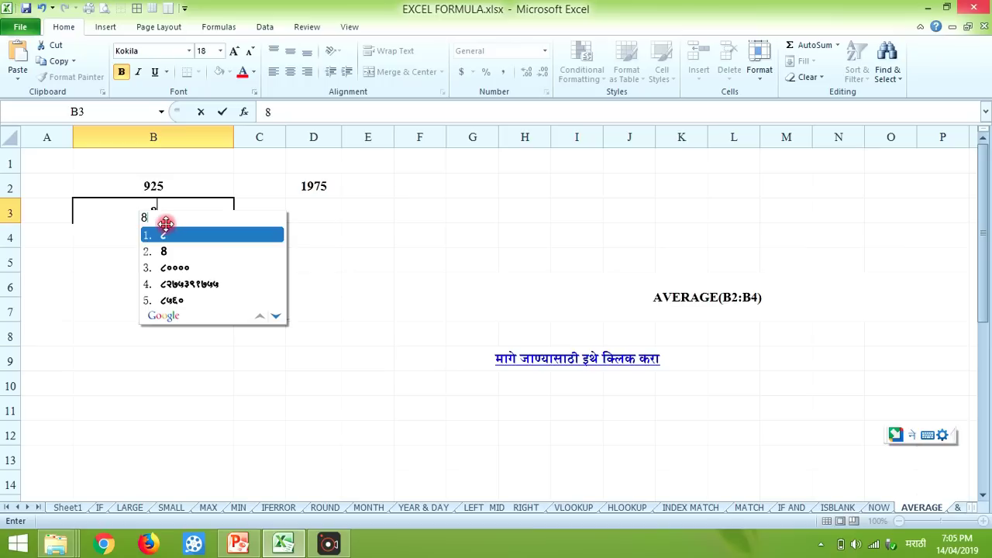
text(50)
key(Return)
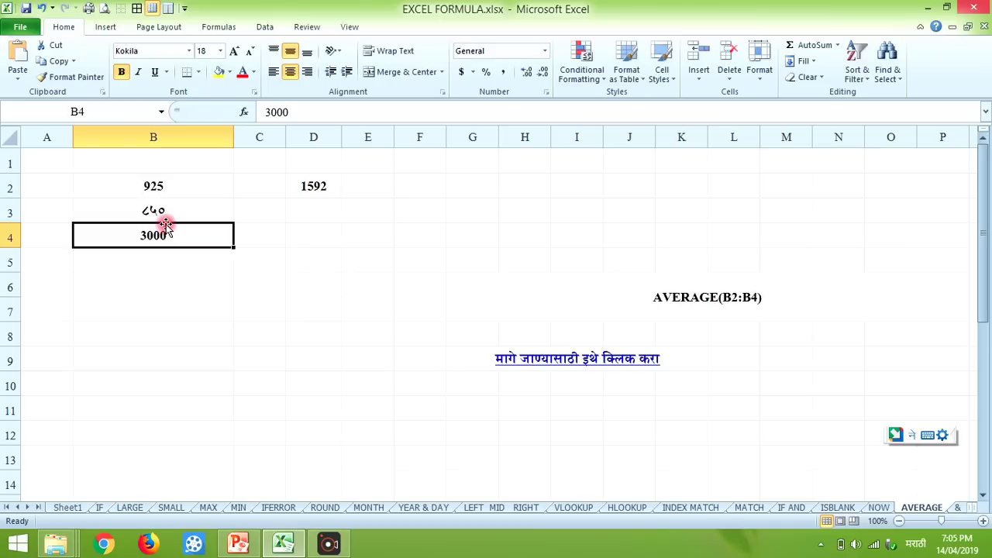
text(600)
key(Return)
key(Return)
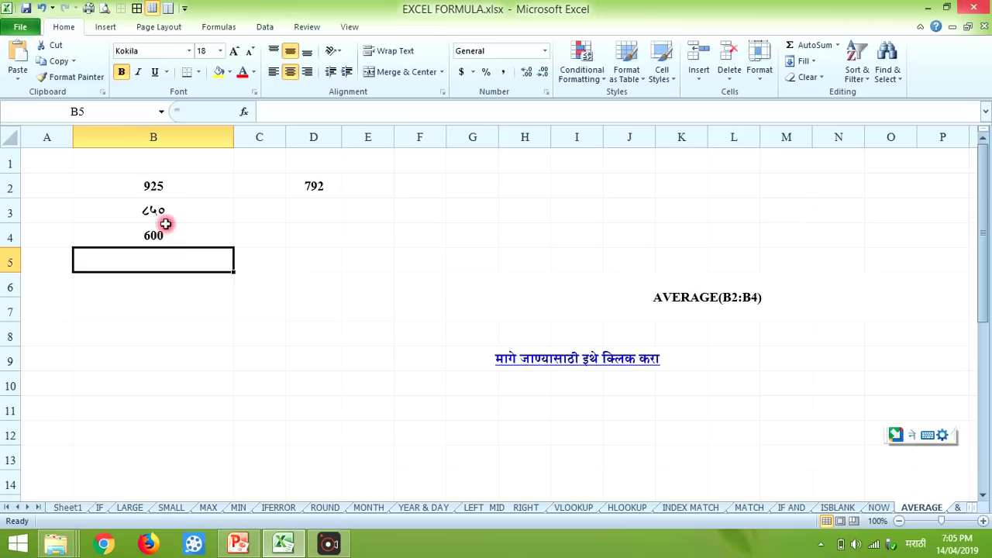
click(302, 185)
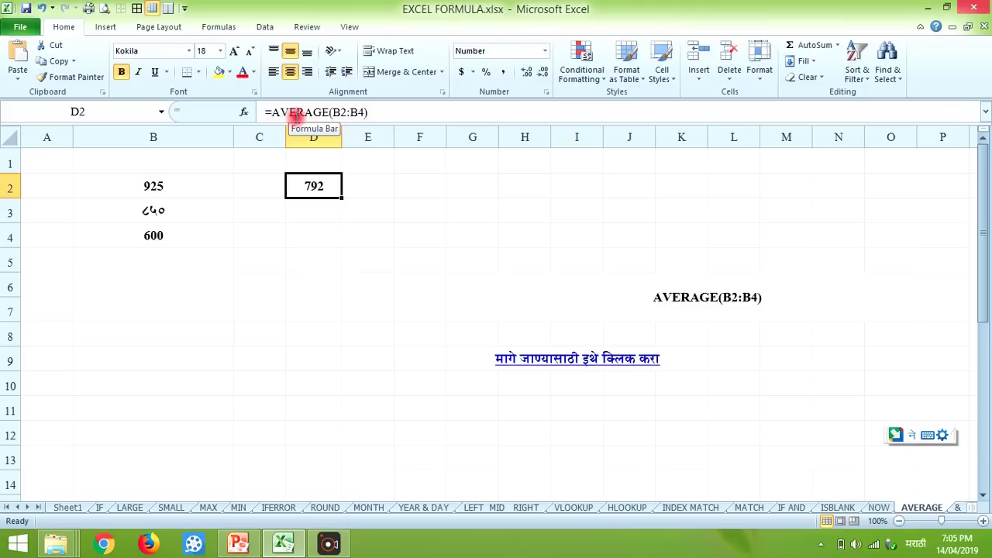
key(Down)
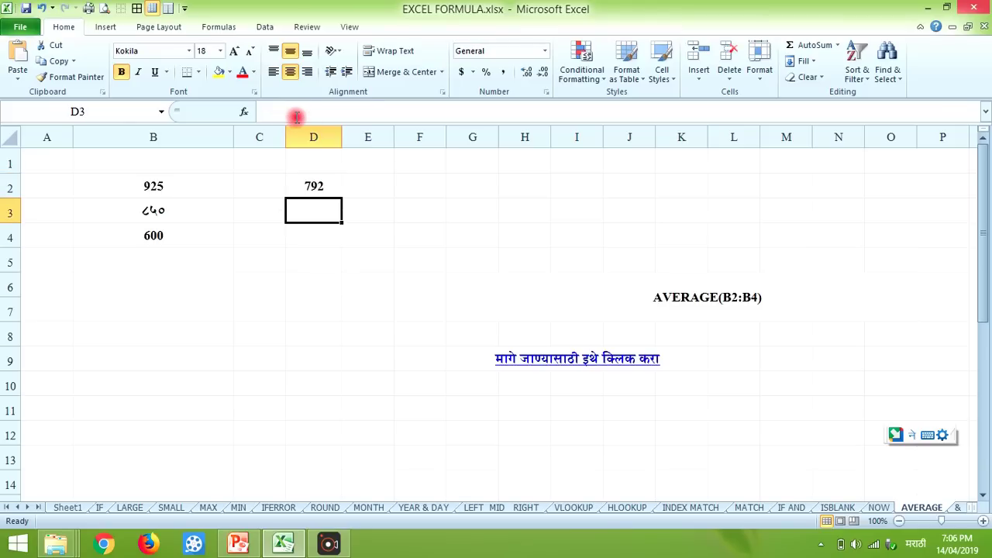
Open the & $ sheet from the function index and inspect the G3 and E3 formulas.
click(535, 357)
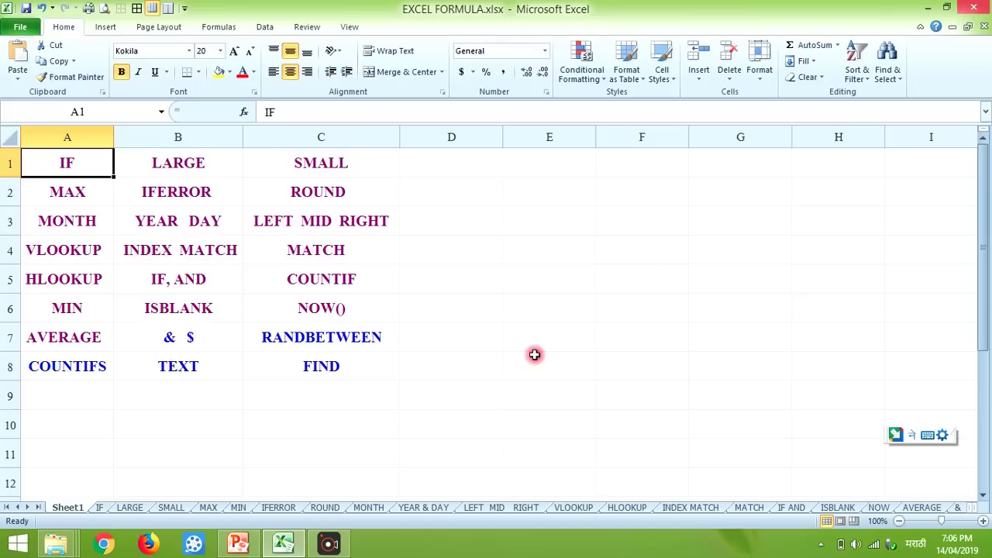
click(169, 338)
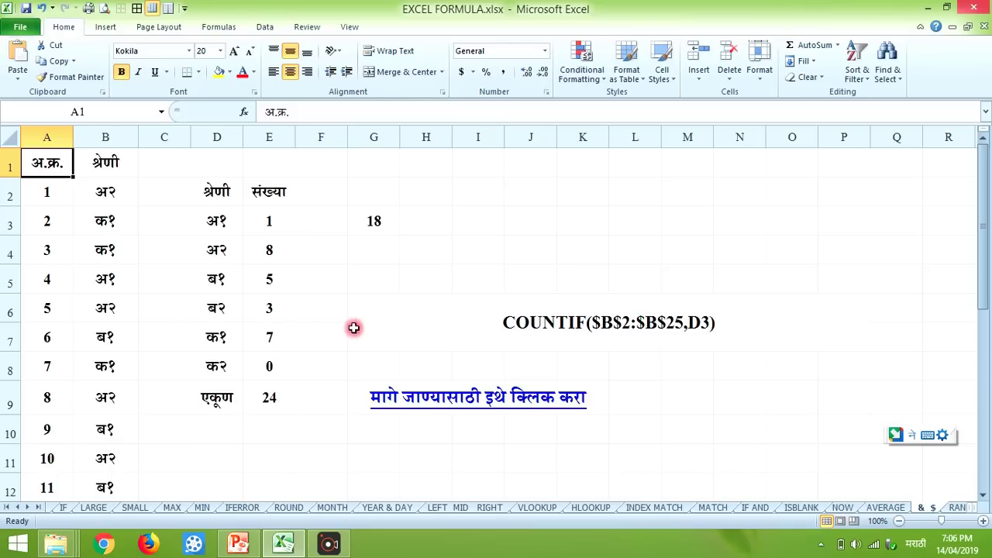
click(385, 220)
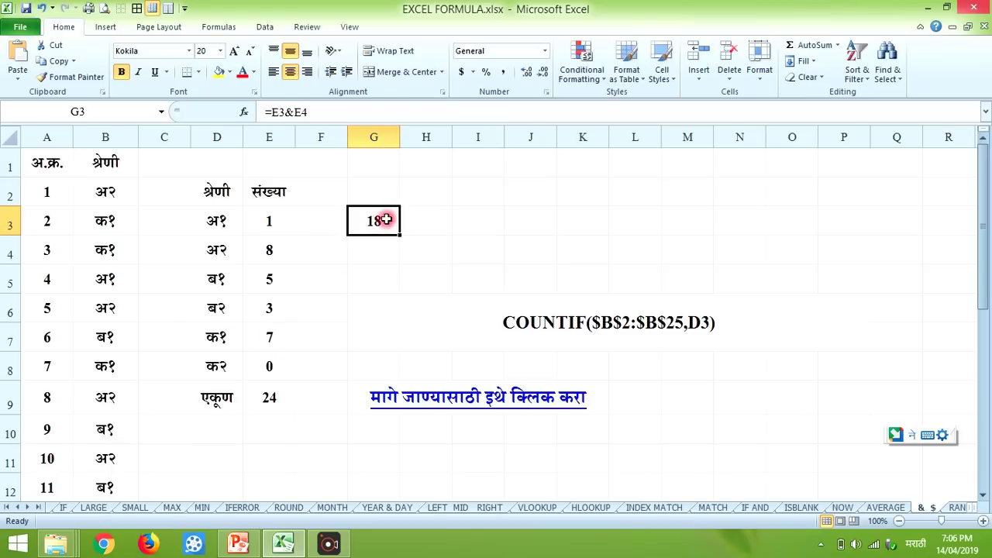
click(277, 224)
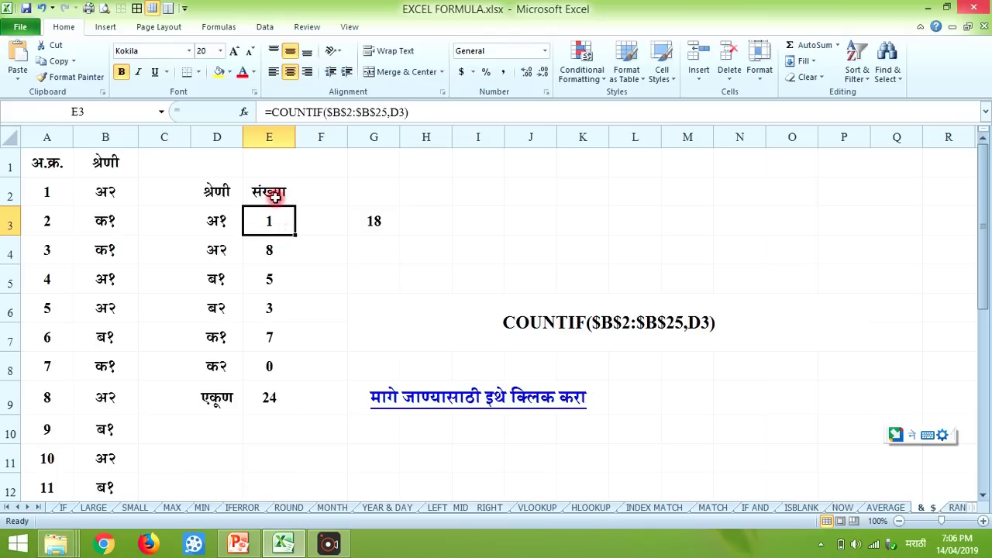
Start a COUNTIF formula in E3, switching the keyboard from Marathi to English.
text(=)
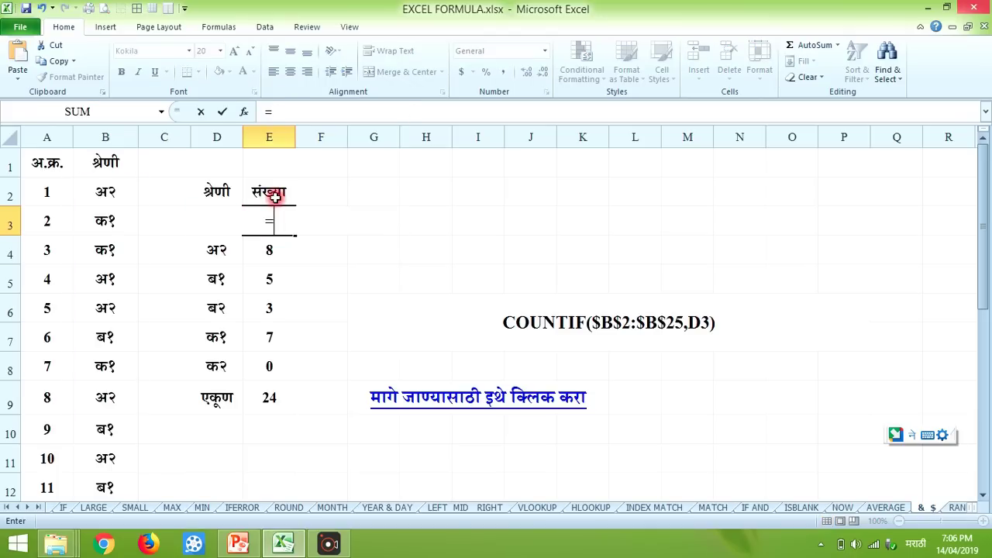
text(c)
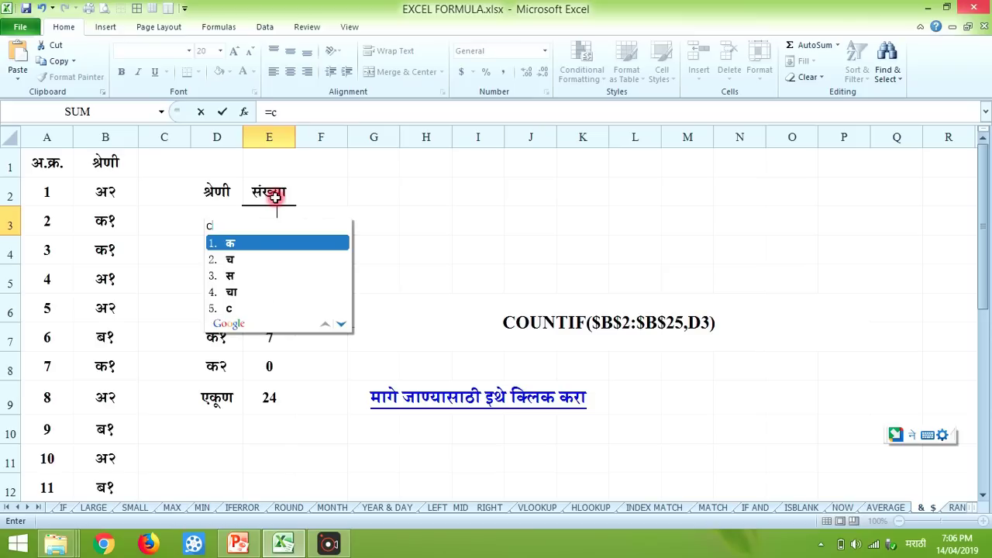
text(o)
key(Escape)
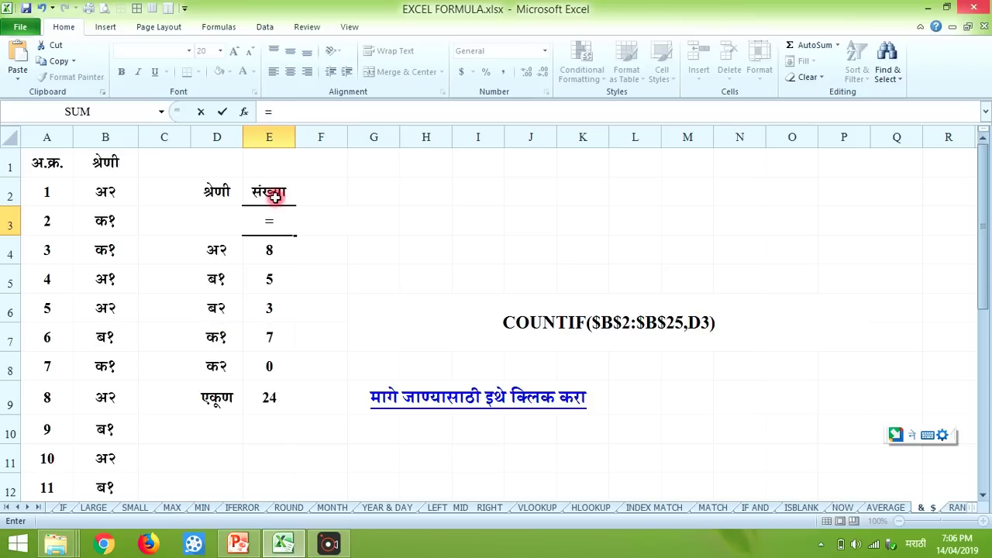
key(alt+shift)
text(coun)
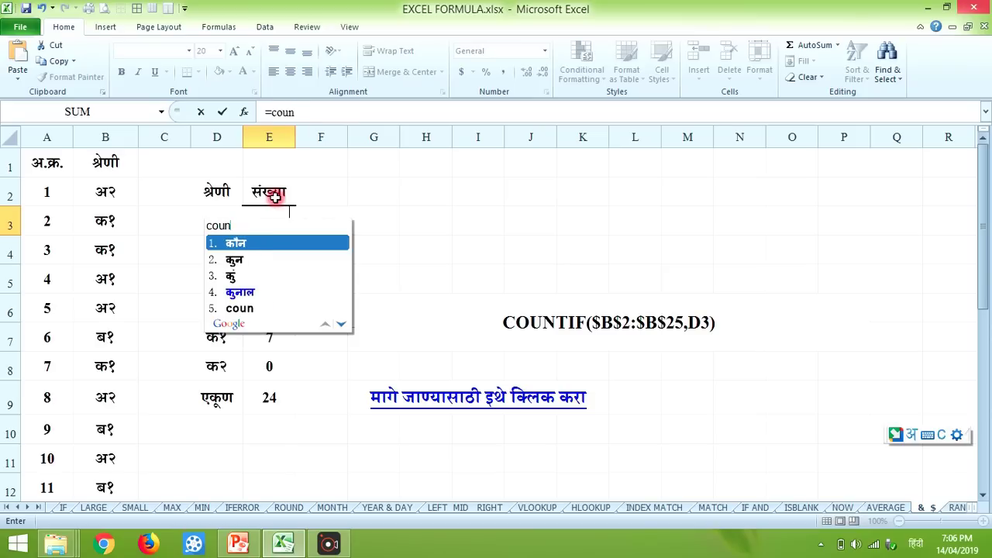
text(t)
key(BackSpace)
key(BackSpace)
key(BackSpace)
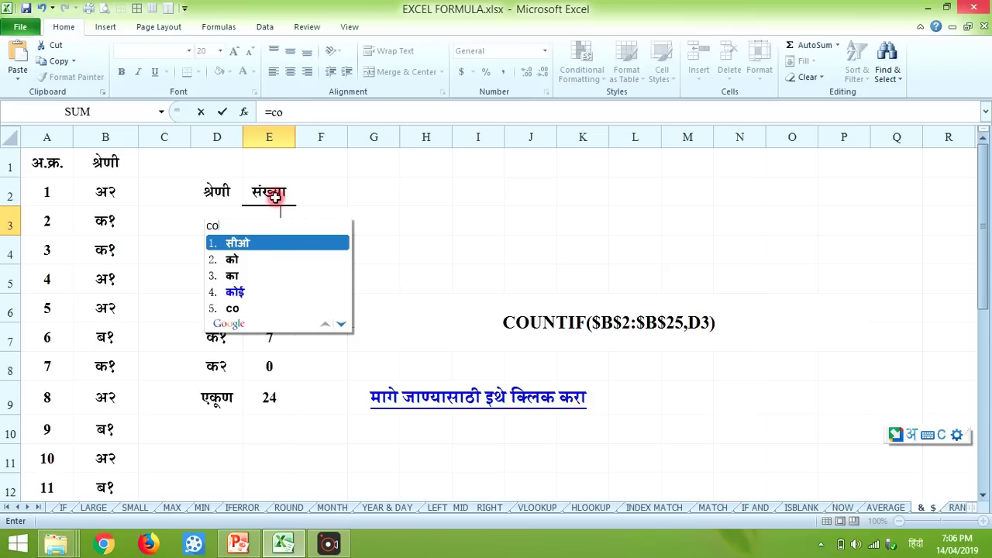
key(BackSpace)
key(BackSpace)
key(alt+shift)
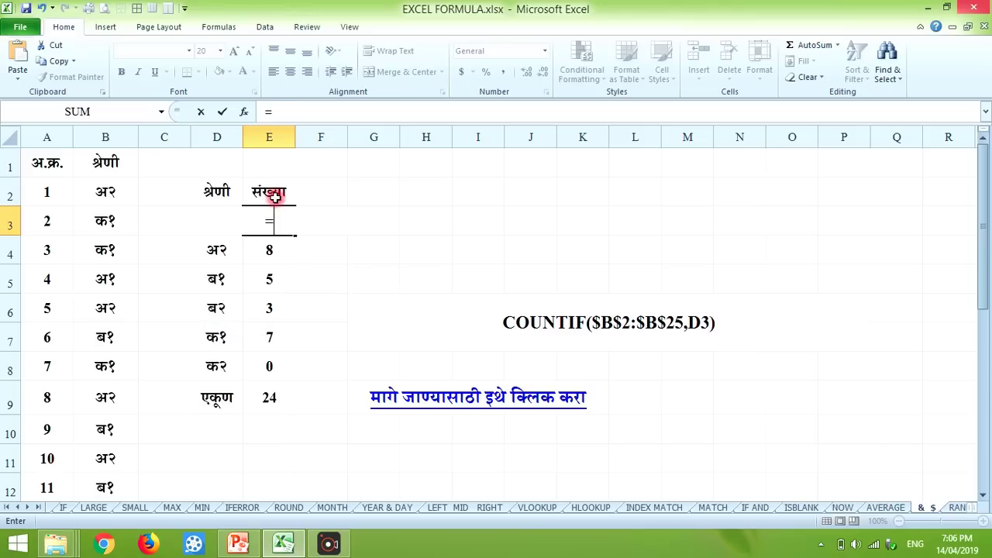
text(count)
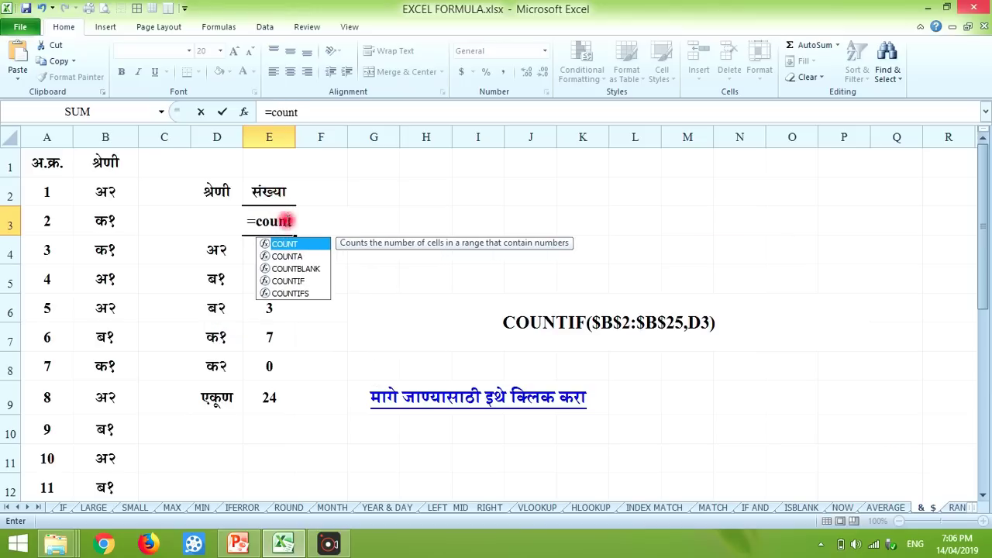
double_click(294, 281)
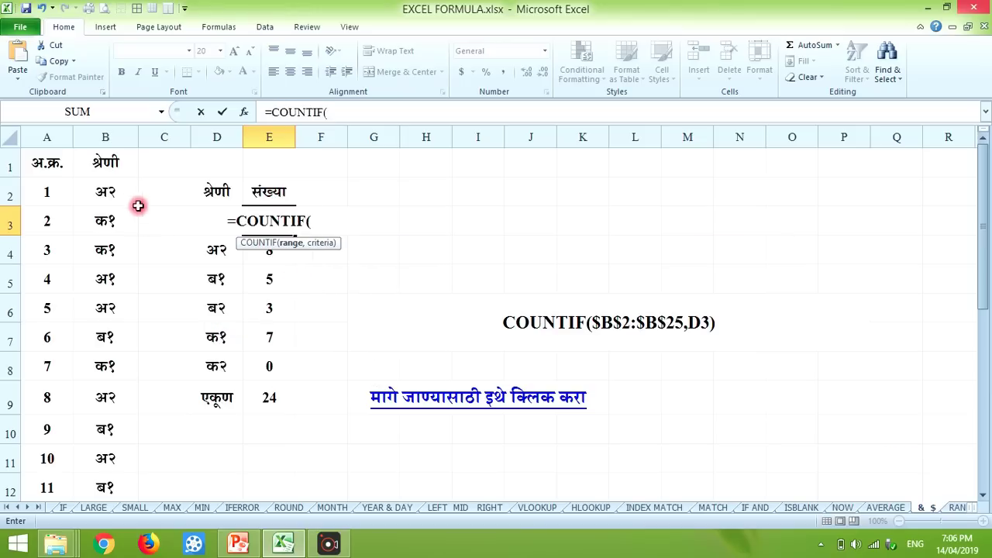
Complete =COUNTIF(B2:B25,D3) in E3 and fill it down to E8, totalling 21.
click(113, 189)
key(shift+Down)
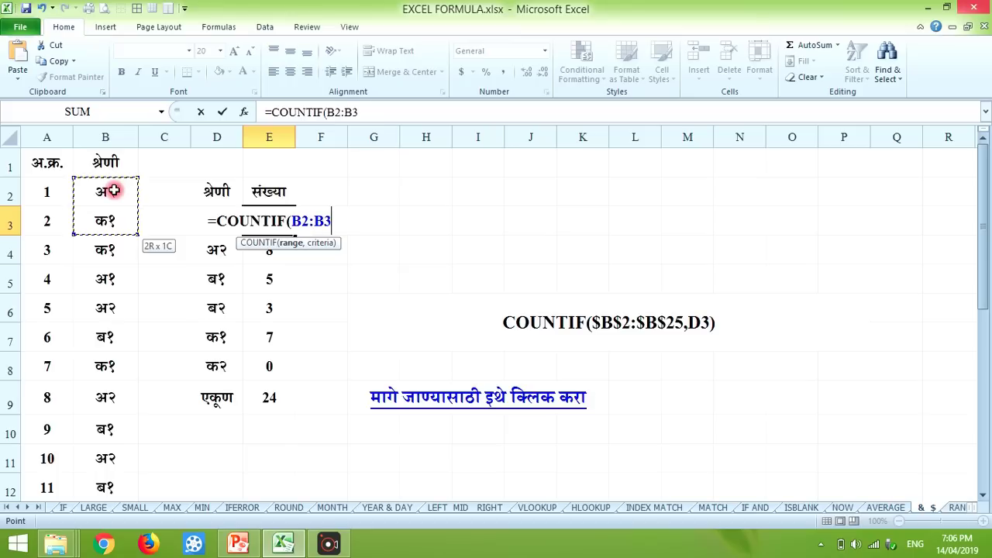
key(shift+Down)
key(shift+Down)
key(shift+Down)
key(shift+Down)
key(shift+Down)
key(shift+Down)
key(shift+Down)
key(shift+Down)
key(shift+Down)
key(shift+Down)
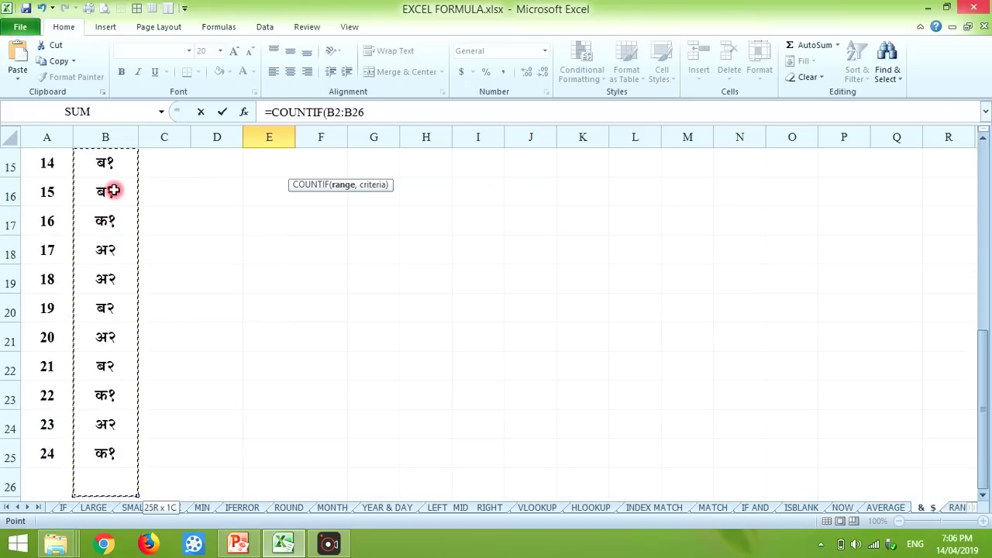
key(shift+Up)
key(shift+Down)
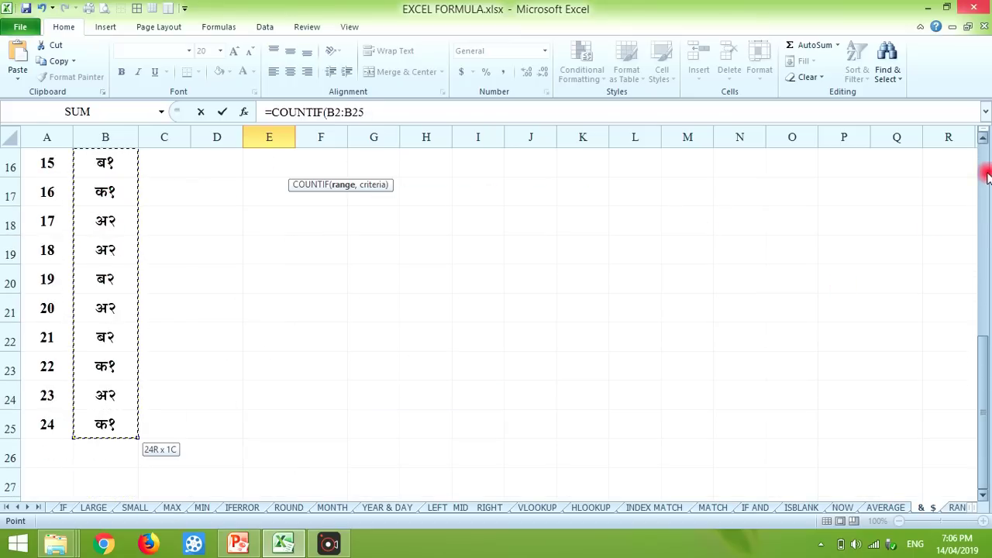
scroll(986, 178, up, 5)
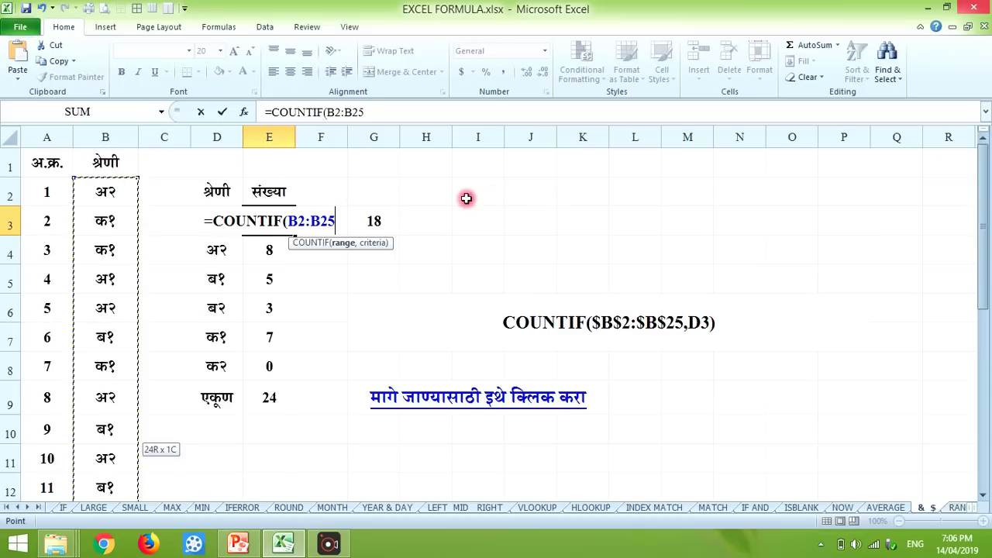
text(,)
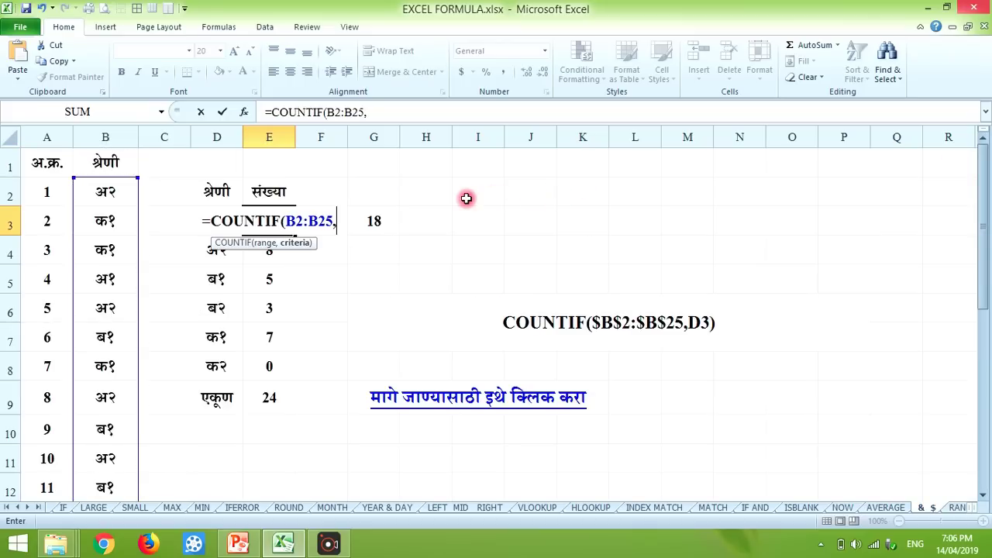
click(183, 217)
key(Right)
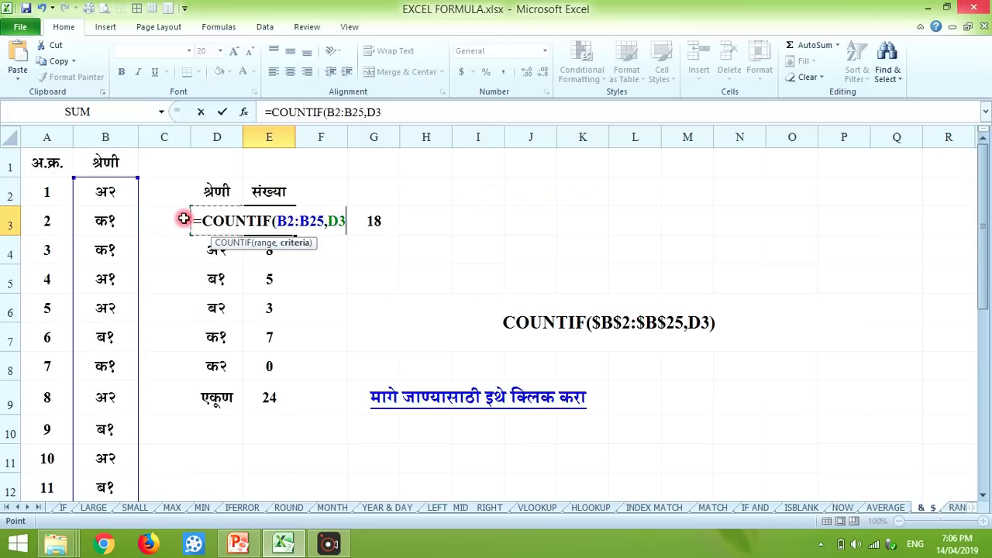
key(Return)
click(261, 222)
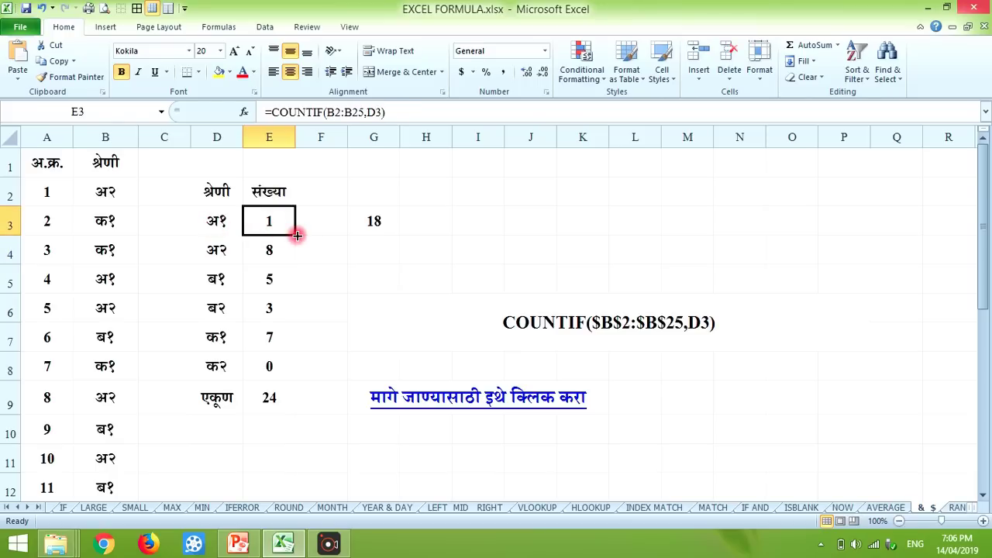
drag(297, 236, 300, 377)
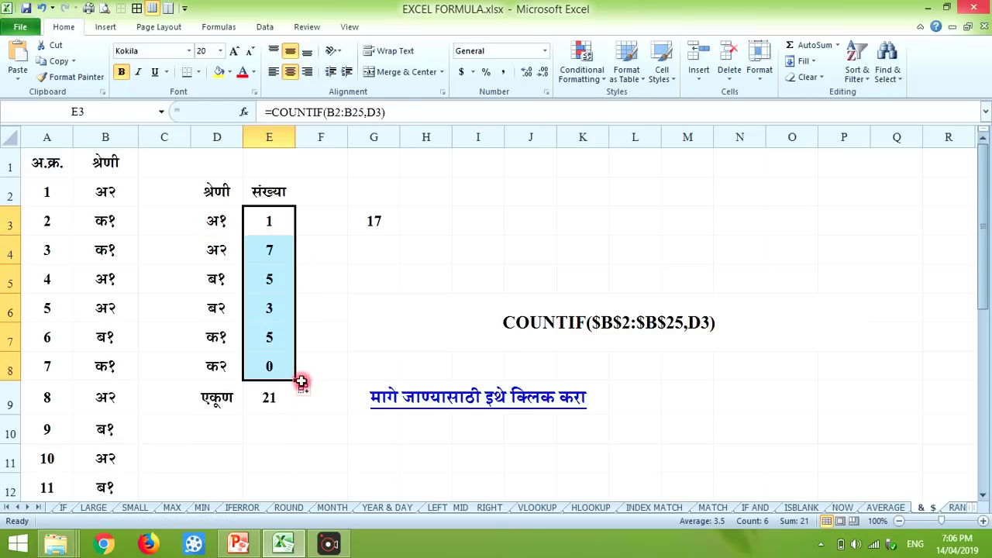
click(273, 398)
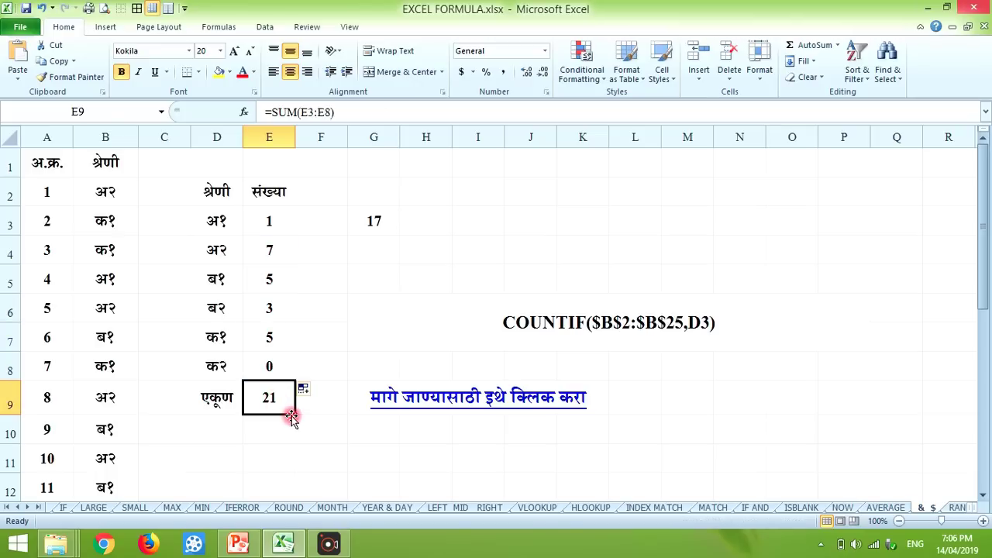
click(270, 221)
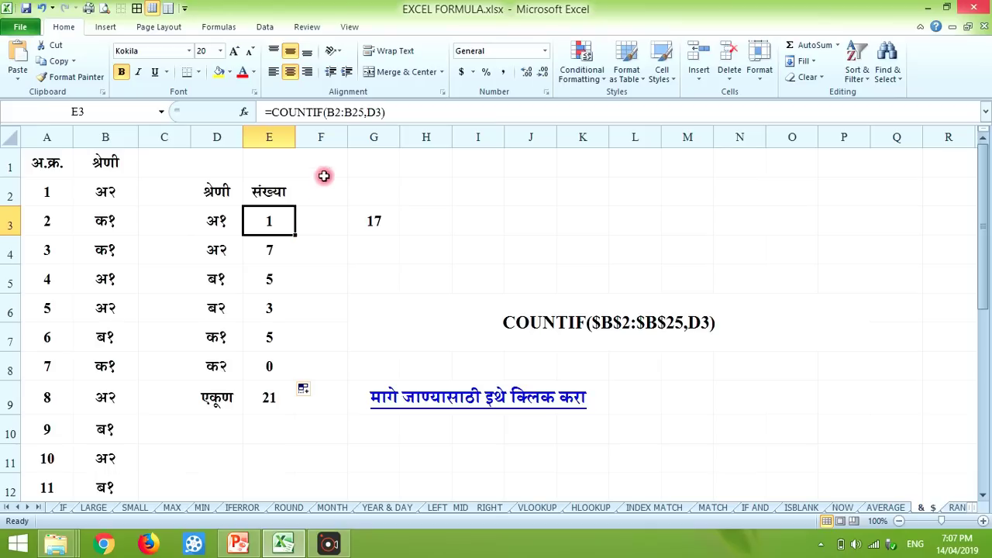
click(327, 112)
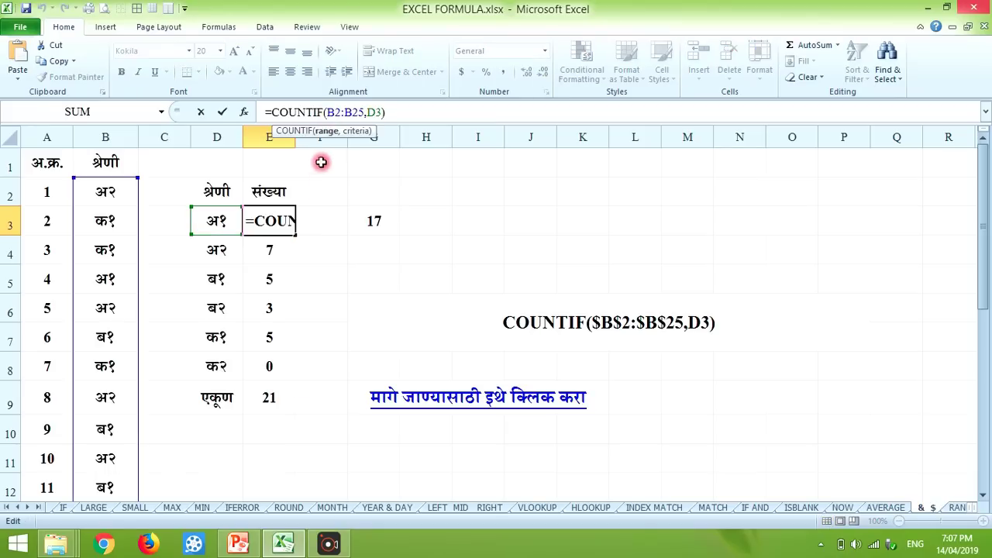
key(Return)
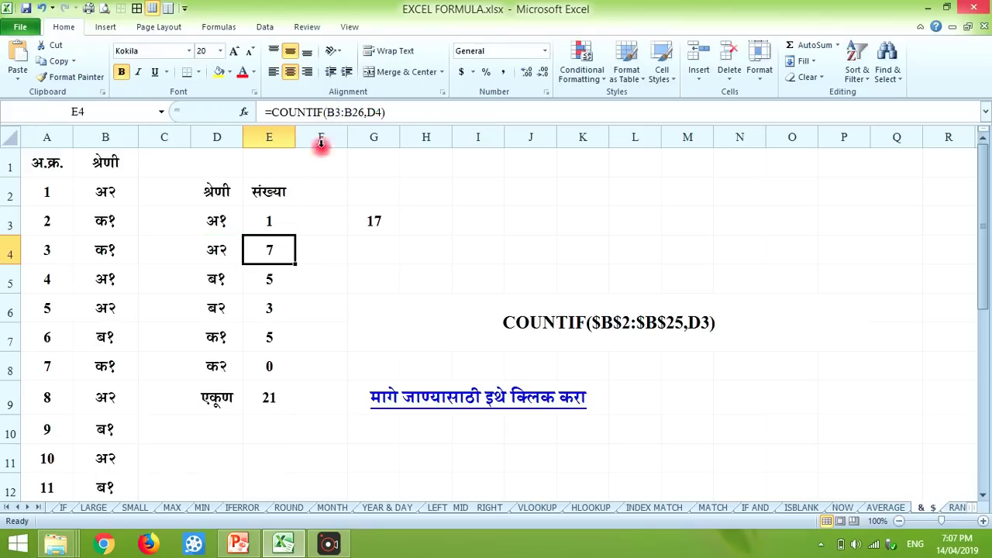
click(330, 112)
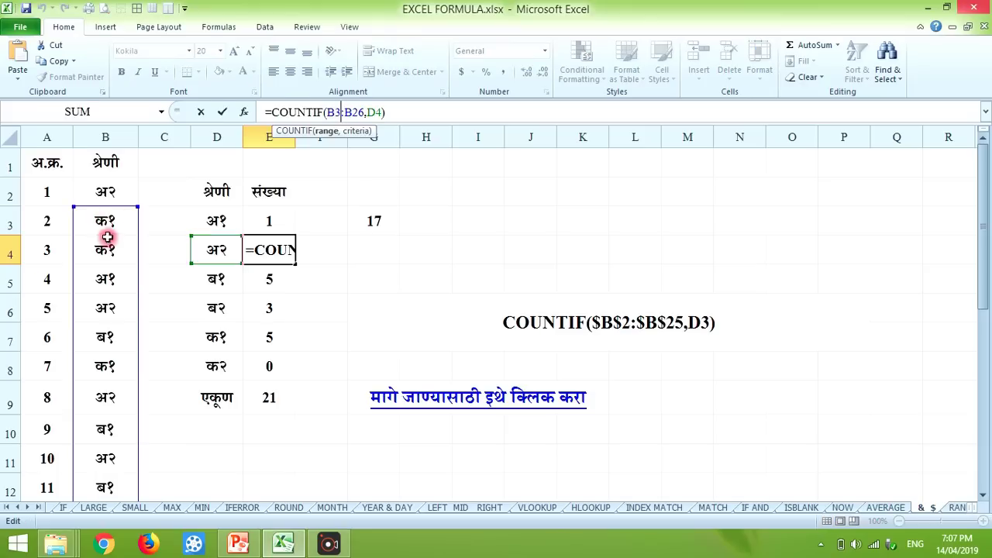
key(Return)
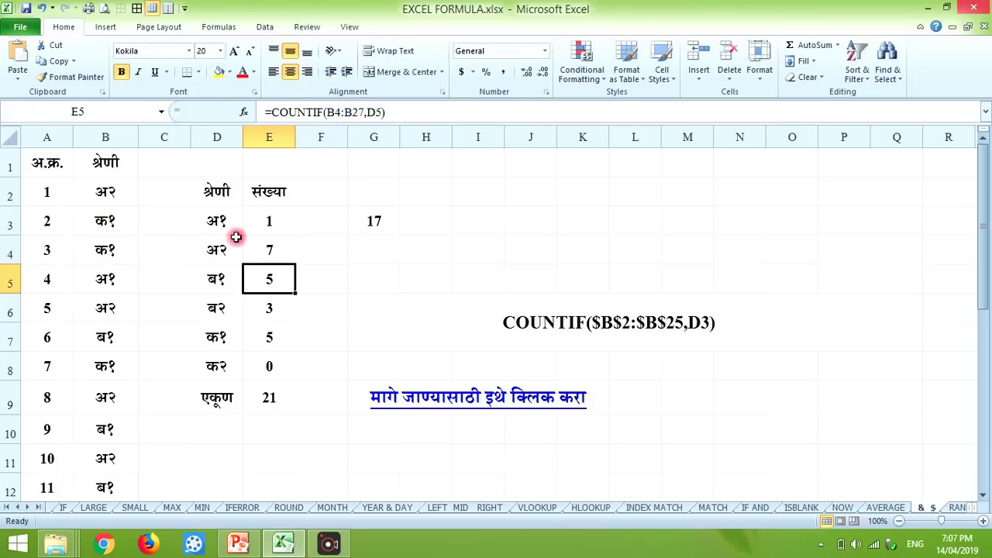
click(268, 222)
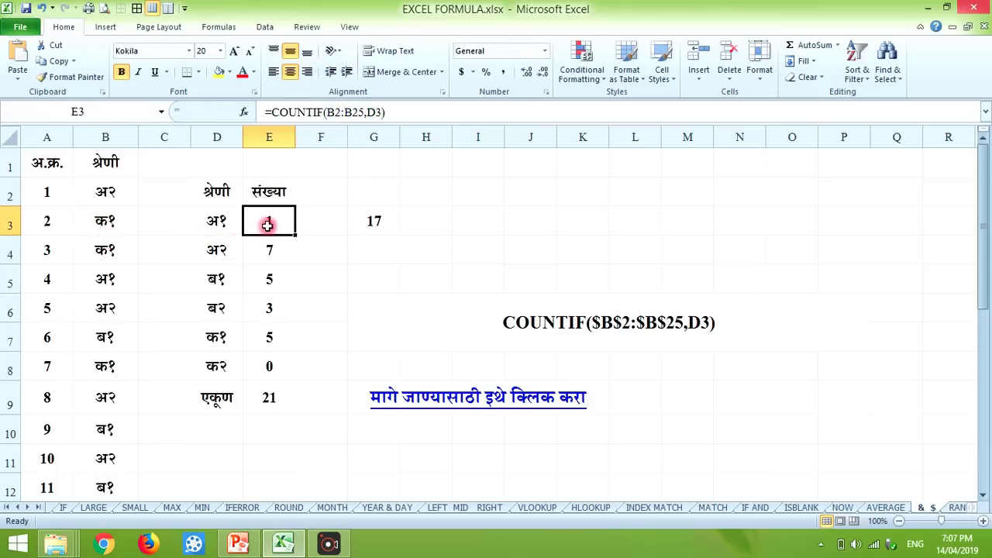
click(332, 112)
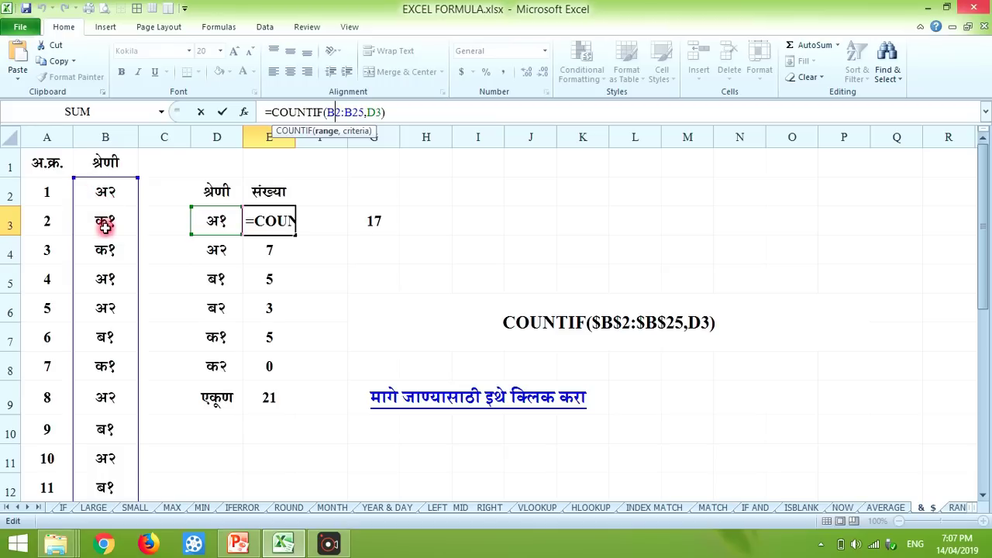
key(Return)
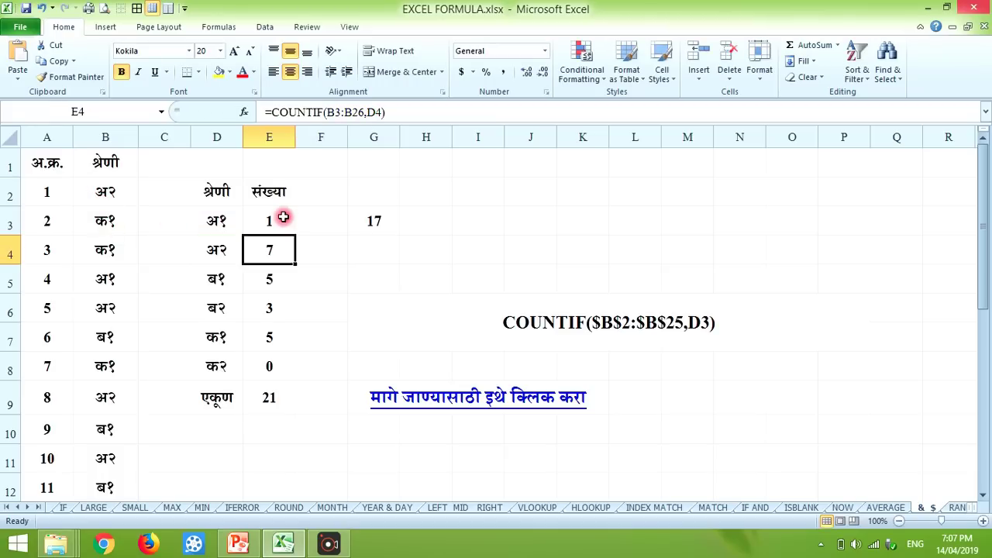
click(328, 113)
key(Return)
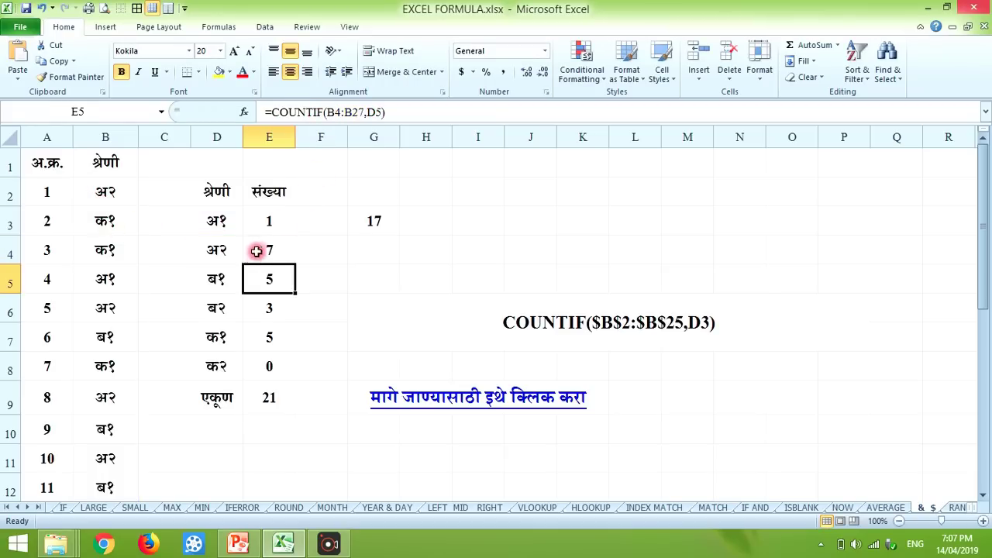
click(262, 249)
click(269, 221)
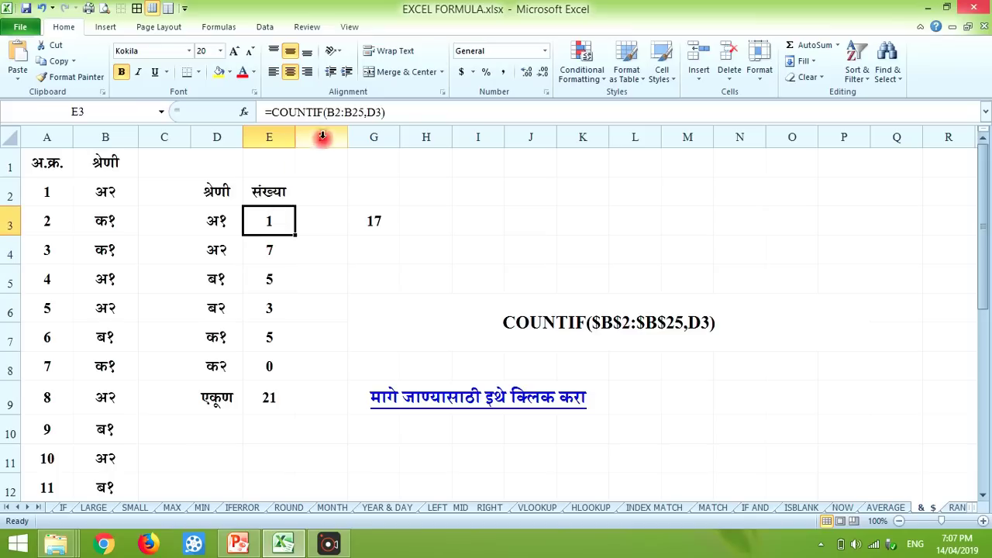
click(332, 113)
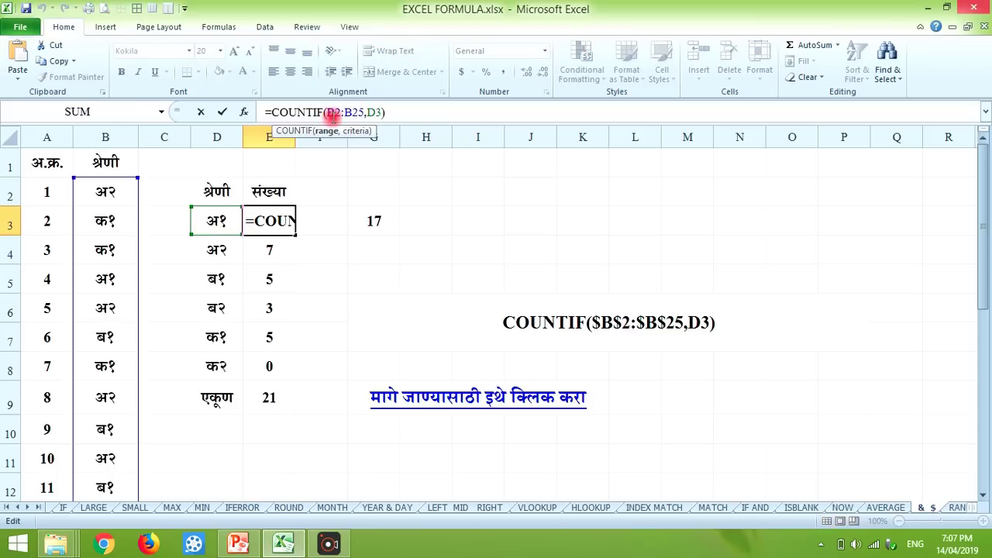
Anchor E3's count range as $B$2:$B$25 using F4 and typed $ signs.
key(F4)
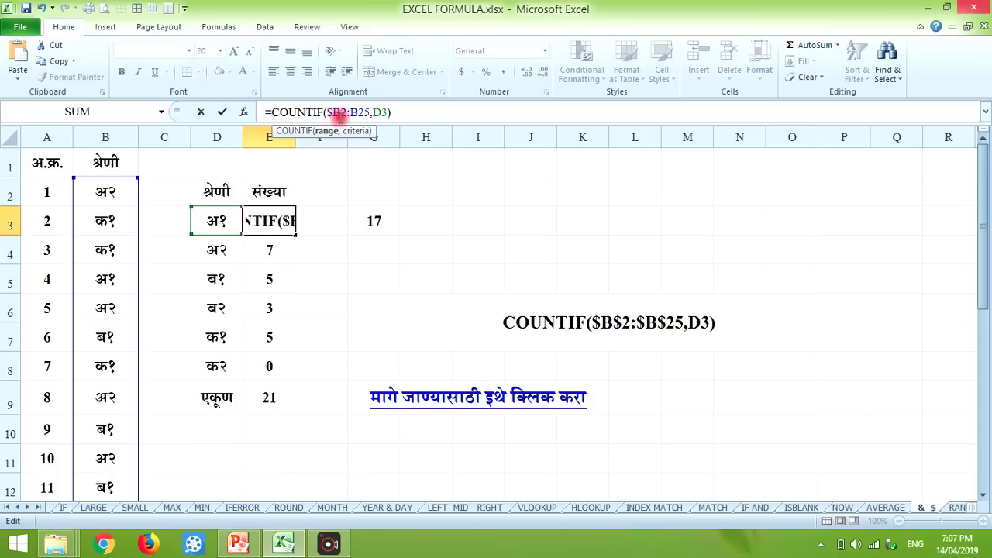
text($)
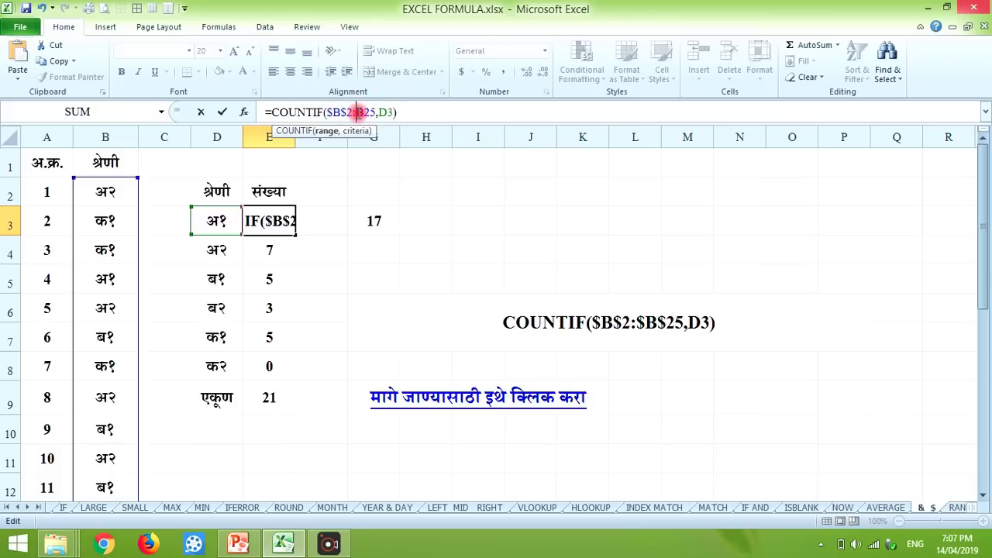
click(357, 112)
text($)
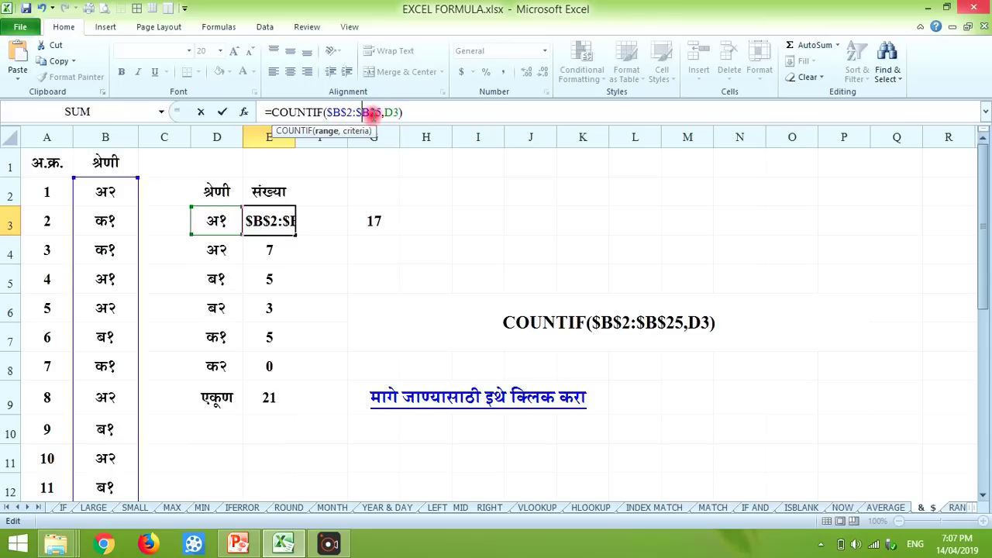
click(371, 113)
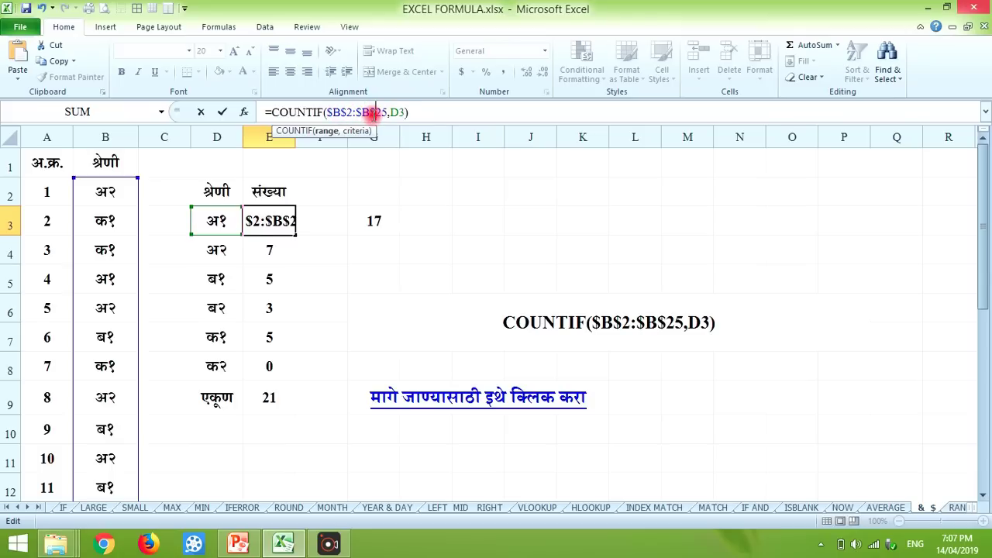
key(Return)
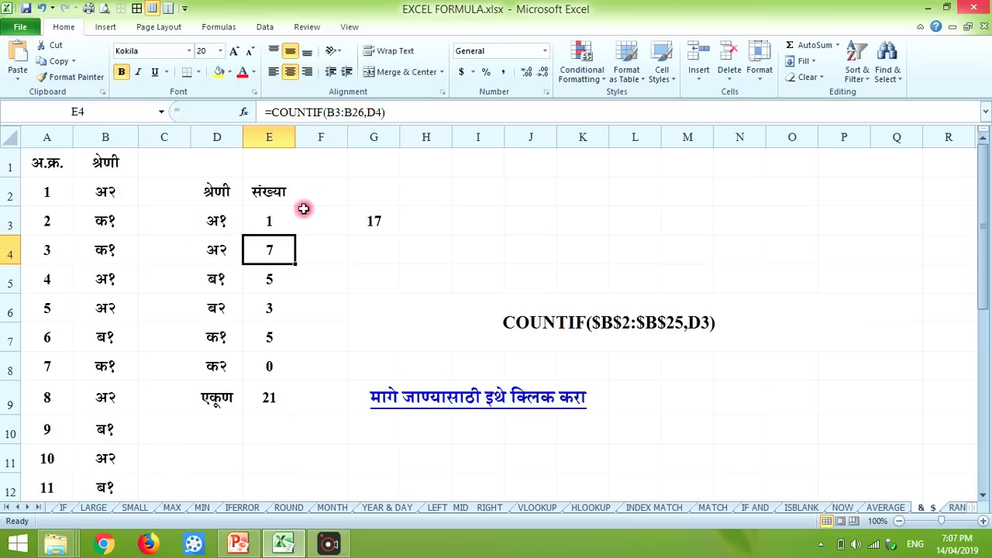
click(281, 213)
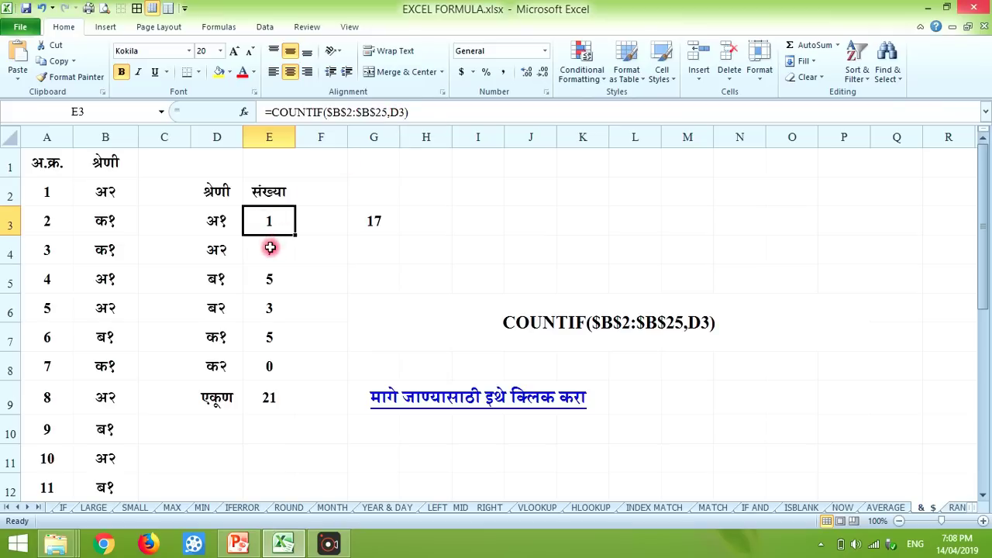
Change G3's formula from =E3&E4 to =E3&E7 so it displays 15.
click(372, 221)
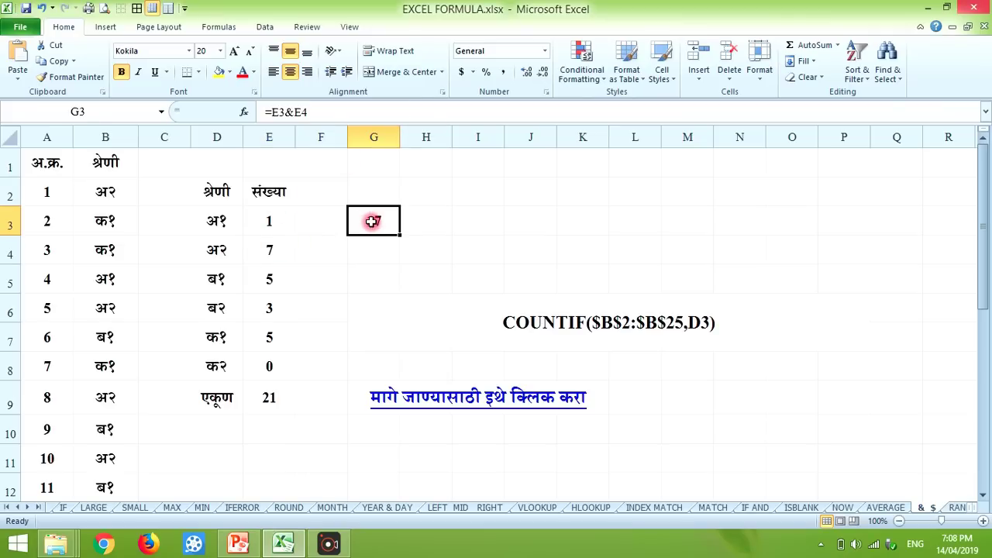
click(277, 113)
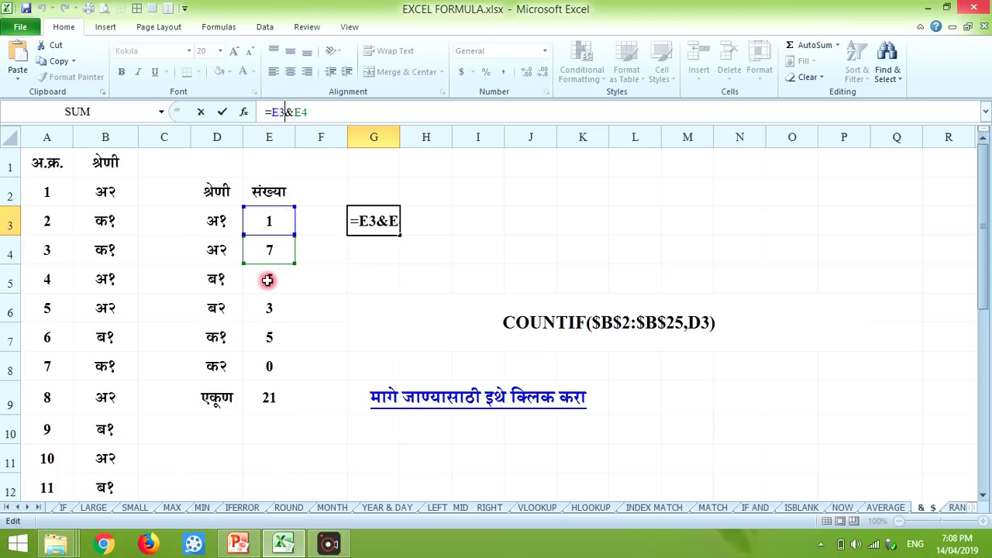
click(328, 114)
key(BackSpace)
key(BackSpace)
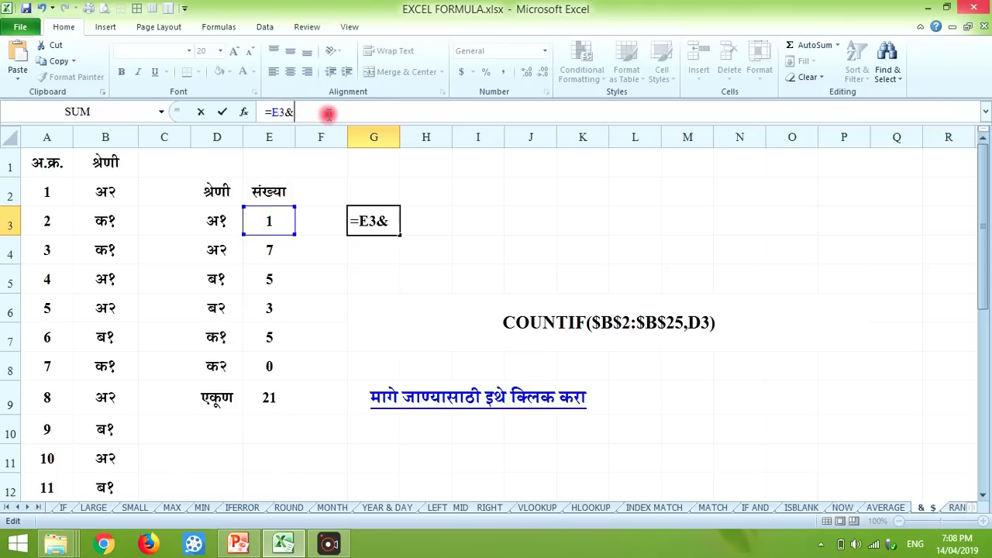
click(265, 341)
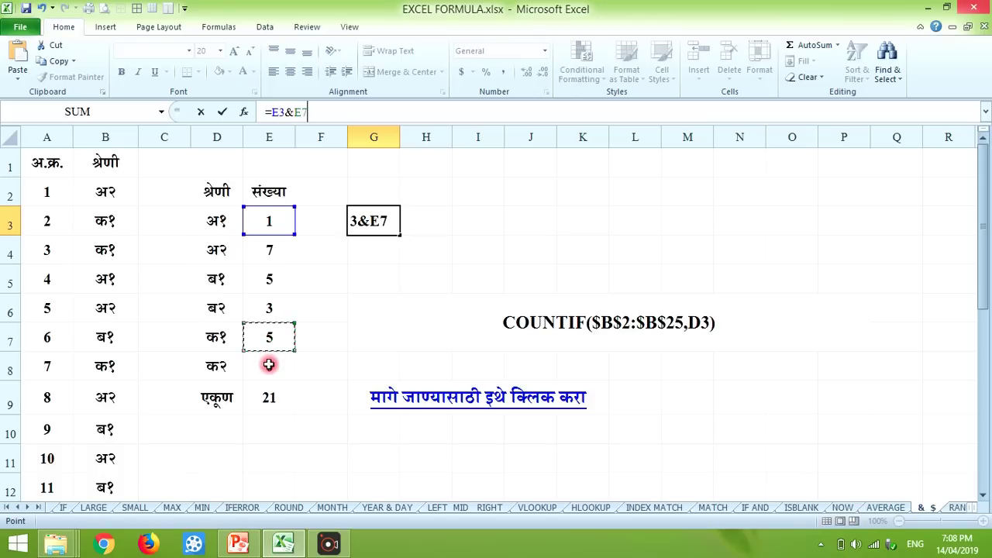
key(Return)
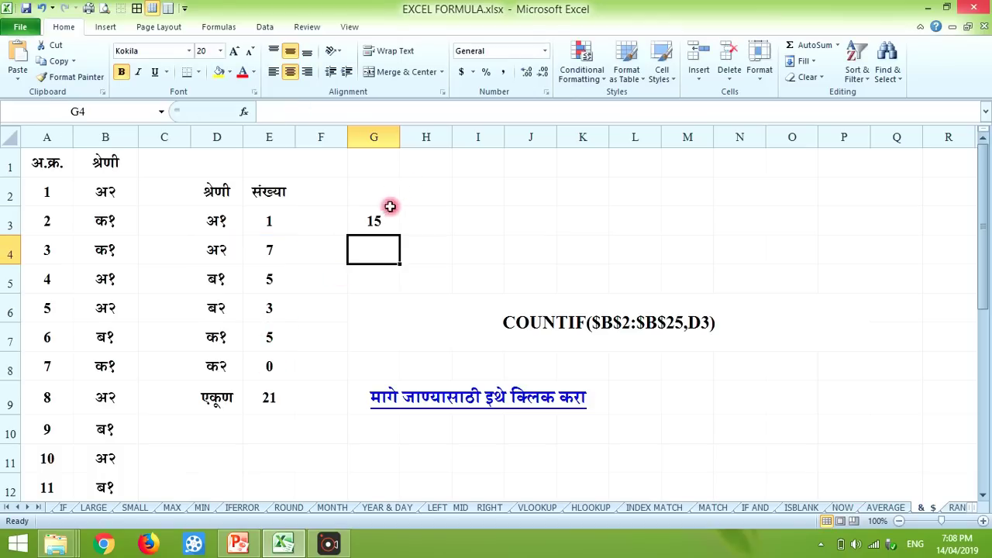
click(374, 219)
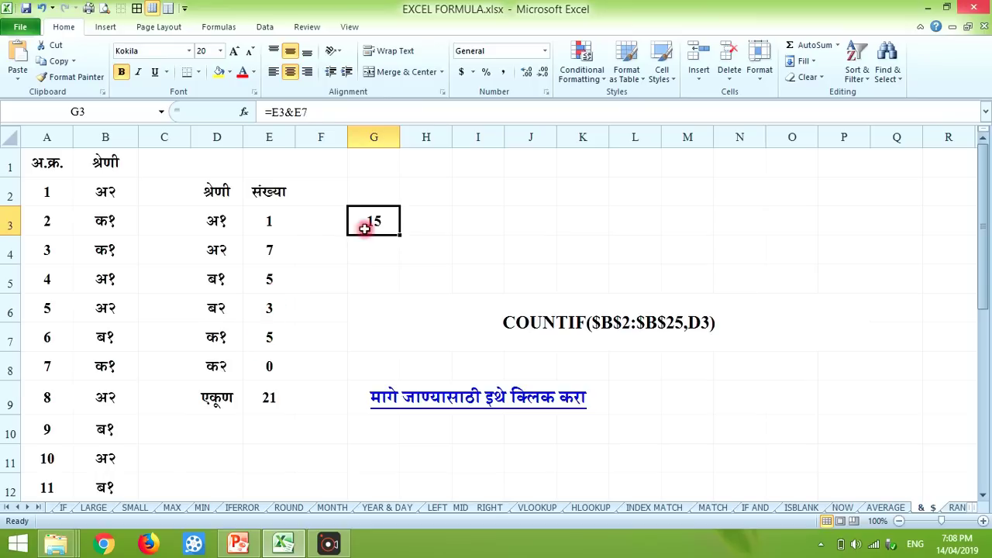
click(279, 220)
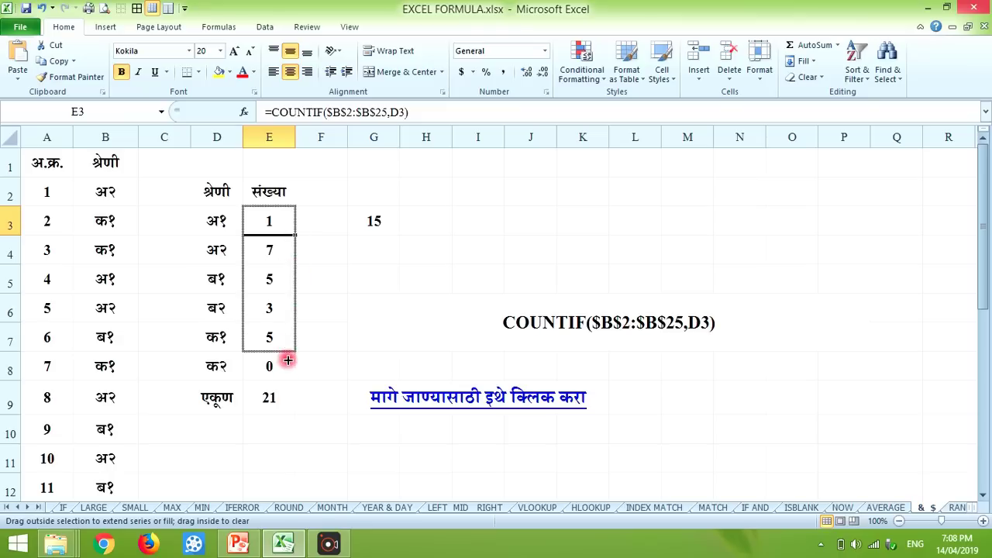
Fill E3's anchored COUNTIF down to E8 and check that E9 totals 24.
drag(296, 236, 287, 373)
click(269, 398)
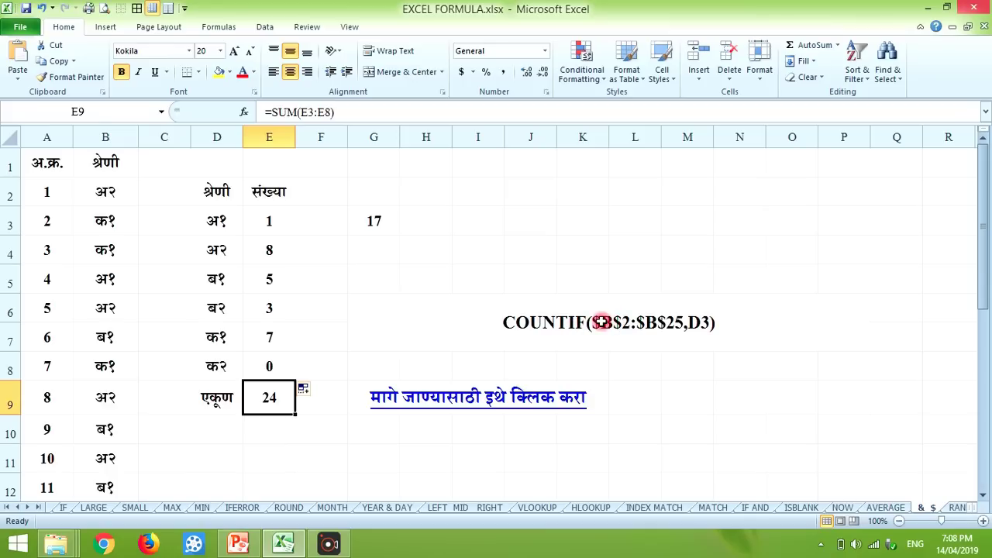
Open the RANDBETWEEN sheet and change the upper bound to 5.
click(447, 396)
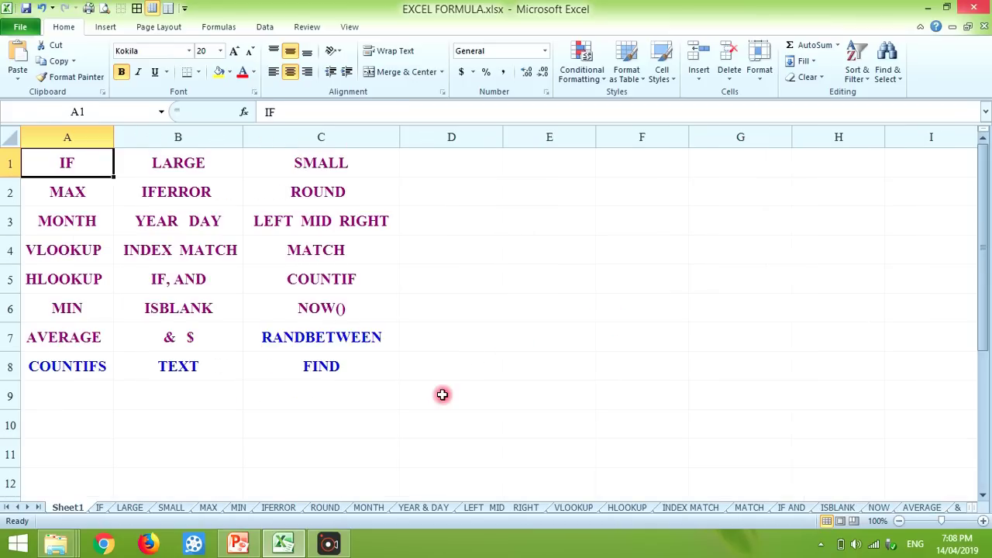
click(356, 341)
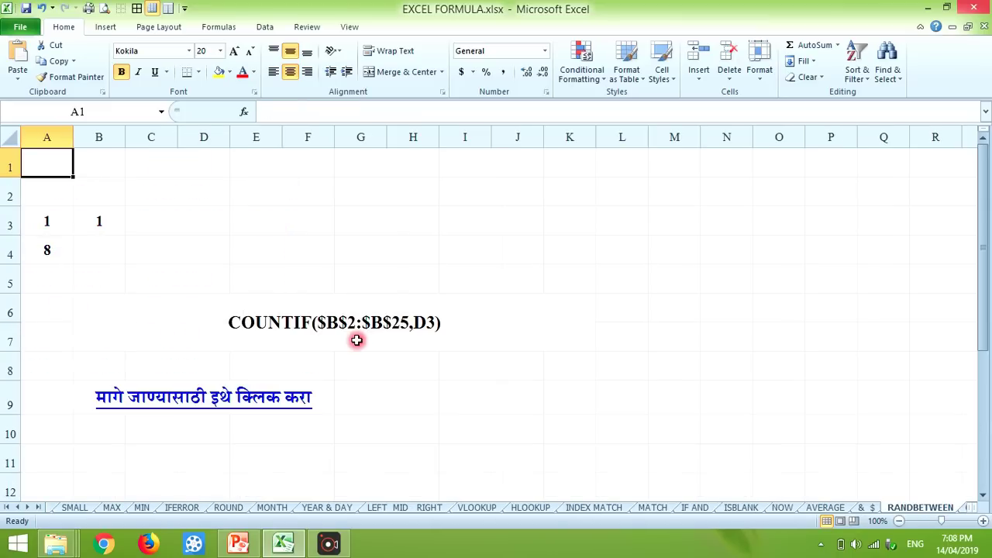
click(48, 224)
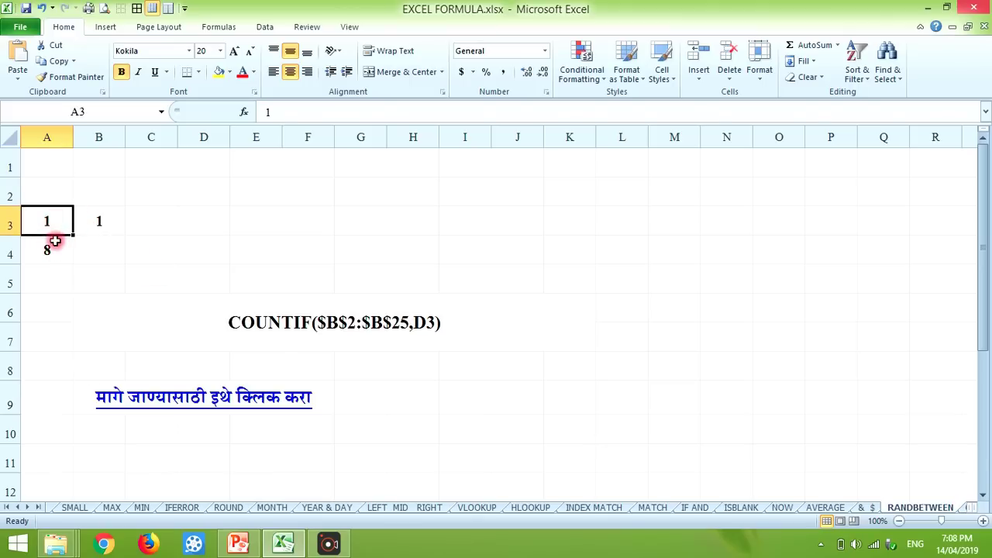
click(52, 248)
text(5)
key(Return)
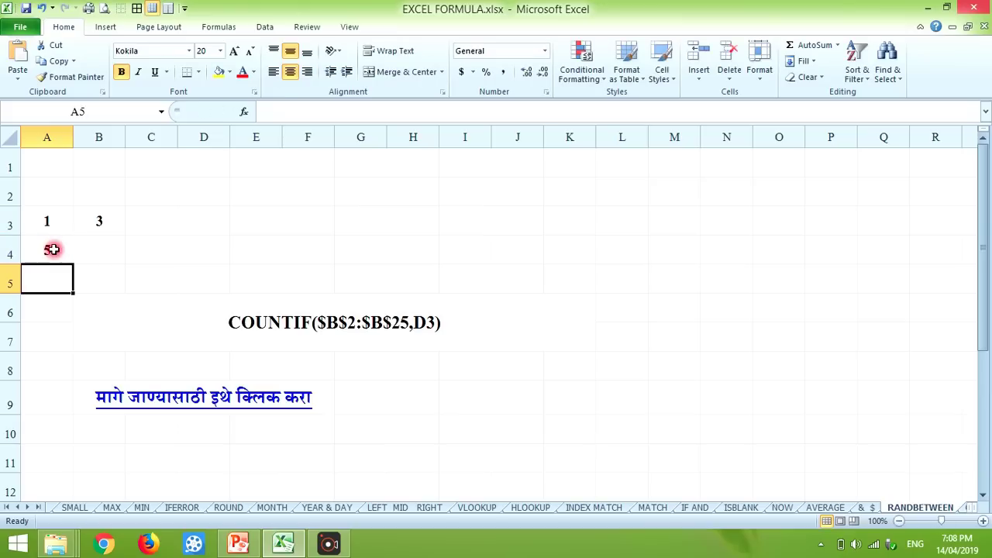
Recalculate B3's RANDBETWEEN formula twice to draw new random numbers.
click(101, 222)
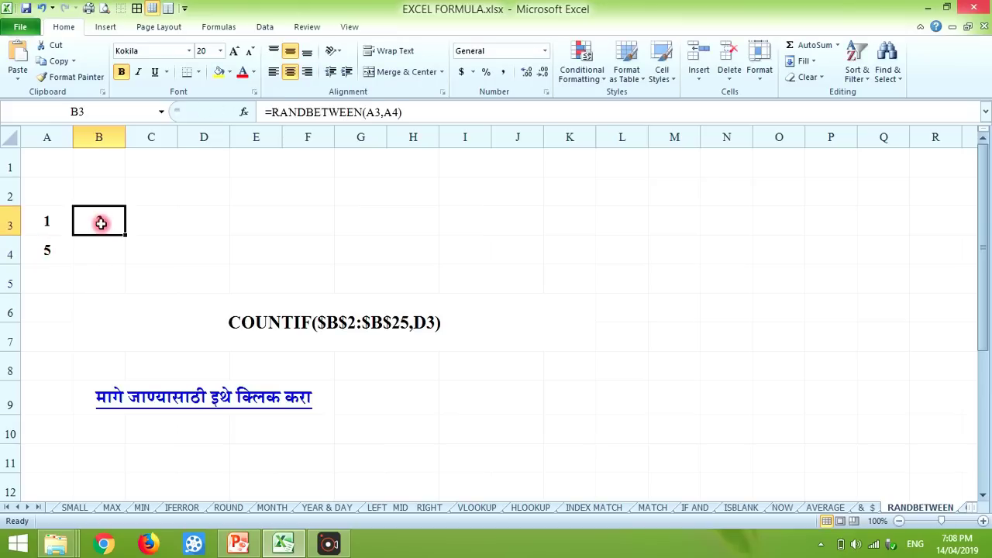
click(287, 112)
key(Return)
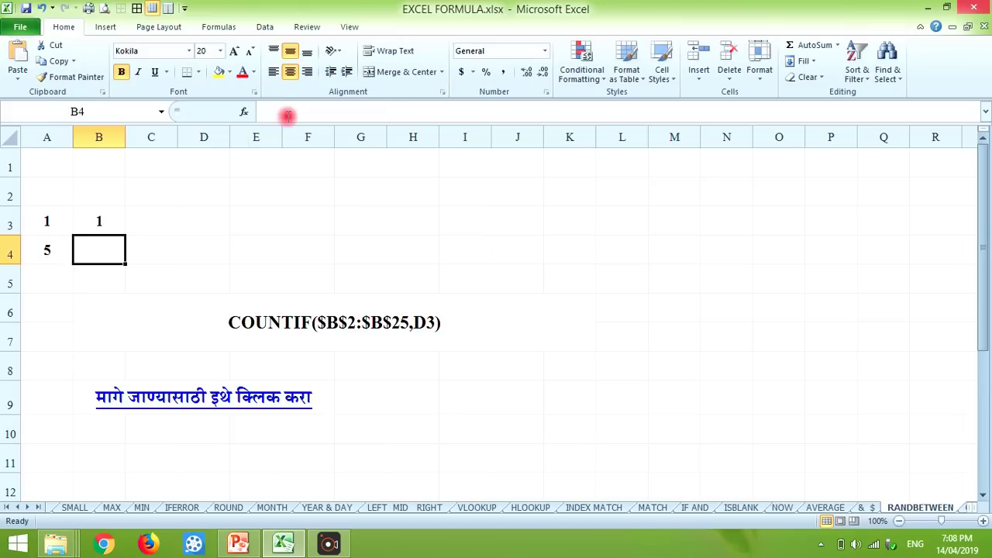
click(109, 222)
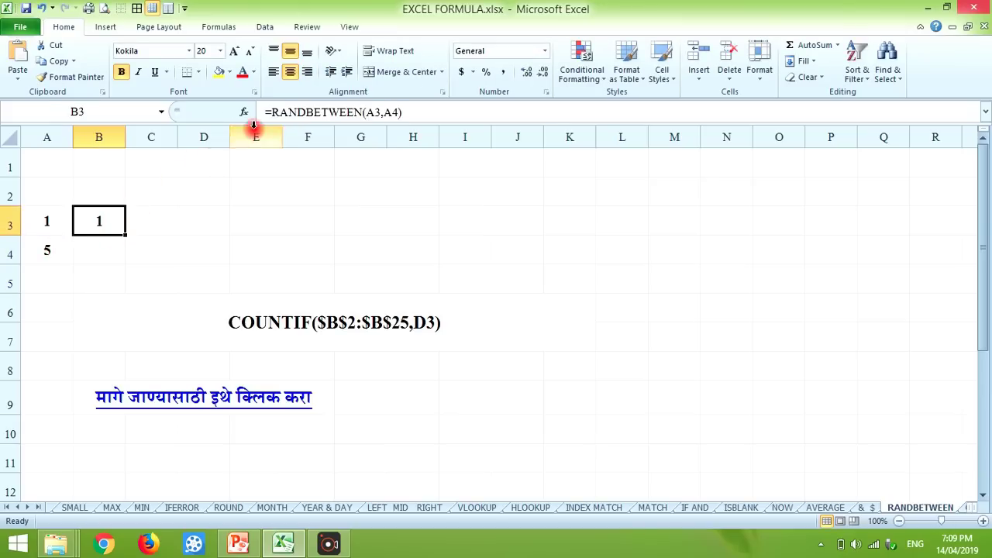
click(298, 112)
key(Return)
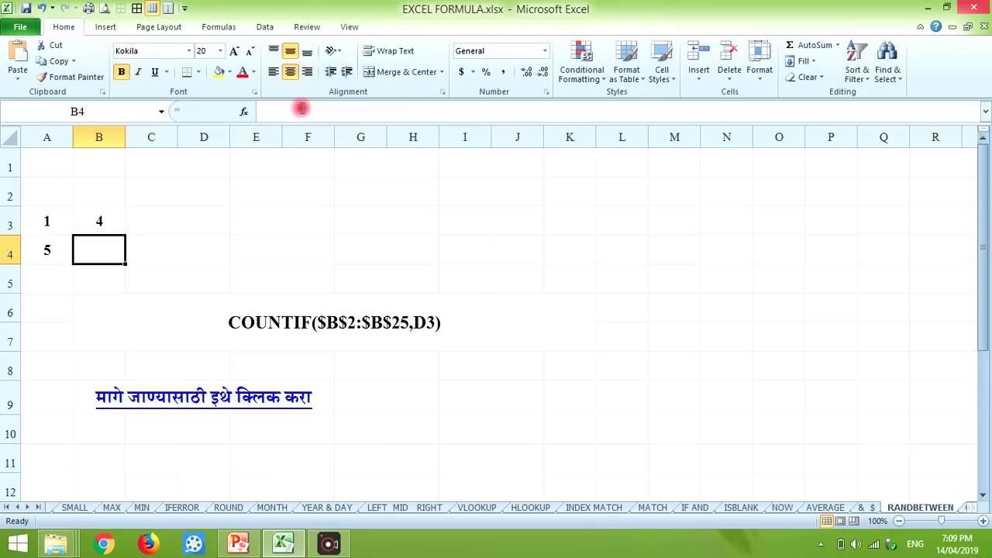
click(101, 225)
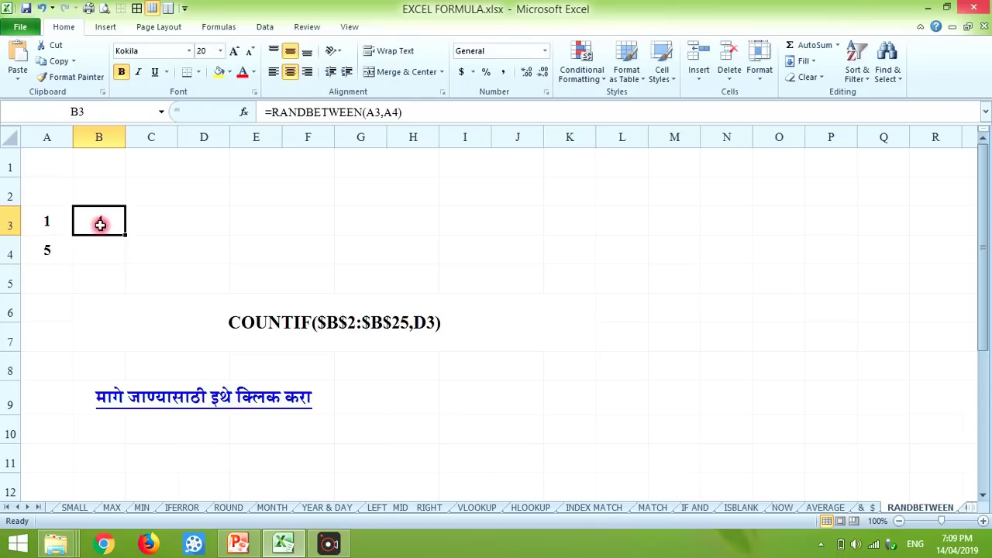
Raise the upper bound to 9 and recalculate the random number in B3.
click(62, 248)
text(9)
key(Return)
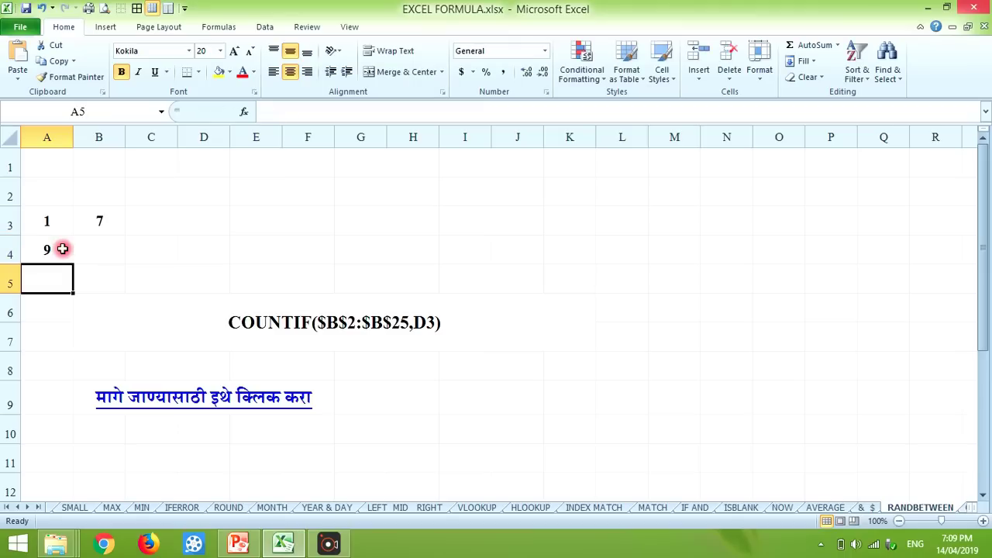
click(100, 225)
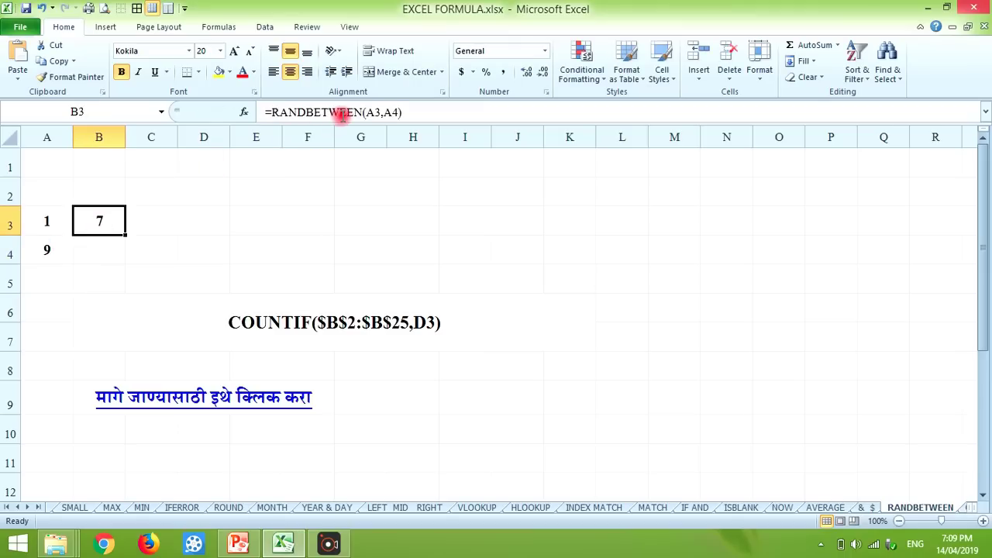
click(341, 115)
key(Return)
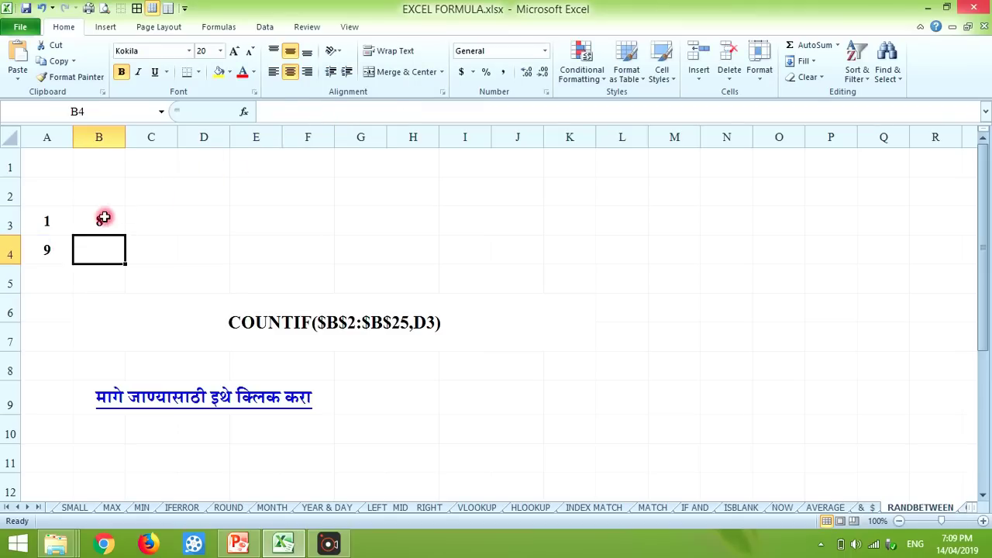
Roll B3's random value twice more, then return to the Sheet1 function index.
double_click(104, 218)
key(Return)
double_click(104, 219)
key(Return)
click(171, 398)
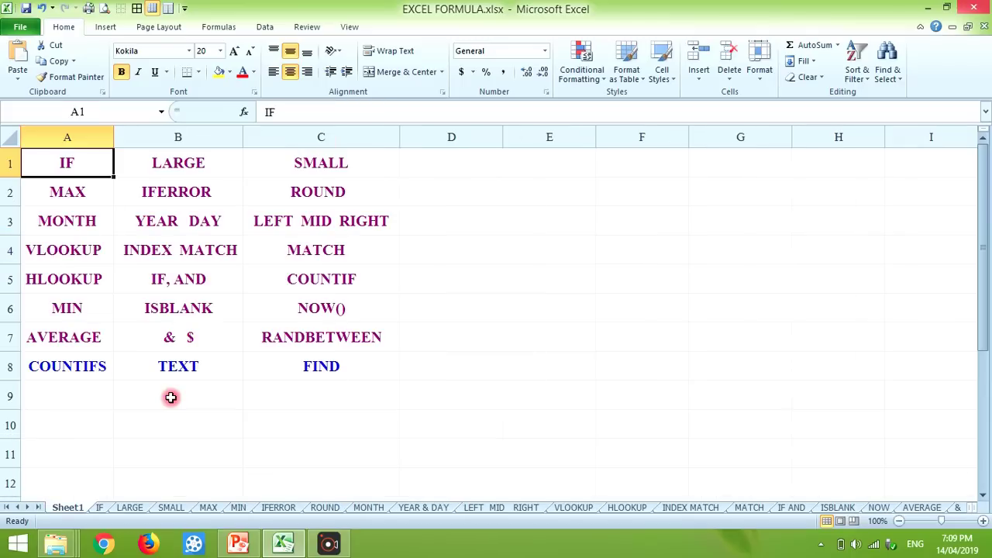
Open the COUNTIFS sheet and inspect the G6 syntax note, F2 header and E3's formula.
click(88, 368)
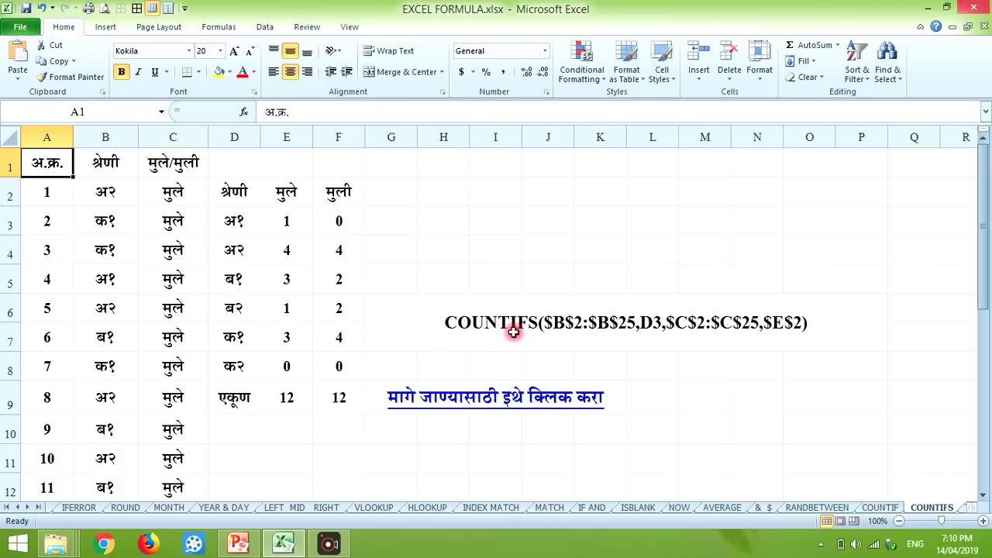
click(513, 331)
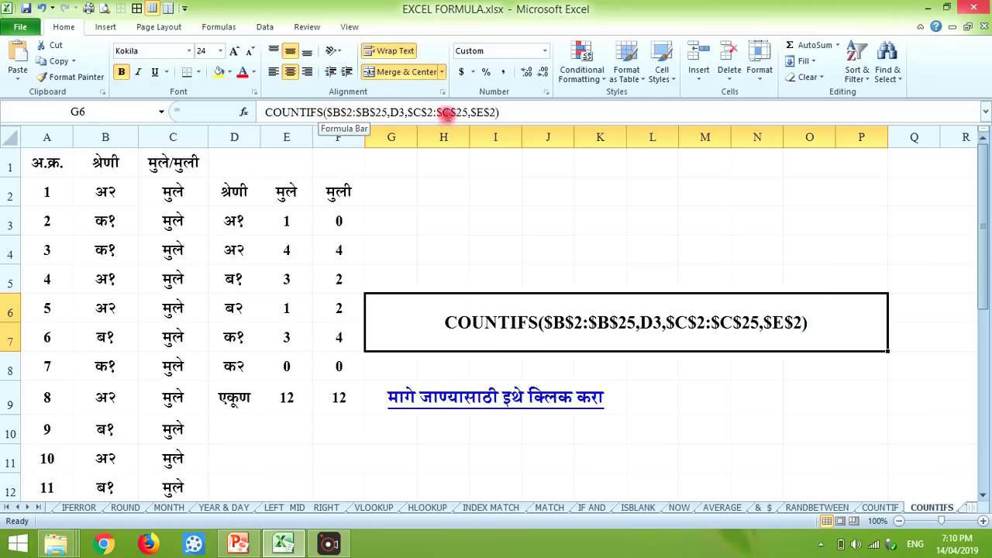
key(Return)
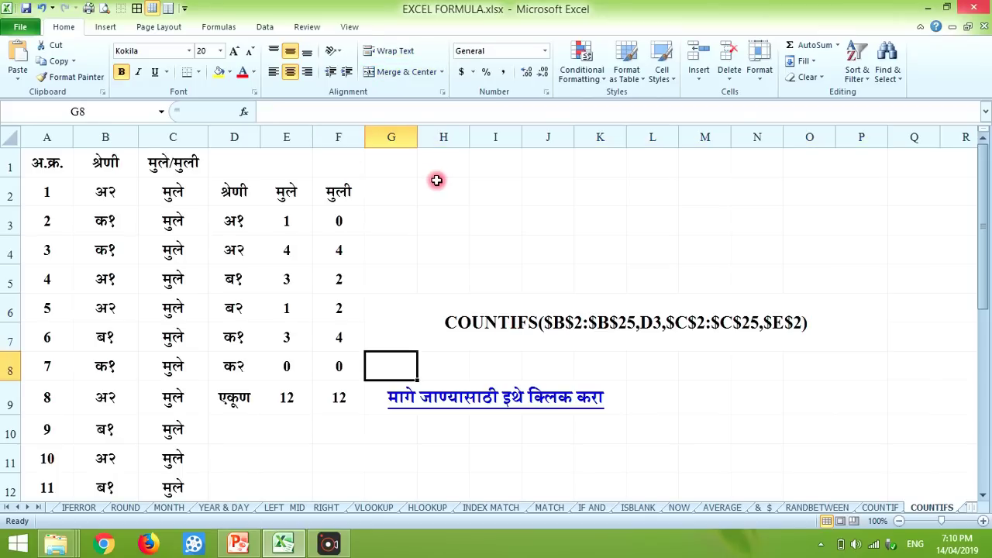
click(276, 221)
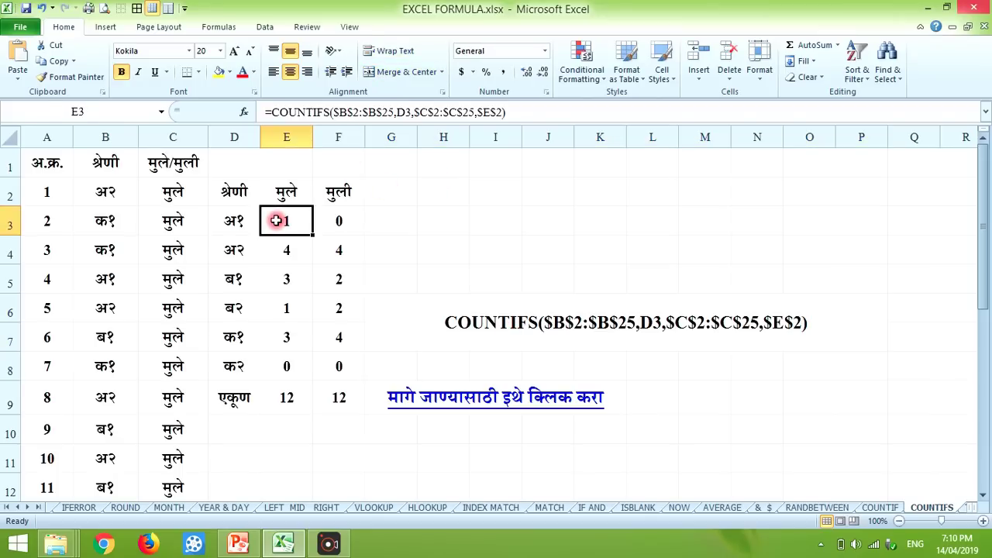
click(330, 199)
click(297, 219)
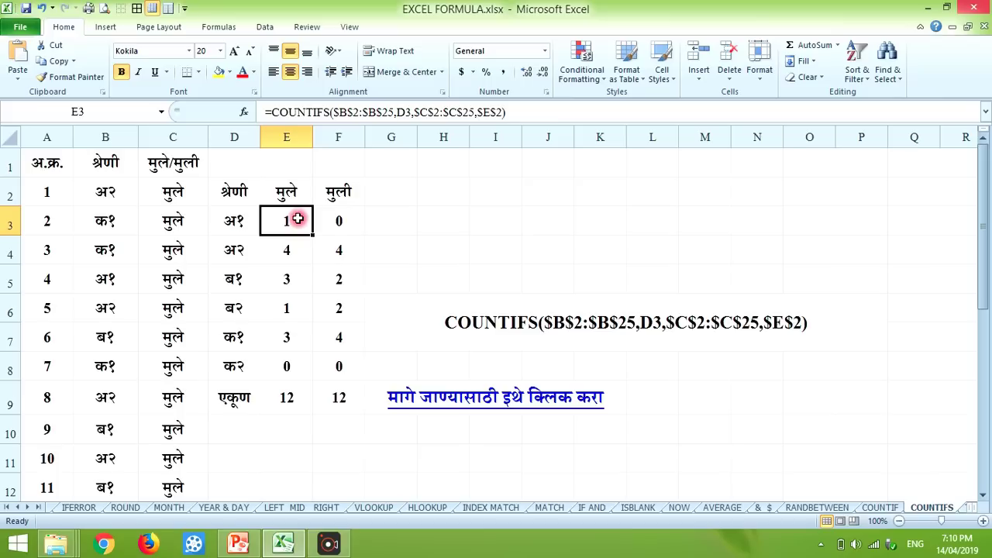
Begin =COUNTIFS( in E3 with B2:B25 as the class range.
text(=co)
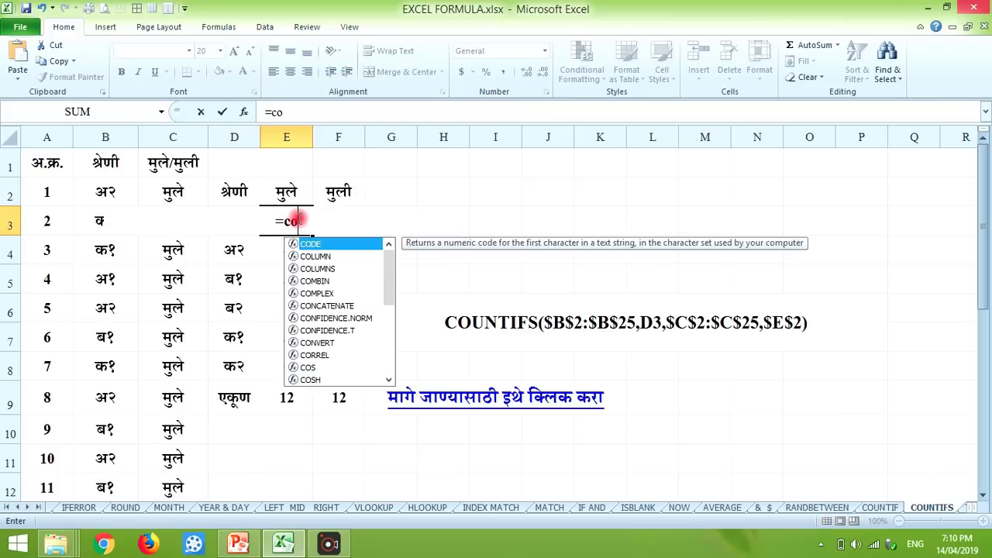
text(u)
double_click(313, 293)
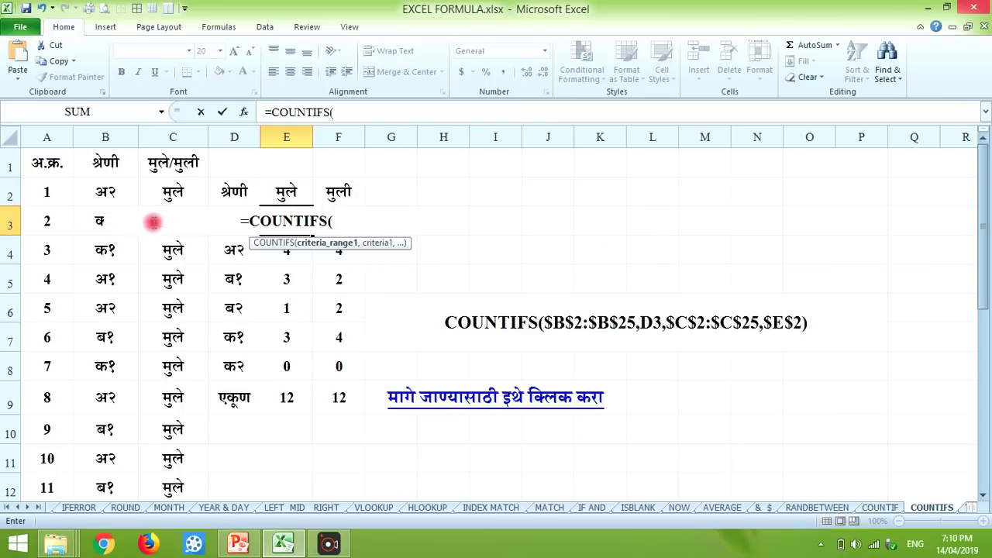
click(105, 193)
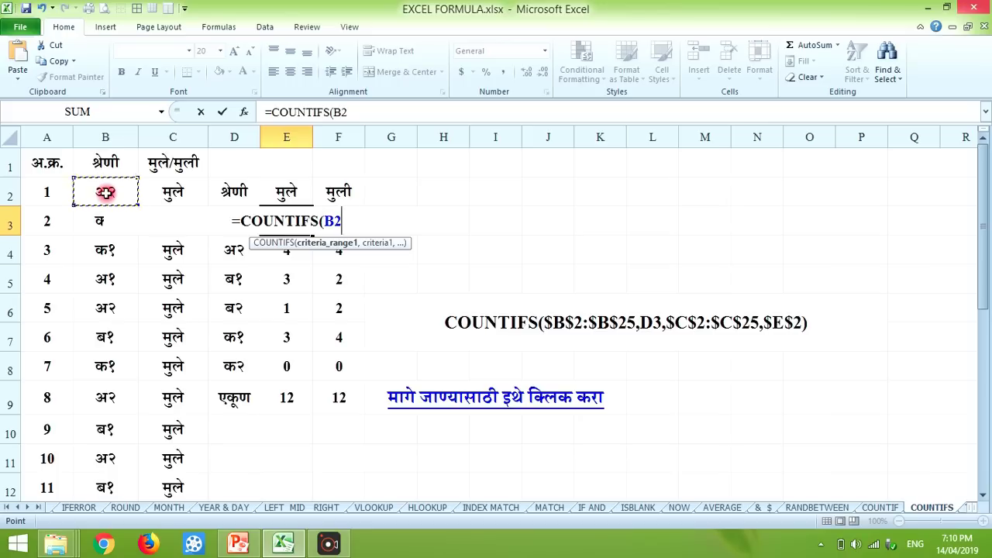
key(shift+Down)
key(shift+Down)
key(shift+Down)
key(shift+Down)
key(shift+Down)
key(shift+Down)
key(shift+Down)
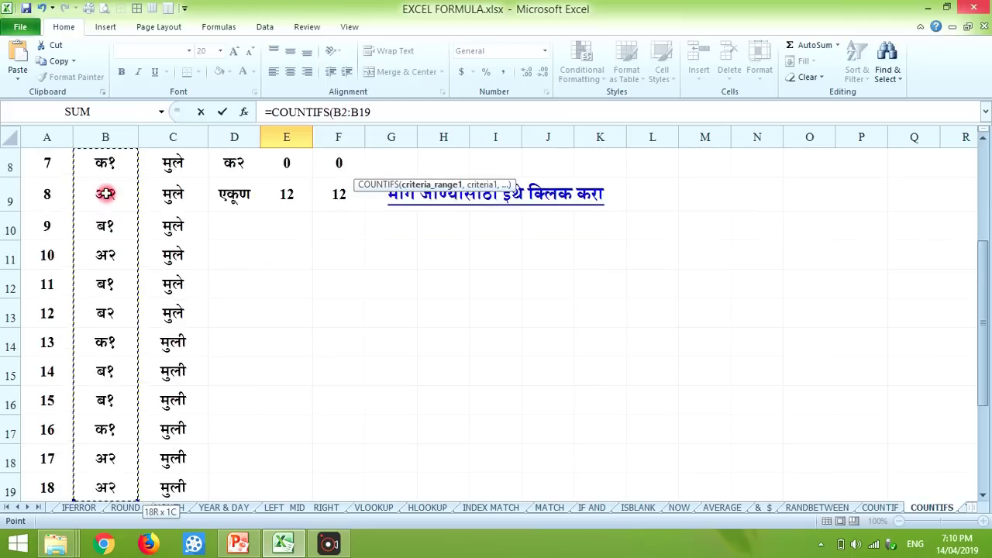
key(shift+Down)
key(shift+Down)
key(shift+Down)
key(shift+Down)
key(shift+Down)
key(shift+Down)
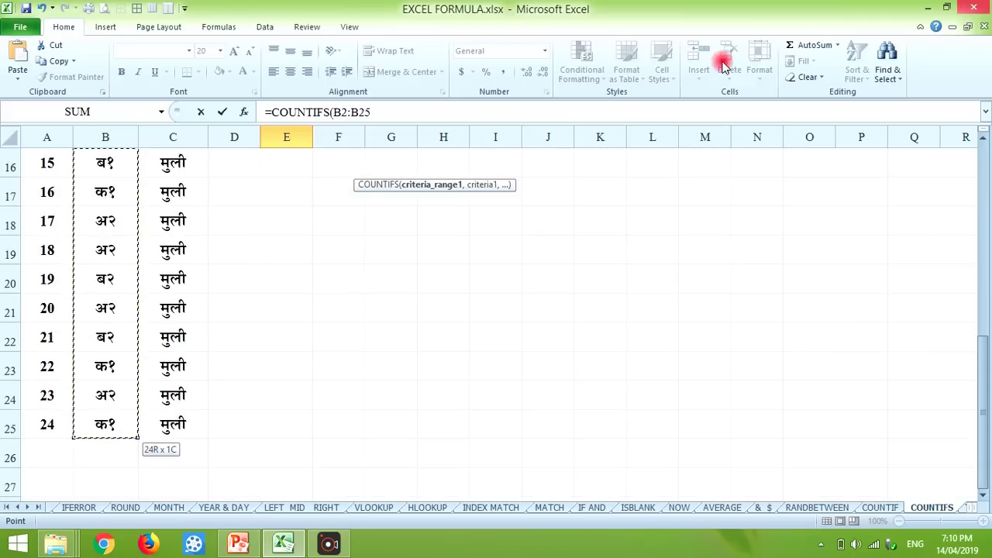
click(982, 161)
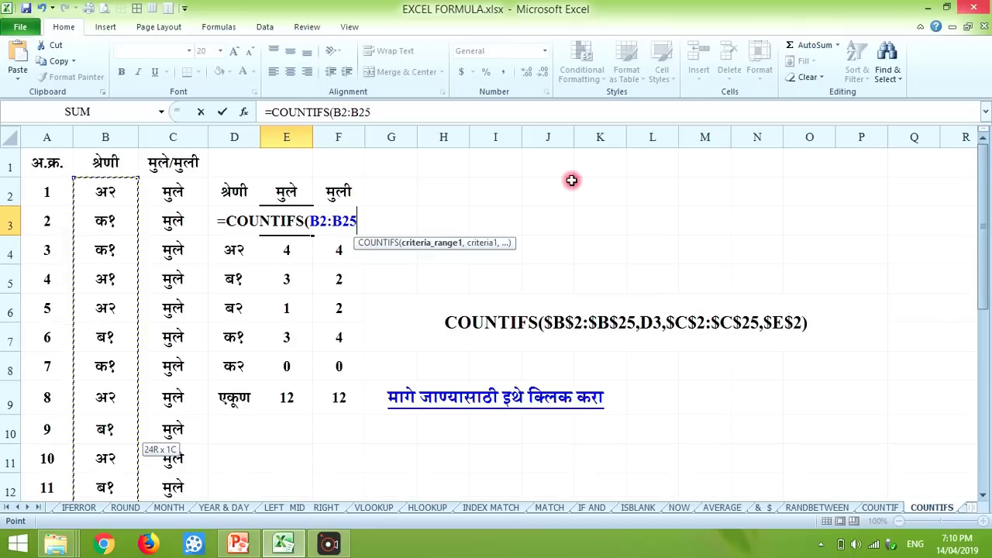
Add D3 as the class criterion of the COUNTIFS formula.
text(,)
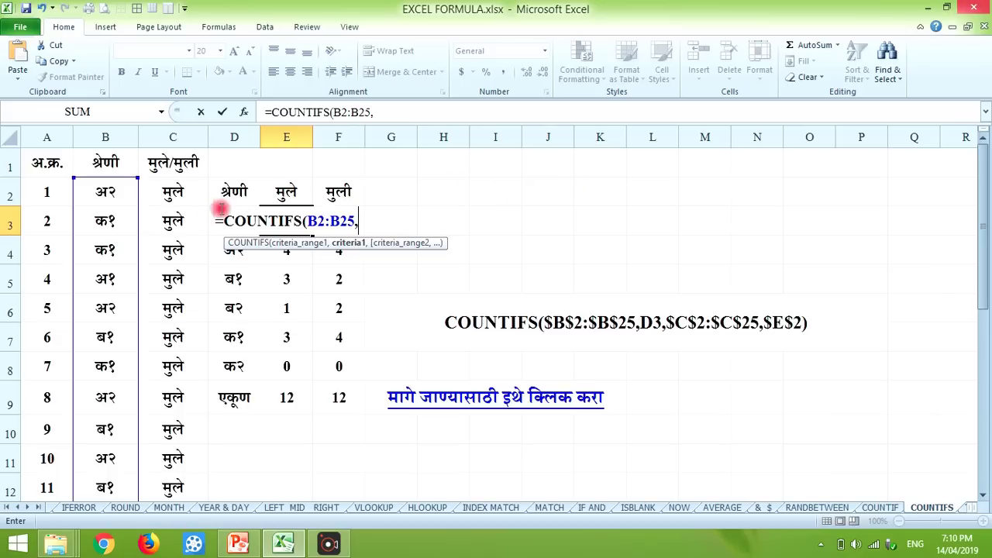
click(183, 221)
key(Down)
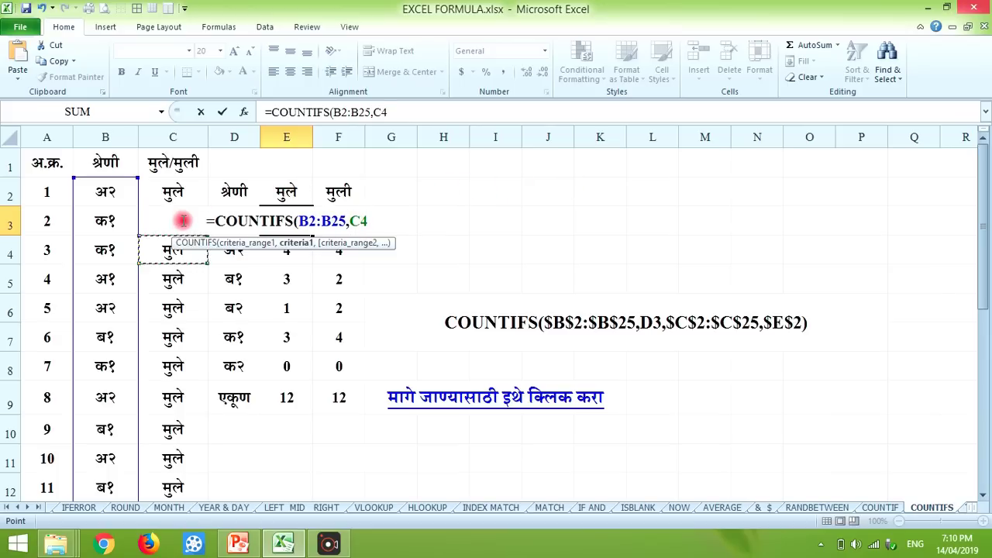
key(Up)
key(Right)
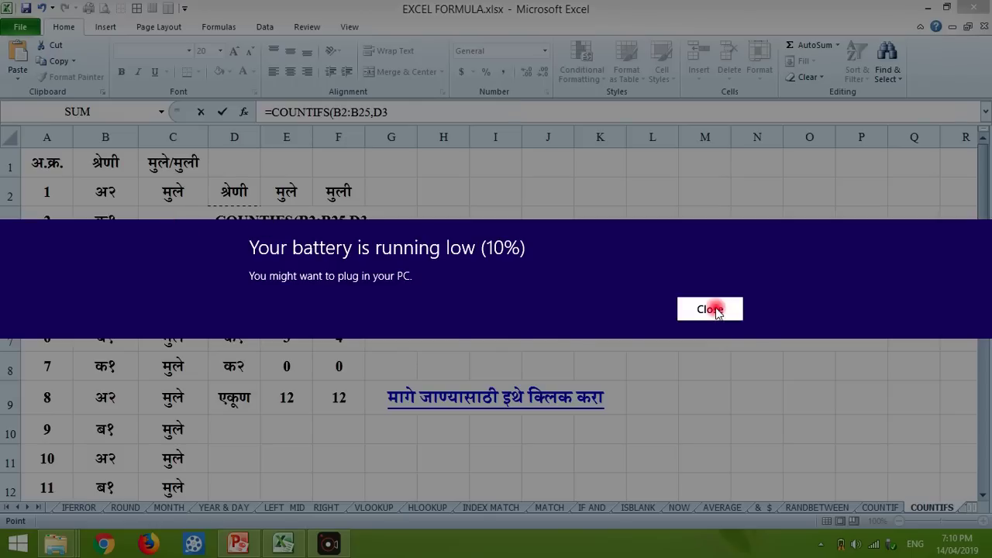
click(714, 308)
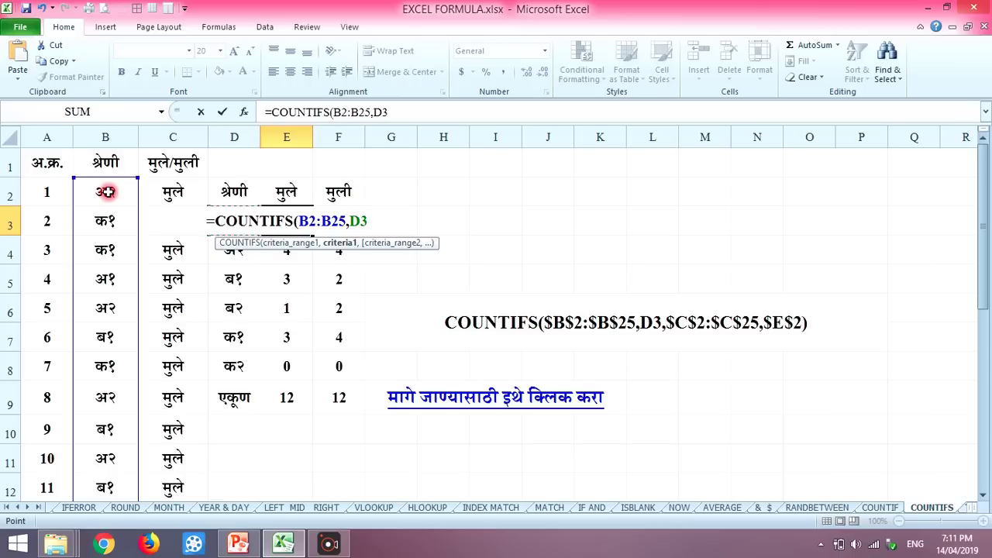
Add C2:C25 as the second range with the boys header E2 as its criterion.
text(,)
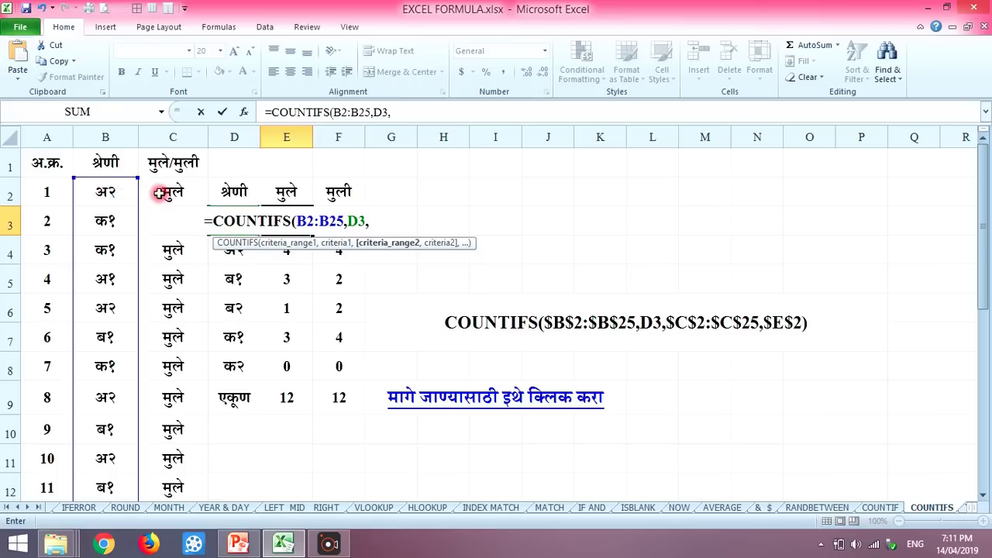
mouse_move(159, 194)
mouse_down()
mouse_move(172, 496)
mouse_move(172, 453)
mouse_up()
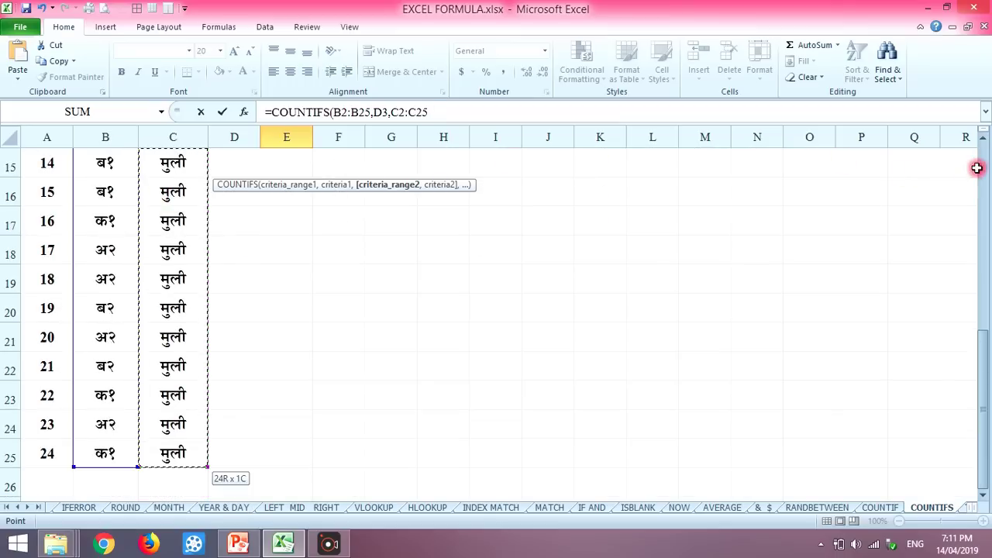
drag(976, 168, 983, 159)
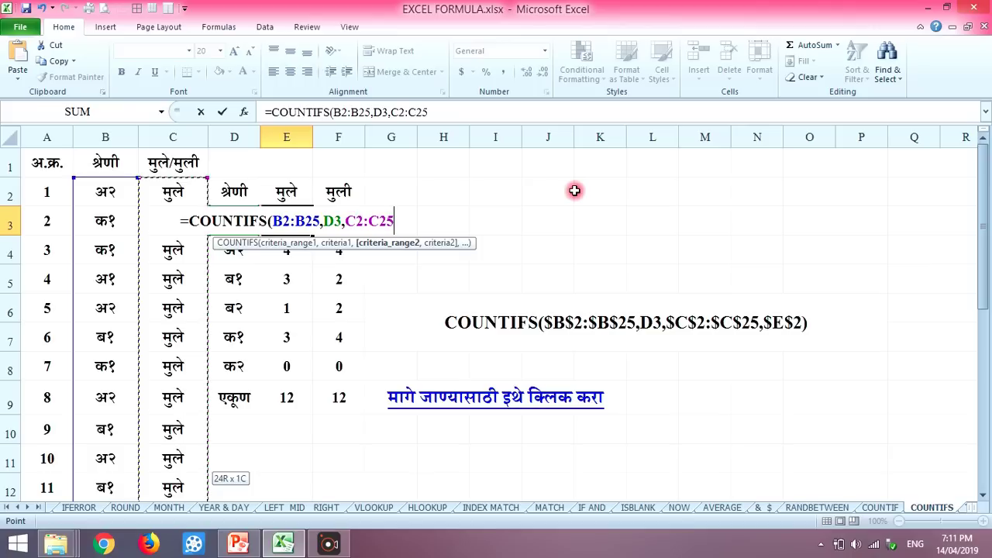
text(,)
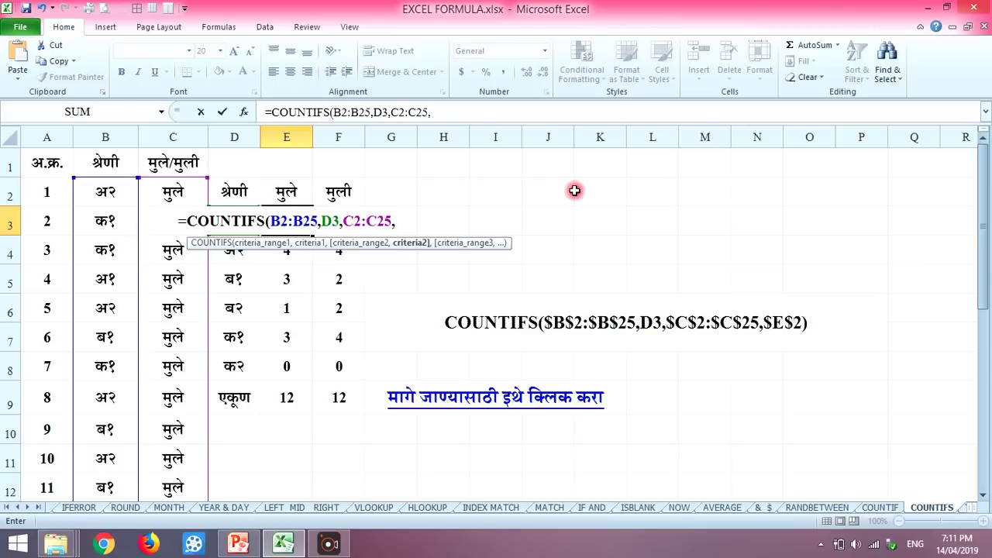
click(285, 187)
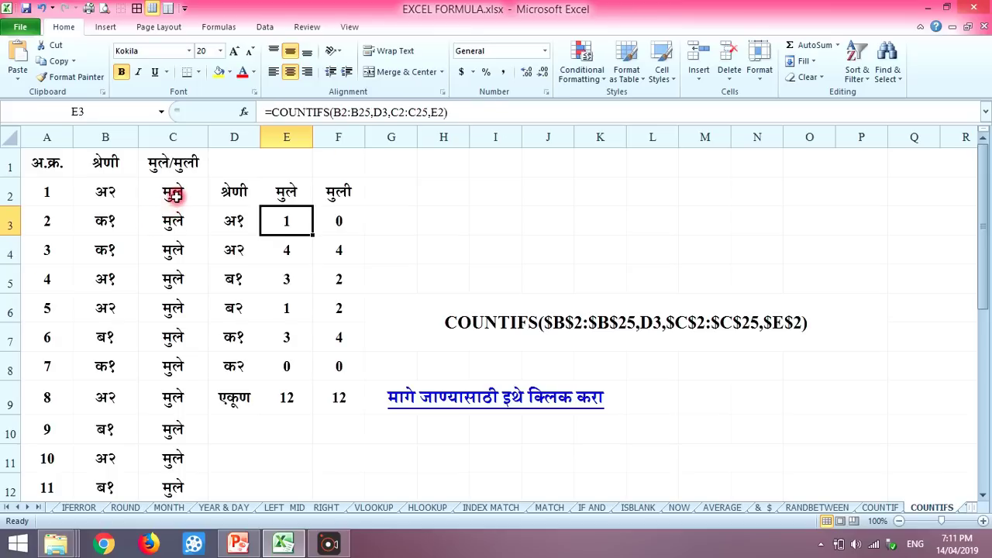
Review the boys/girls entries down column C and the class entry in B5.
click(175, 196)
key(Down)
key(Down)
key(Down)
key(Down)
key(Down)
key(Down)
key(Down)
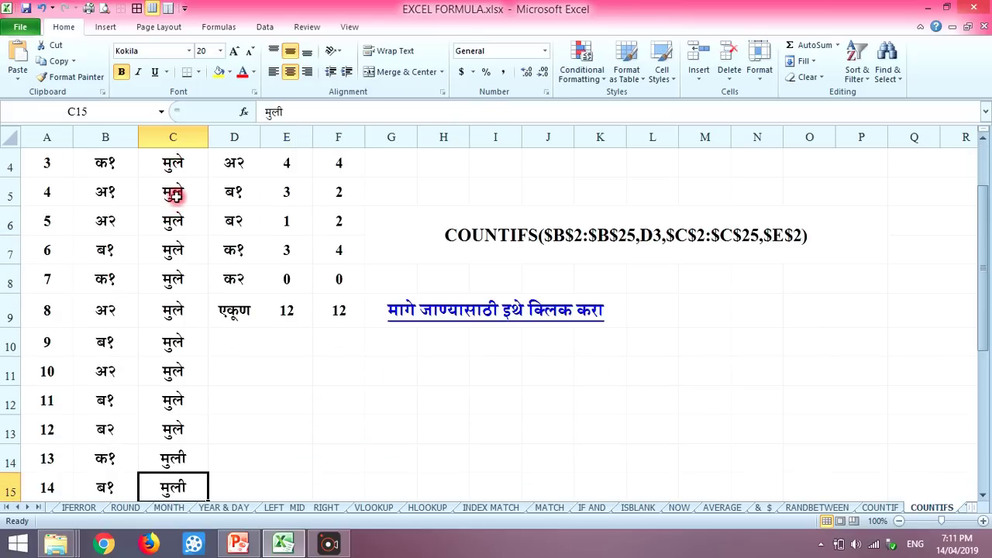
key(Down)
key(Down)
key(Down)
key(Down)
key(Down)
key(Down)
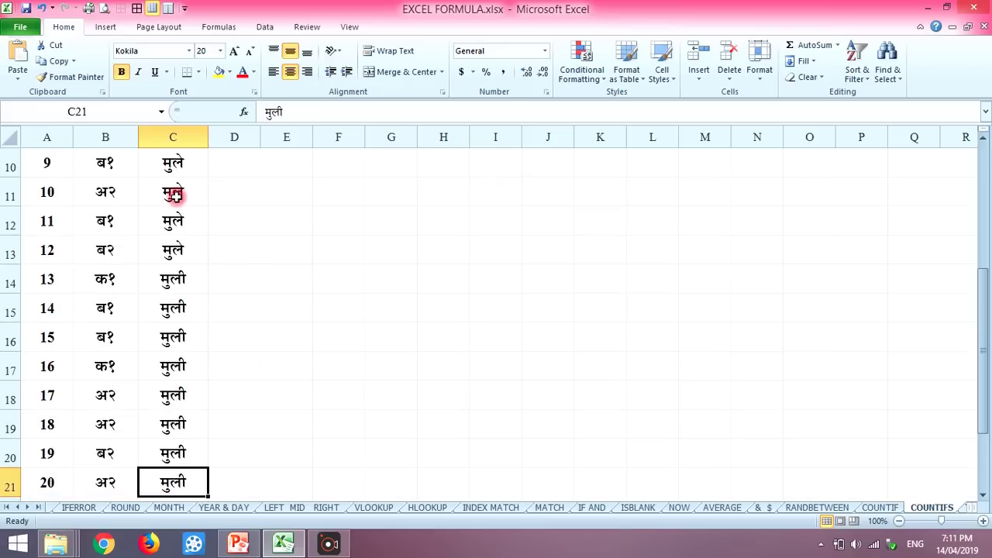
key(Down)
key(Down)
key(Down)
key(Up)
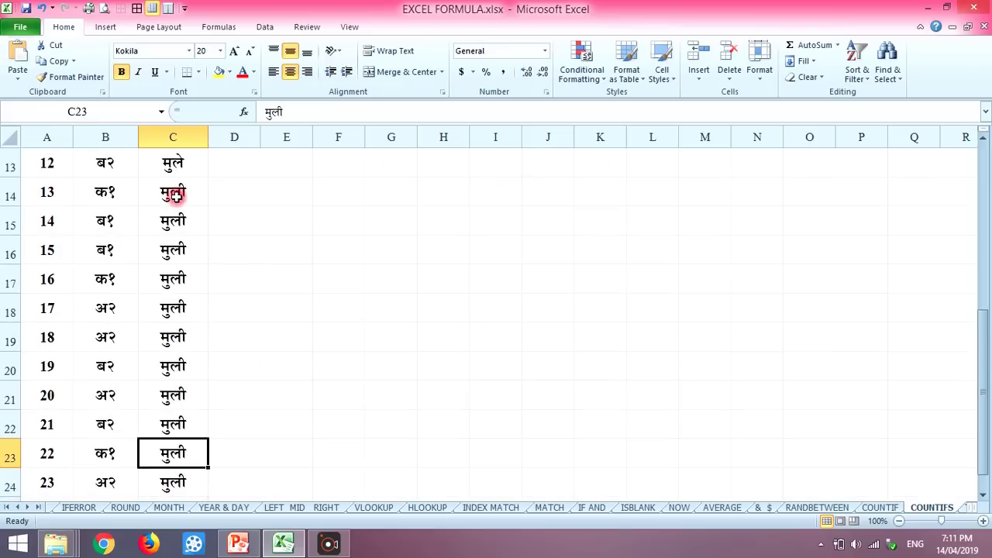
key(Up)
key(Up)
key(Up)
key(Up)
key(Up)
key(Up)
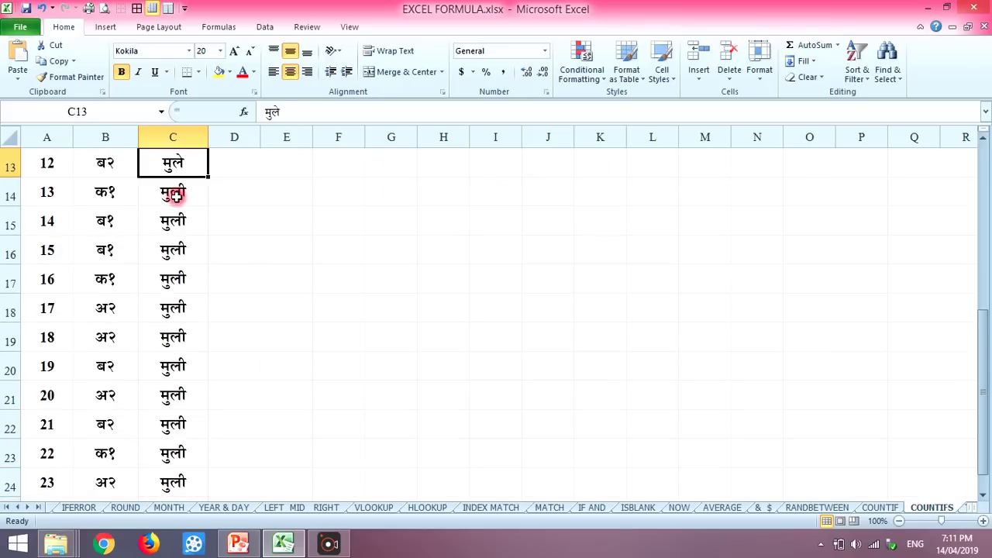
key(Up)
key(Up)
key(Up)
key(Up)
key(Up)
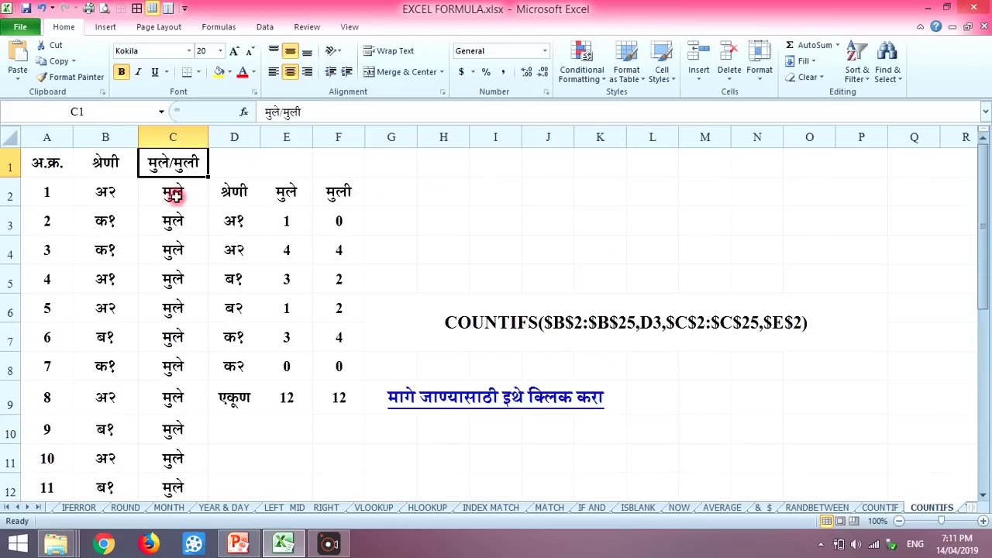
click(114, 278)
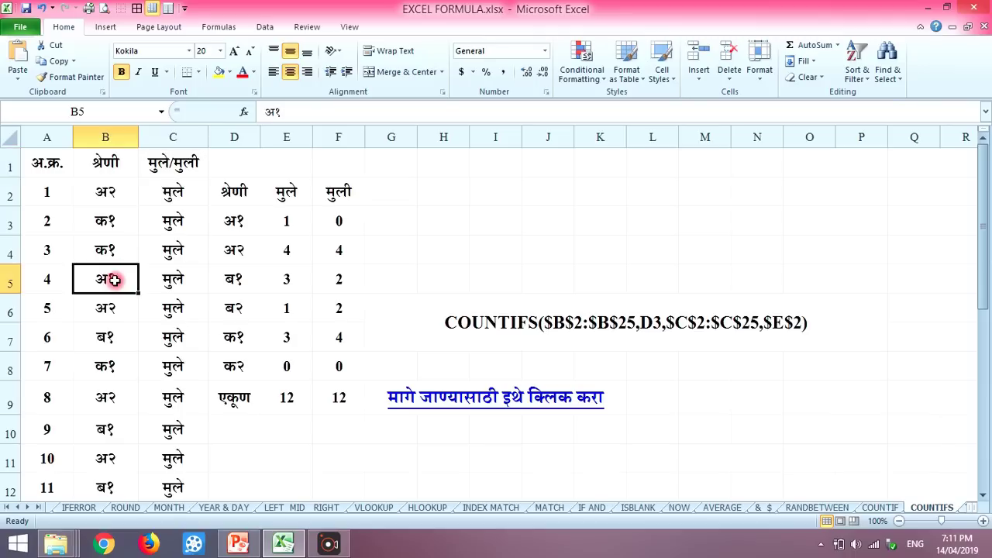
Lock the first criteria range in E3's COUNTIFS formula as $B$2:$B$25.
click(286, 222)
click(339, 112)
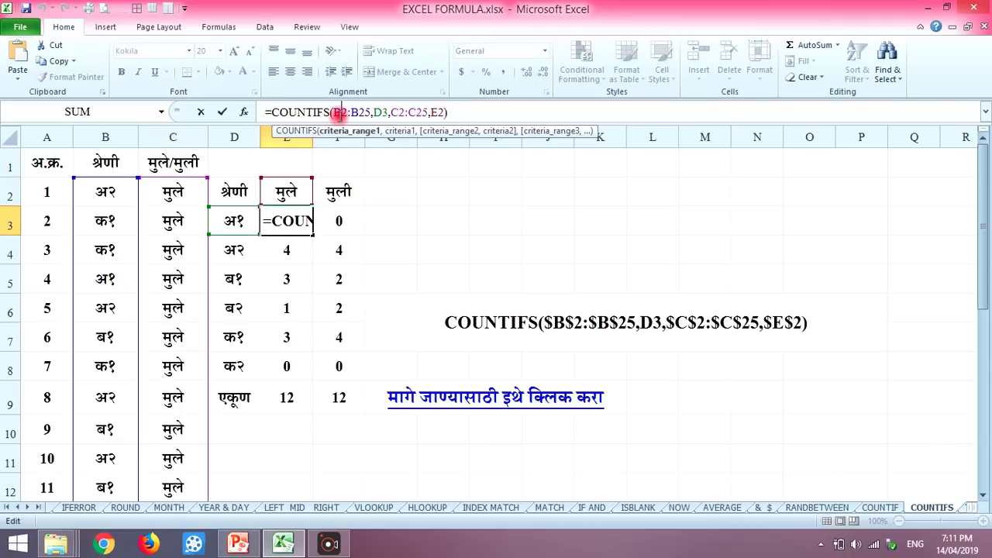
text($)
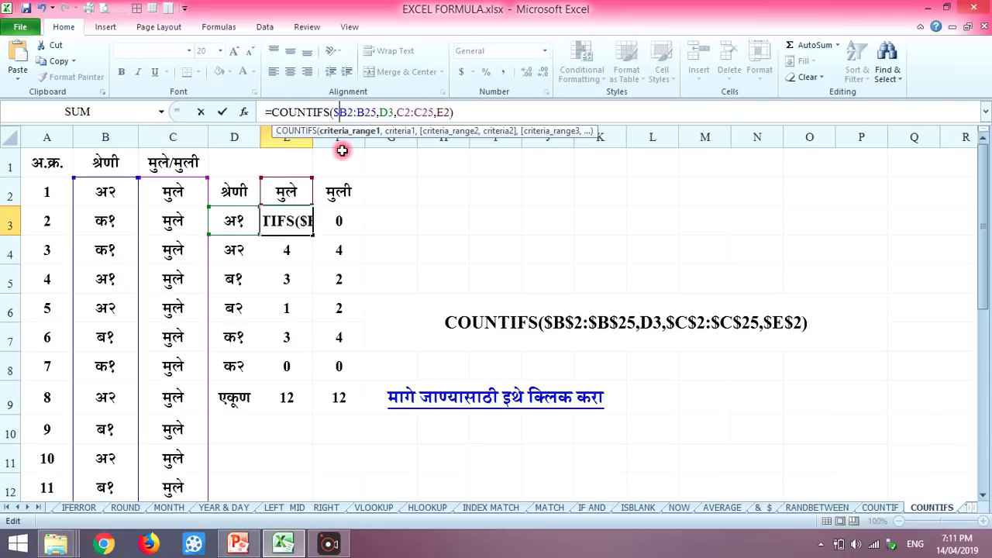
key(Right)
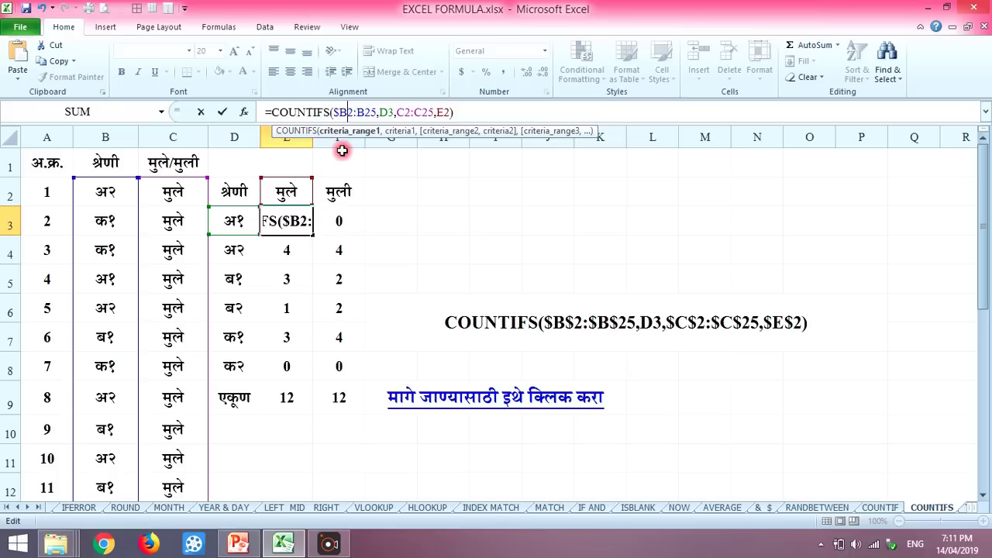
text($)
key(Right)
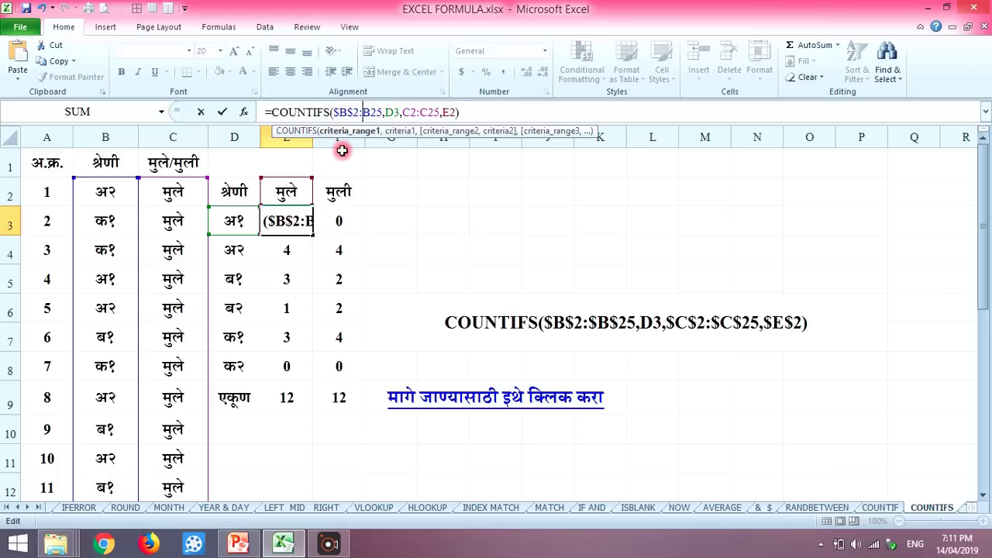
text($)
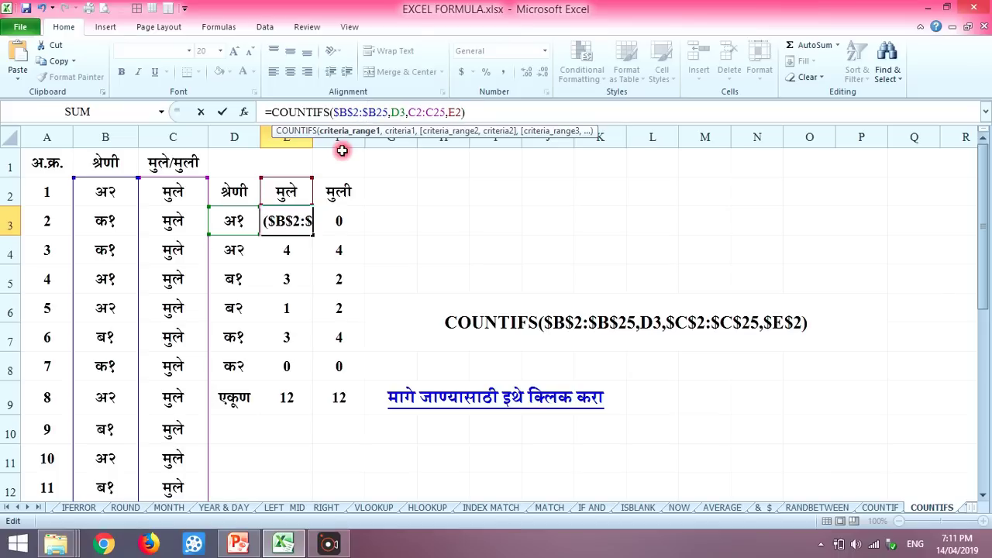
key(Right)
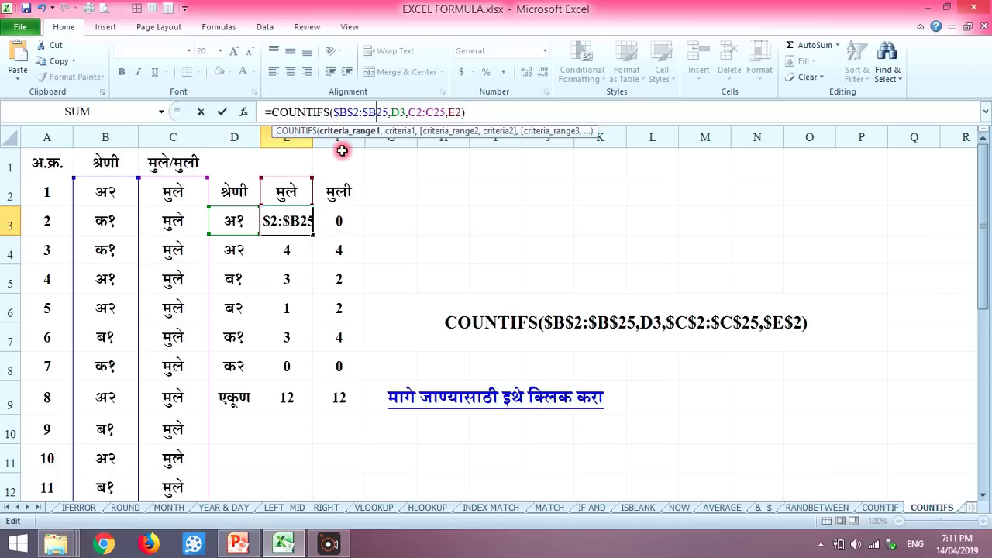
text($)
key(Right)
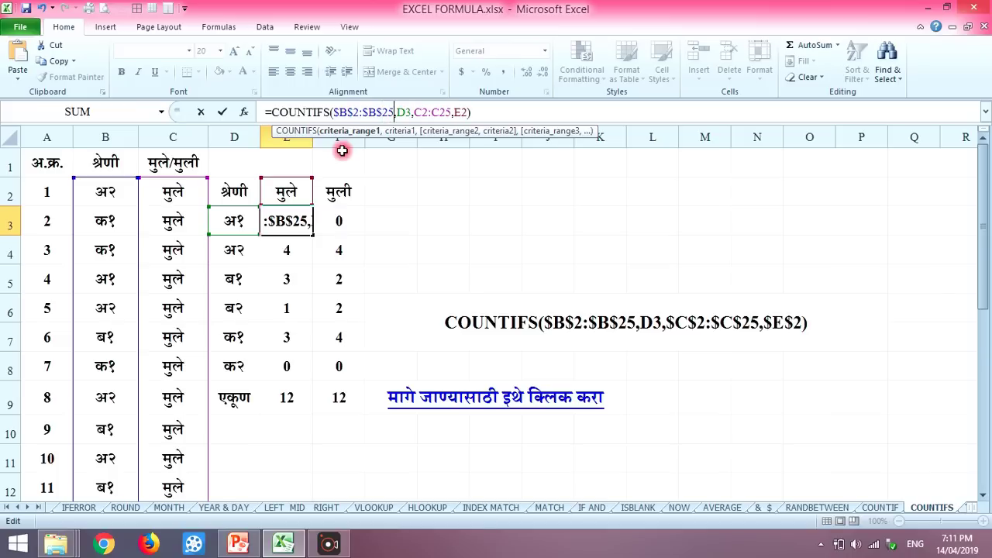
Lock $C$2:$C$25 and $E$2 in E3's formula, which still returns 1.
key(Right)
key(Right)
key(Right)
key(Right)
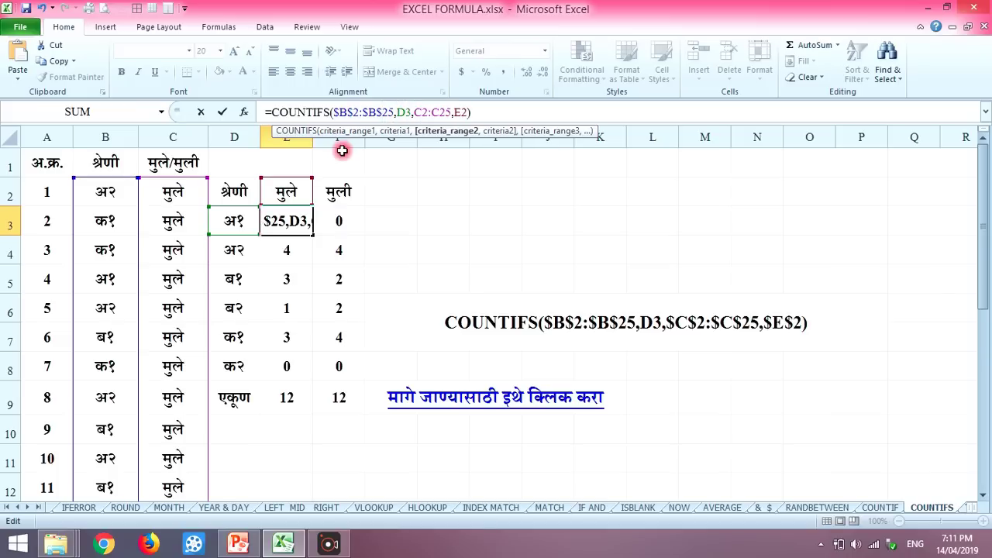
text($B)
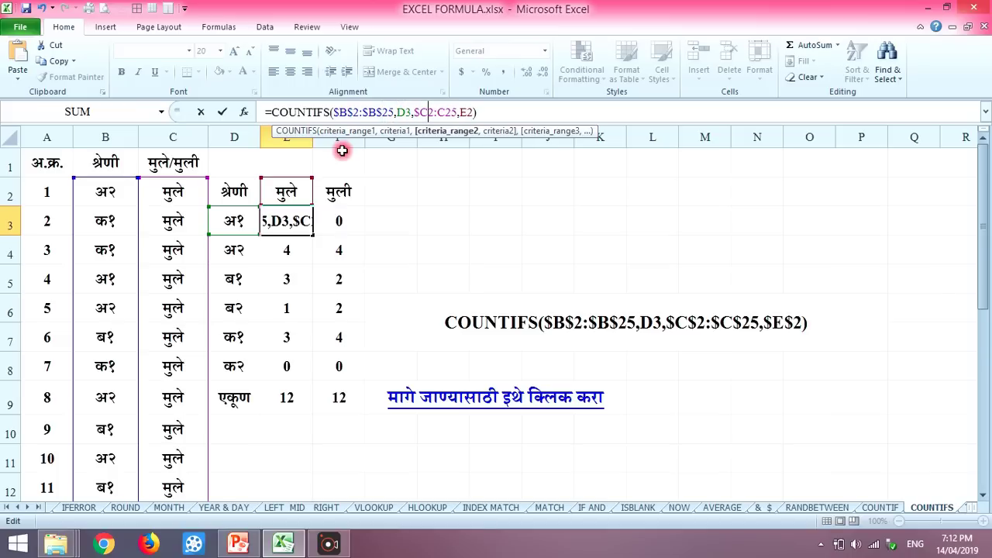
text($2:)
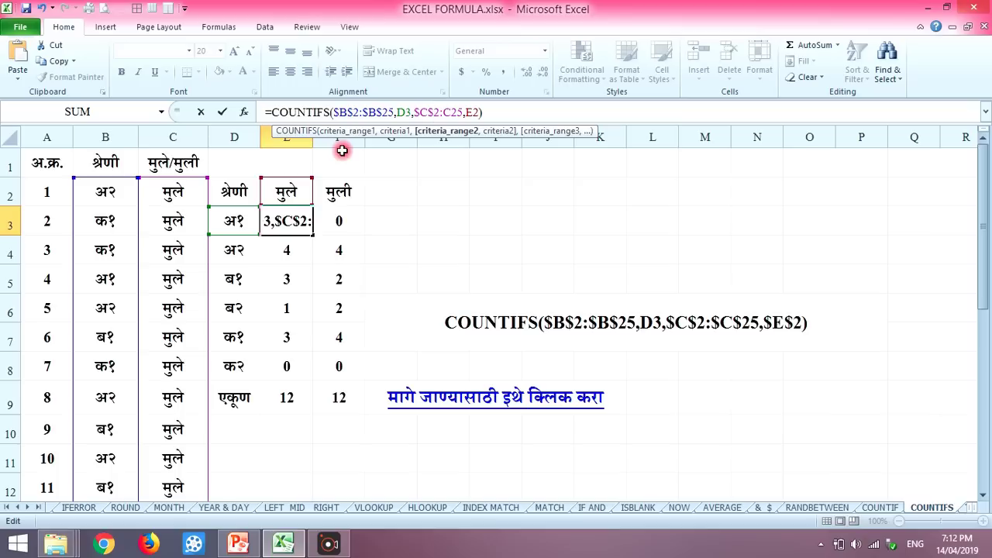
text($B)
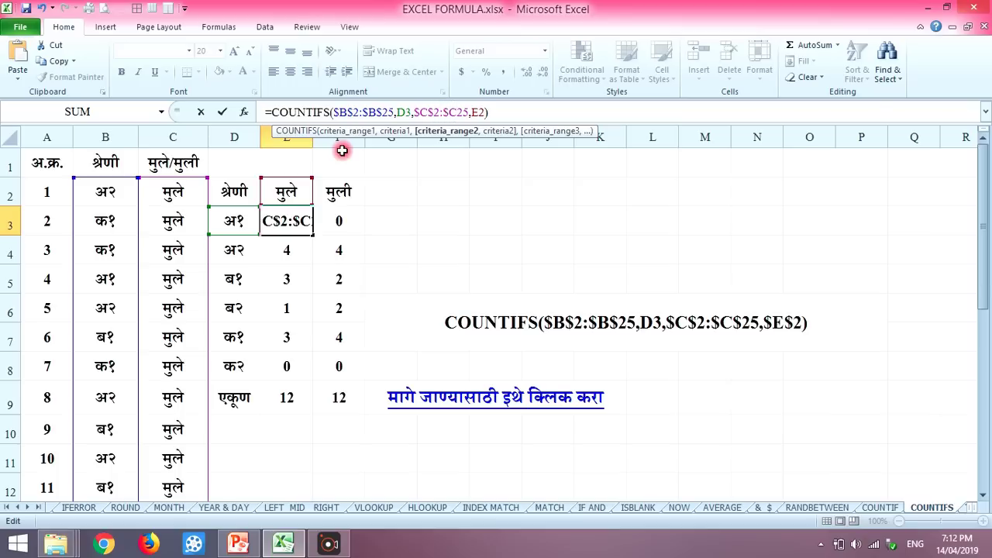
text($)
key(Right)
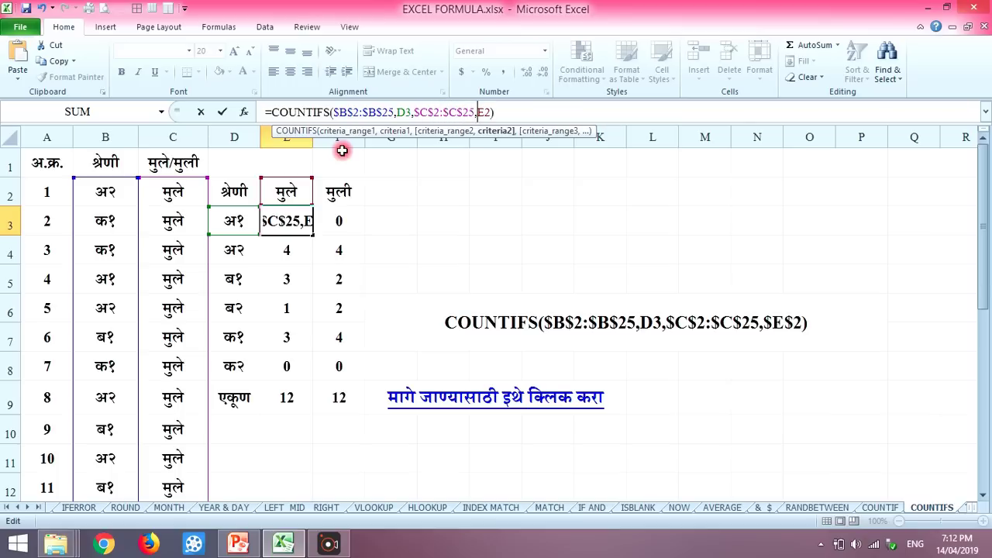
text($)
key(Right)
key(Right)
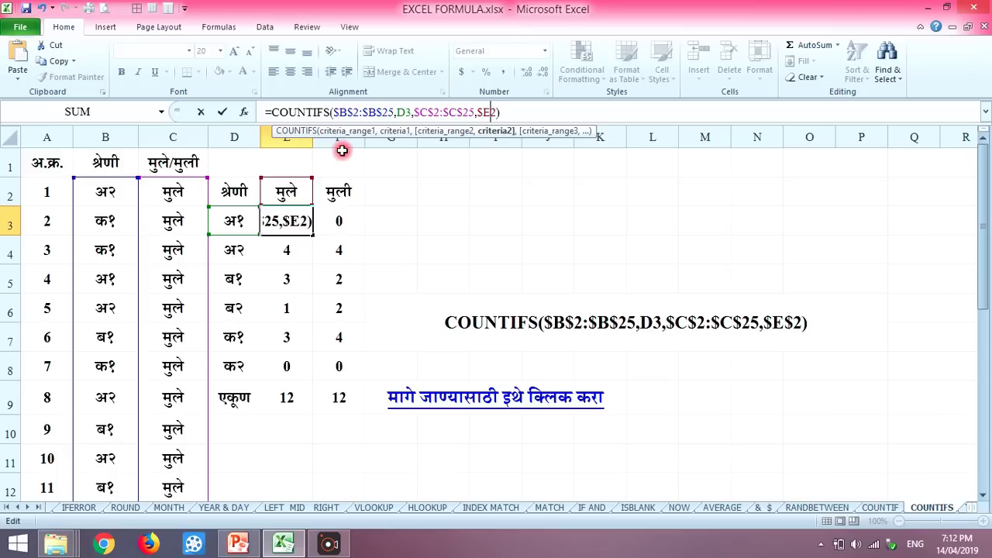
text($)
key(Return)
click(288, 223)
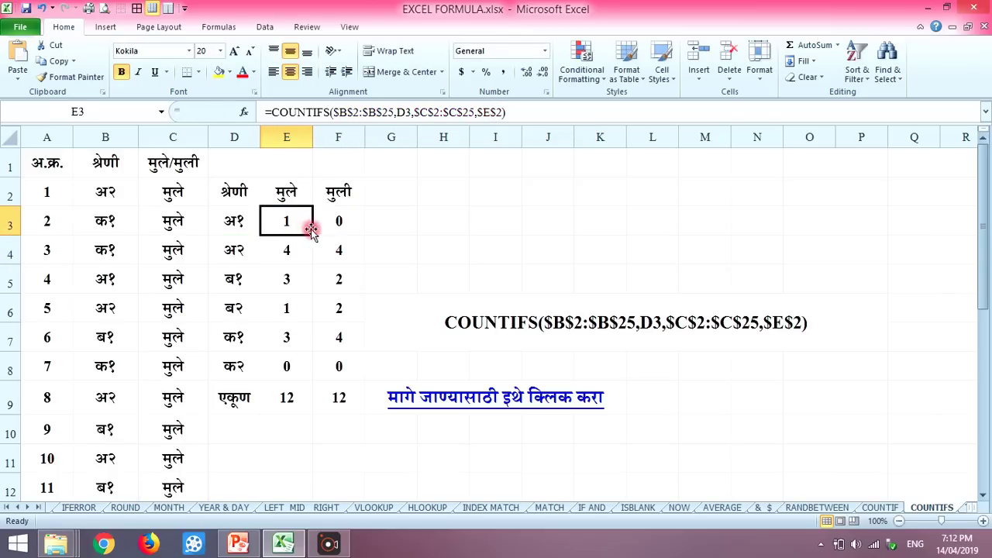
Fill E3's boys count down to E8 and copy E3's formula into F3.
drag(312, 232, 294, 372)
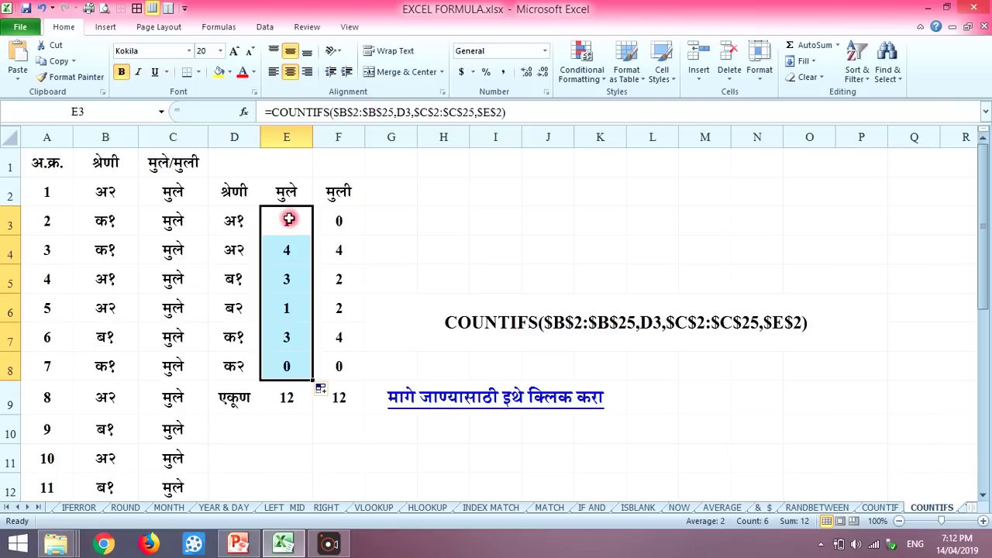
click(289, 219)
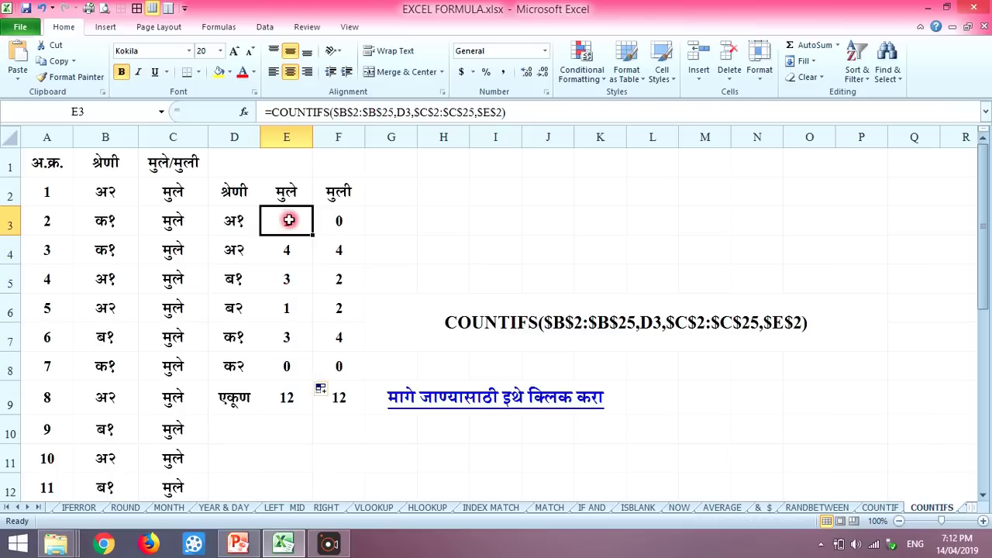
key(ctrl+c)
click(331, 222)
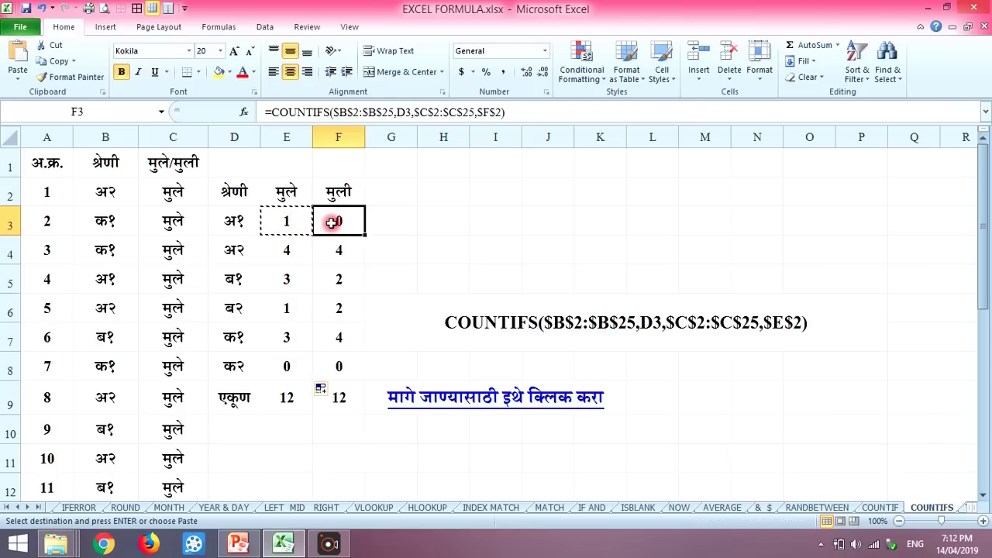
key(ctrl+v)
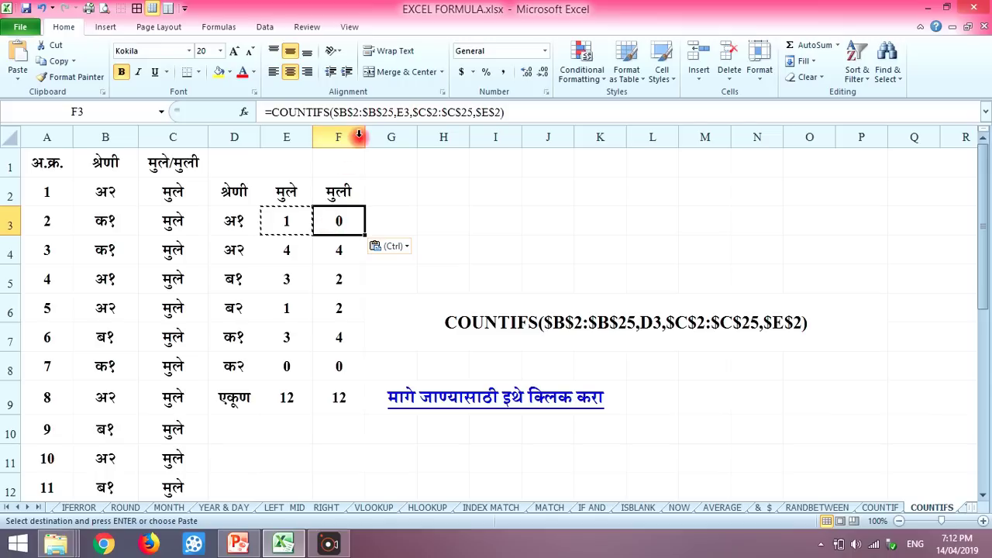
Replace the E3 class criterion in F3's formula with D3.
click(368, 113)
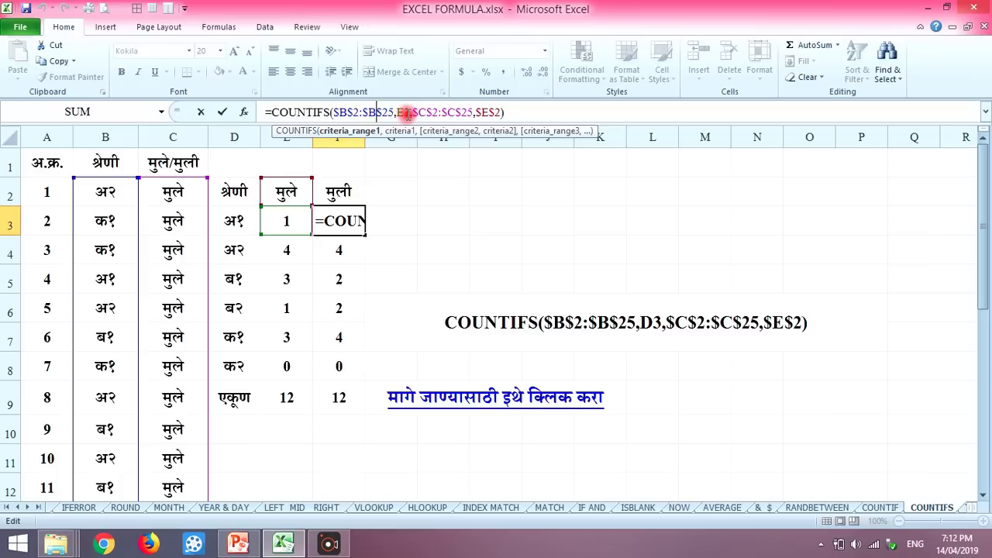
click(405, 114)
key(Delete)
key(BackSpace)
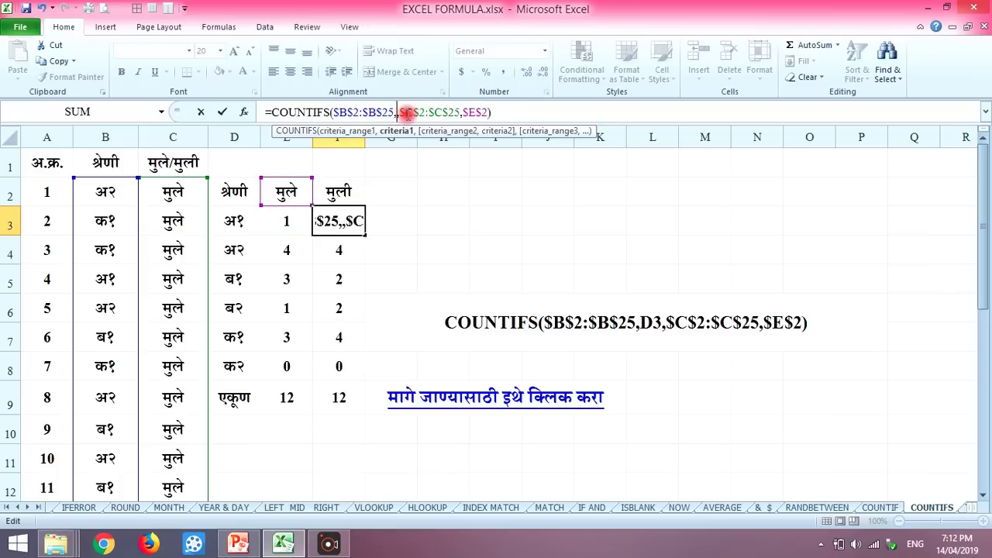
click(240, 224)
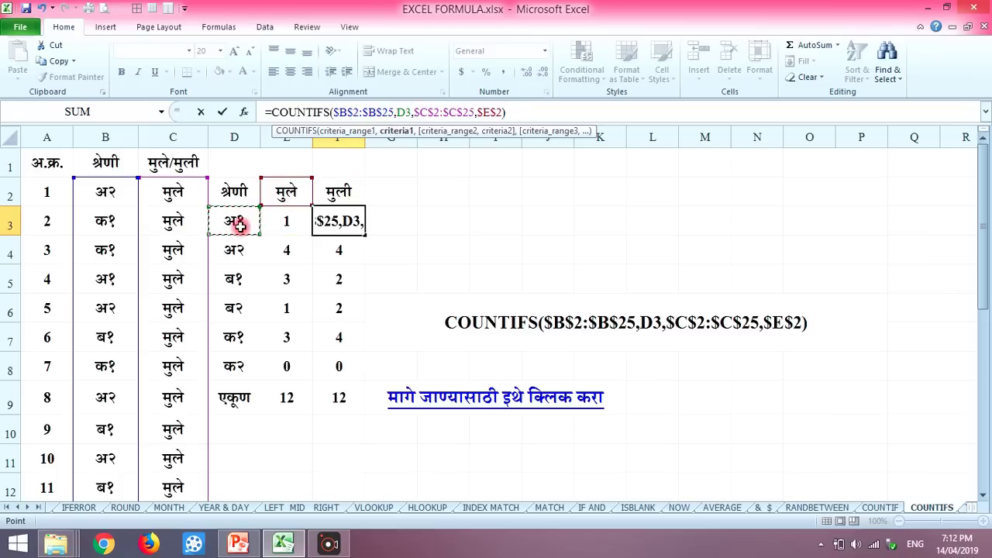
key(Return)
key(Up)
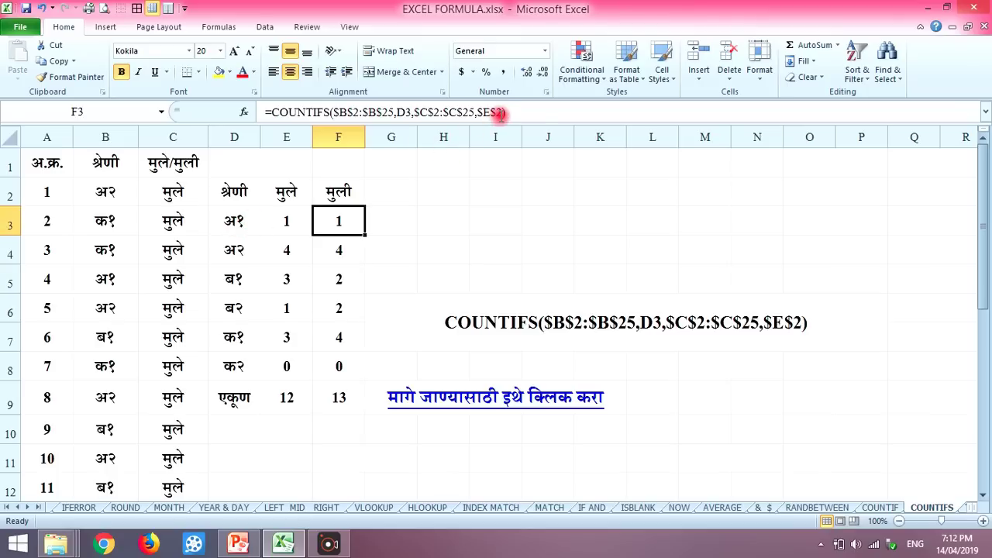
Point F3's last criterion at the F2 girls heading, locked as $F$2.
click(499, 113)
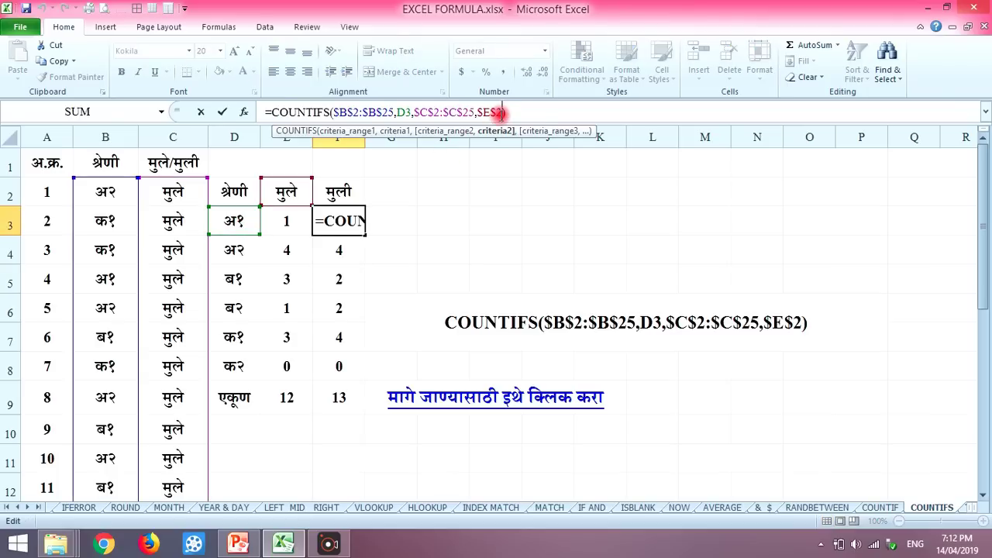
key(BackSpace)
key(BackSpace)
key(BackSpace)
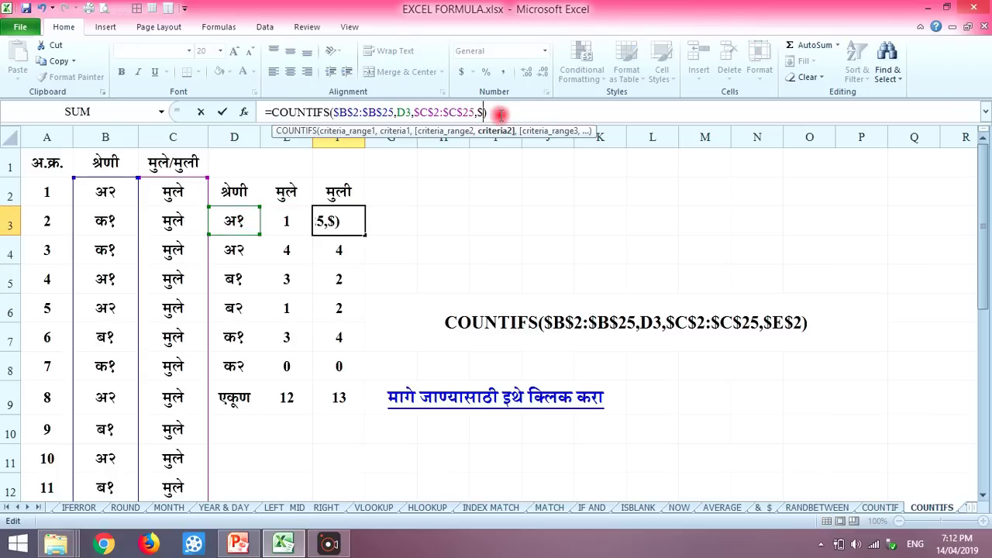
key(BackSpace)
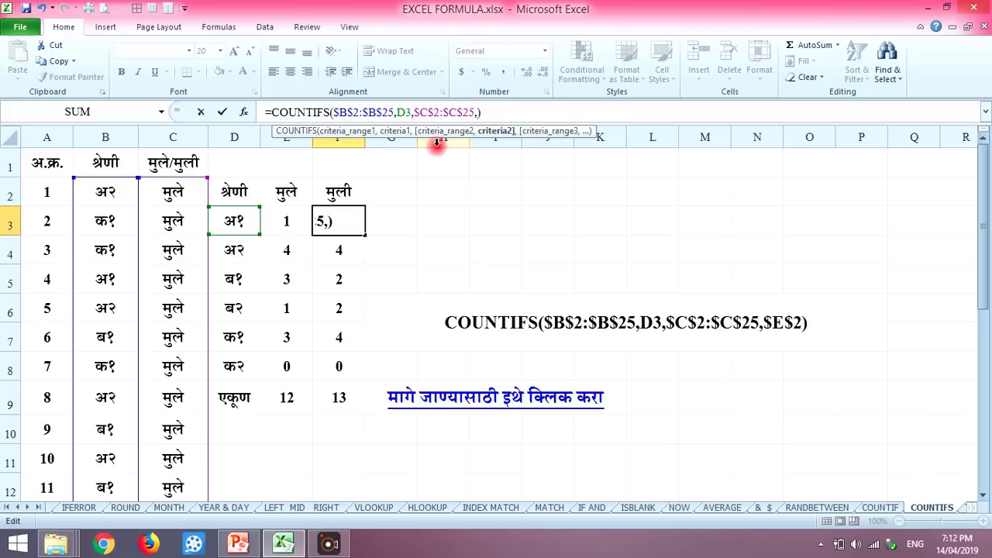
click(338, 194)
key(Return)
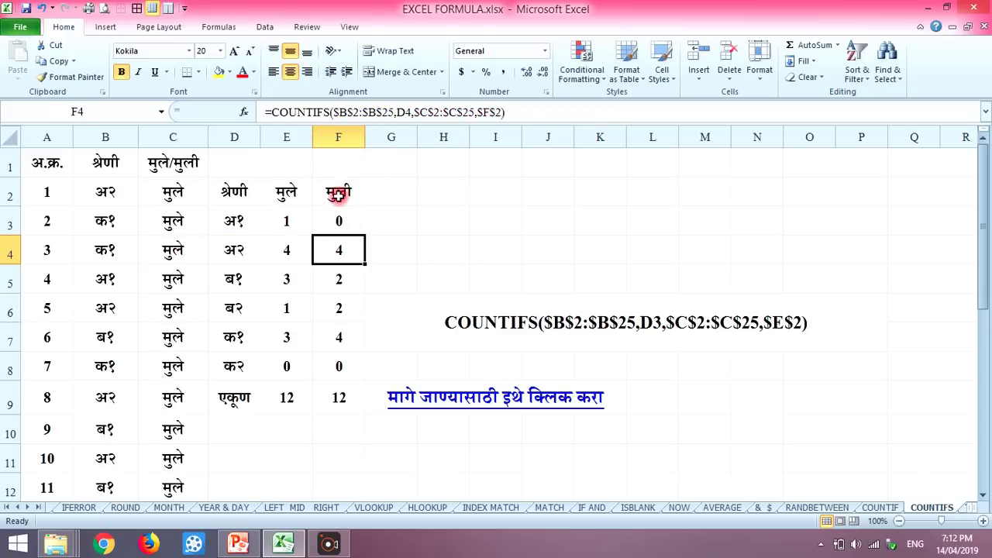
click(343, 222)
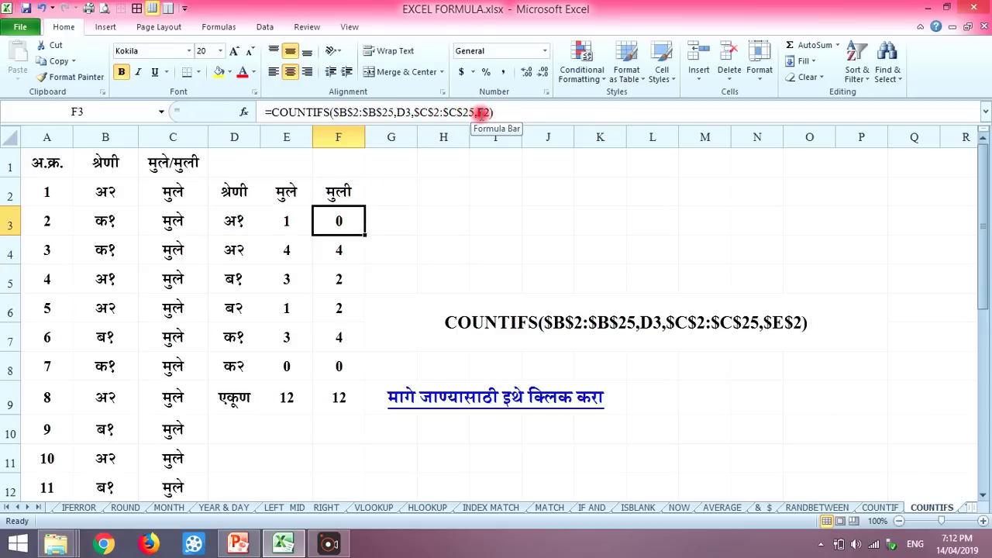
click(478, 113)
text($)
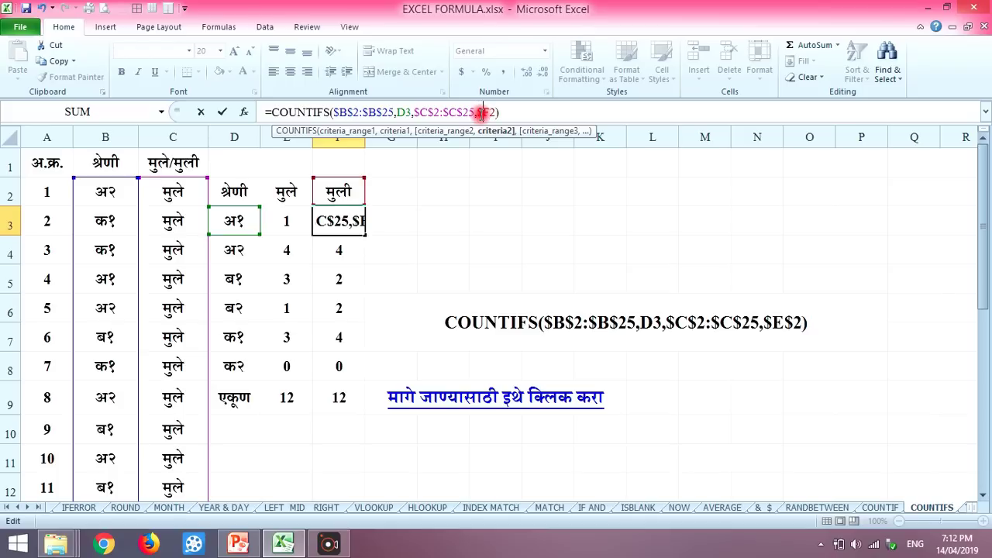
key(Right)
text($)
key(Return)
click(336, 223)
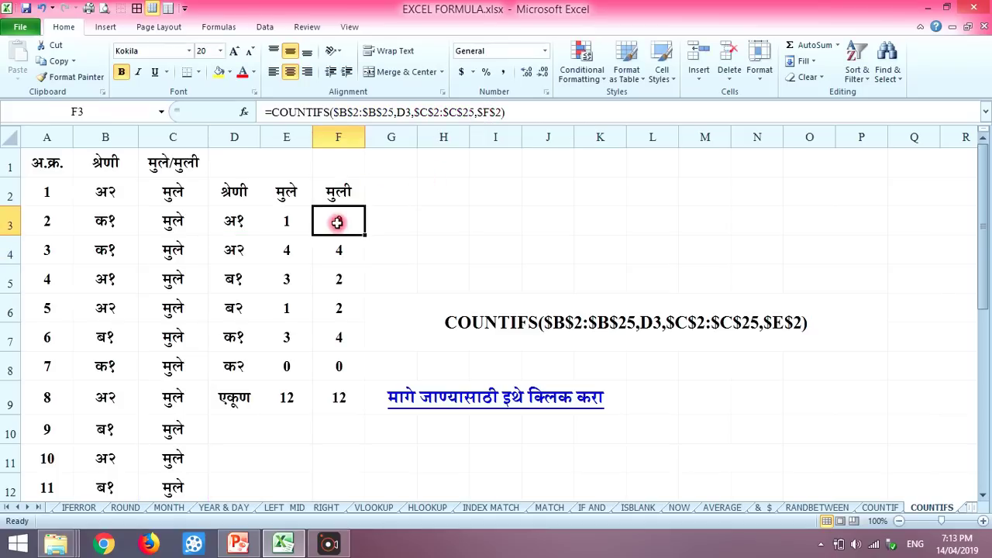
Fill F3 down to F8 and check the girls' total of 12 in F9.
drag(362, 232, 343, 386)
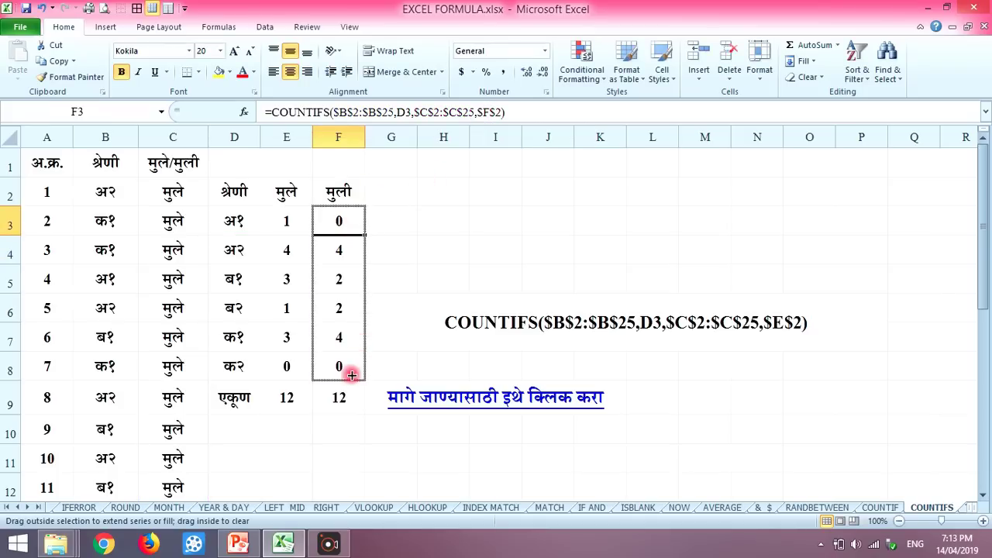
click(339, 397)
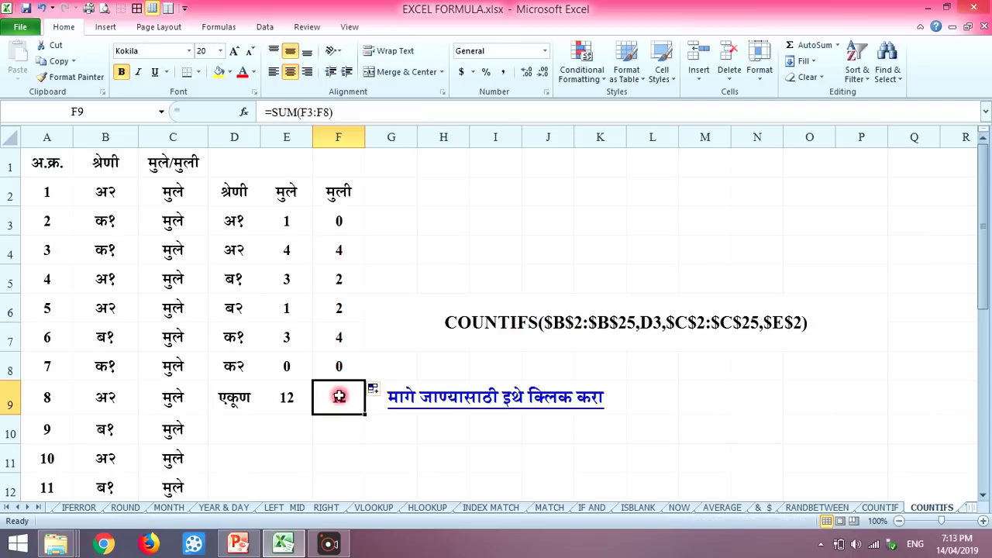
click(335, 223)
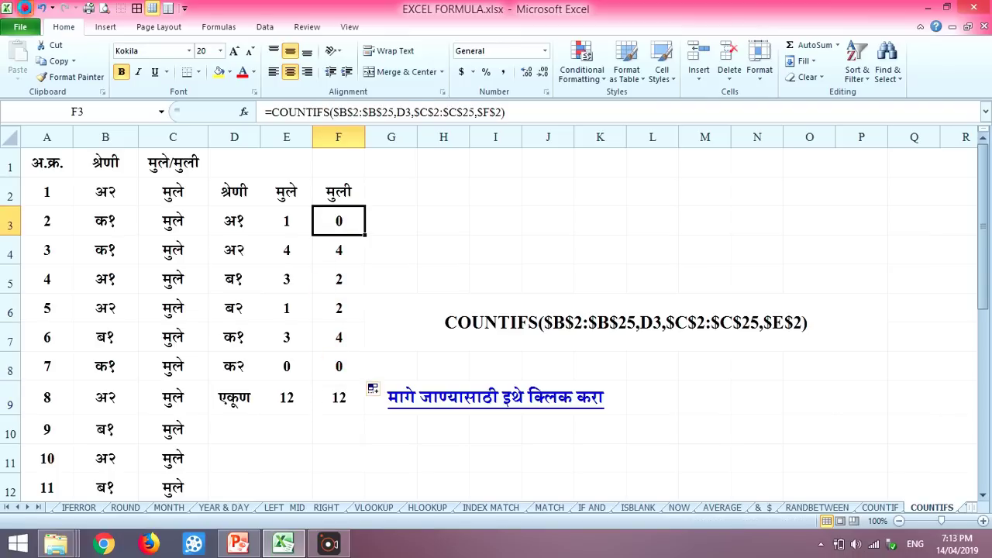
Go to the TEXT example sheet and review the date in B3 and C3's formula.
click(451, 396)
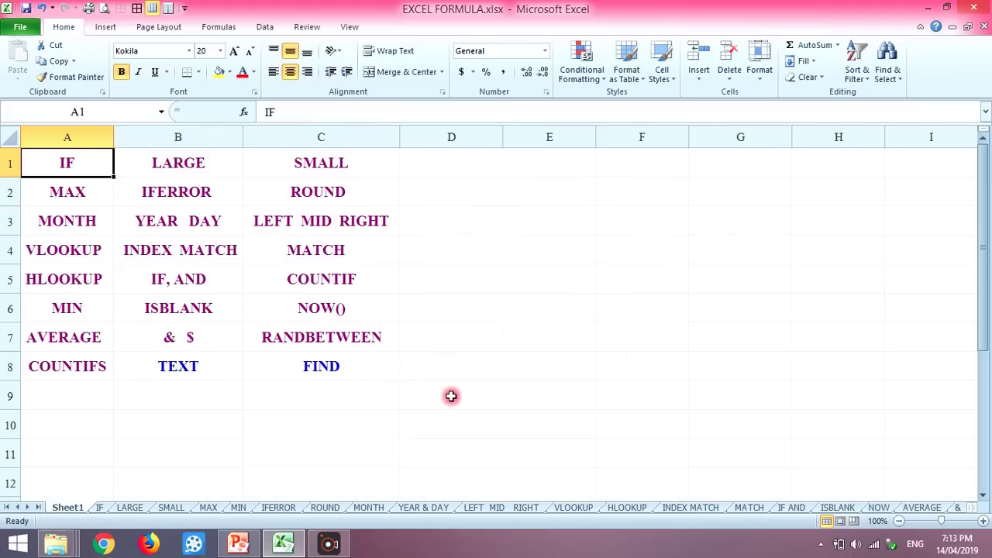
click(180, 367)
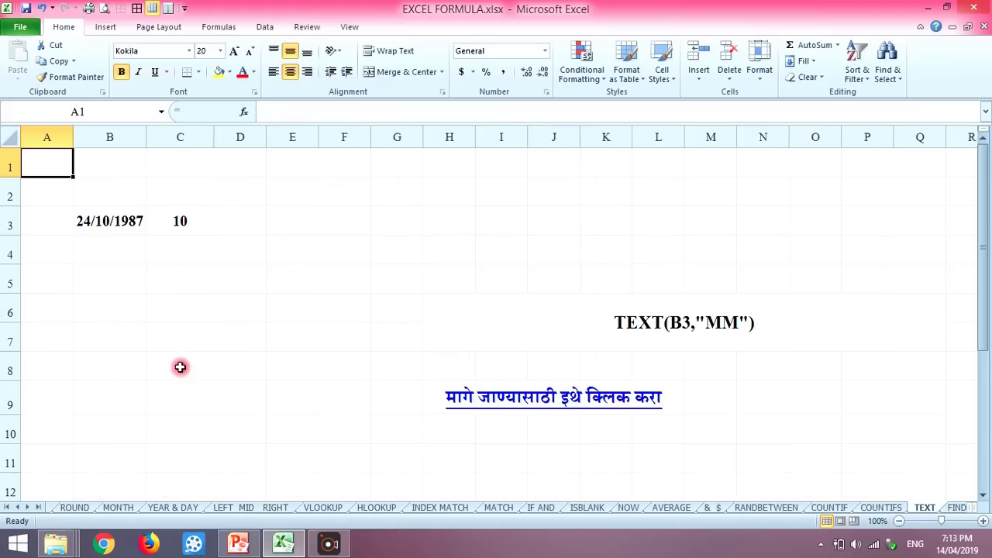
click(115, 224)
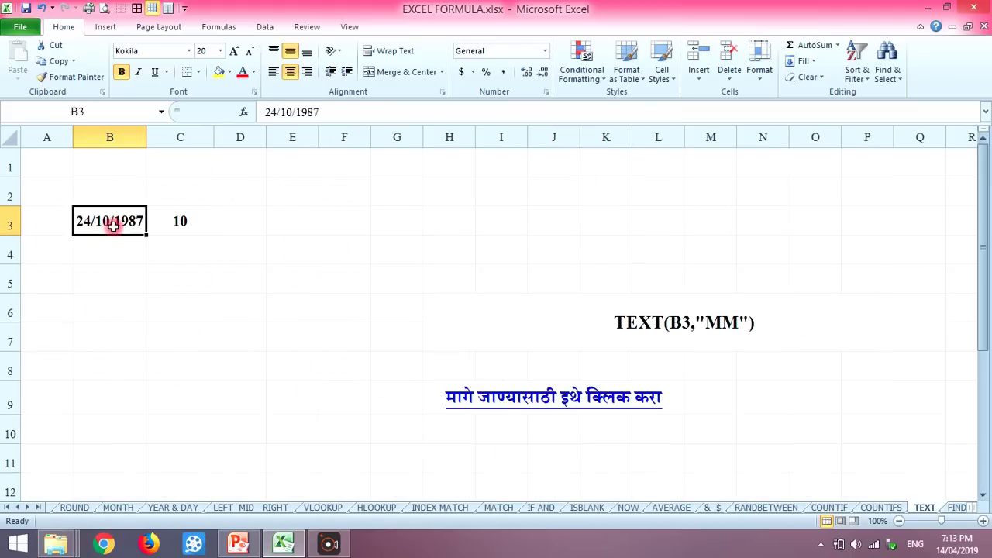
click(174, 221)
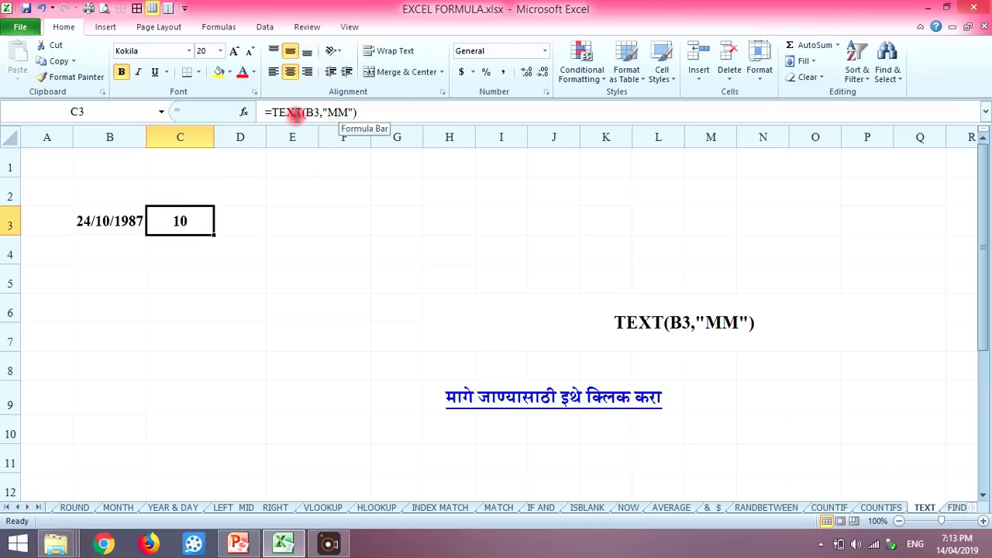
Change C3's format code to "MMMM" so it shows October.
click(346, 113)
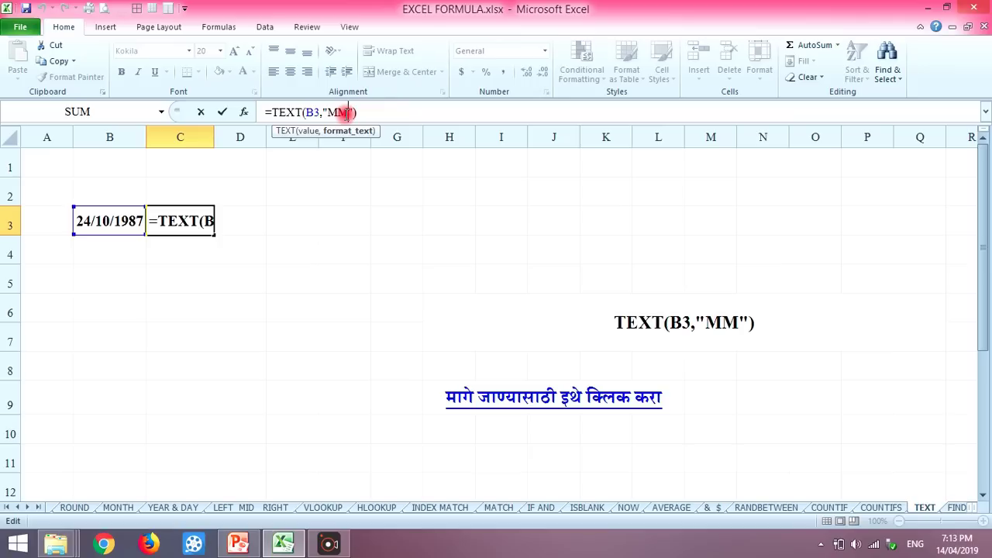
text(MM)
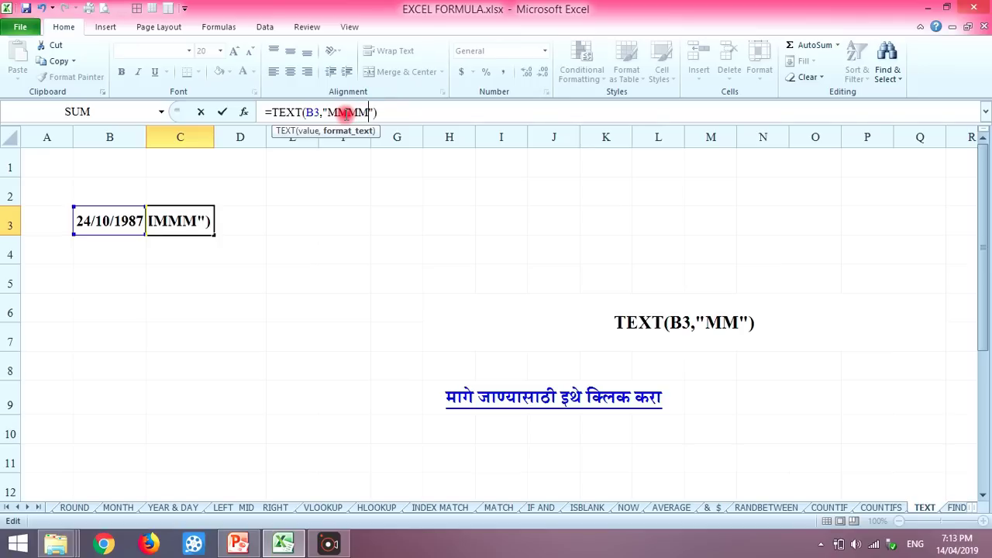
key(Return)
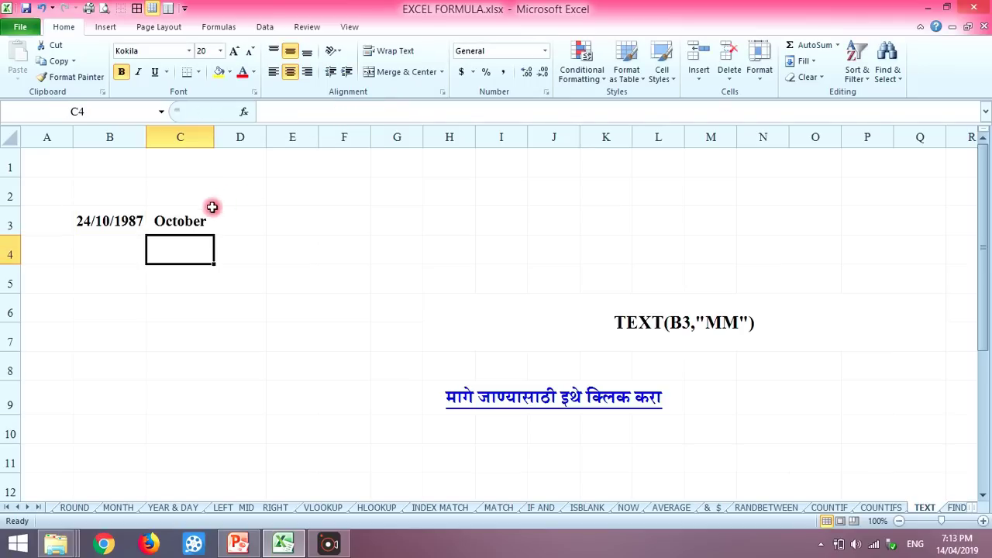
click(200, 215)
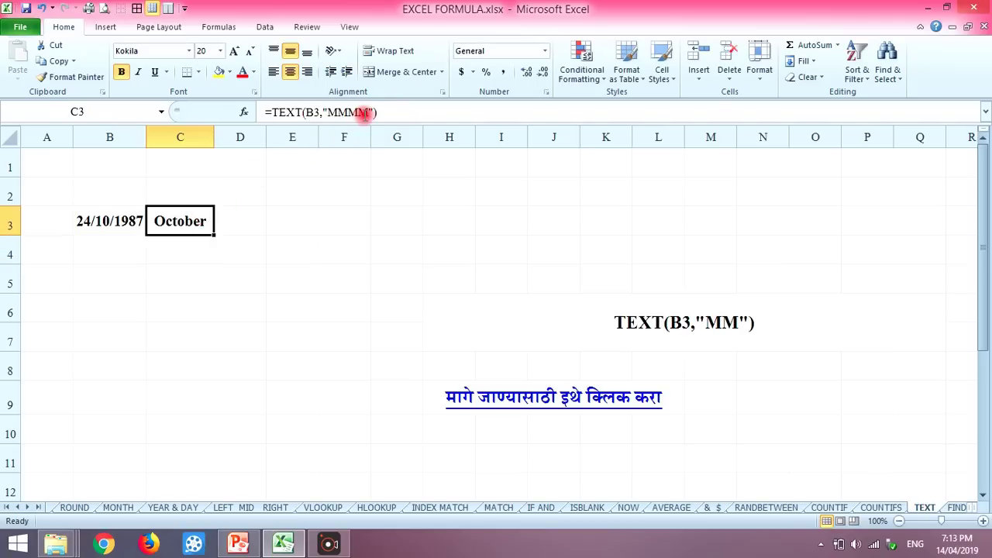
Change C3's format code to "yyyy" so it shows 1987.
click(369, 112)
key(BackSpace)
key(BackSpace)
key(BackSpace)
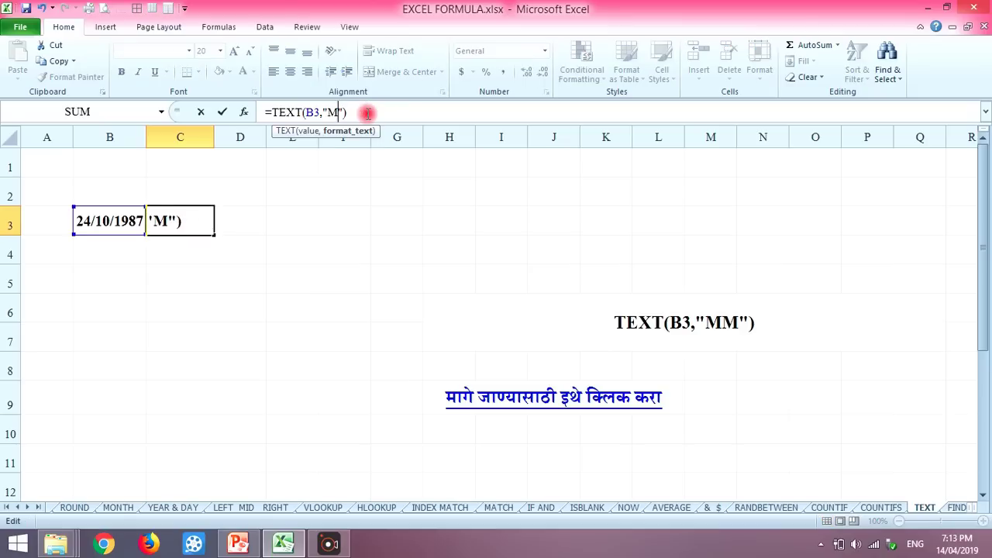
key(BackSpace)
text(yyyy)
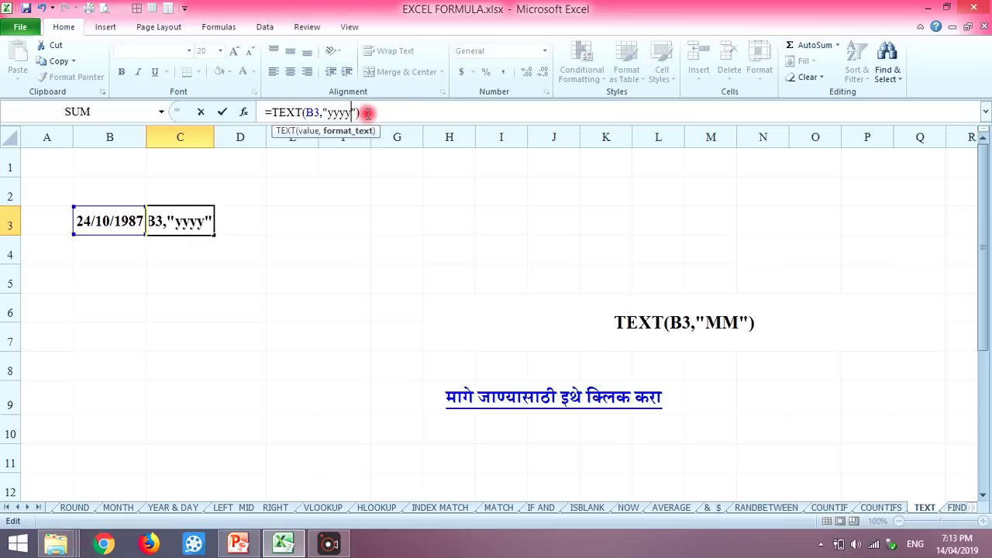
key(Return)
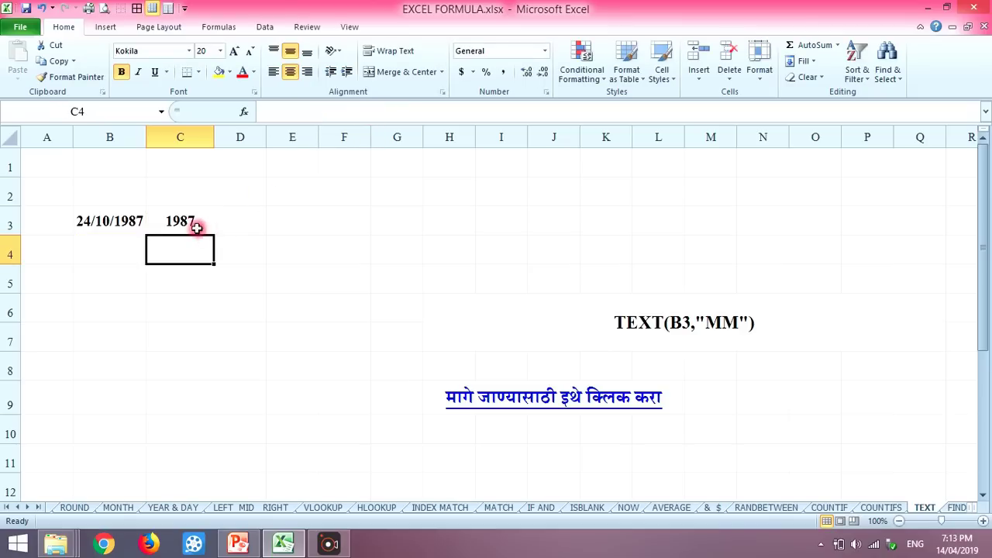
click(188, 222)
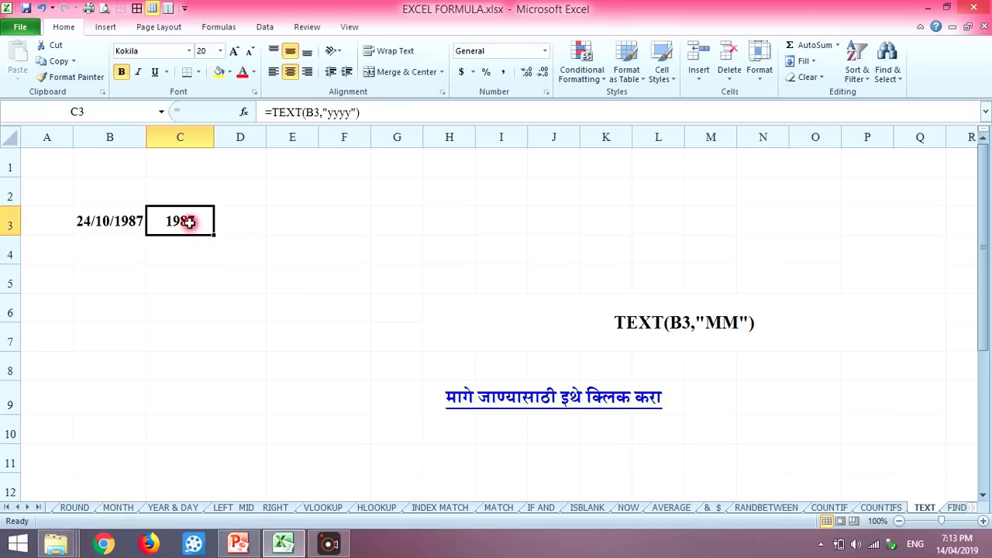
Shorten C3's format to "yy" to show 87, then return to the index sheet.
click(350, 113)
key(BackSpace)
key(BackSpace)
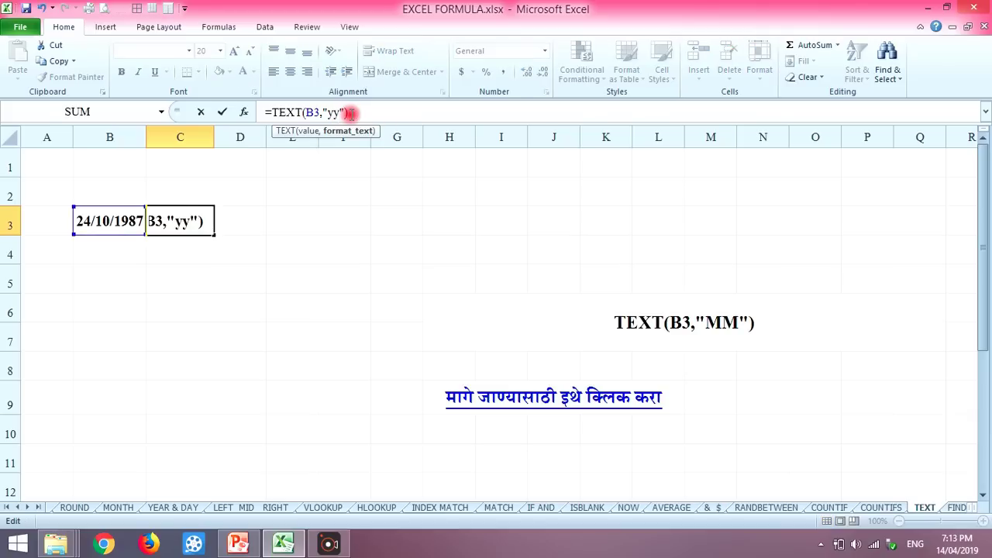
key(Return)
click(180, 223)
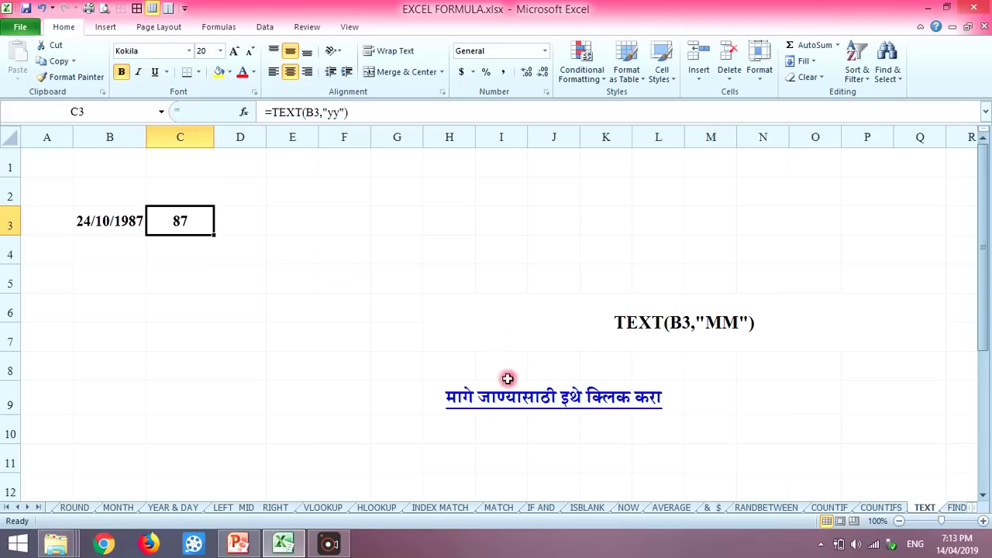
click(518, 402)
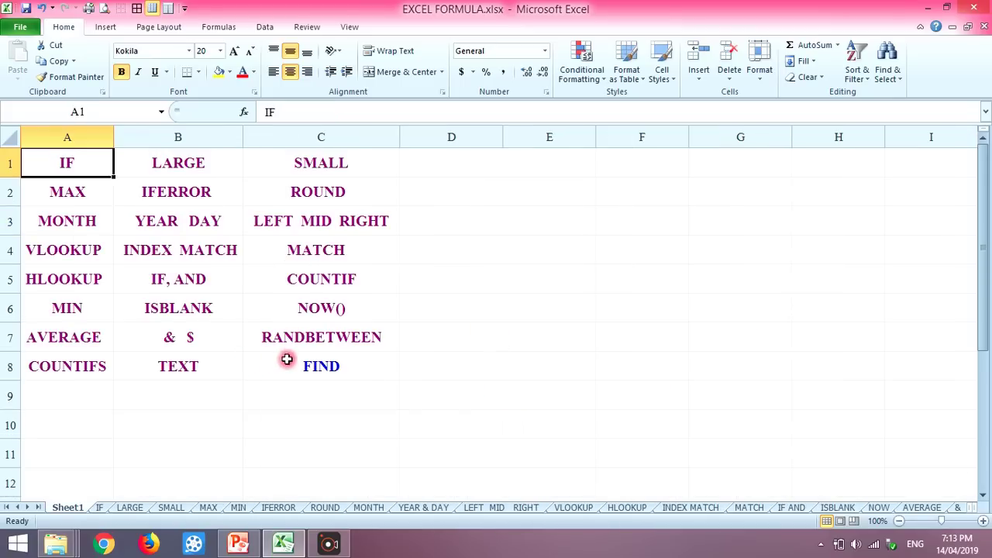
Open the FIND sheet and inspect A2, B2 and the formulas in D2 and E2.
click(317, 376)
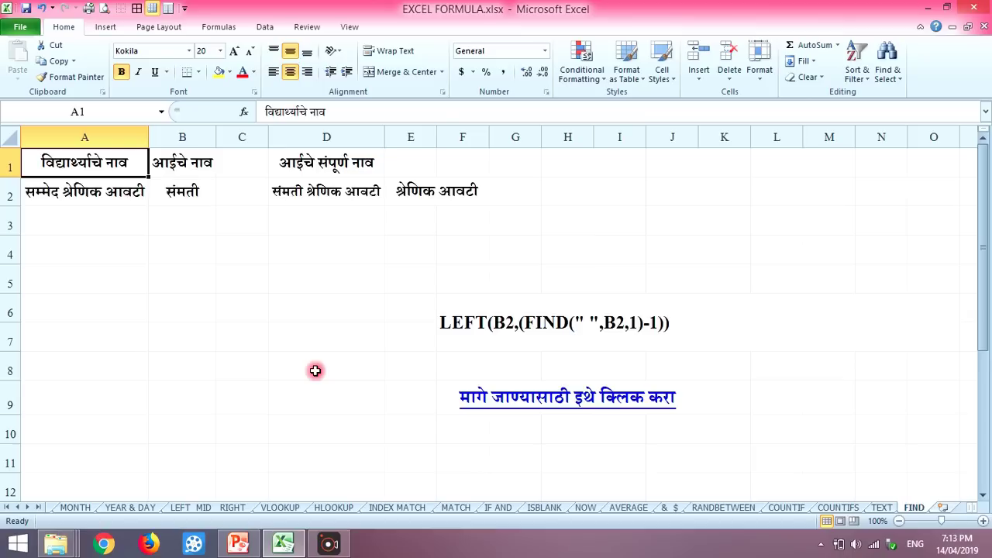
click(114, 200)
click(179, 198)
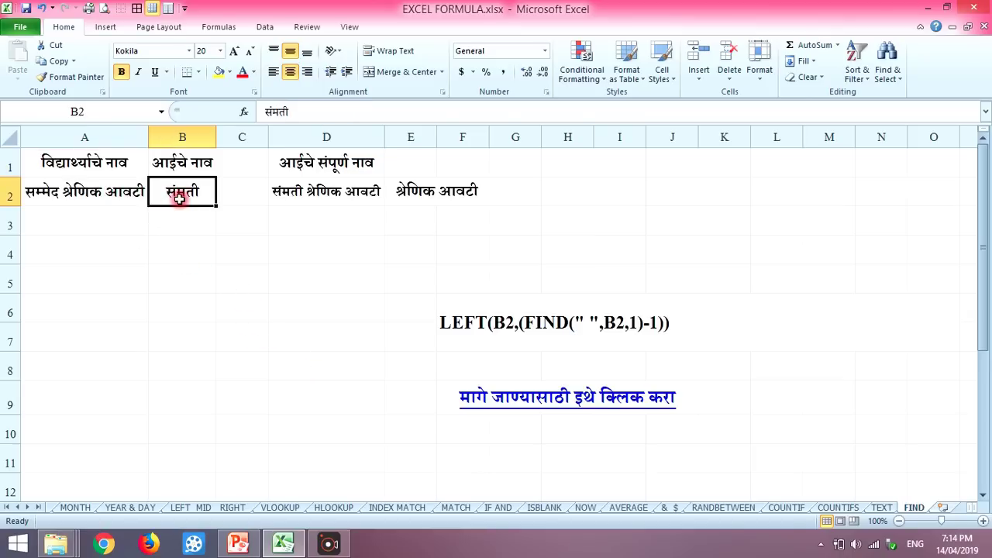
click(316, 190)
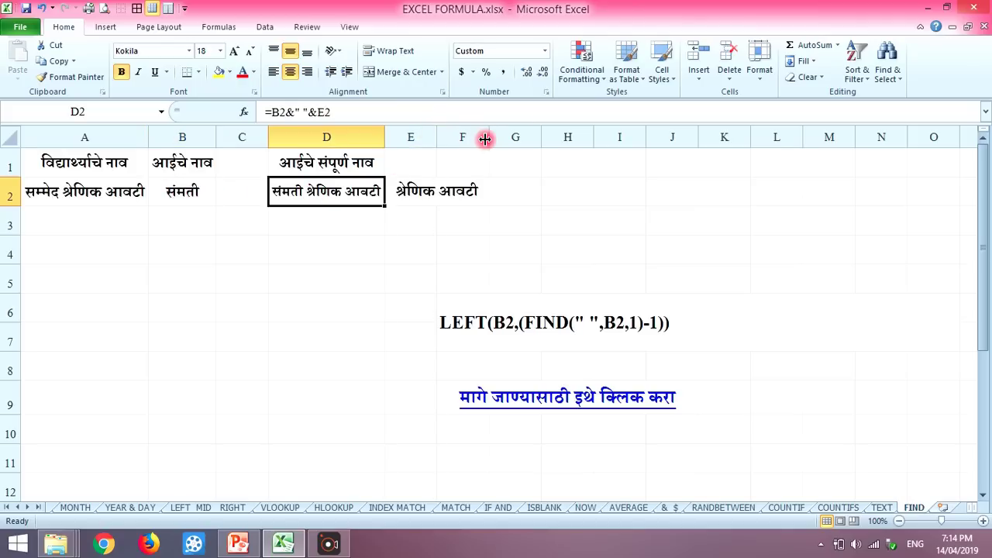
click(416, 183)
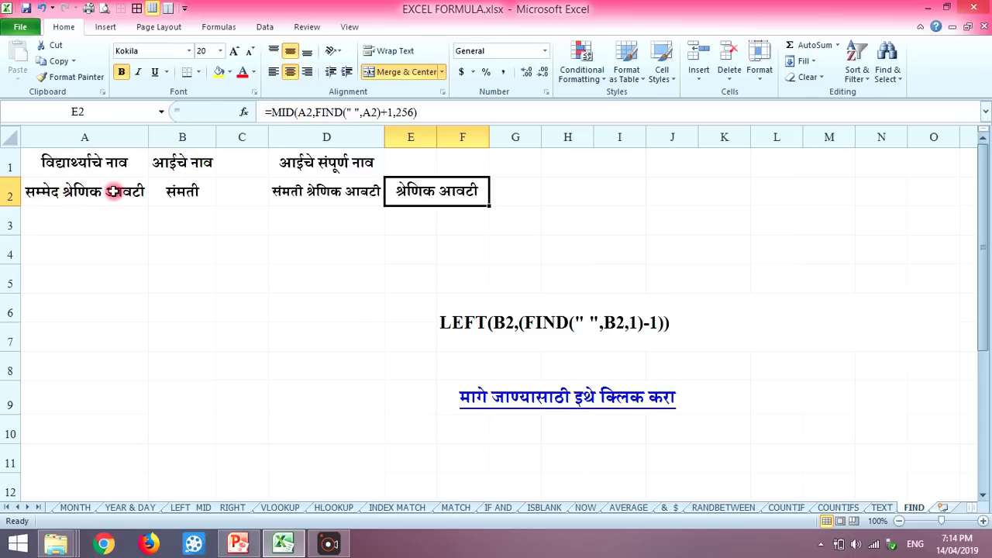
click(182, 192)
click(288, 191)
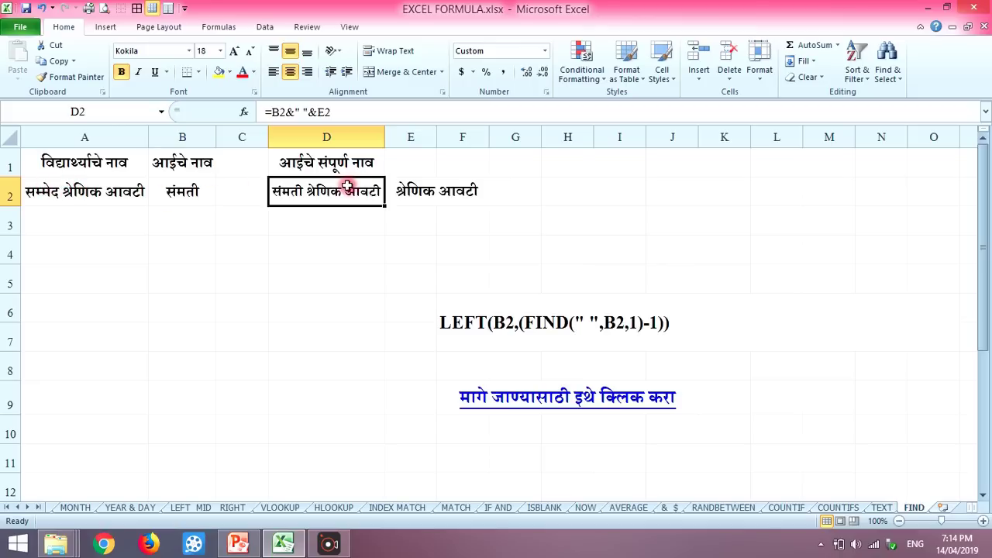
click(392, 186)
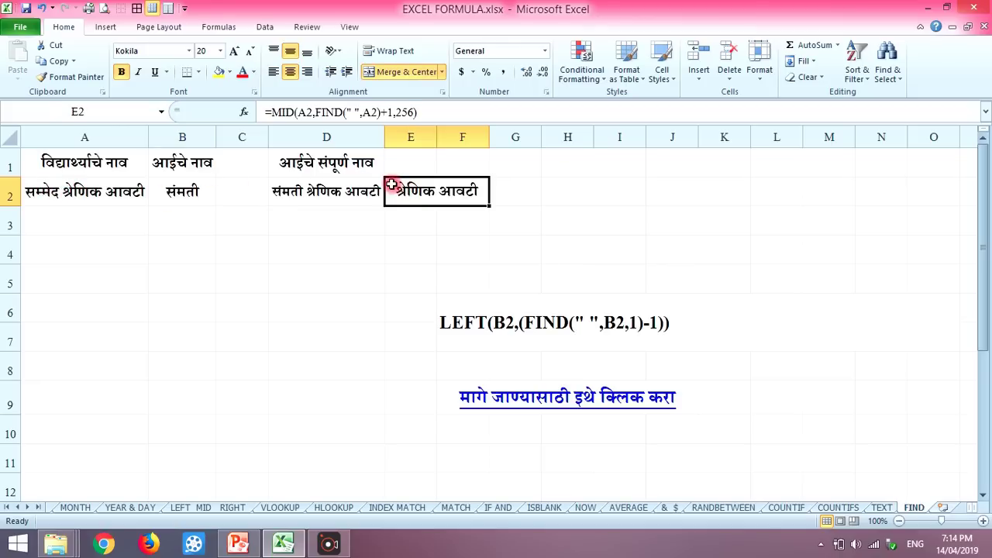
click(456, 324)
Replace the F6 caption with MID(A2,FIND(" ",A2)+1,256) copied from E2's formula.
key(Delete)
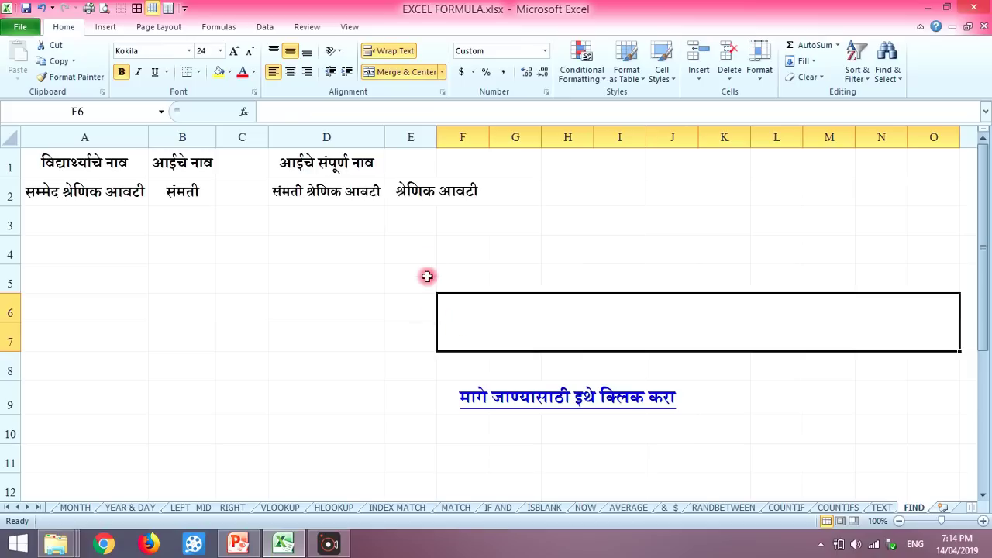
click(402, 196)
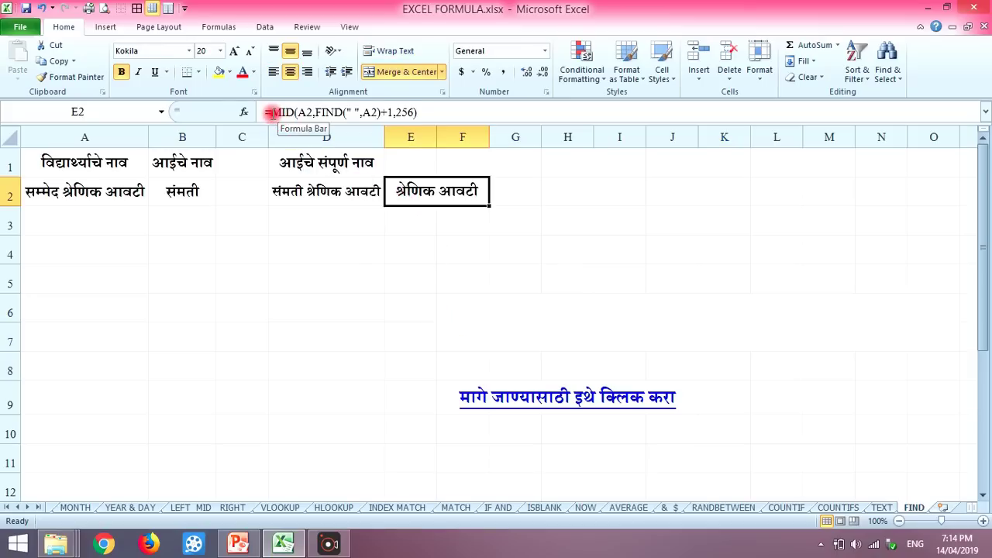
drag(272, 112, 518, 129)
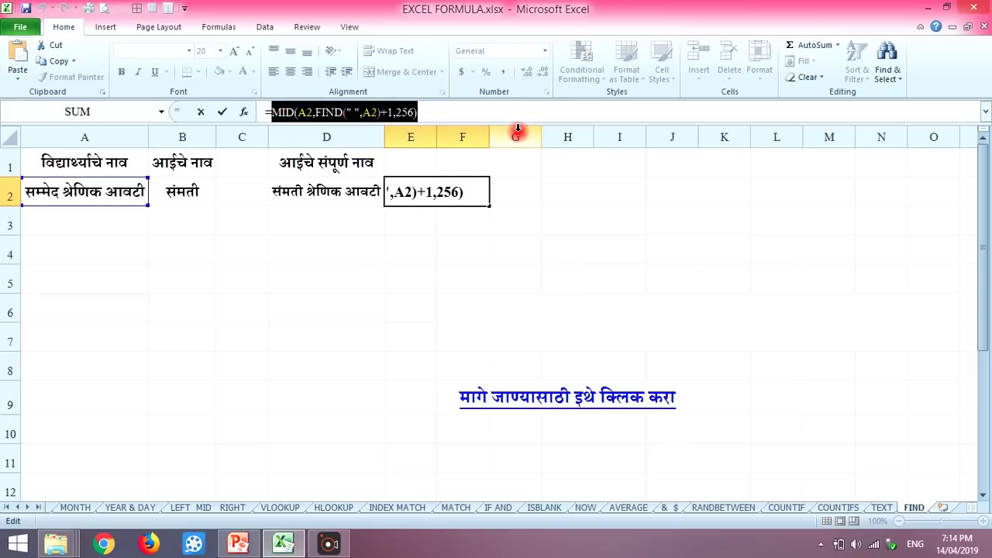
key(Return)
key(Return)
key(Return)
key(Return)
key(Right)
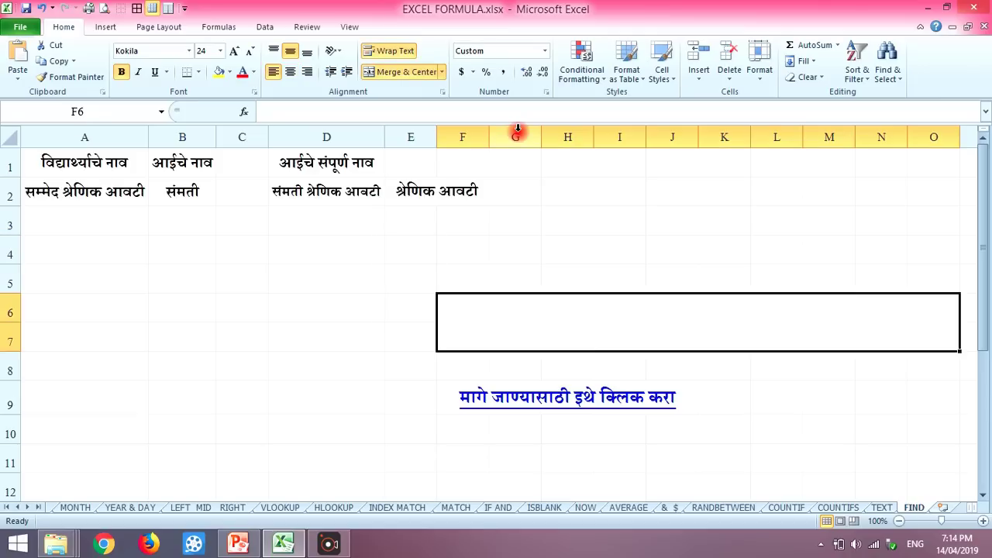
click(466, 114)
text(MID(A2,FIND(" ",A2)+1,256))
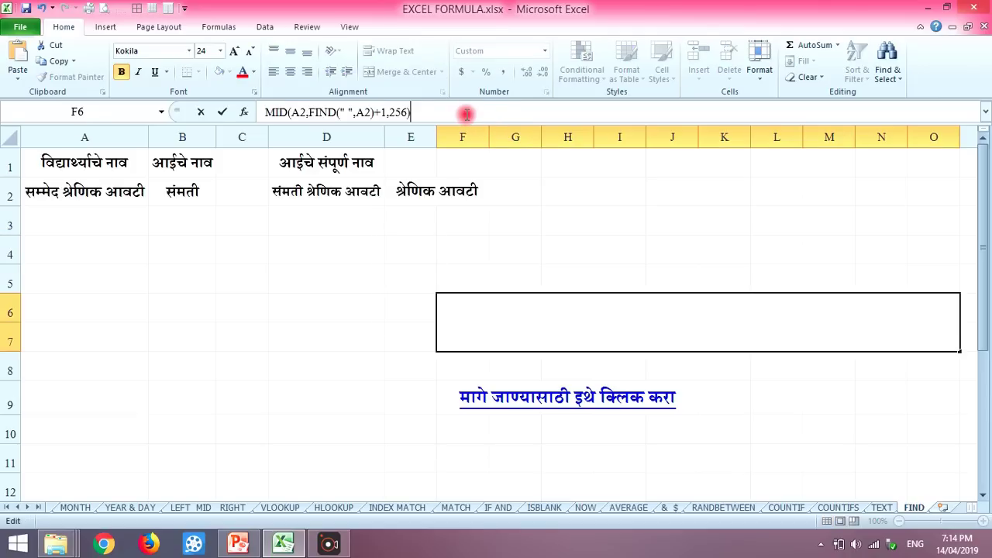
key(Return)
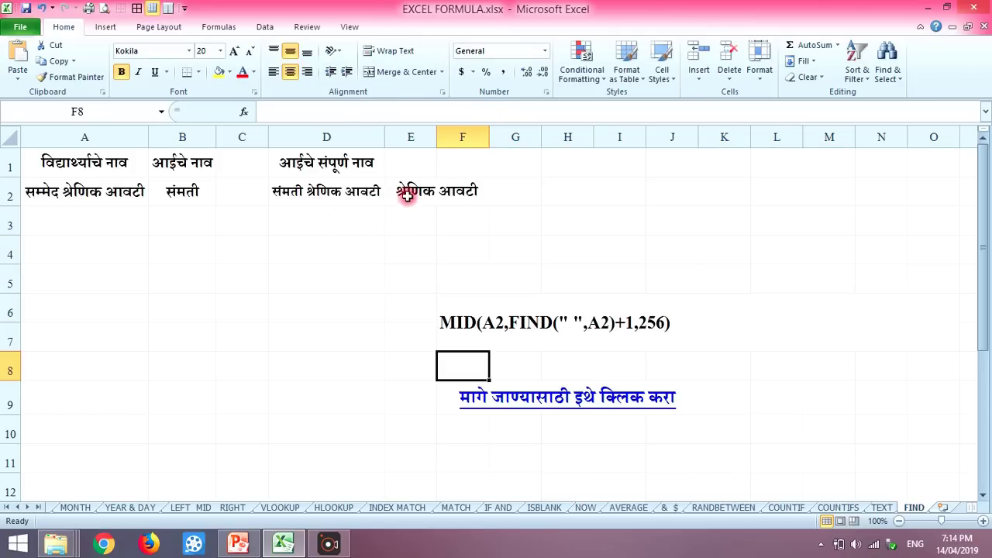
click(407, 196)
Retype E2 as =mid(A2,find(" ",A2)+1+1256 and try to enter it.
key(Delete)
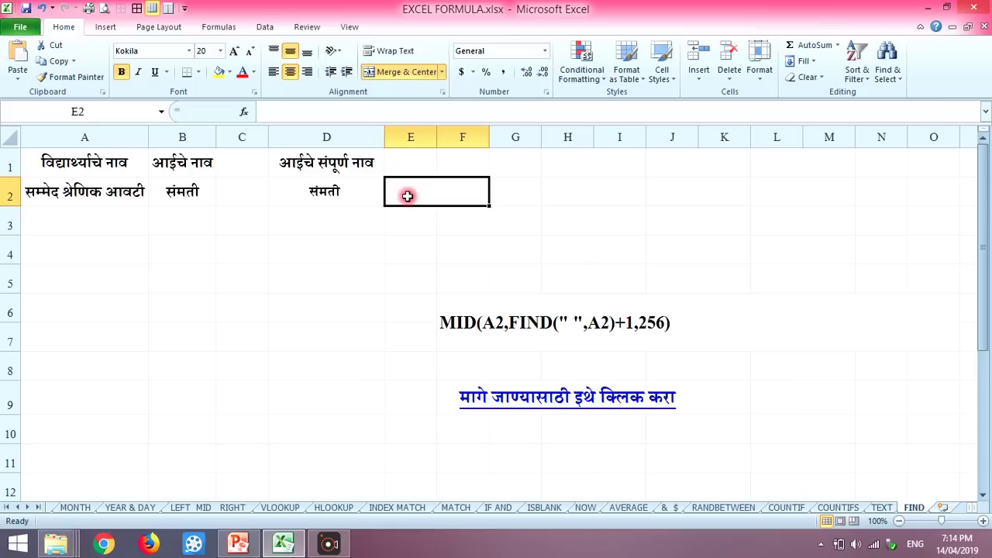
text(=mi)
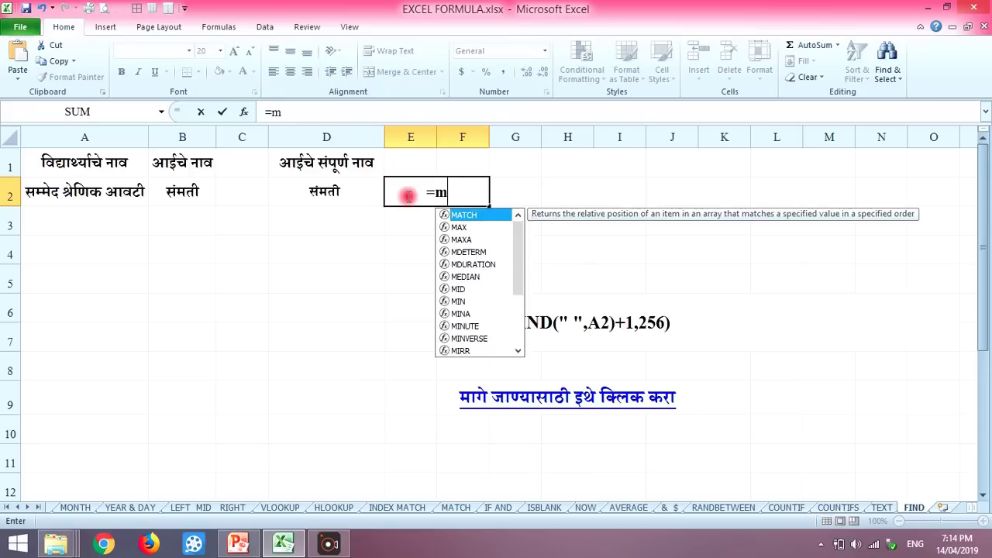
text(d()
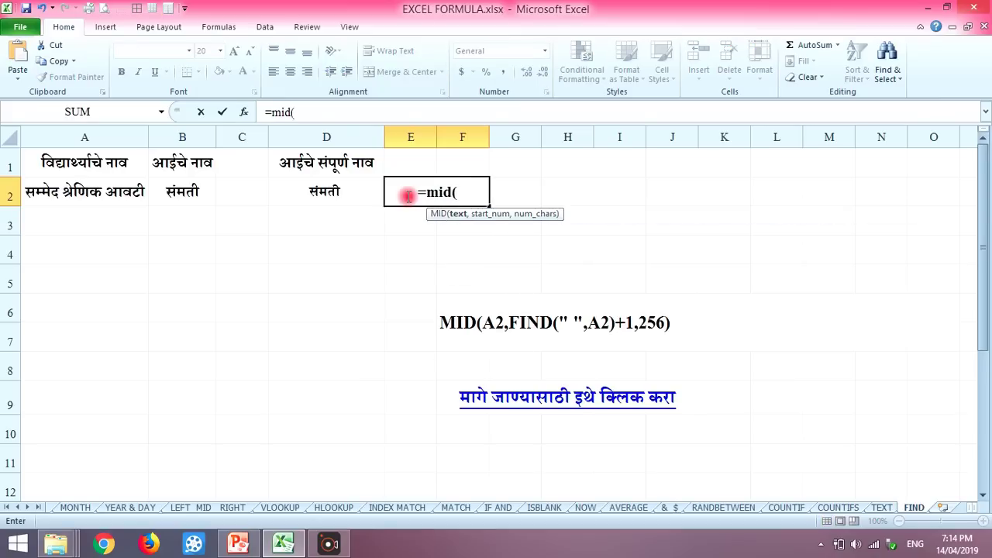
click(137, 198)
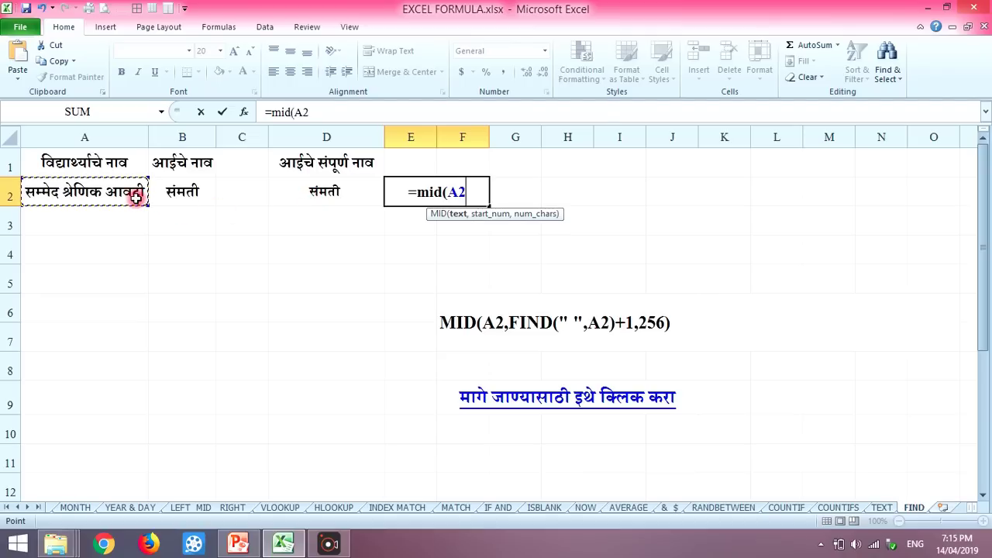
text(,)
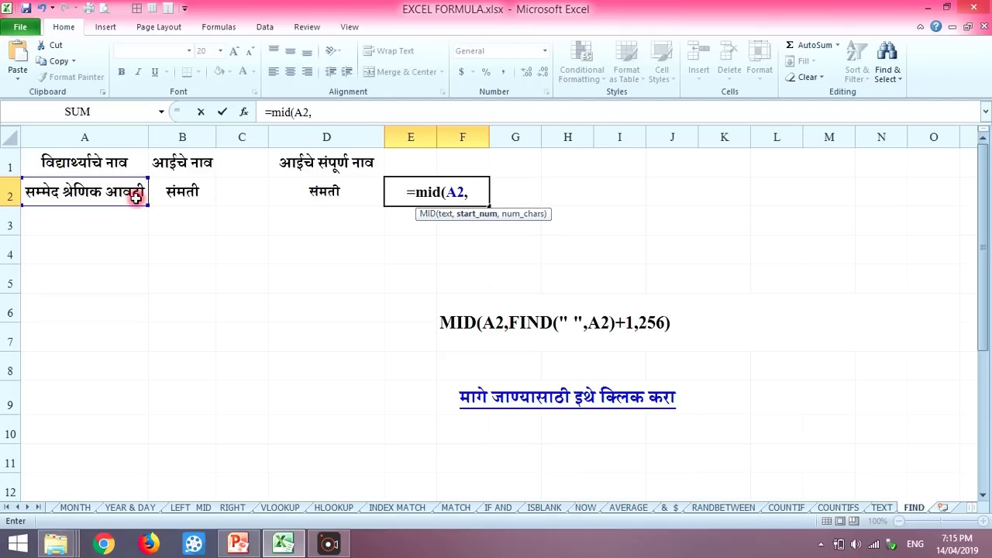
text(find)
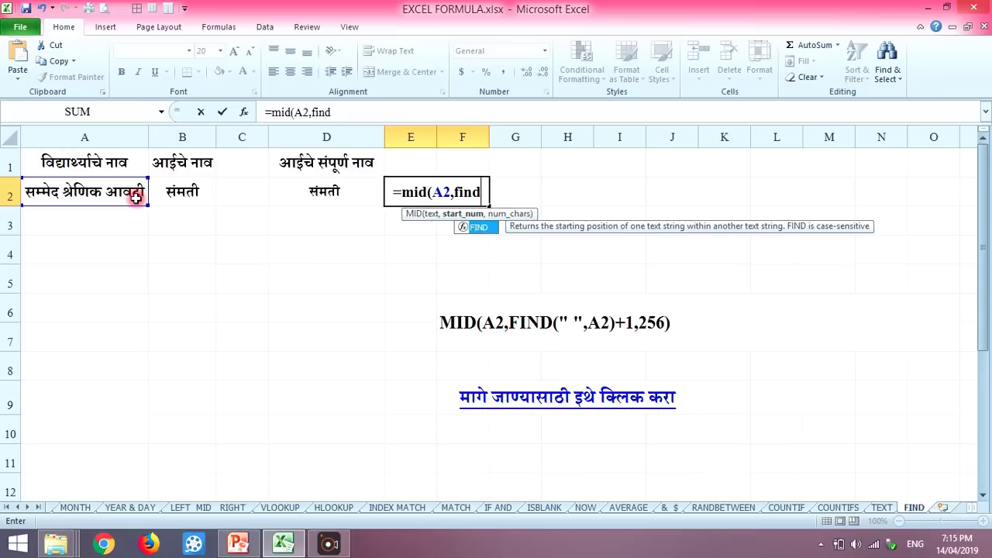
text(()
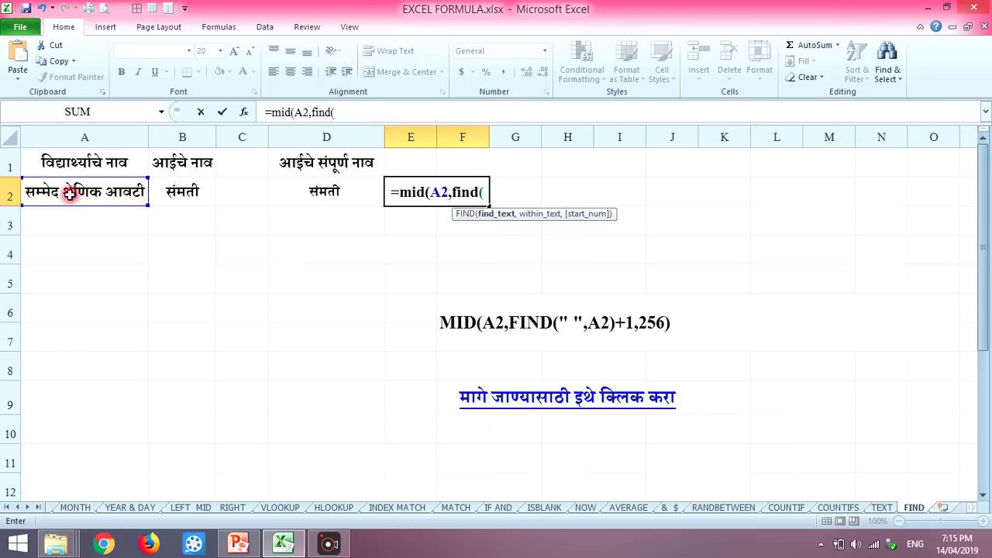
text(")
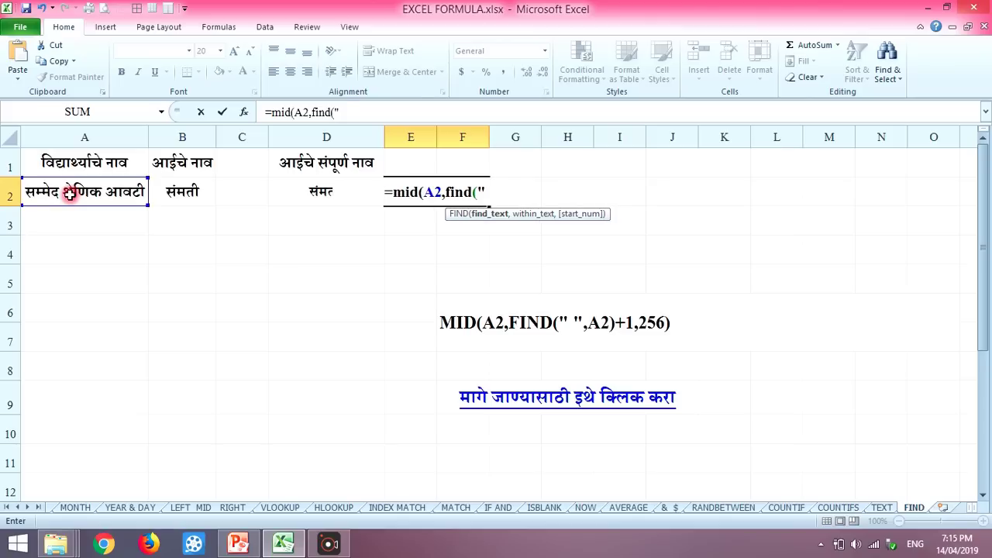
text( ",)
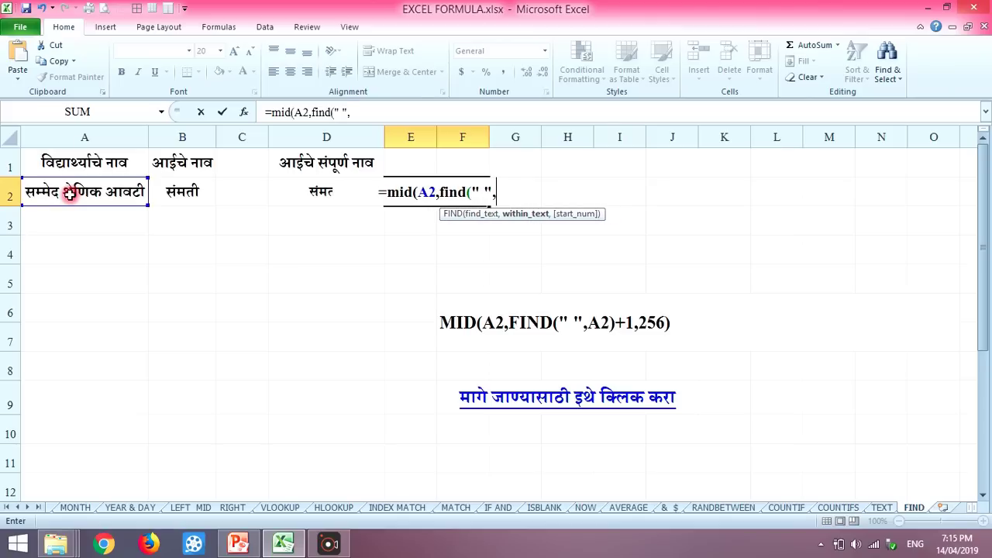
click(69, 194)
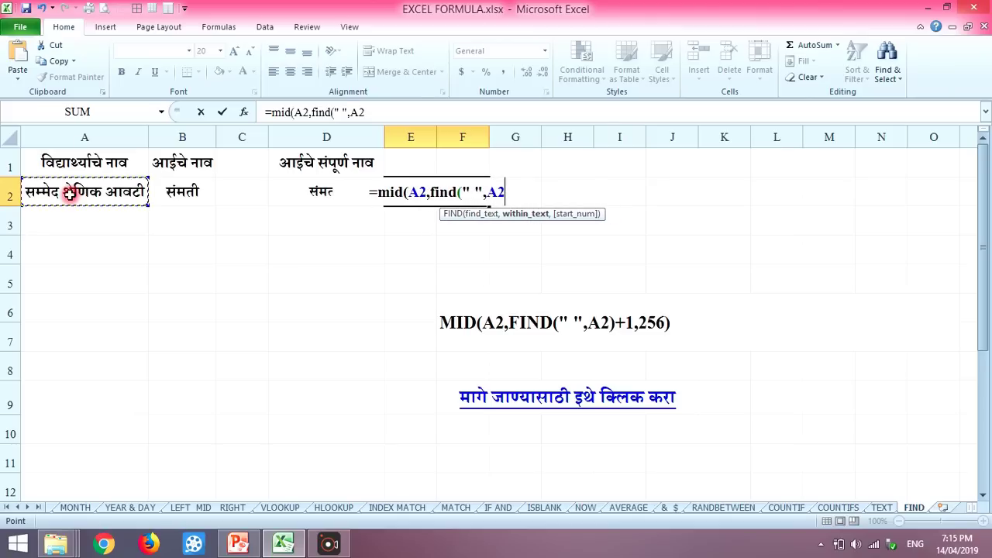
text())
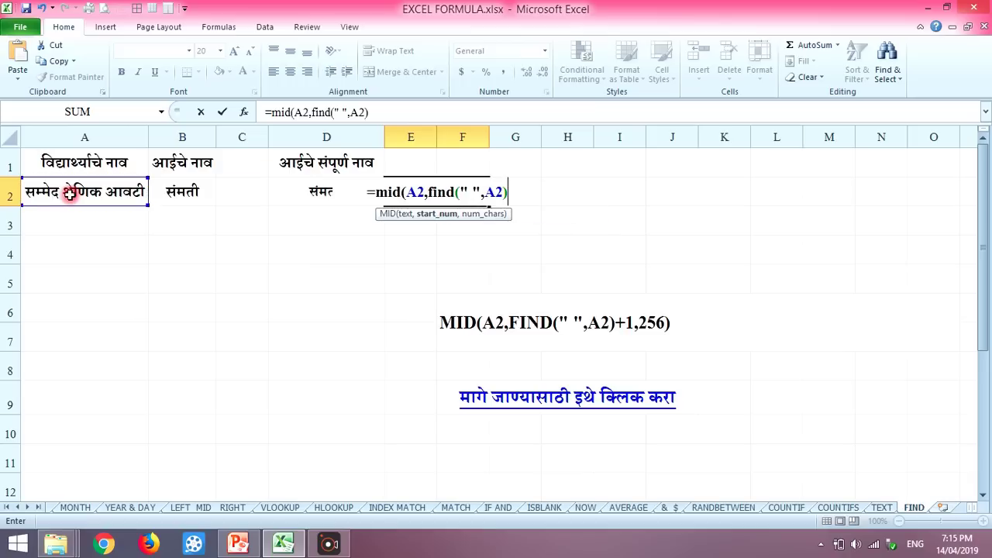
text(+1)
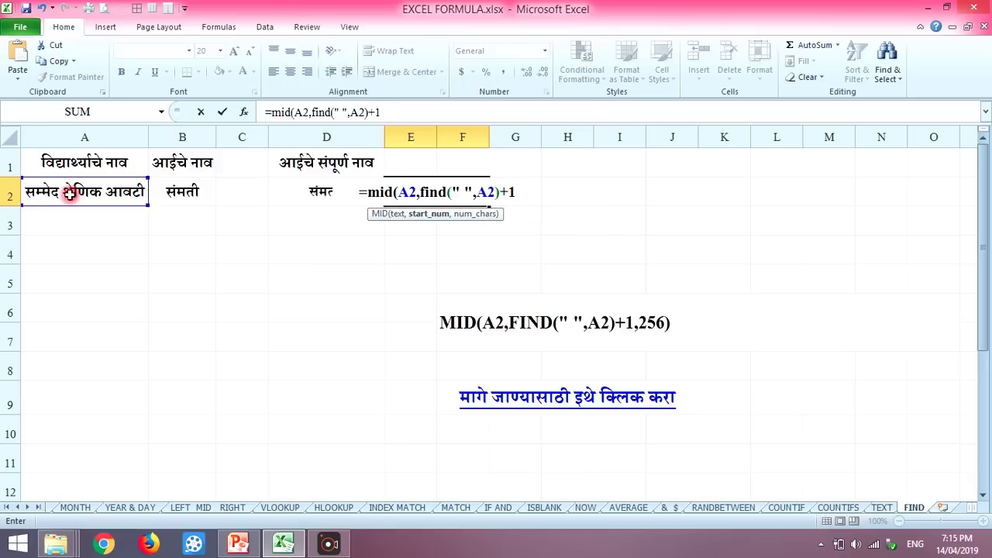
text(+2)
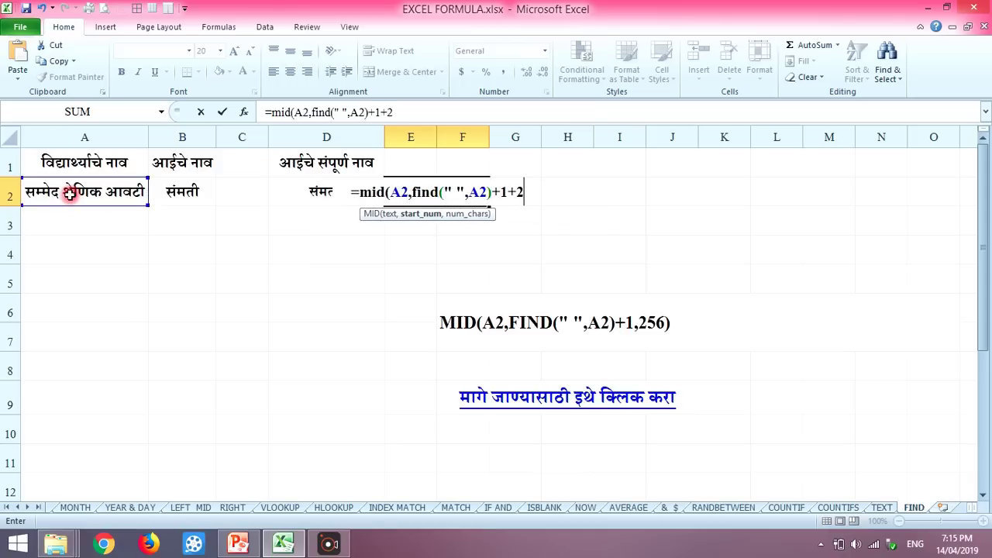
key(BackSpace)
text(12)
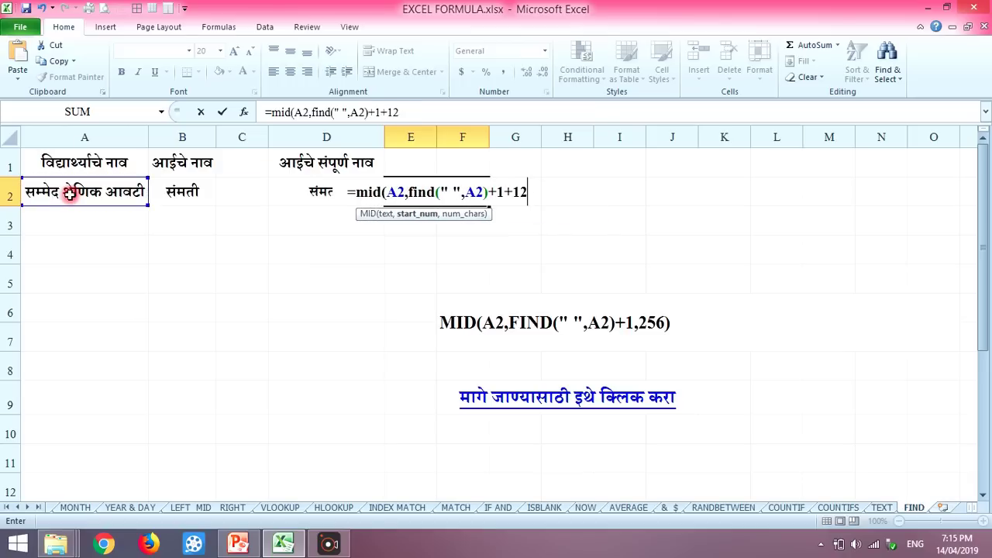
text(56)
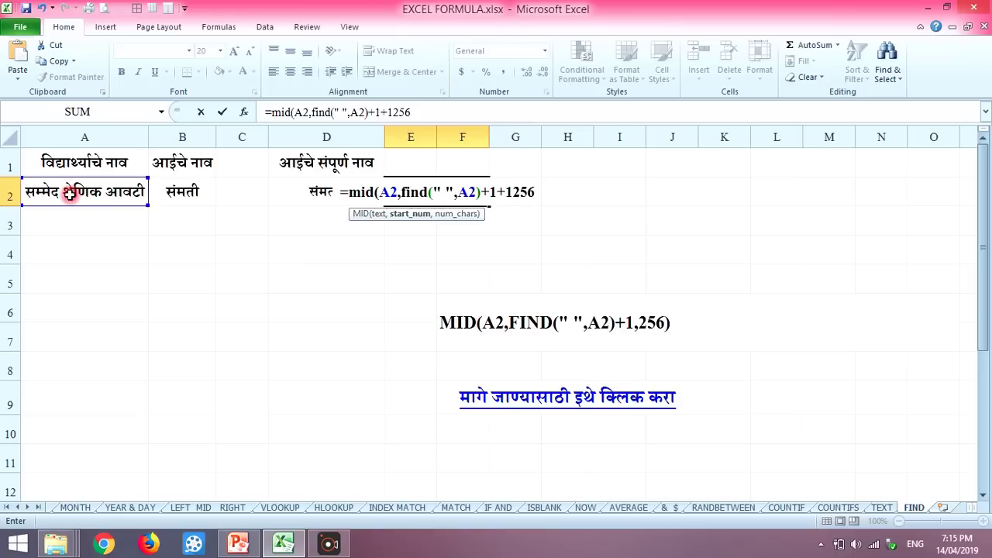
key(Return)
key(Return)
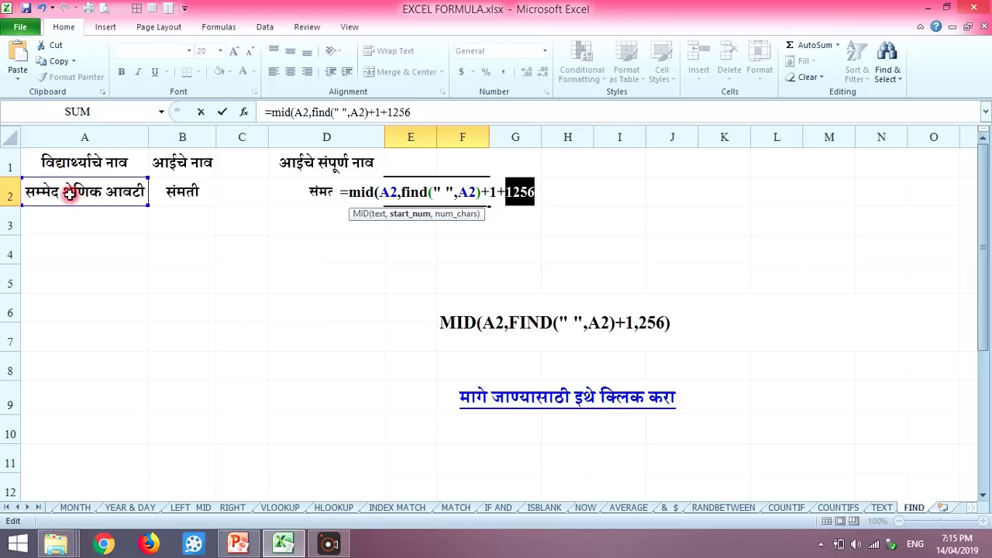
Correct E2 to =MID(A2,FIND(" ",A2)+1,256), so it shows श्रेणिक आवटी.
click(439, 110)
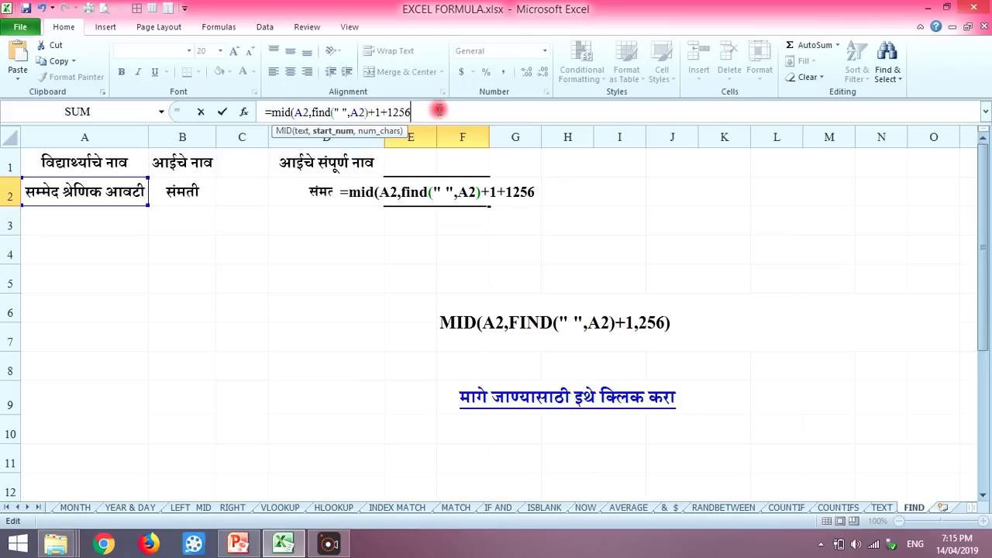
text())
key(Return)
key(Return)
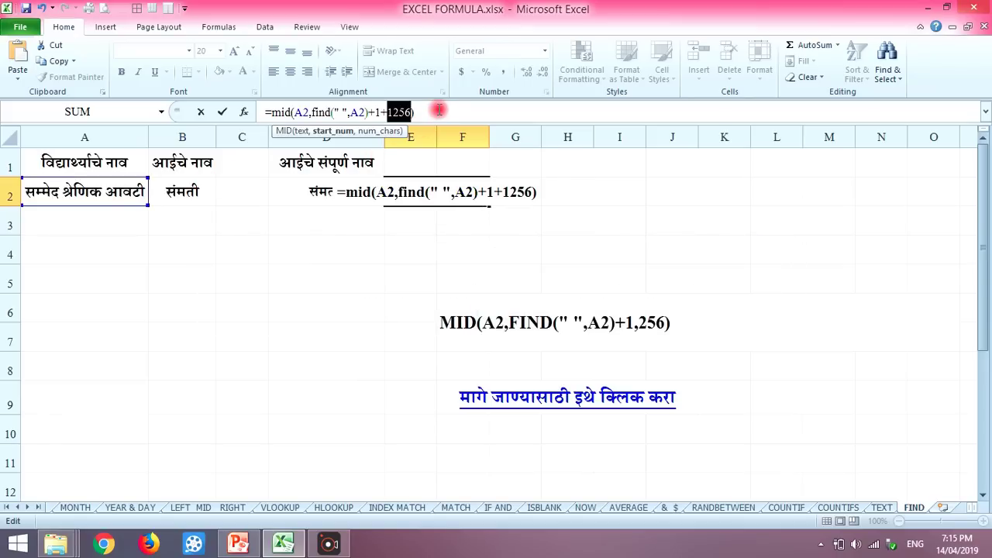
click(440, 112)
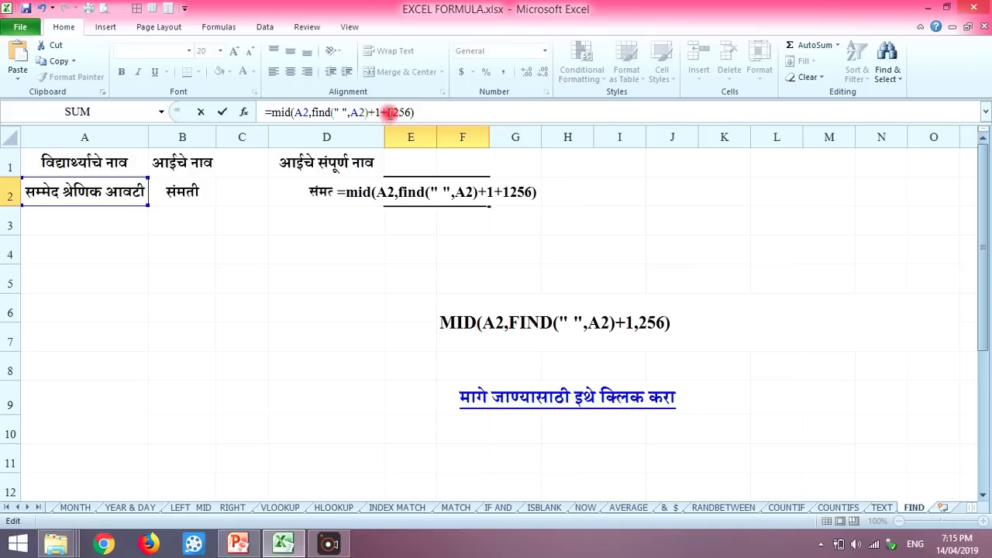
click(388, 112)
key(BackSpace)
key(BackSpace)
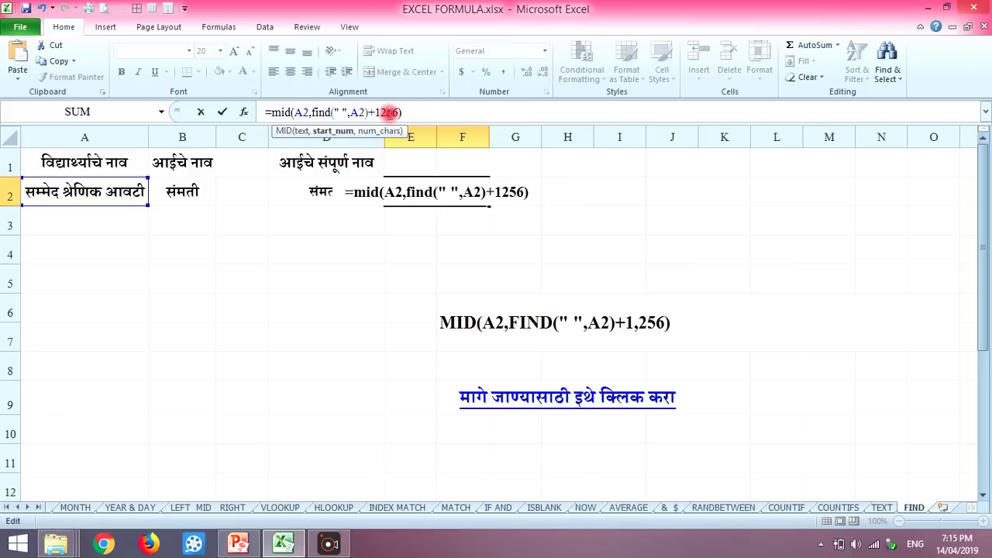
key(Return)
key(Return)
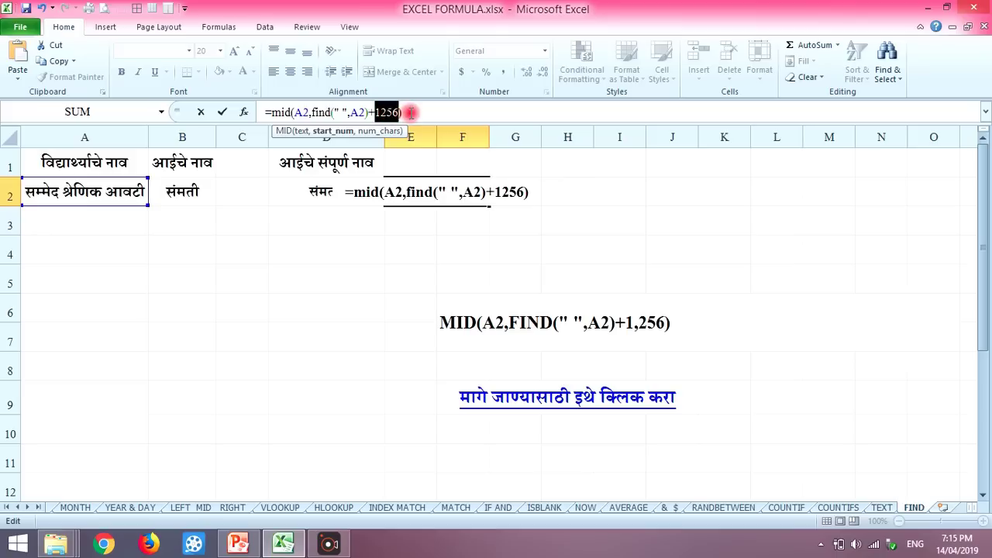
click(409, 113)
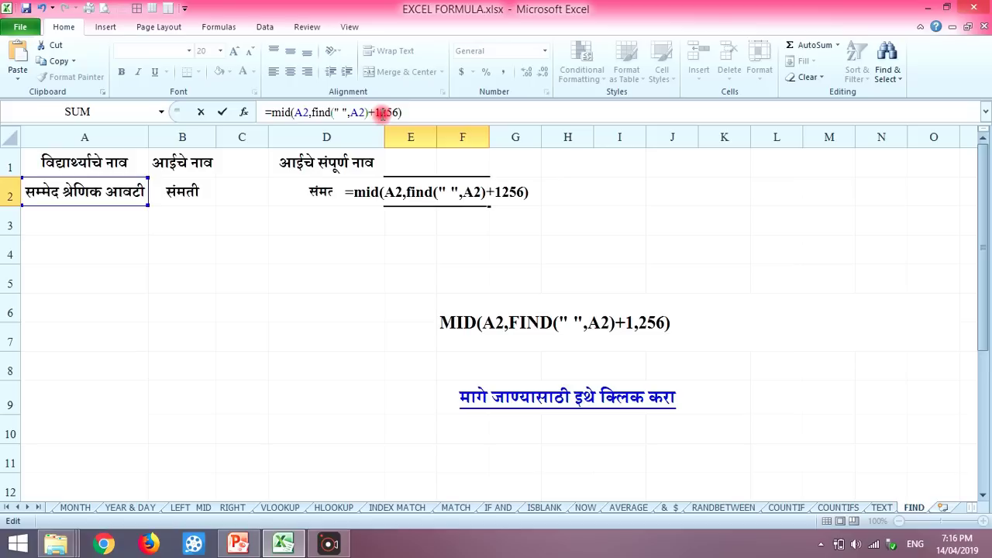
click(381, 112)
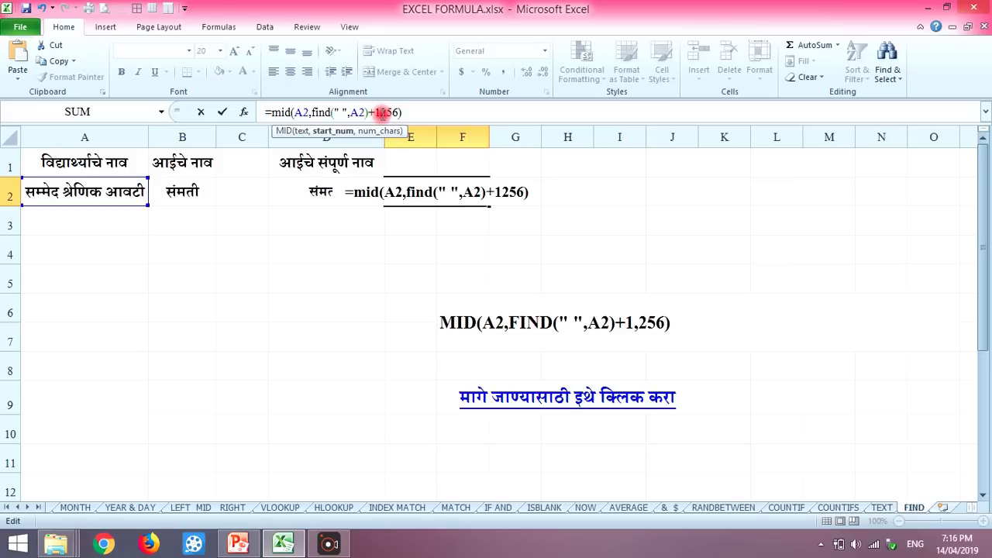
text(,)
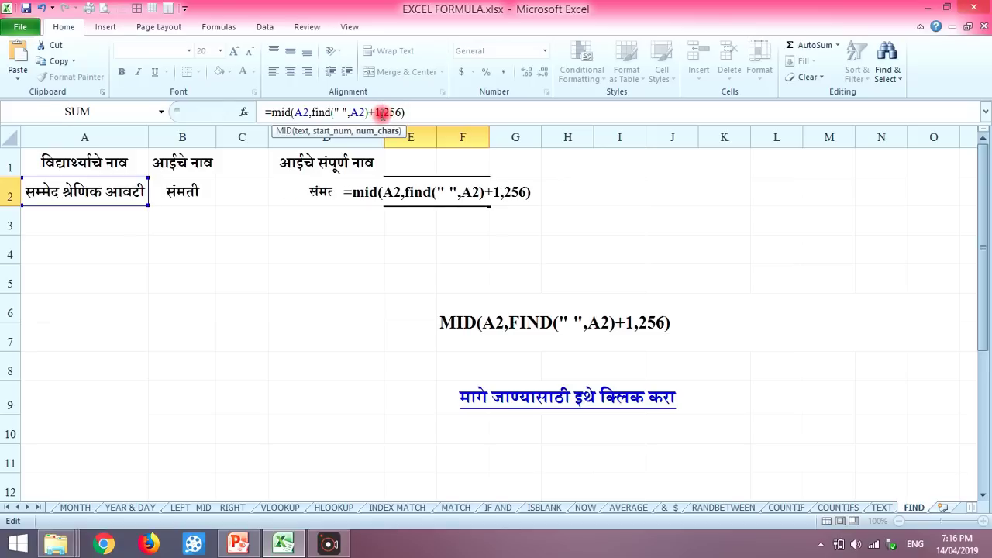
key(Return)
key(Up)
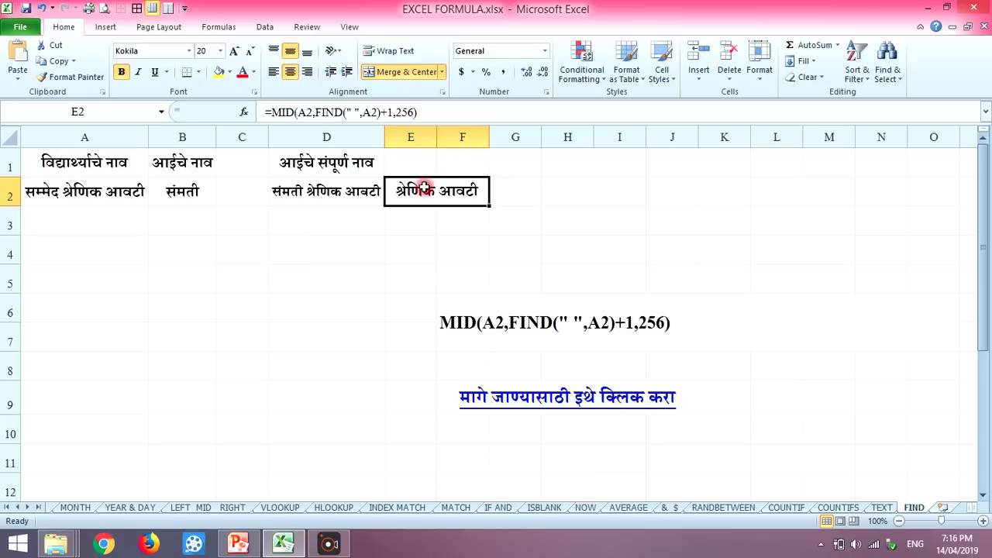
click(361, 192)
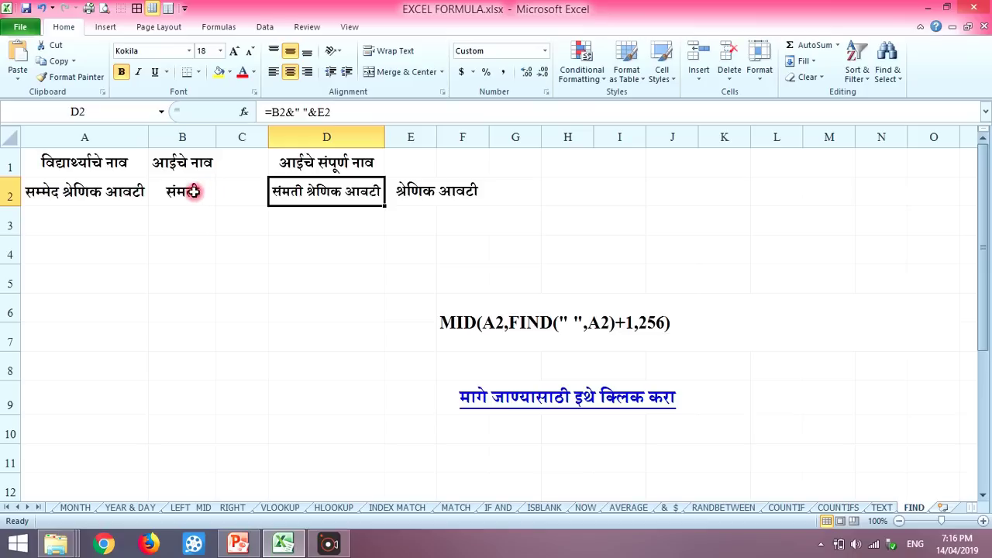
click(316, 112)
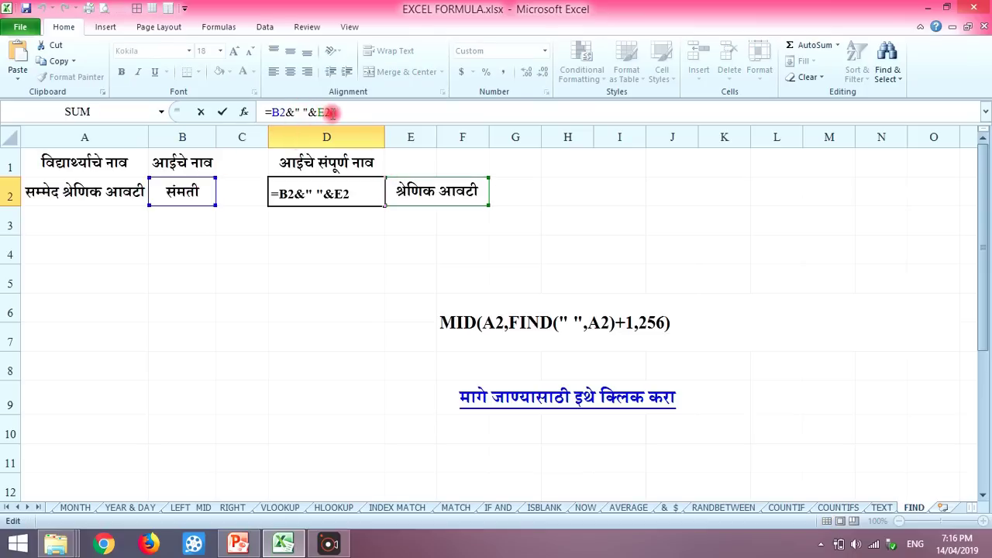
key(Return)
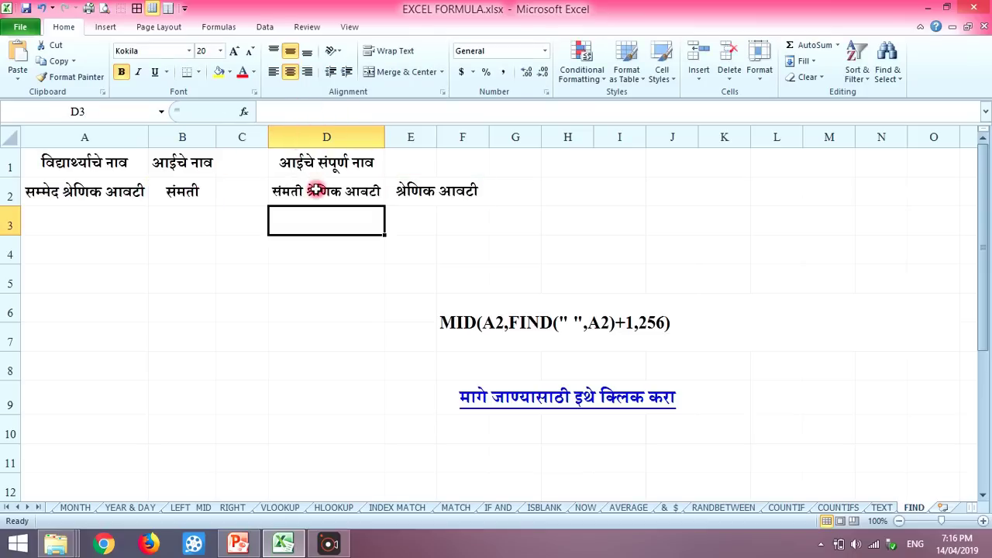
click(316, 191)
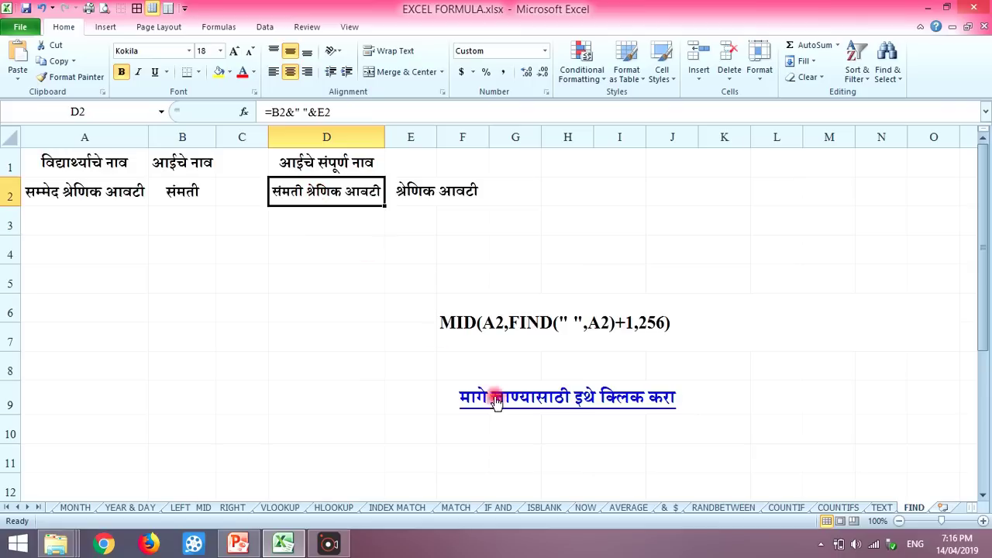
Follow the back link in F9 to return to the function index sheet.
click(529, 402)
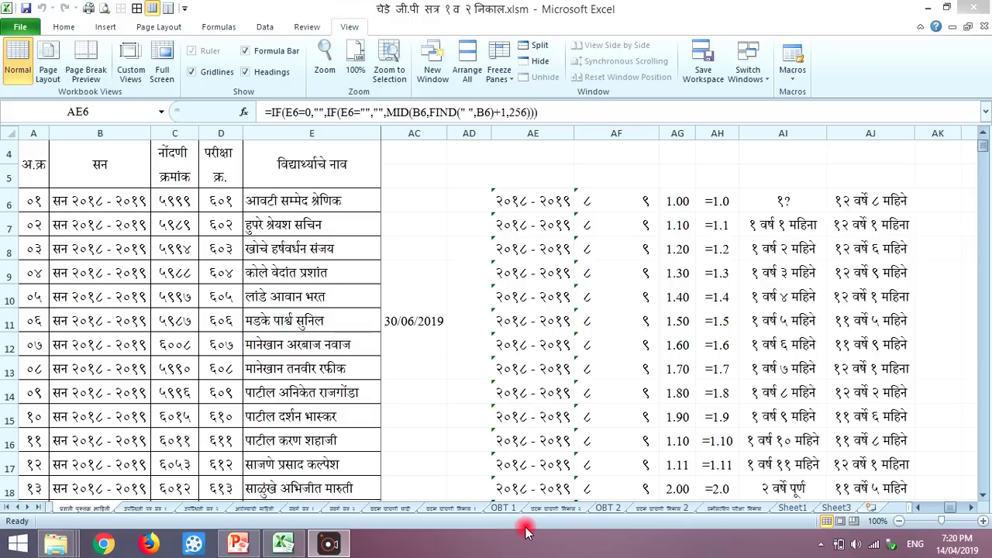
click(517, 200)
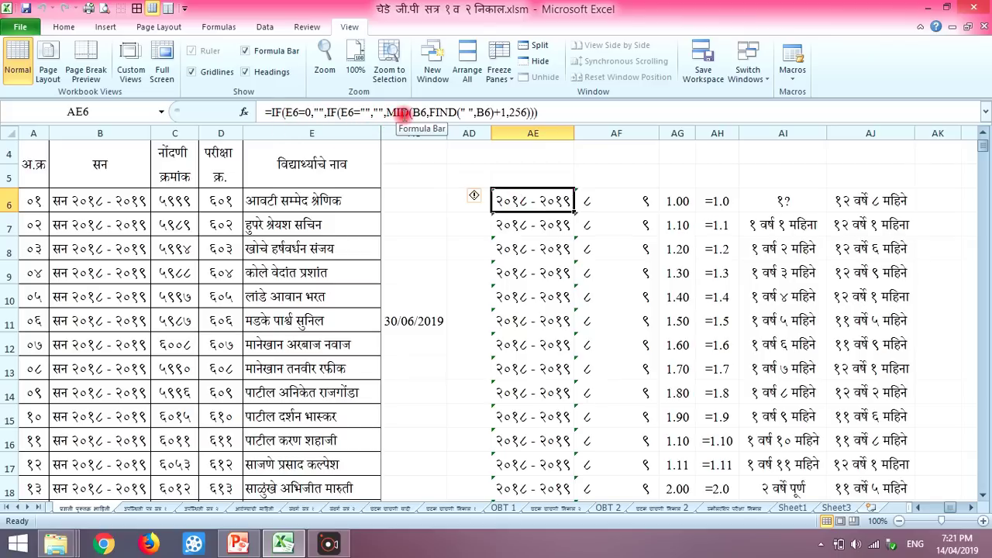
key(Left)
key(Left)
key(Left)
key(Left)
key(Left)
key(Left)
key(Left)
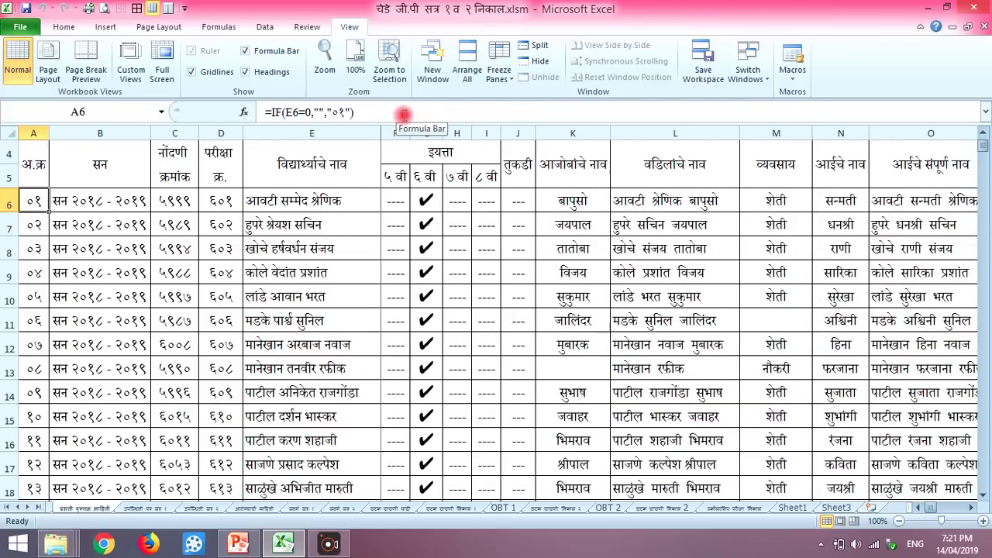
key(Up)
key(Up)
key(Up)
key(Up)
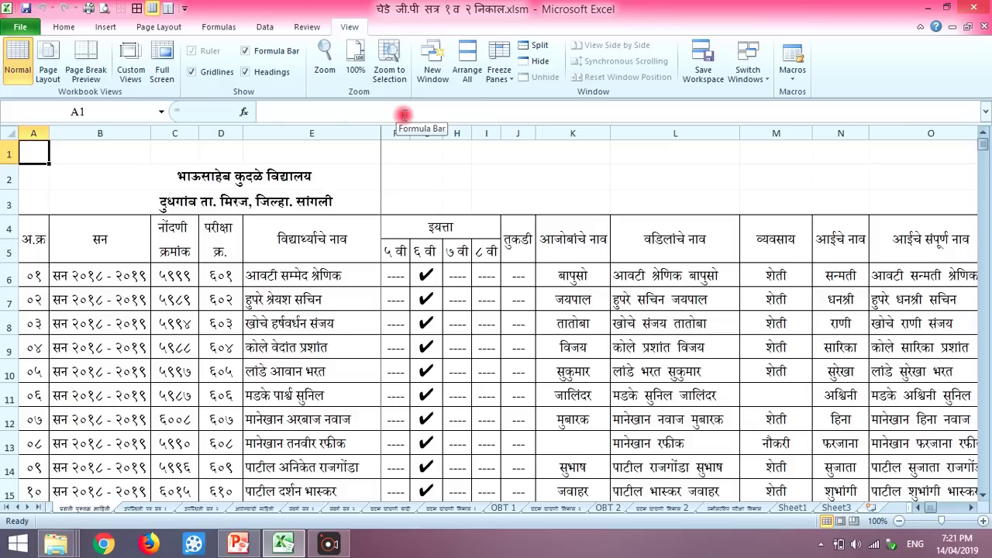
click(42, 237)
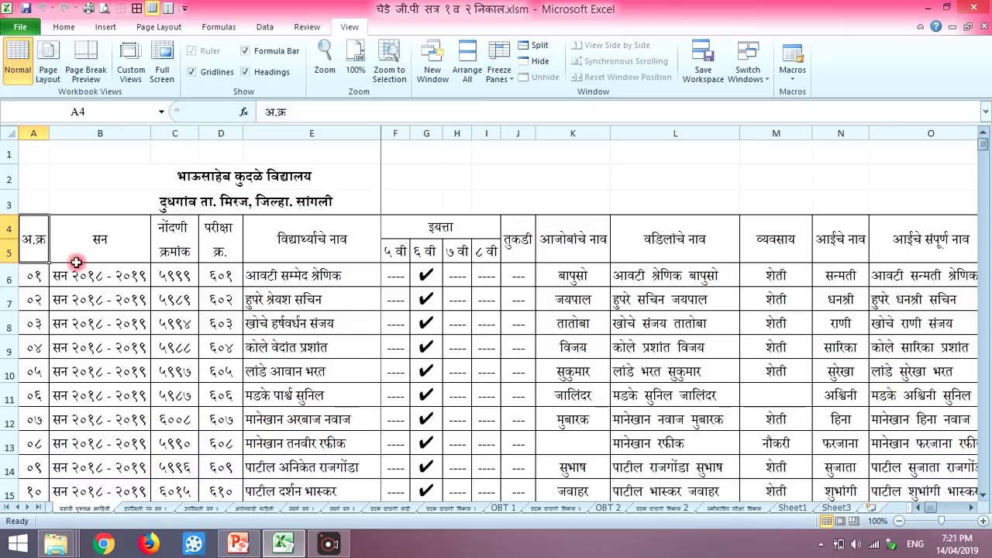
click(259, 278)
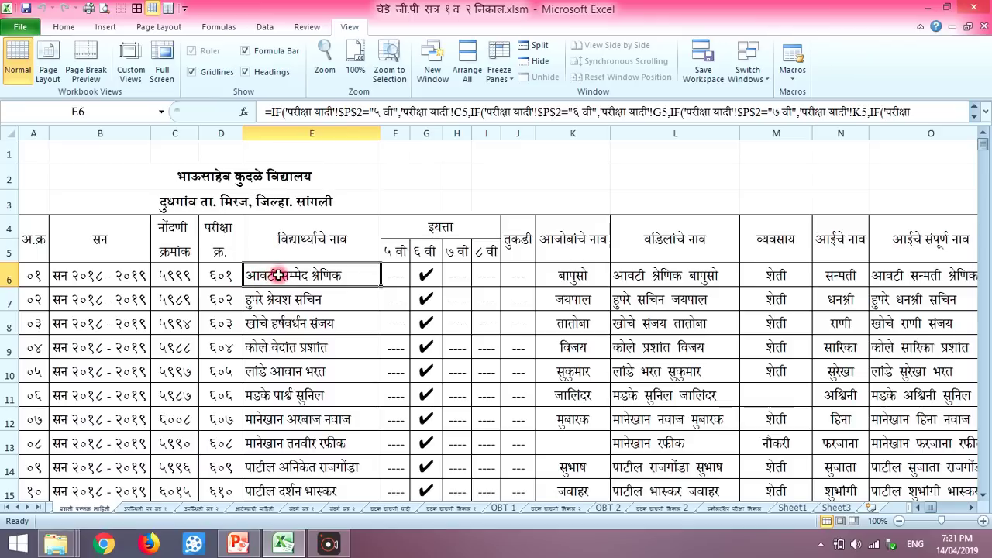
click(169, 275)
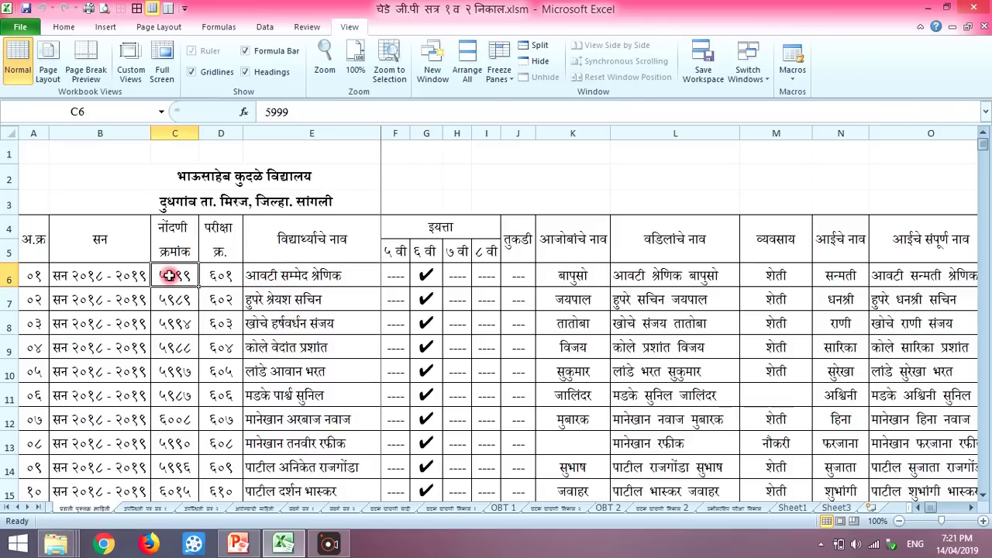
click(215, 275)
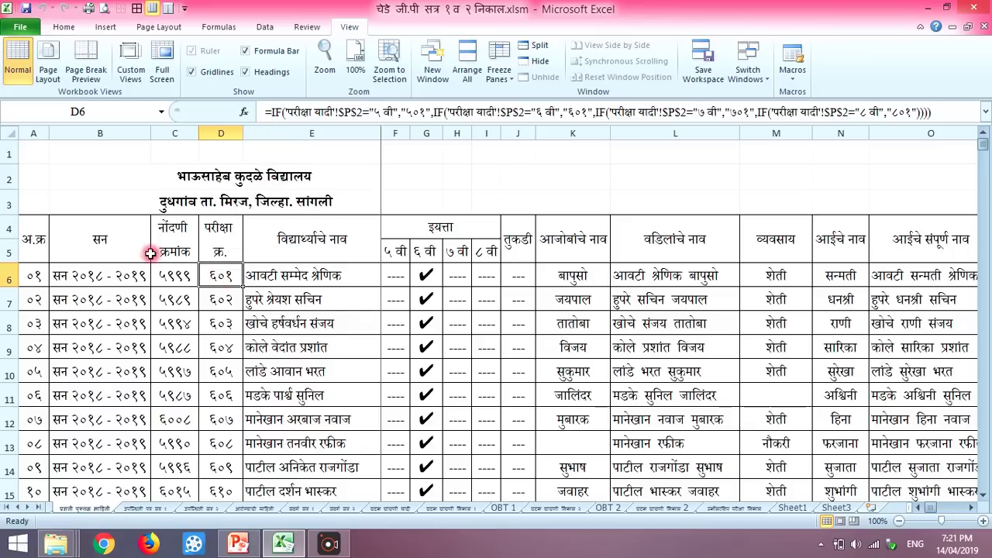
click(115, 279)
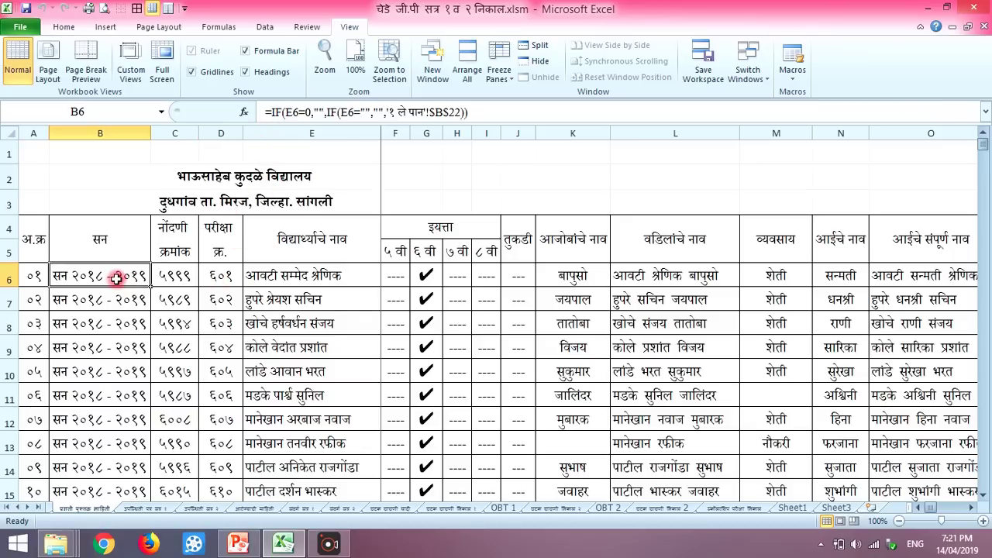
click(169, 277)
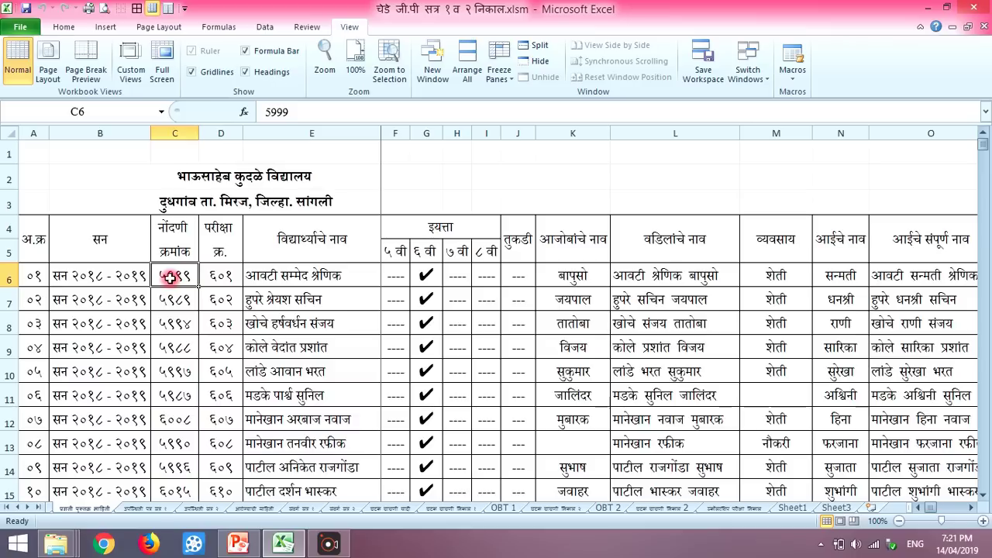
click(264, 276)
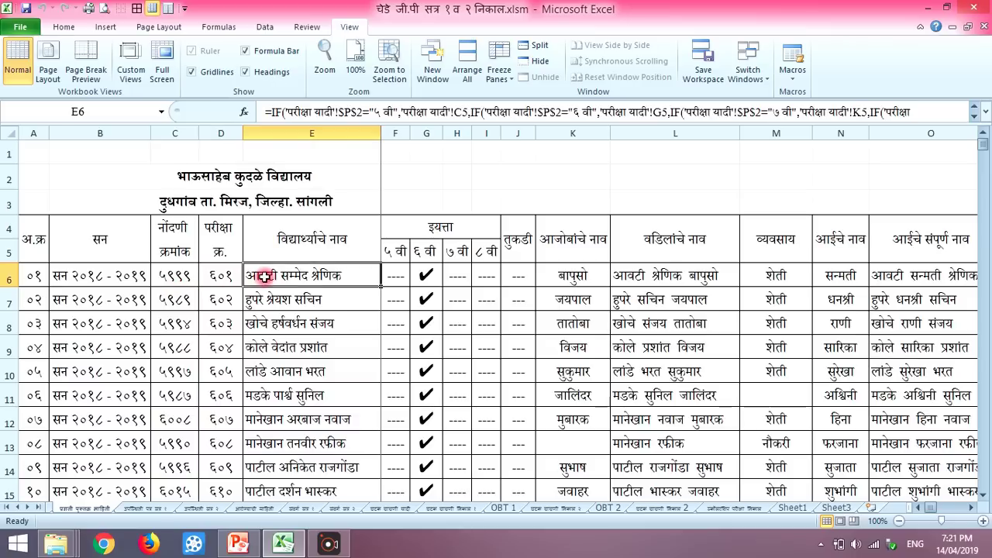
click(395, 276)
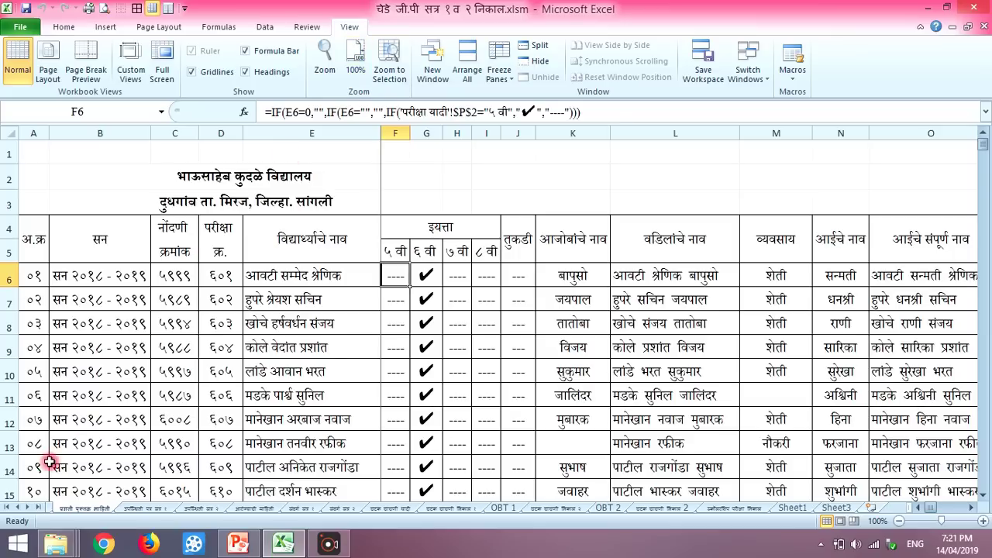
click(7, 508)
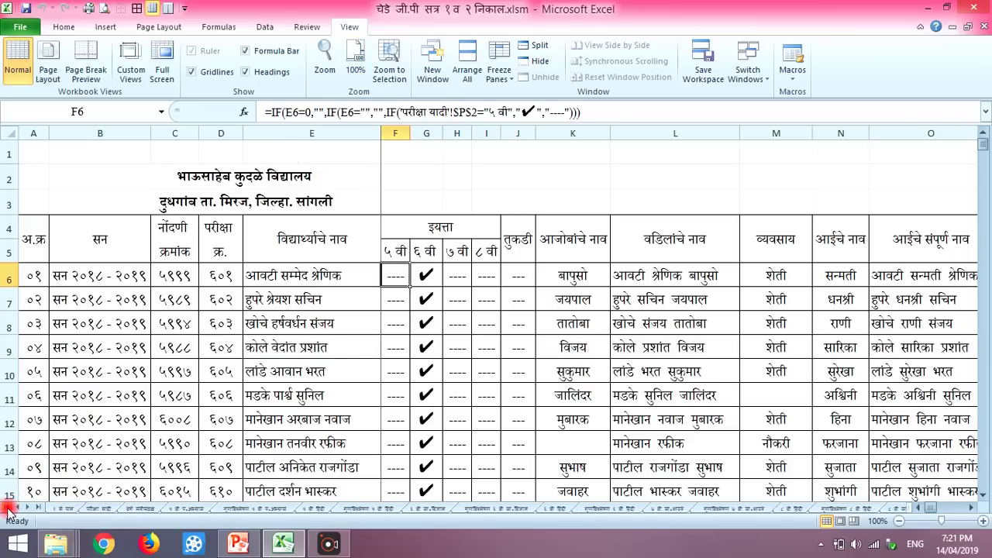
click(96, 509)
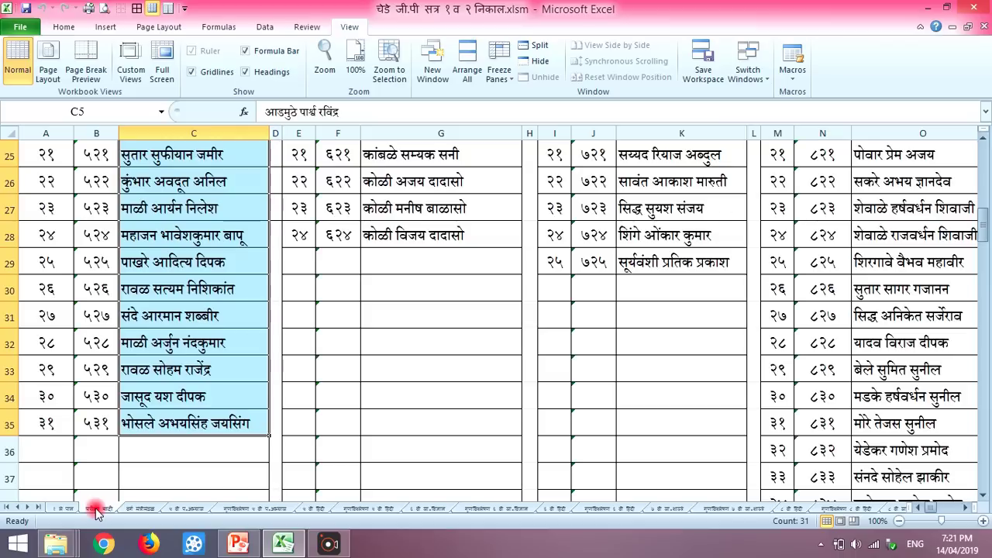
key(Up)
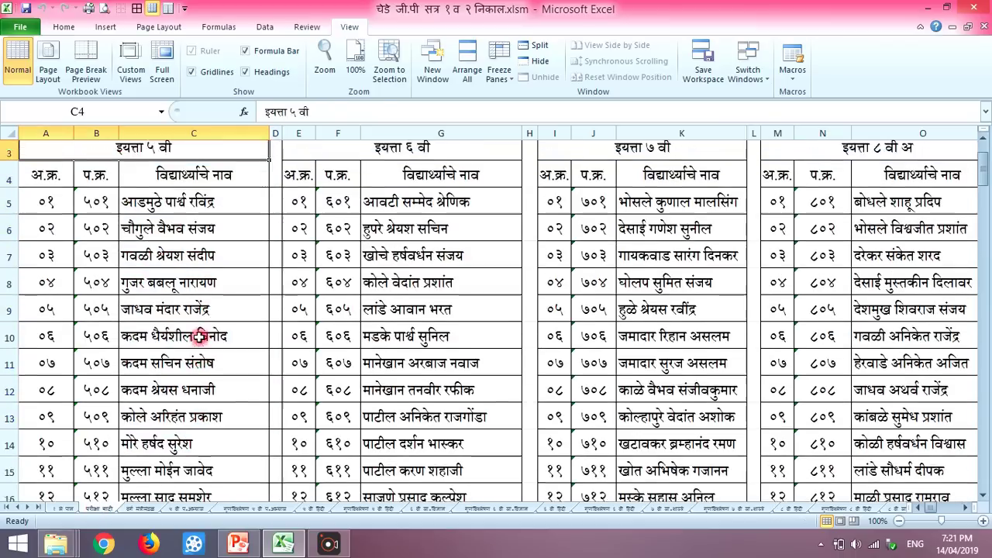
key(Up)
key(Up)
key(Up)
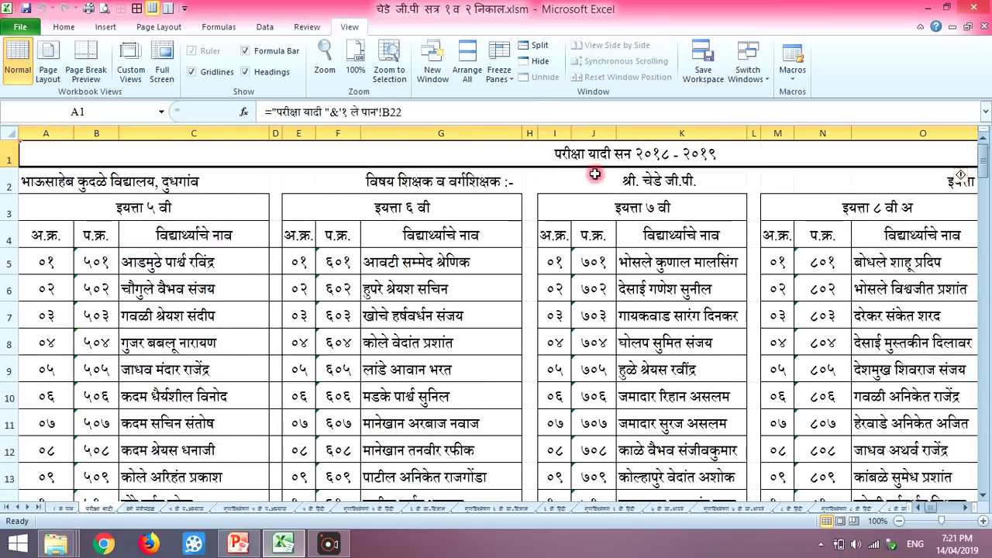
click(600, 181)
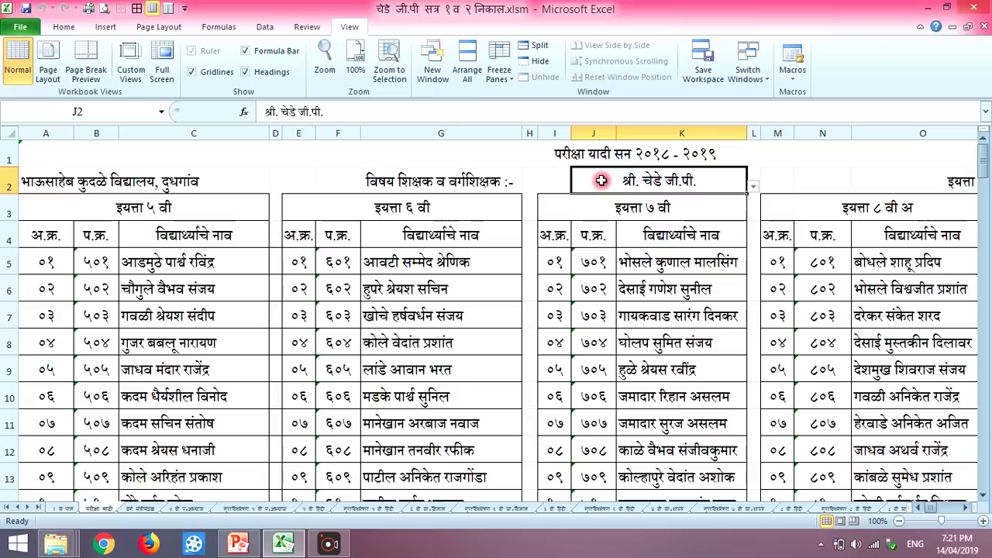
key(Right)
key(Right)
key(Right)
key(Right)
key(Right)
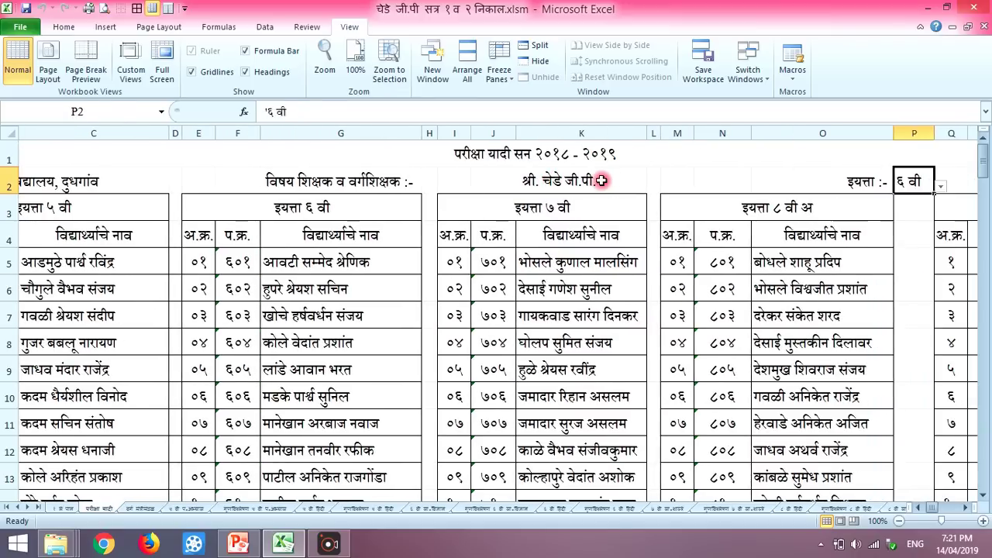
key(Right)
key(Right)
key(Right)
key(Right)
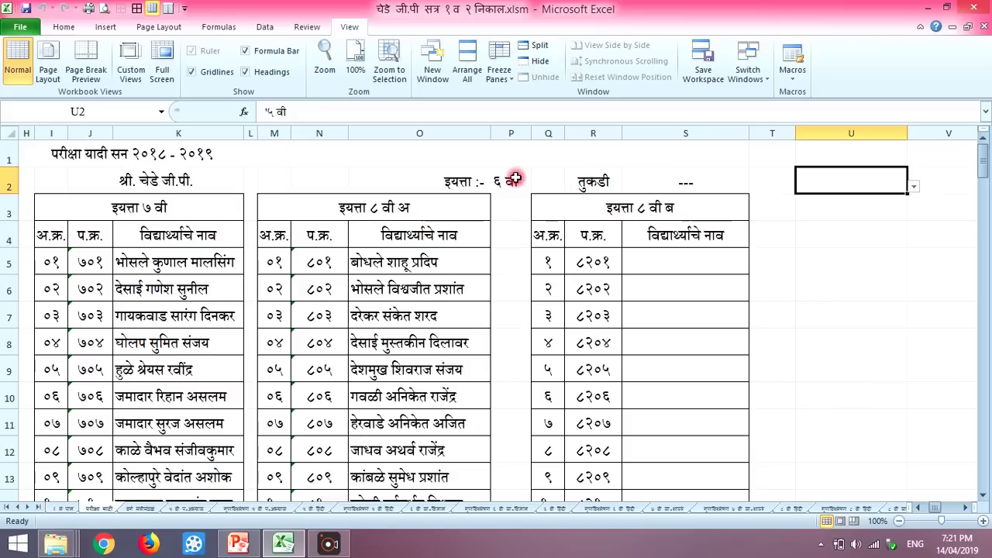
click(514, 179)
click(537, 187)
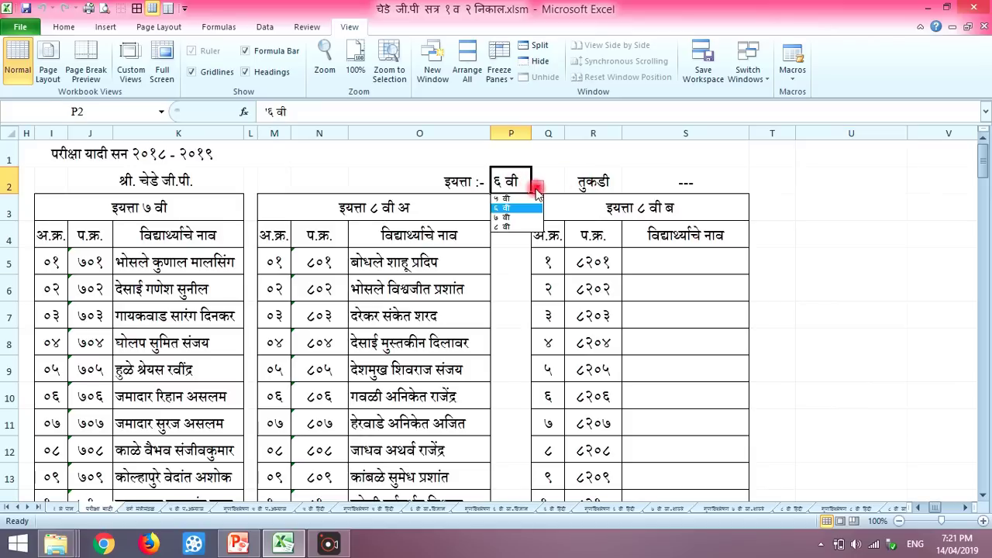
click(525, 198)
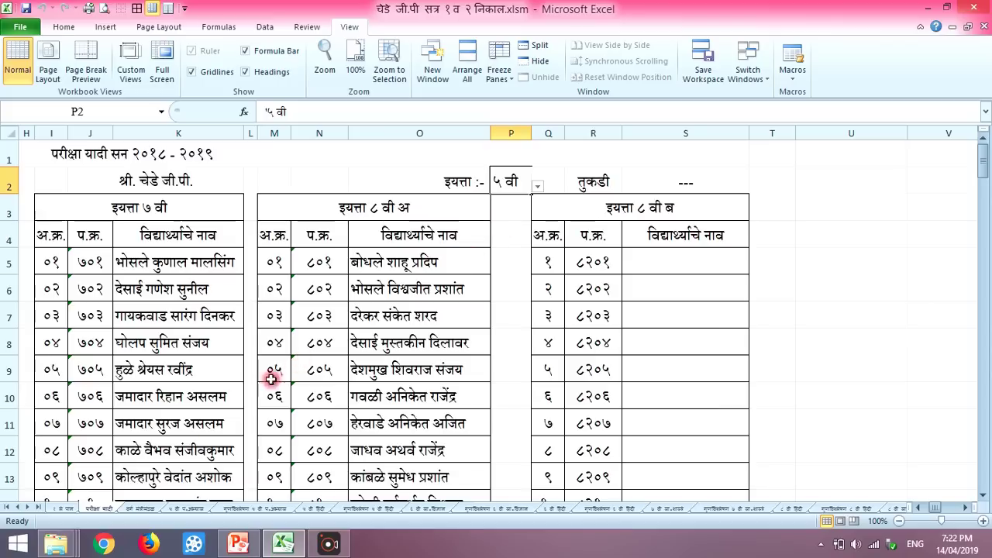
click(36, 507)
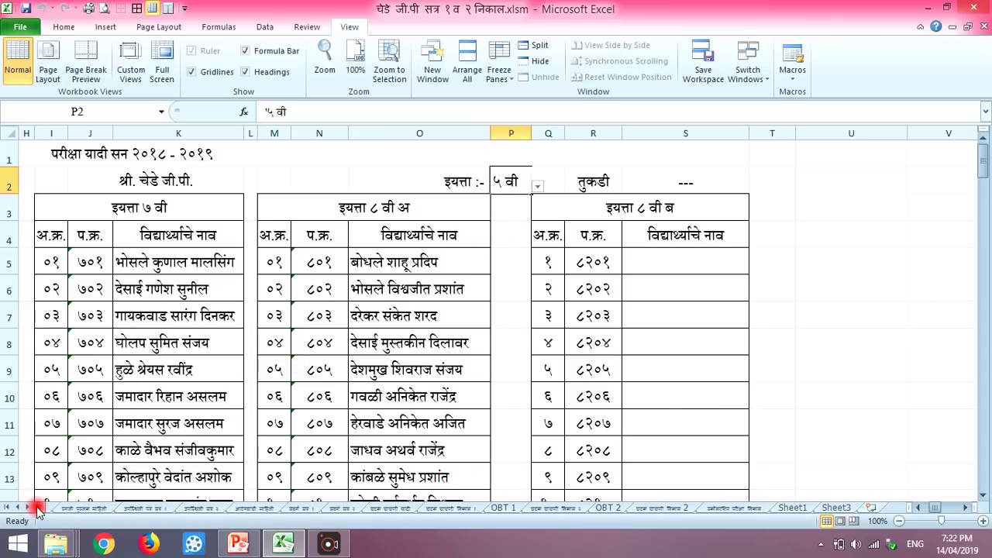
click(101, 509)
click(396, 274)
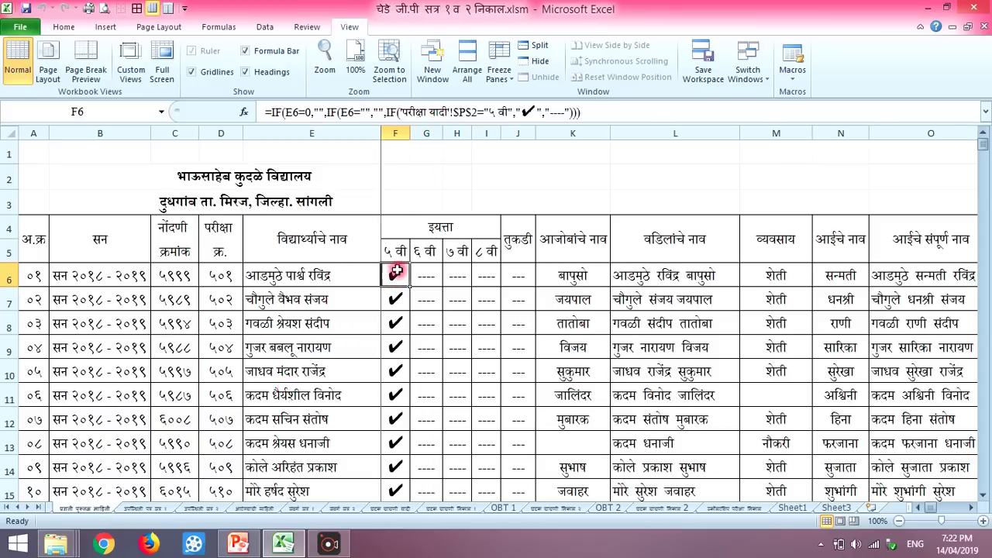
click(423, 278)
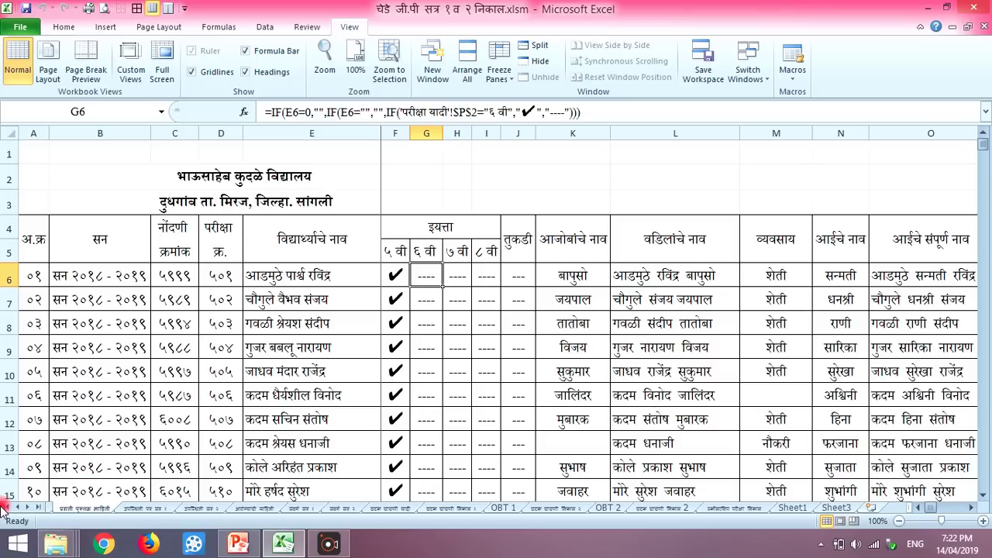
click(6, 507)
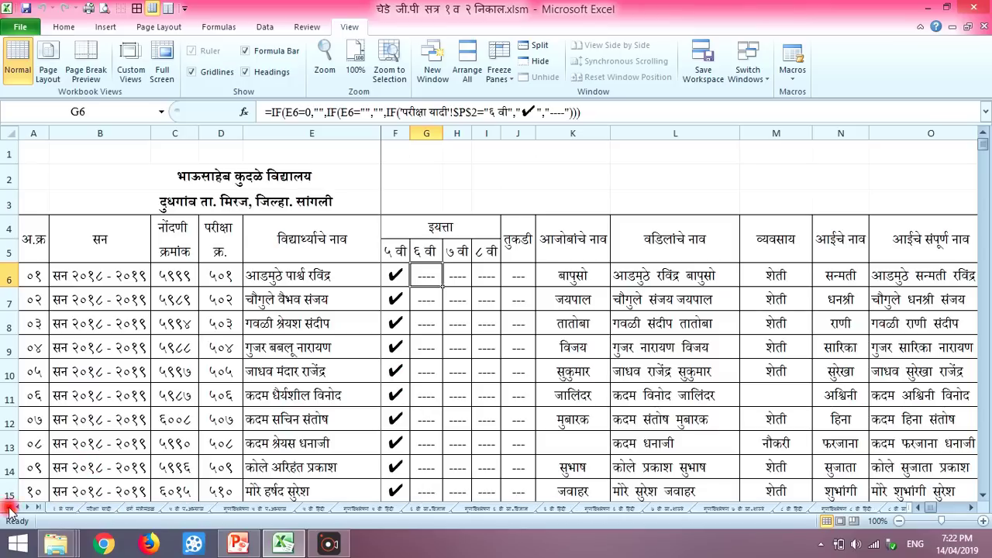
click(100, 509)
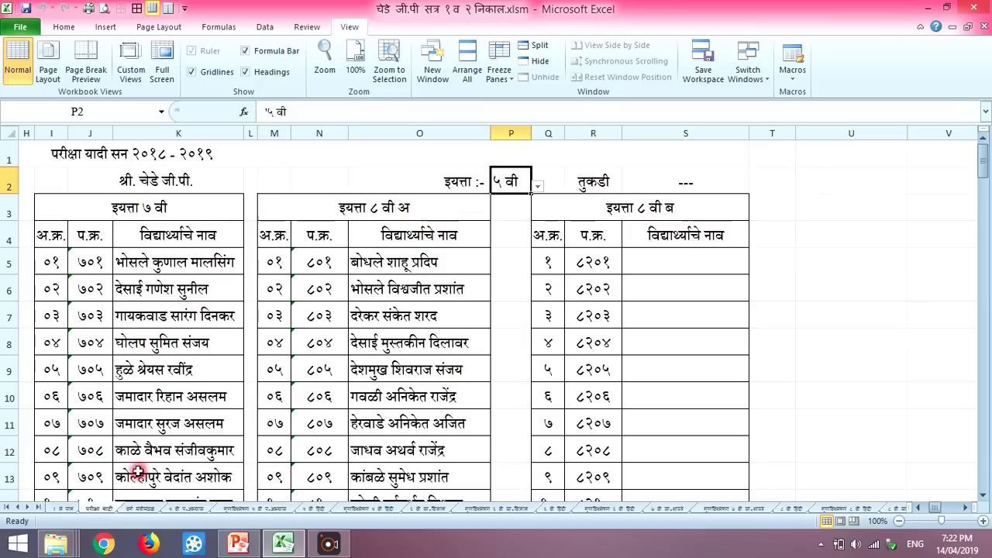
click(537, 188)
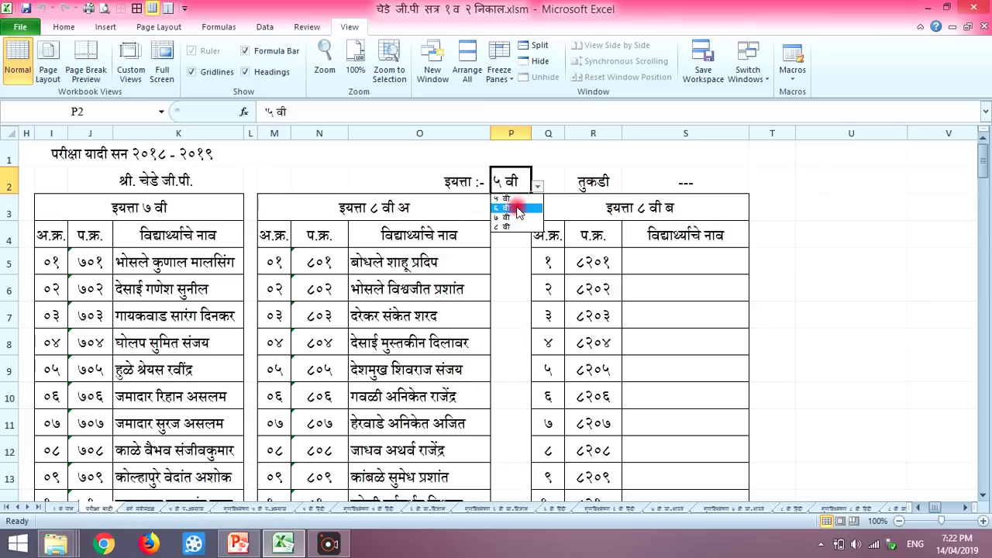
click(516, 207)
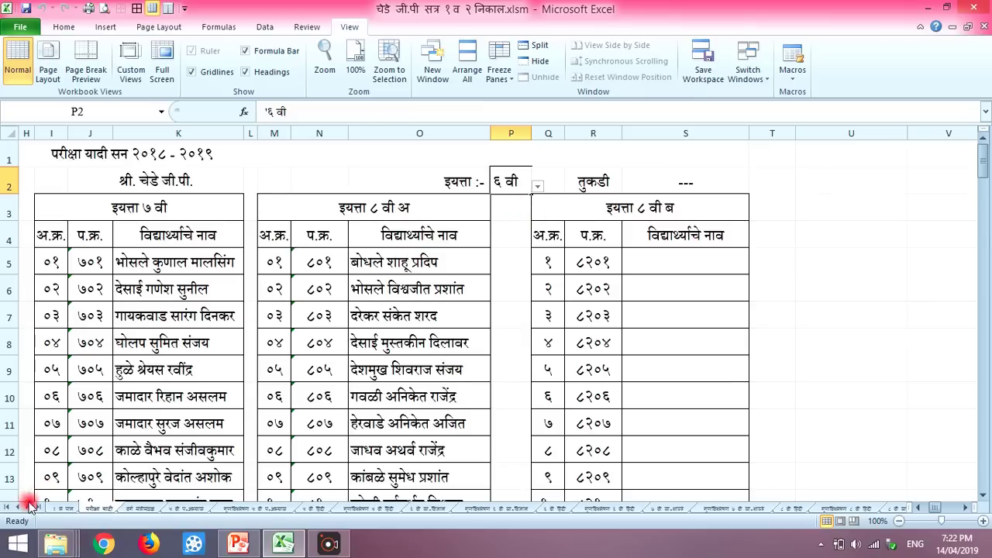
click(31, 509)
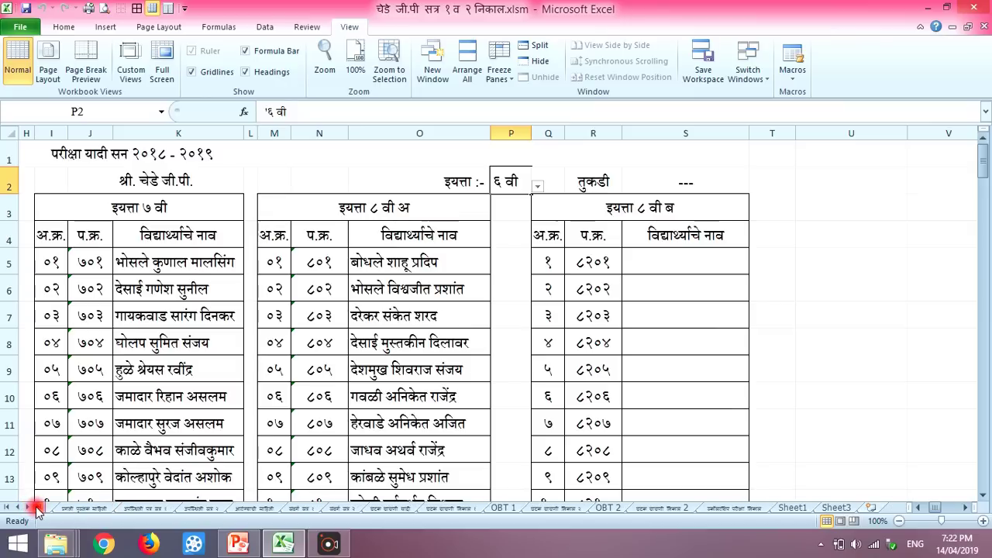
click(67, 510)
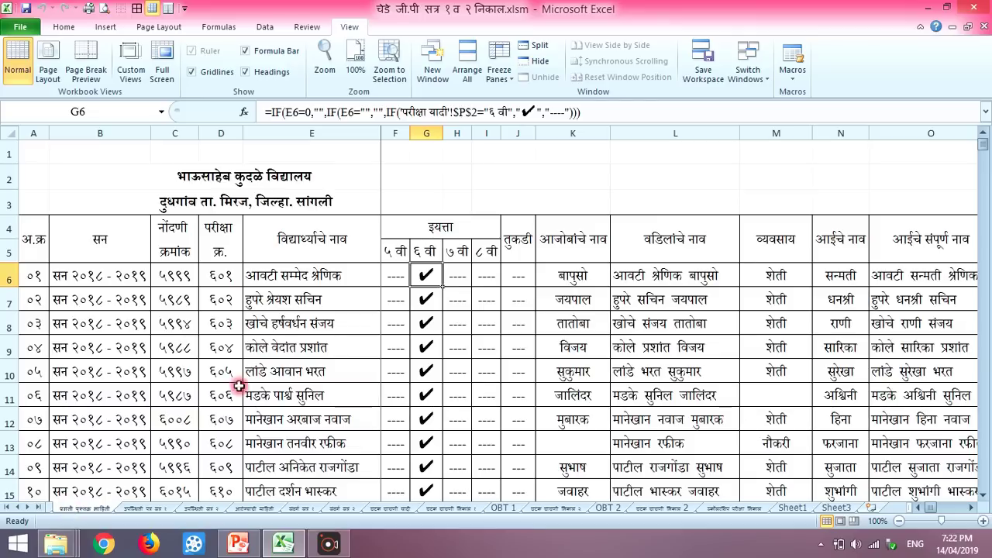
click(426, 273)
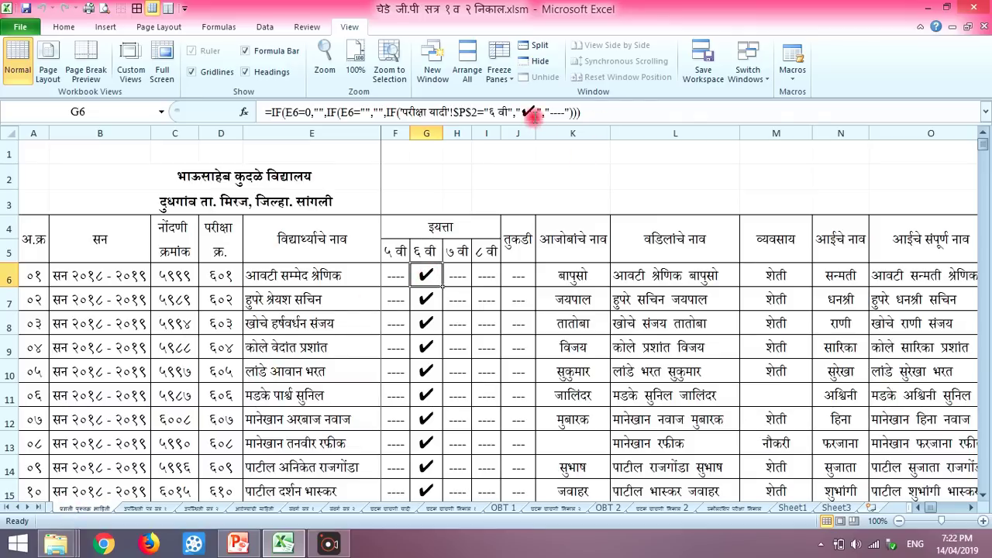
click(545, 277)
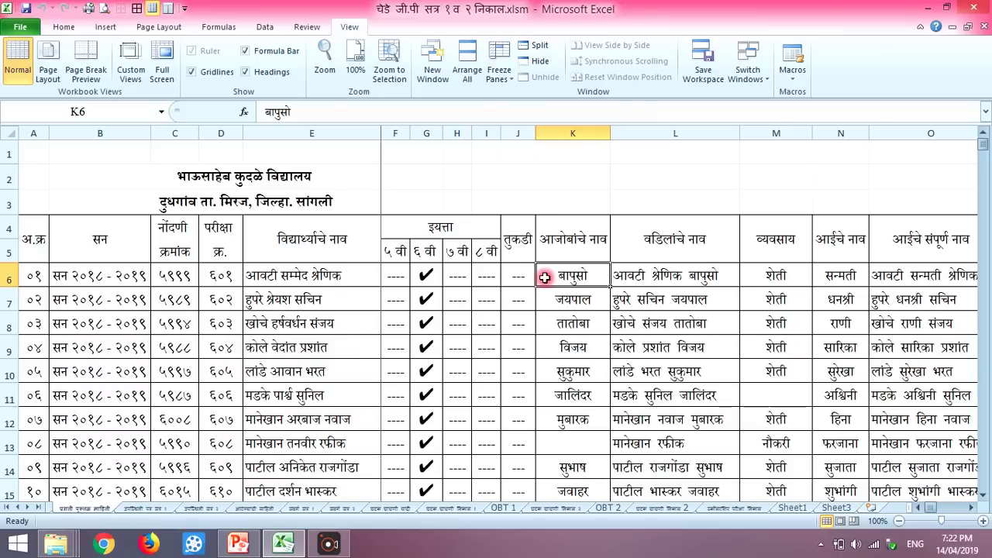
click(641, 277)
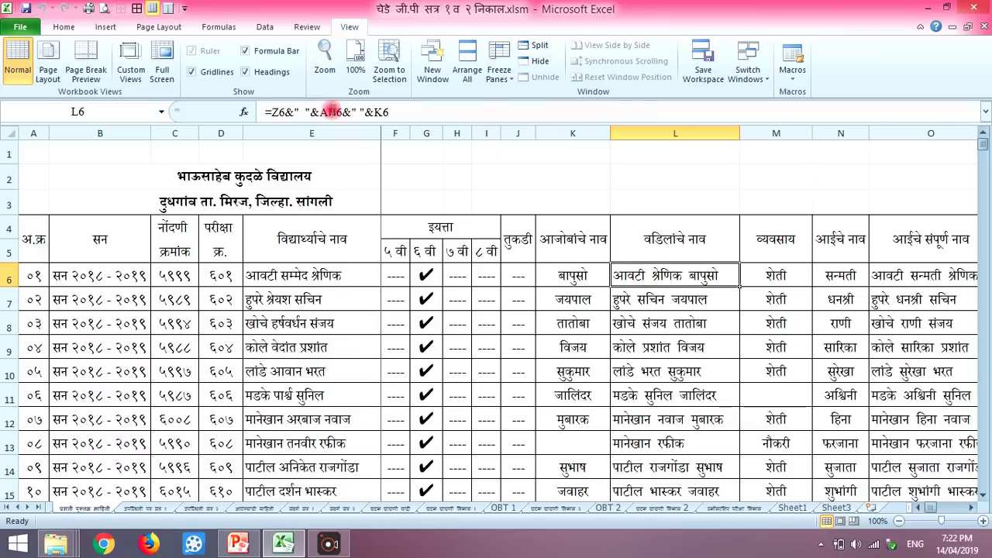
key(Right)
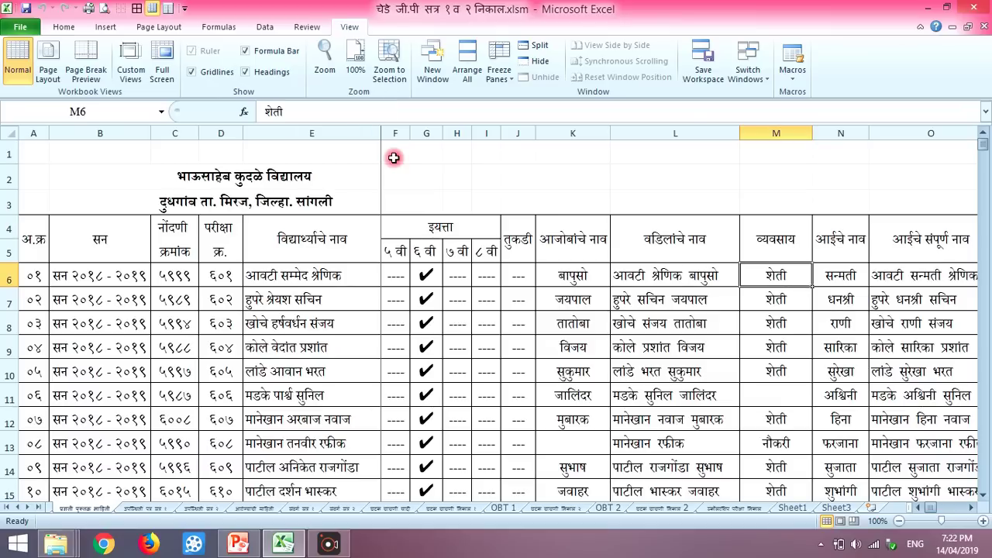
key(Right)
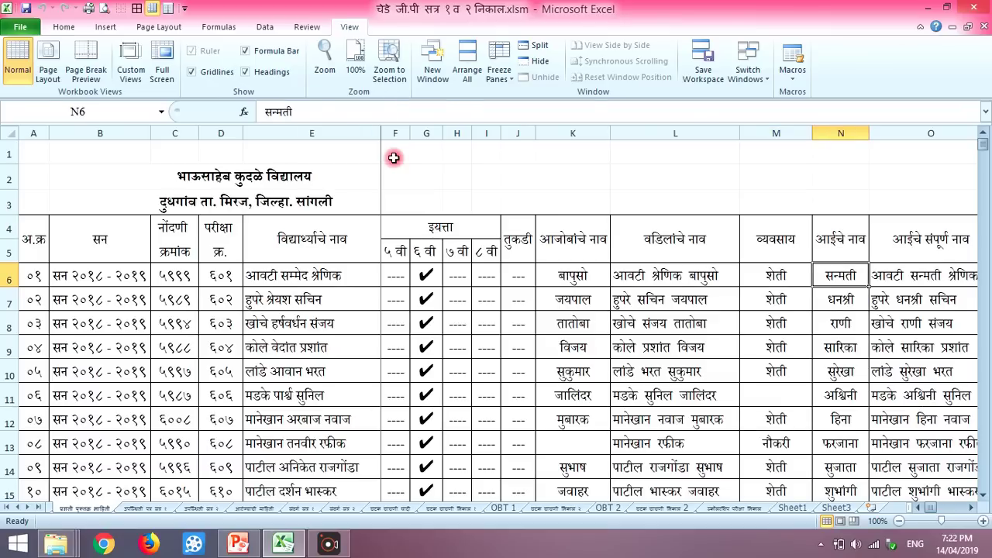
key(Right)
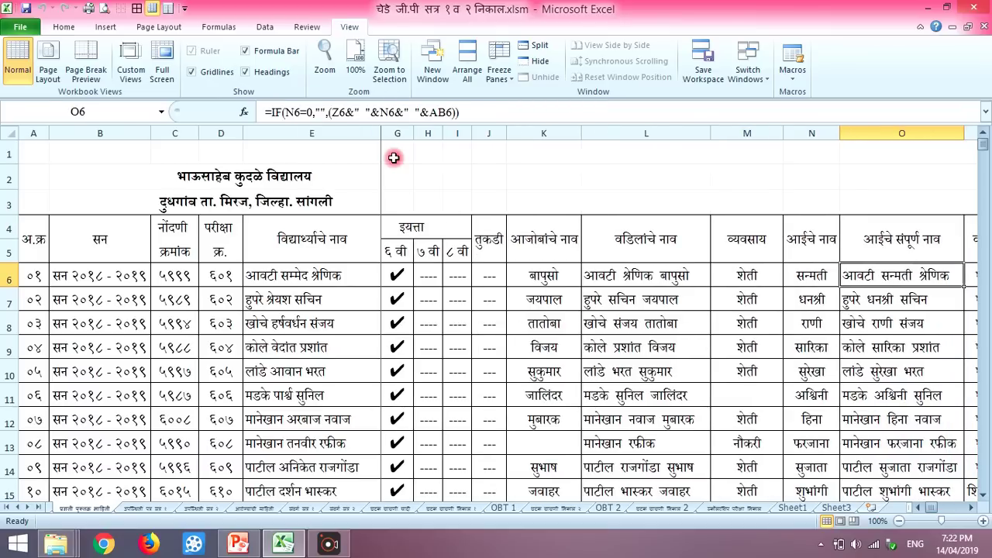
click(812, 278)
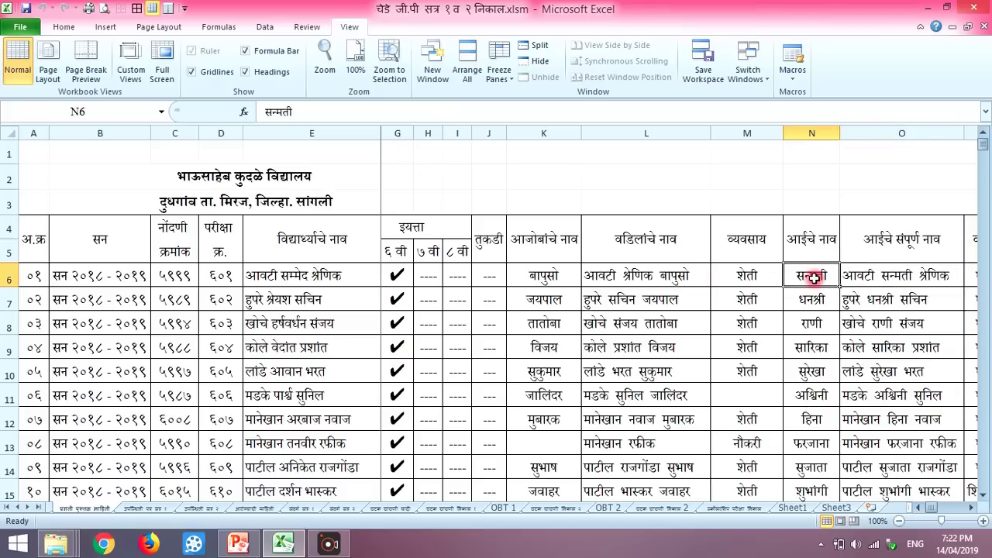
key(Right)
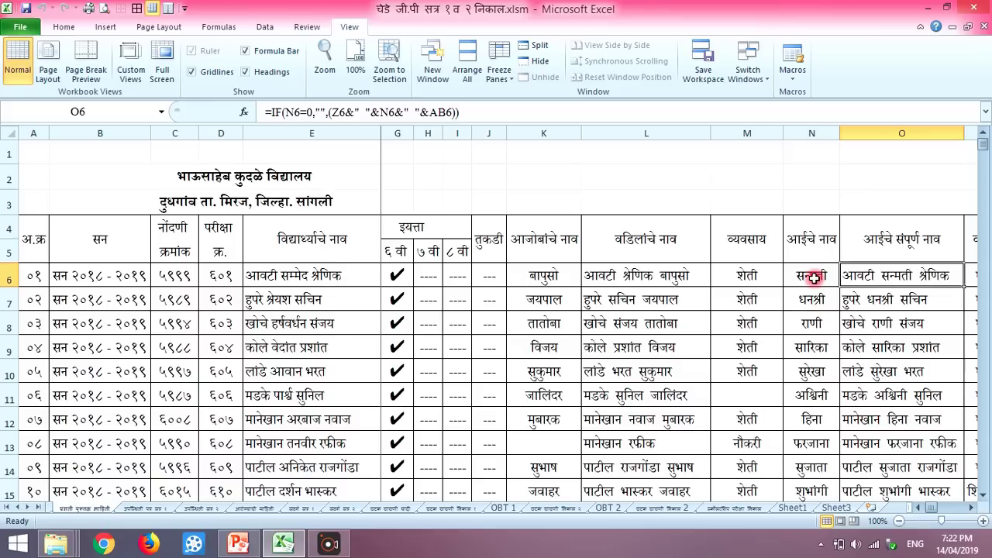
key(Right)
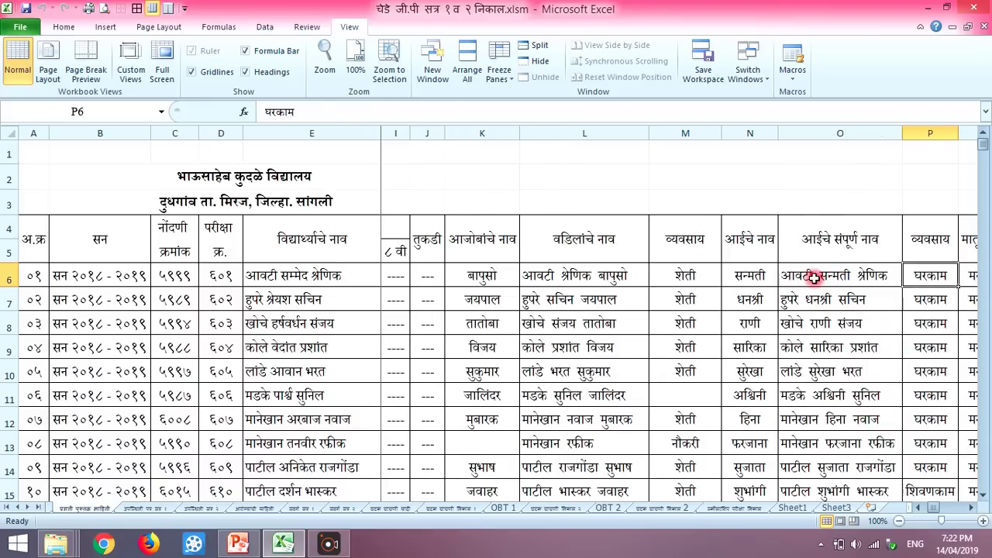
key(Right)
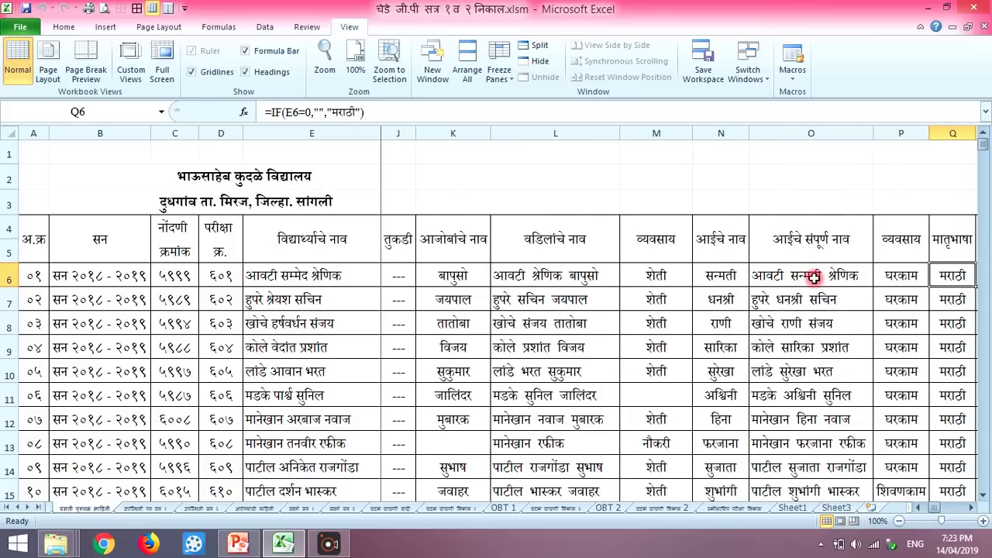
key(Right)
key(Right)
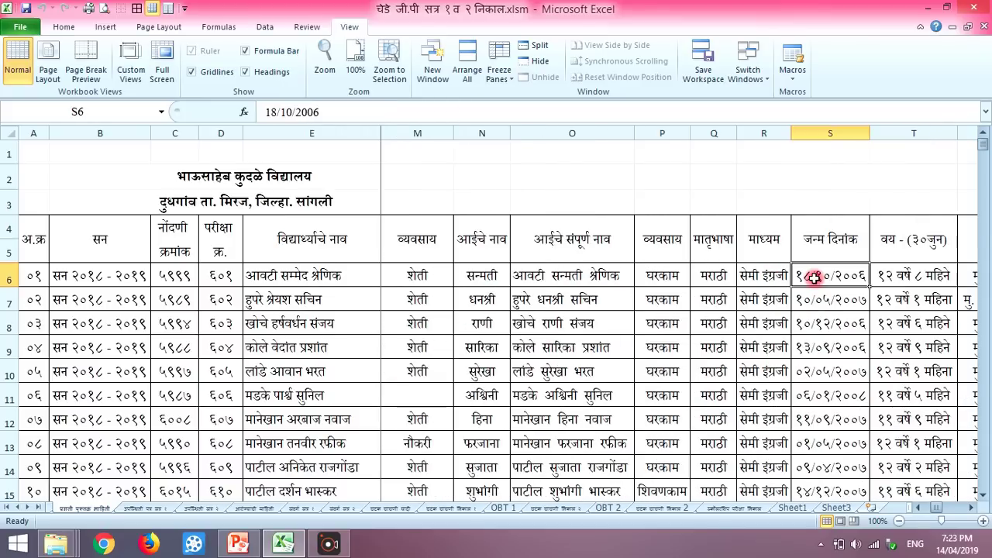
key(Right)
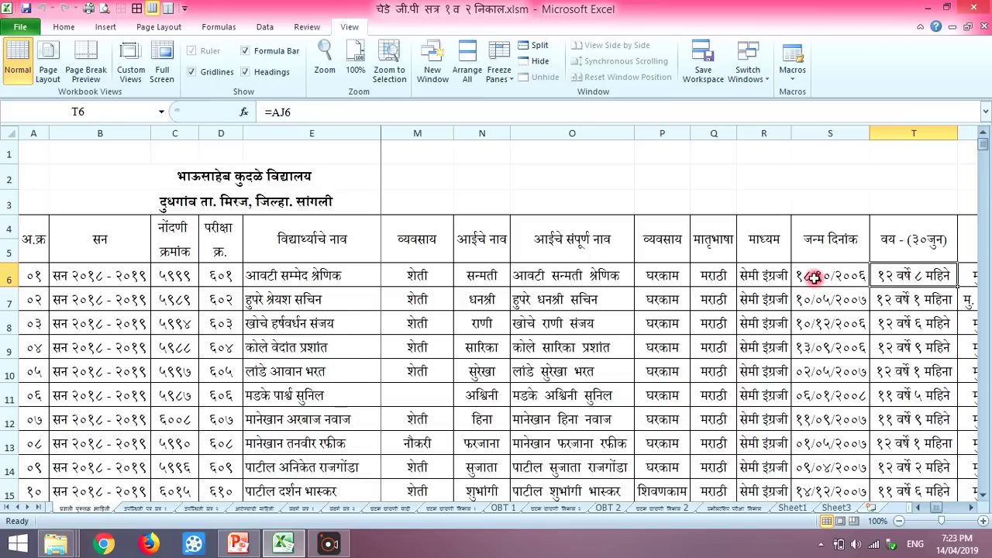
key(Right)
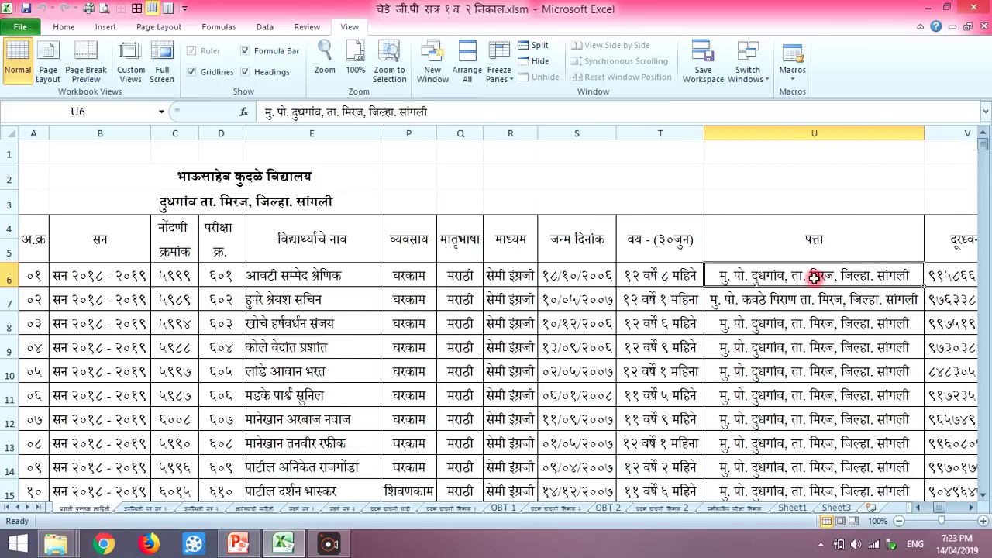
key(Right)
key(Right)
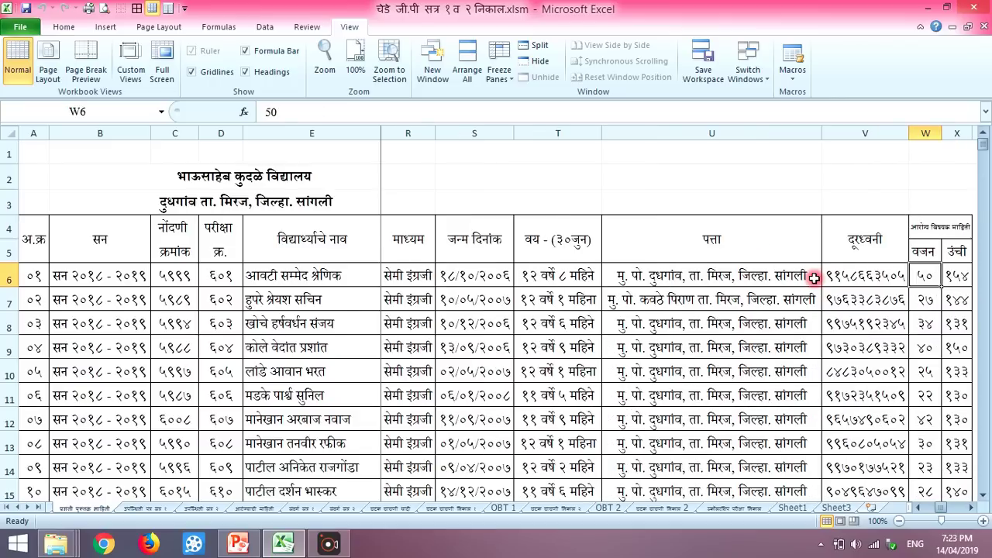
key(Right)
key(Right)
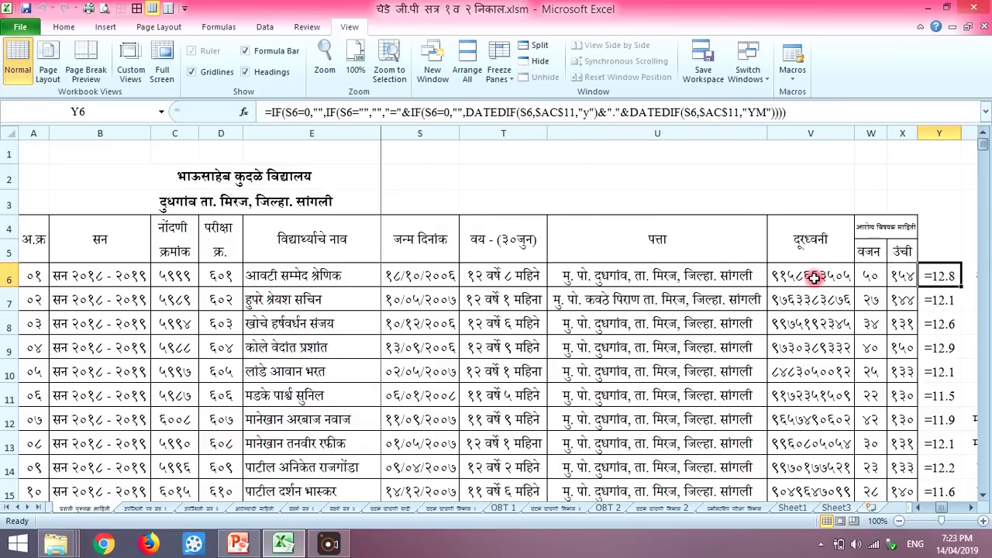
key(Right)
key(Right)
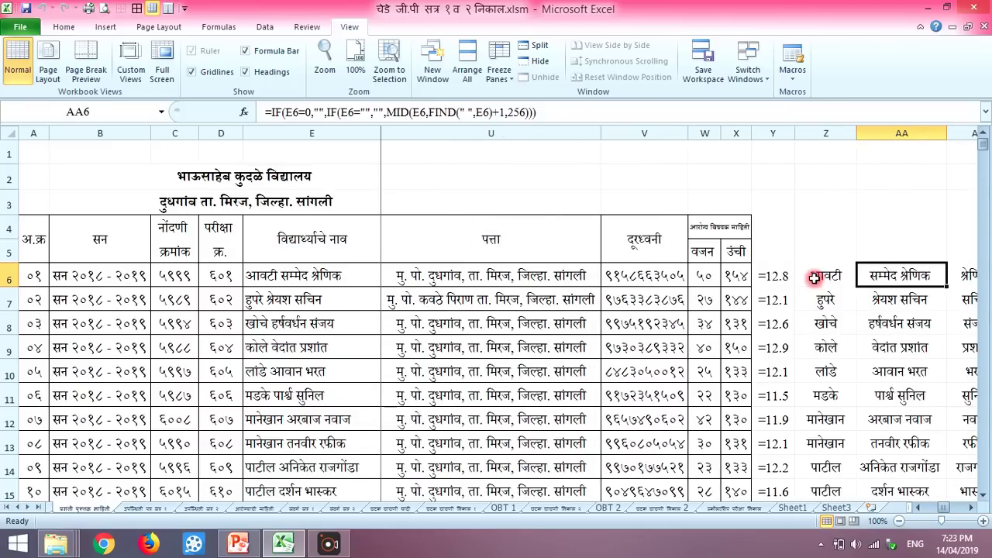
key(Left)
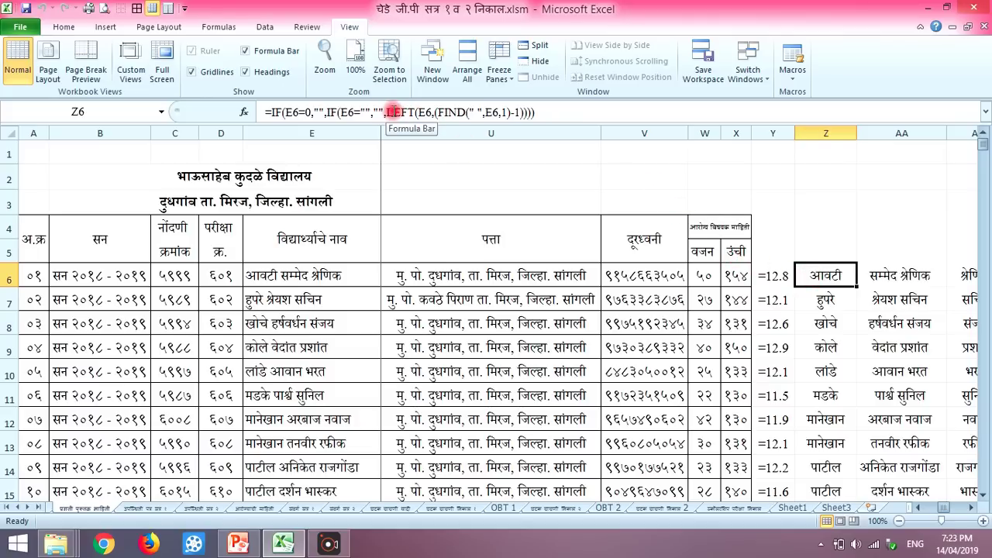
click(881, 275)
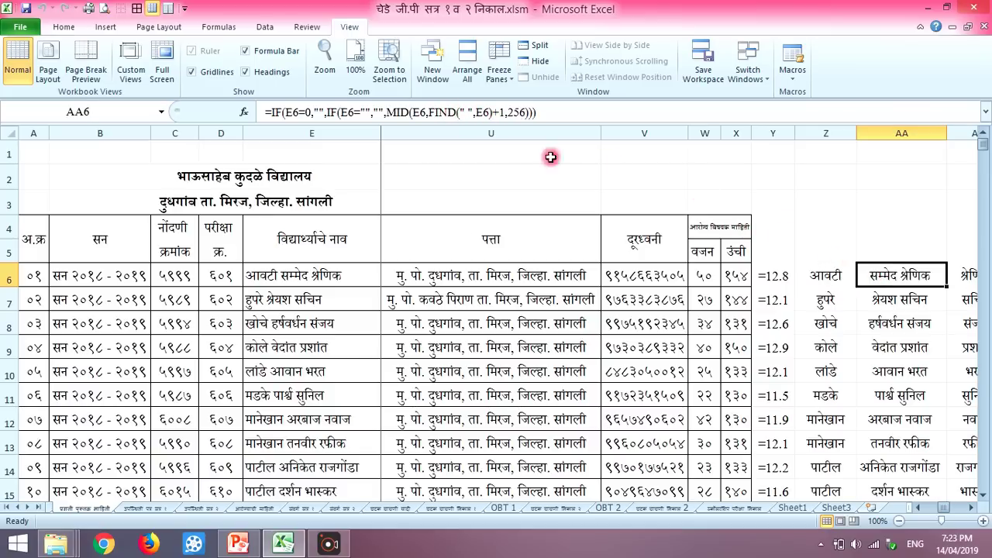
click(961, 278)
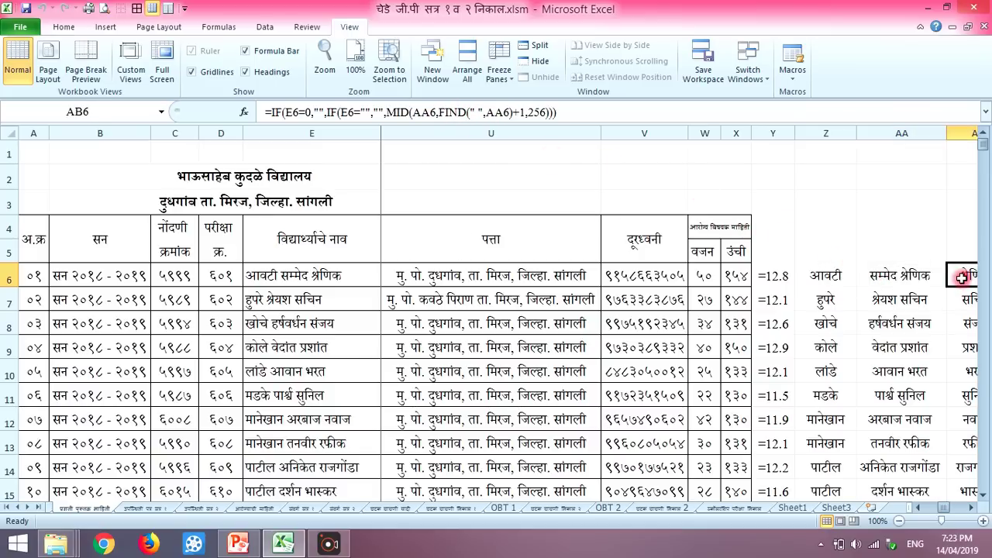
key(Right)
key(Right)
key(Right)
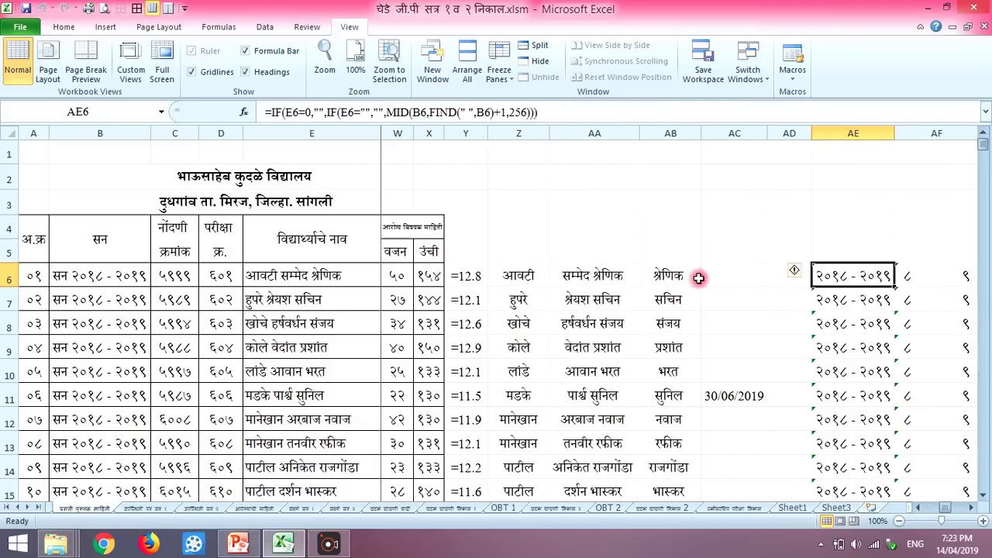
click(687, 278)
click(836, 274)
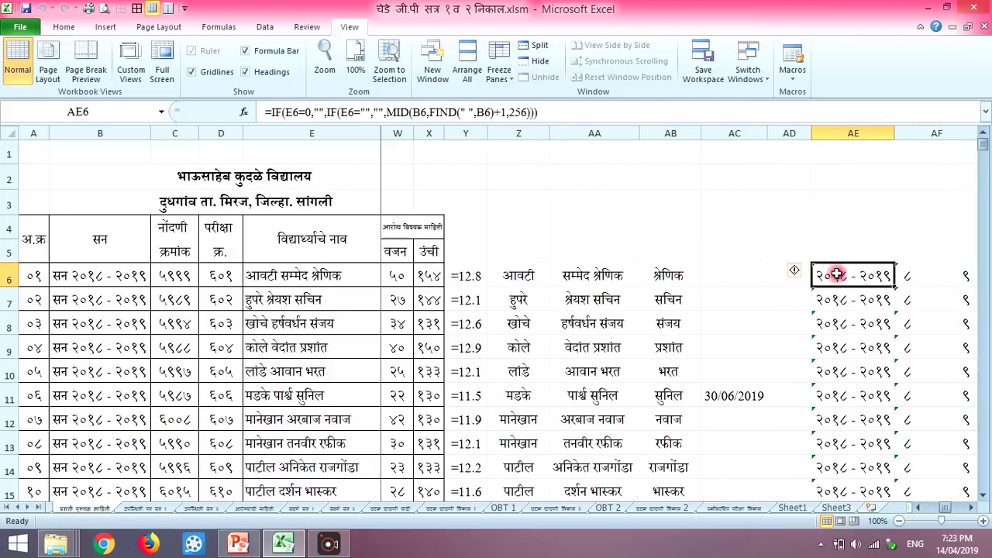
key(Right)
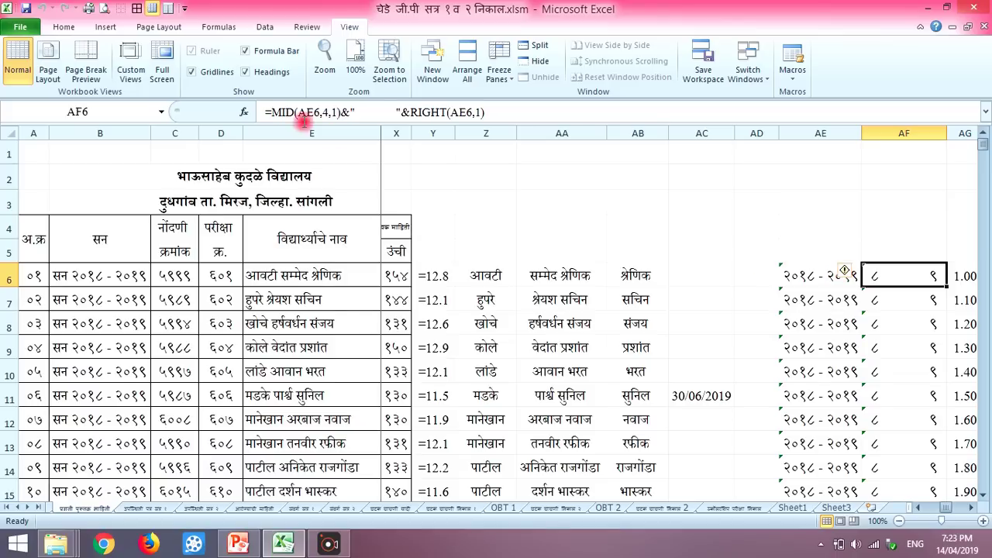
key(Right)
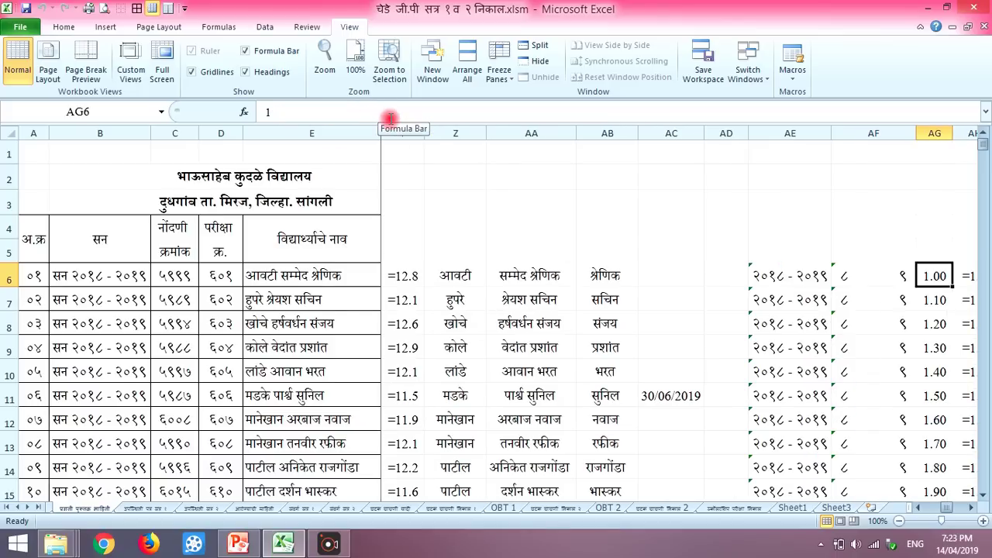
key(Right)
key(Right)
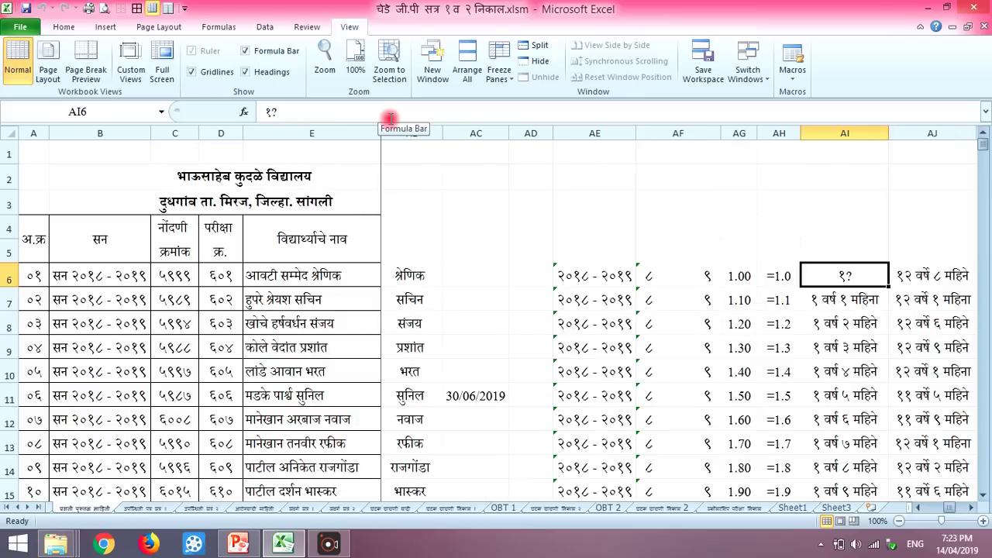
key(Right)
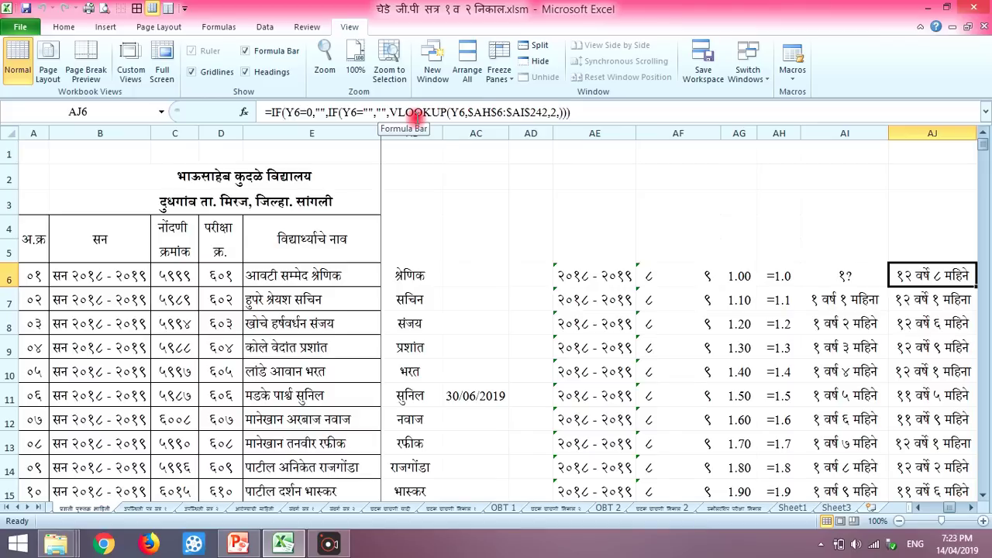
key(Right)
key(Right)
key(Right)
key(Right)
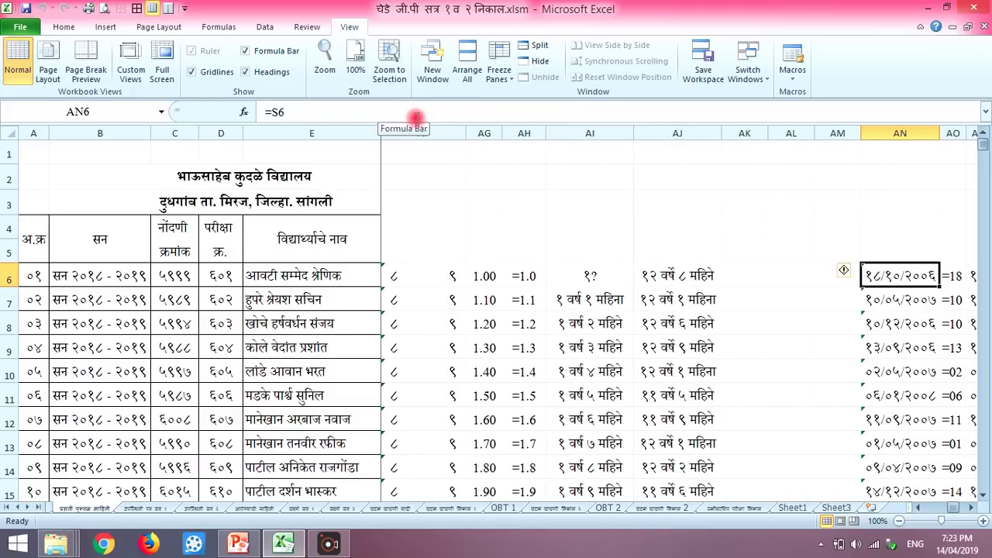
key(Right)
key(Right)
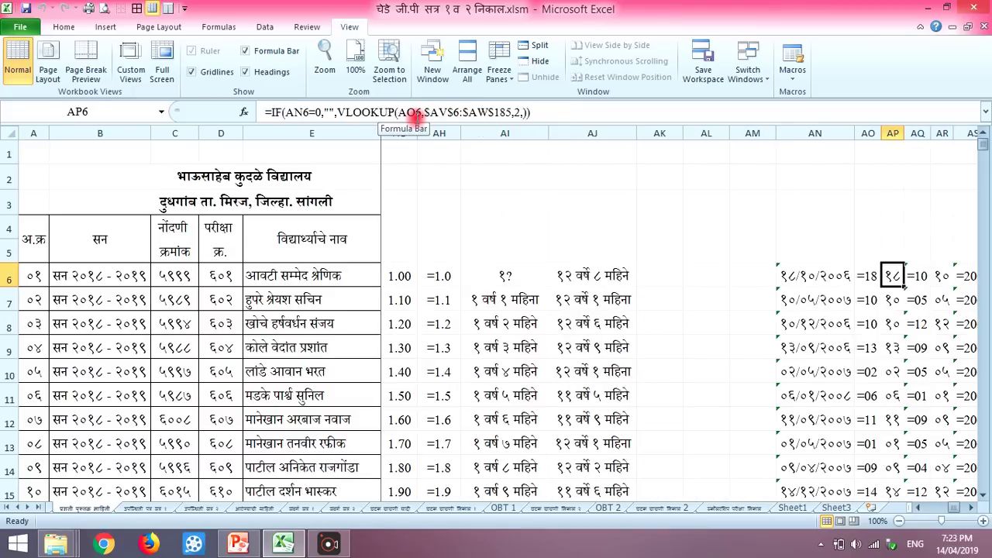
key(Left)
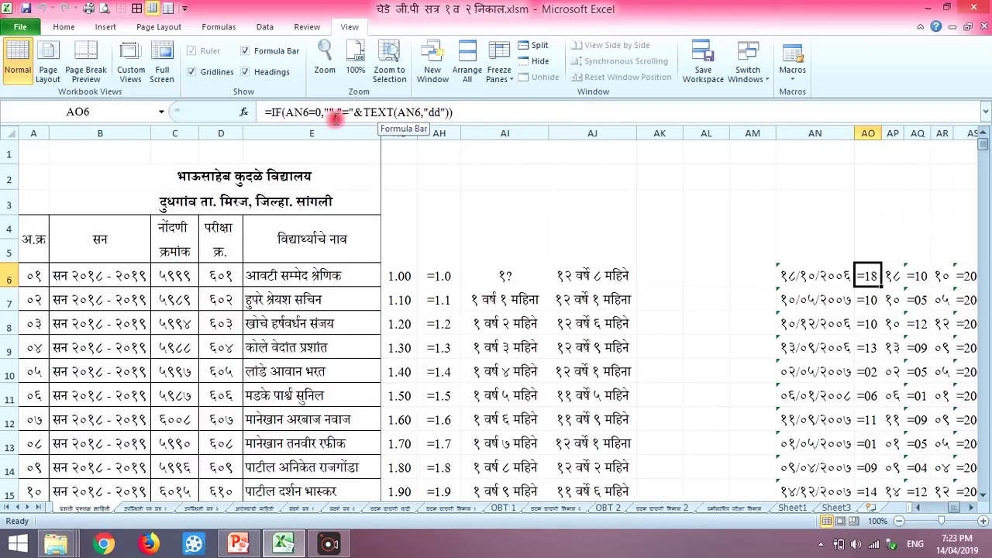
key(Right)
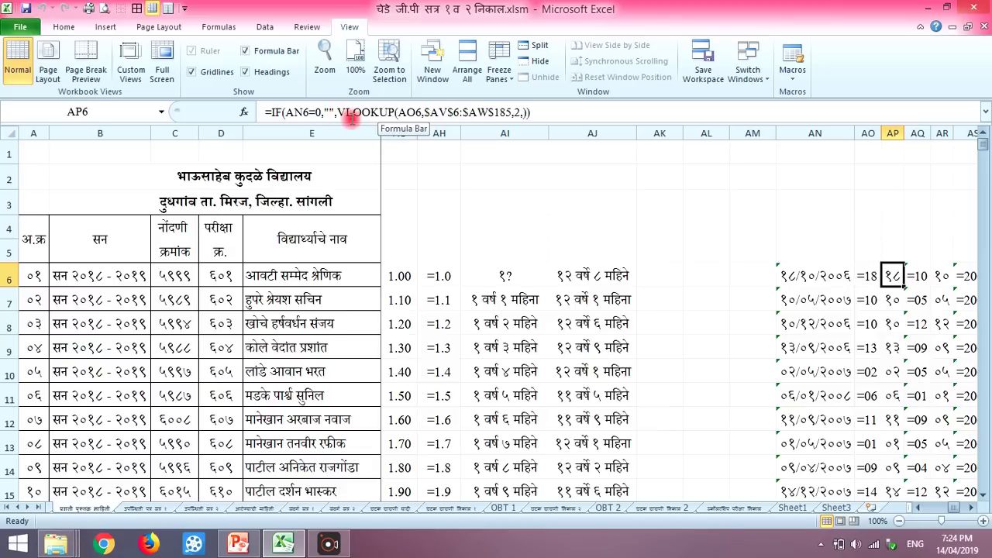
key(Right)
key(Right)
key(Left)
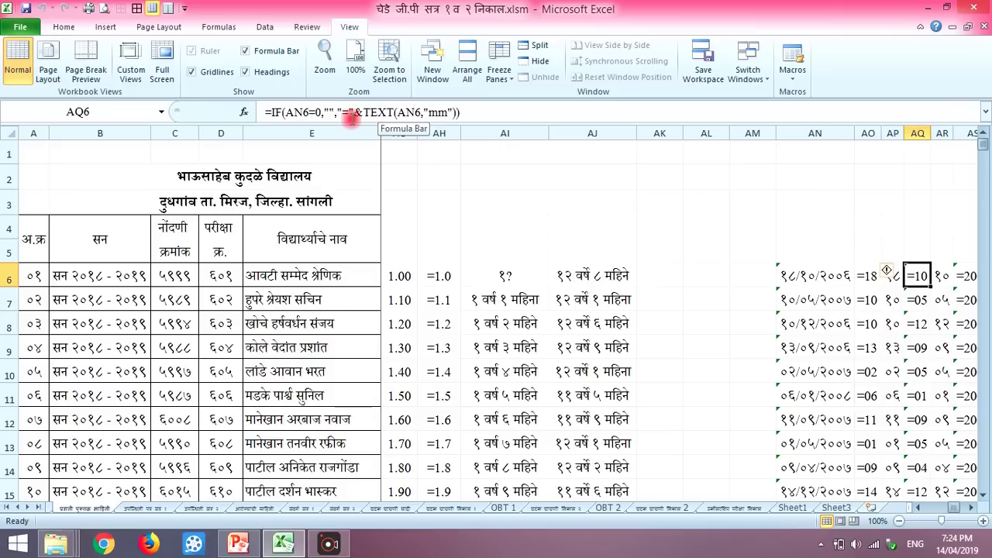
key(Right)
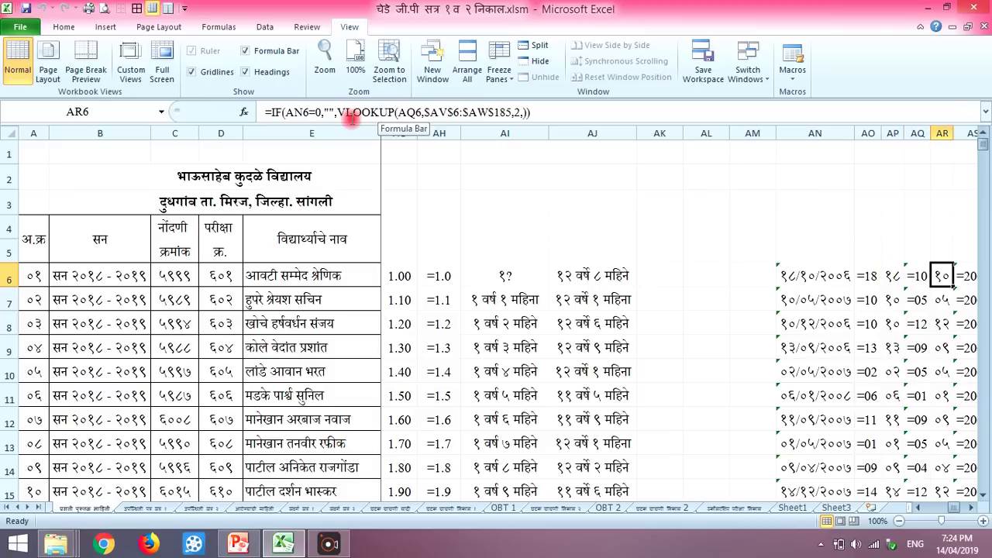
key(Right)
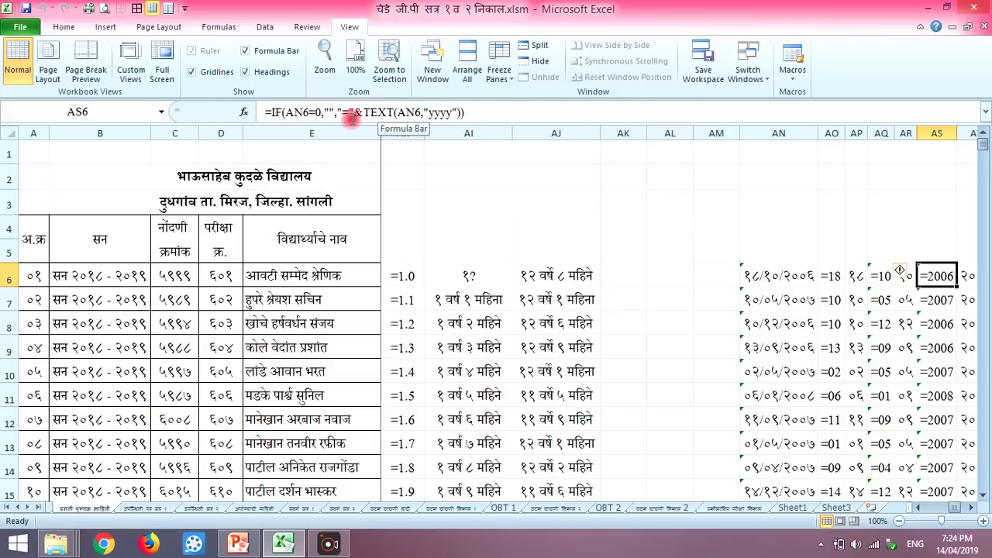
key(Right)
key(Right)
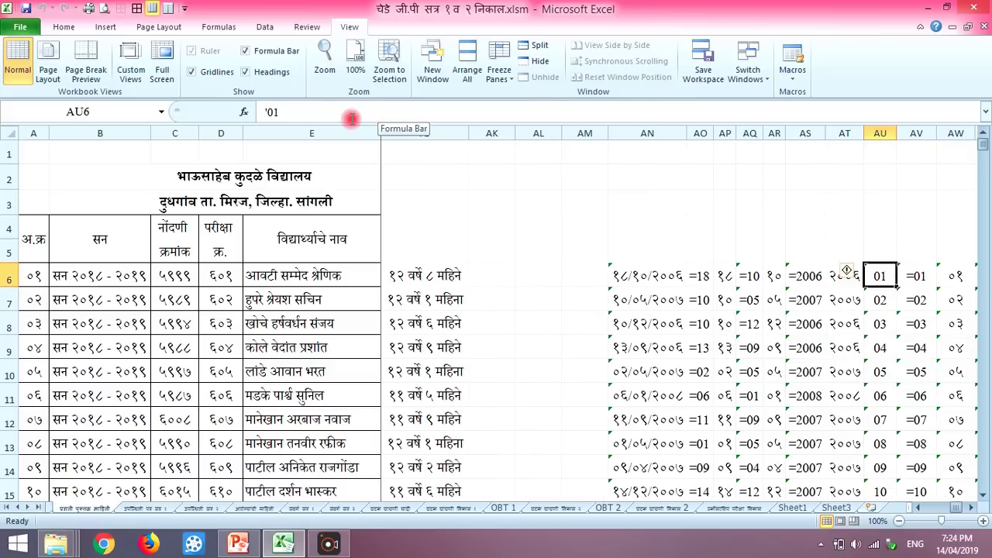
key(Right)
key(Right)
key(Right)
key(Right)
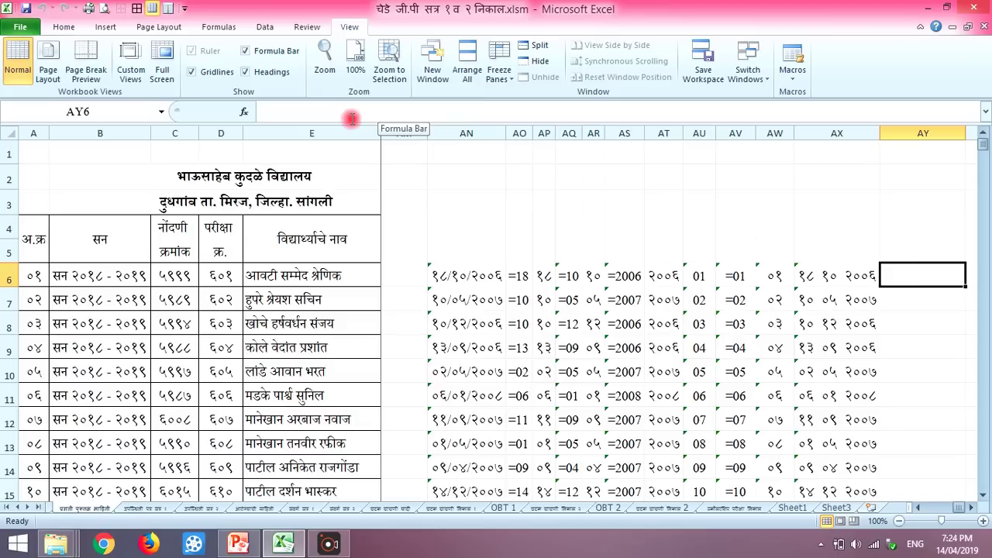
key(Right)
key(Right)
key(Right)
key(Left)
key(Left)
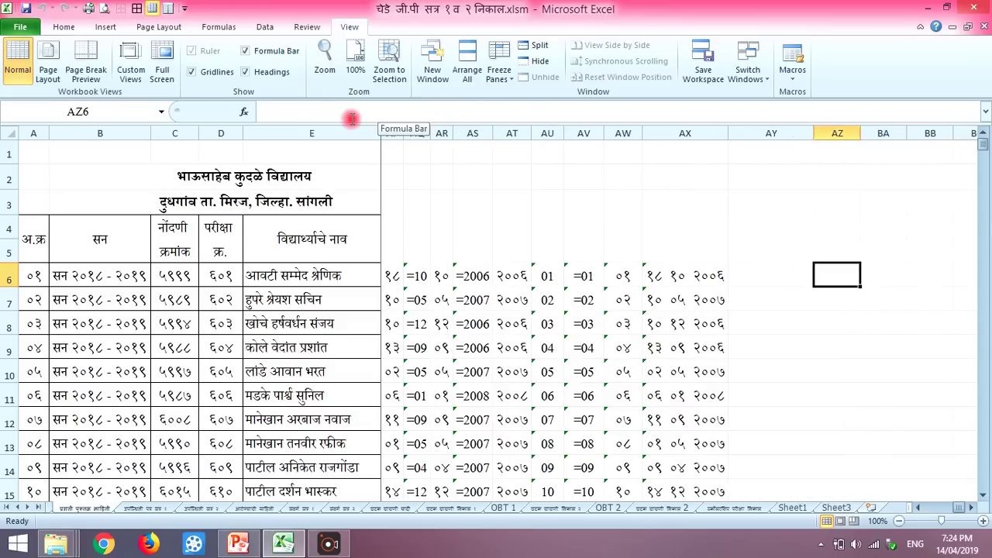
key(Left)
key(Left)
key(Left)
key(Left)
key(Left)
key(Left)
key(Left)
key(Left)
key(Left)
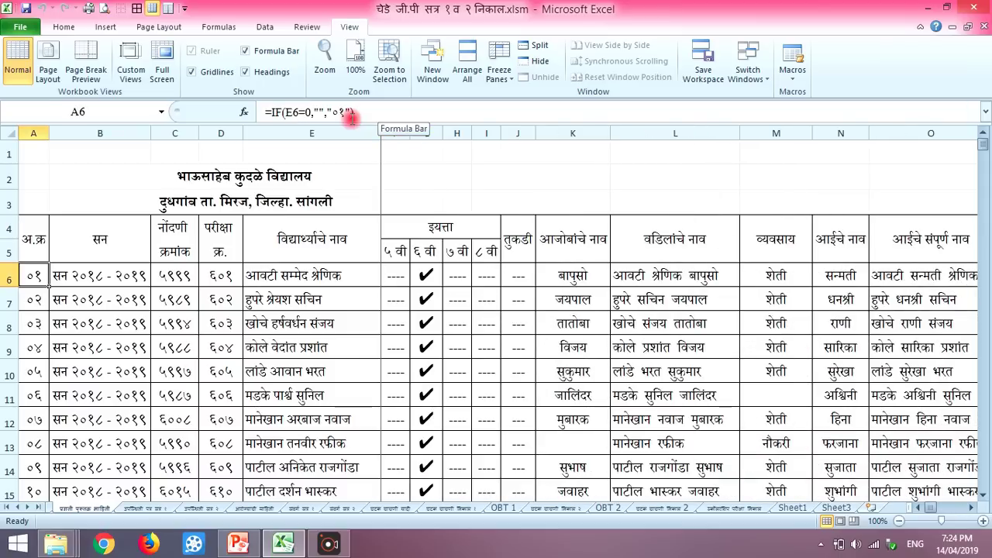